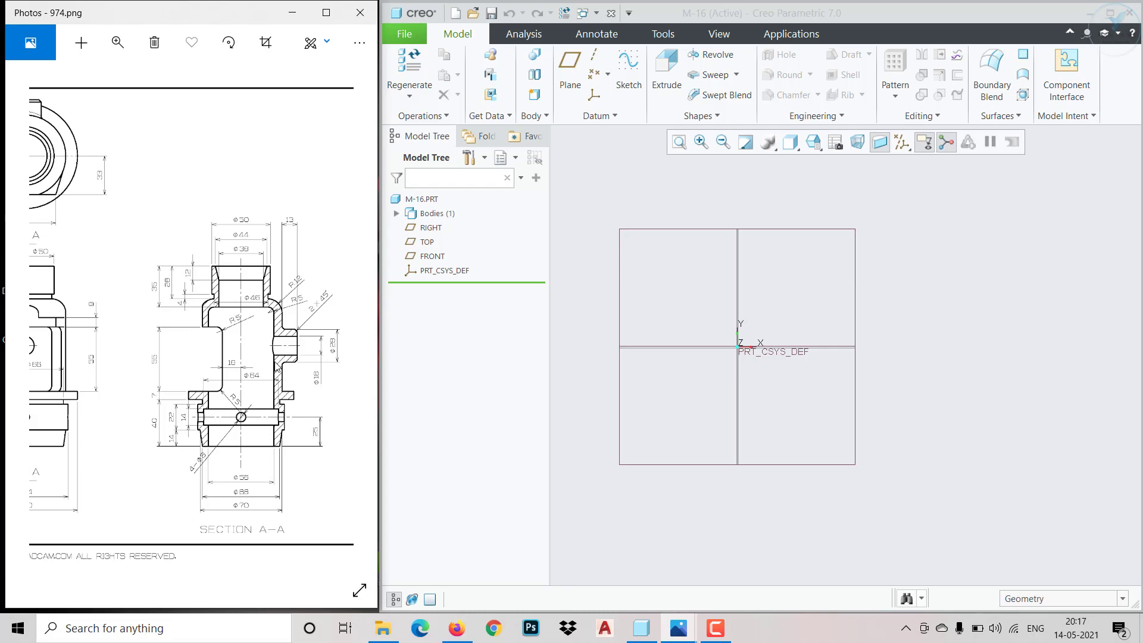
Start a sketch on the FRONT plane of the part
scroll(277, 369, "up", 2)
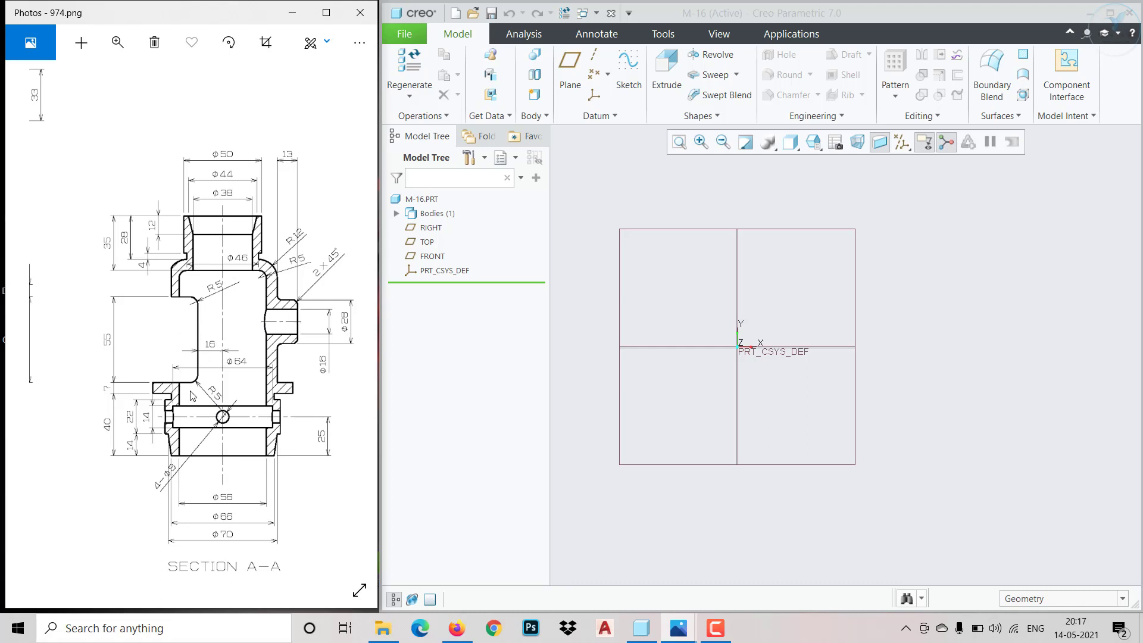
scroll(175, 359, "up", 5)
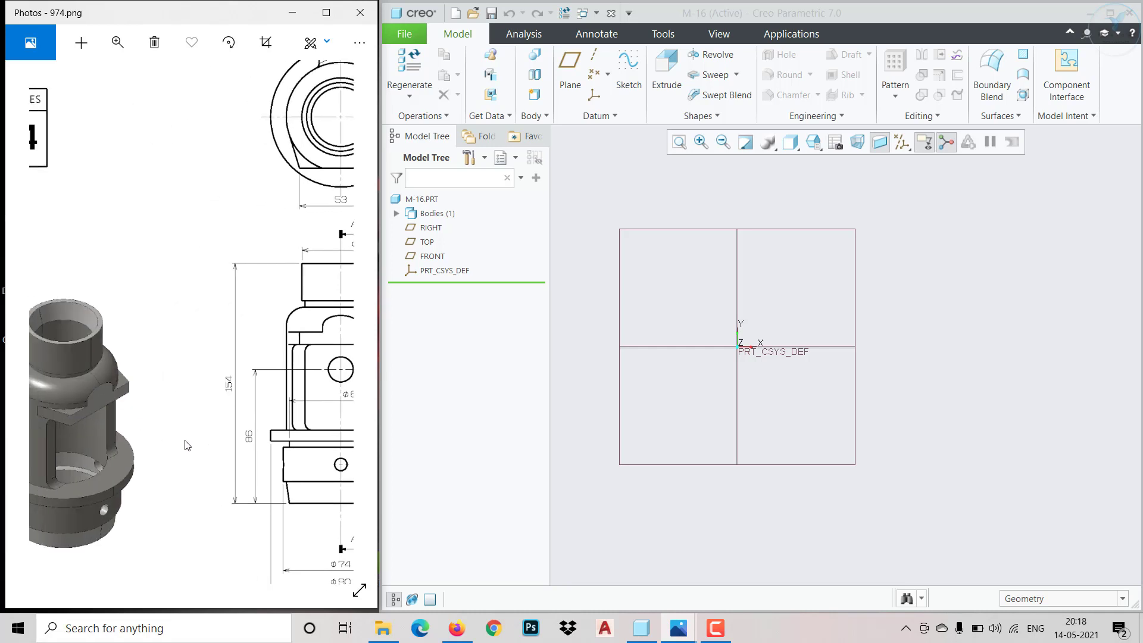
left_click_drag(273, 462, 66, 440)
left_click_drag(295, 428, 158, 418)
left_click_drag(235, 427, 163, 420)
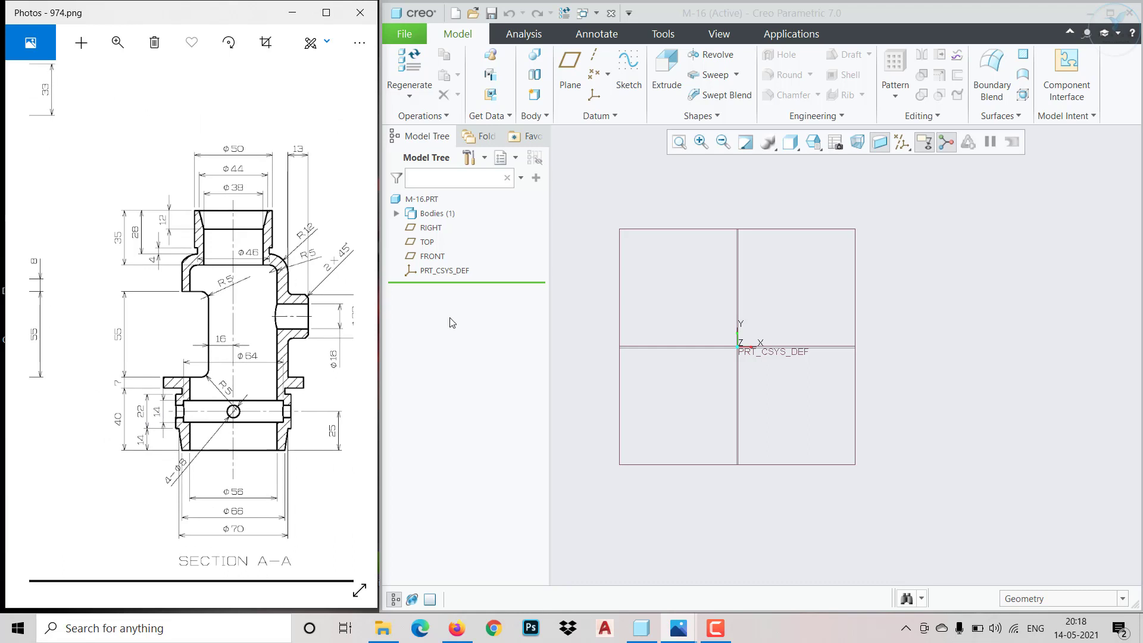
left_click(433, 256)
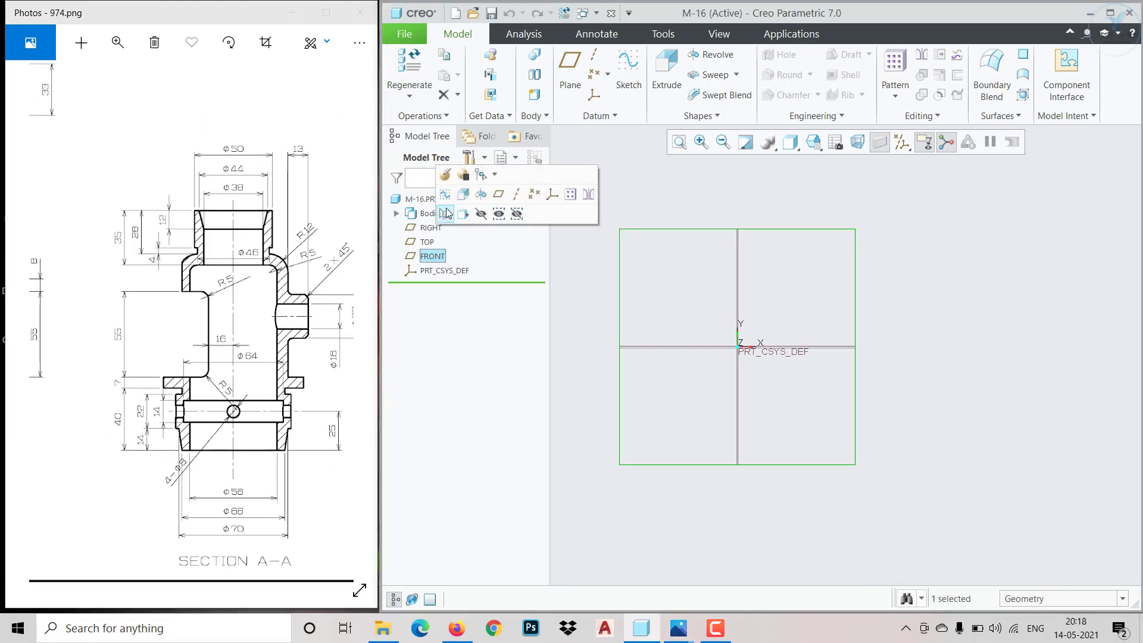
left_click(446, 195)
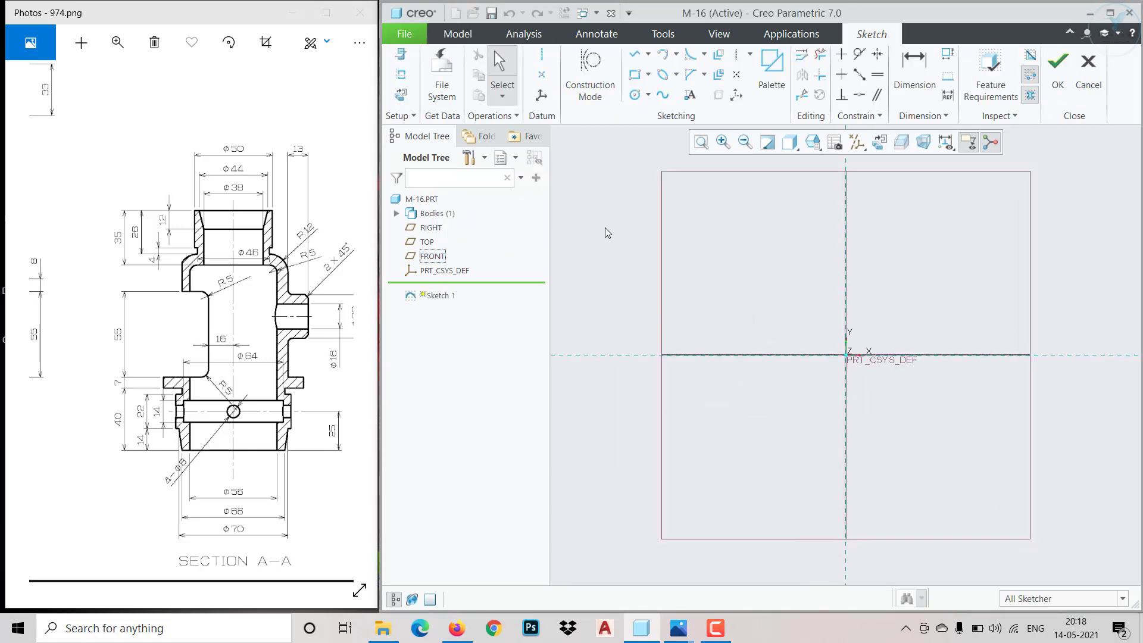
Draw a horizontal and a vertical geometry centerline through the sketch origin
left_click(546, 56)
left_click(847, 357)
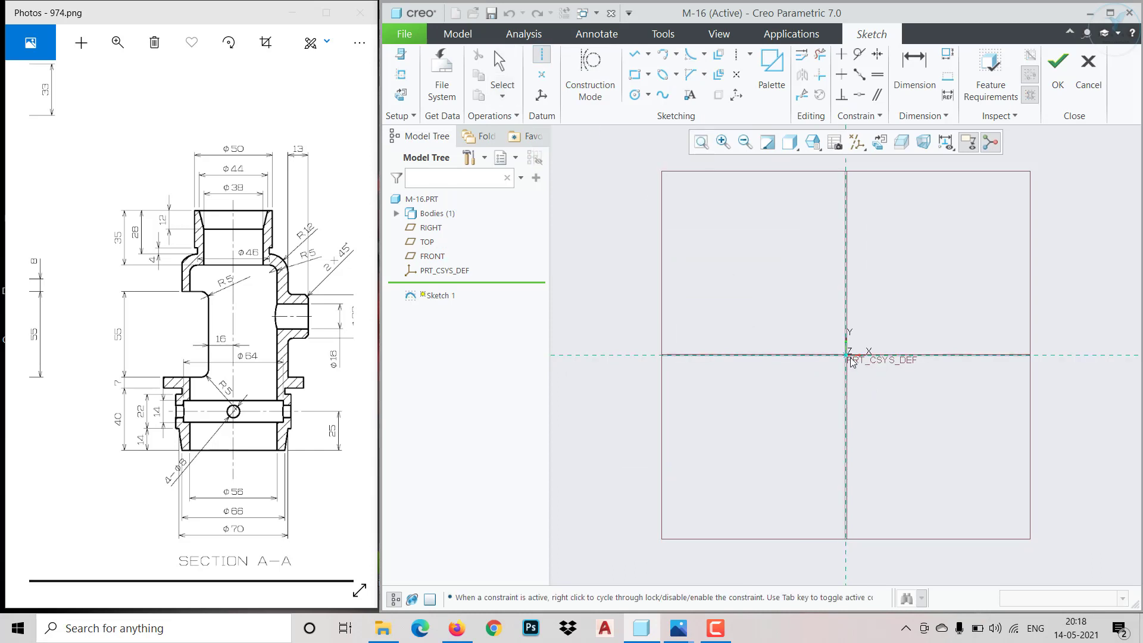
left_click(886, 362)
left_click(847, 356)
left_click(847, 294)
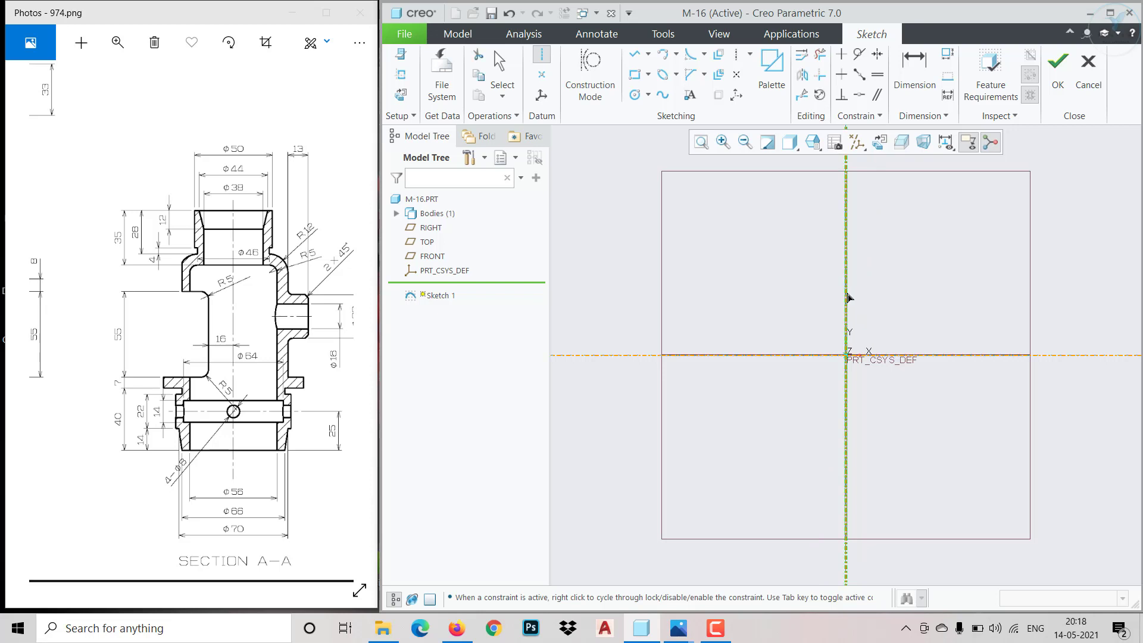
middle_click(885, 325)
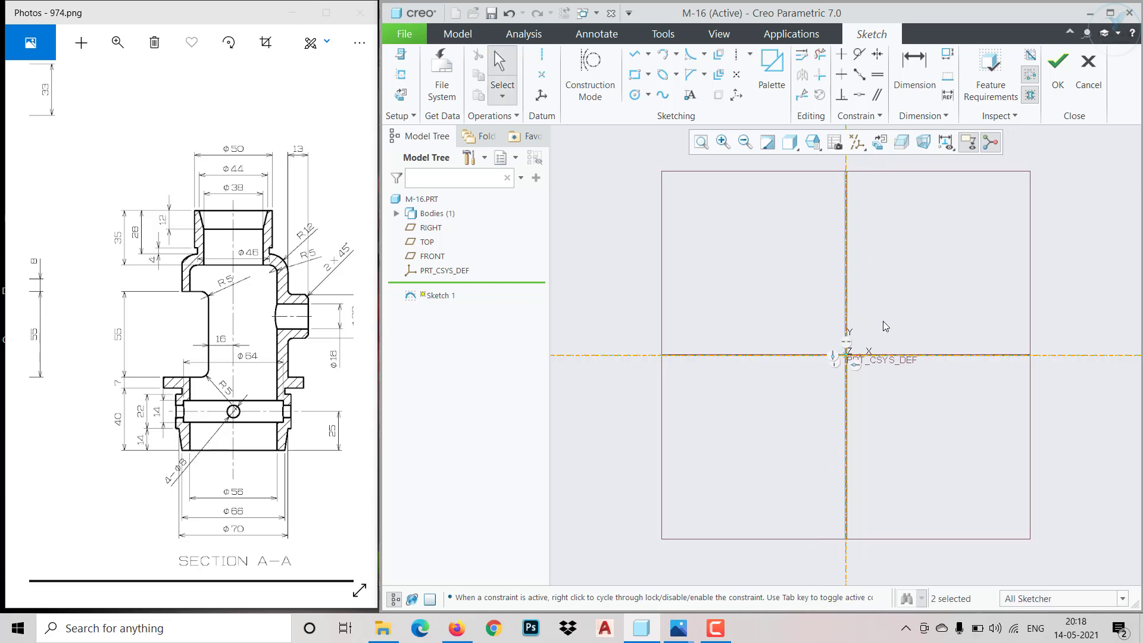
Draw a vertical line up from the horizontal centerline, about 107 away from the vertical centerline on its positive X side
scroll(289, 423, "up", 5)
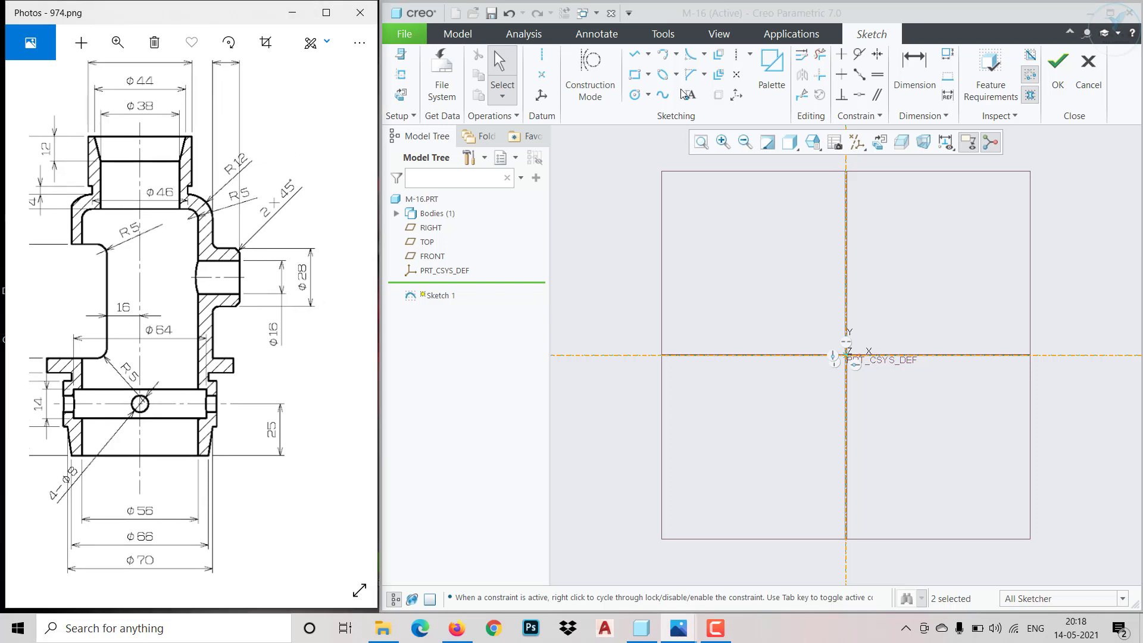
left_click(635, 55)
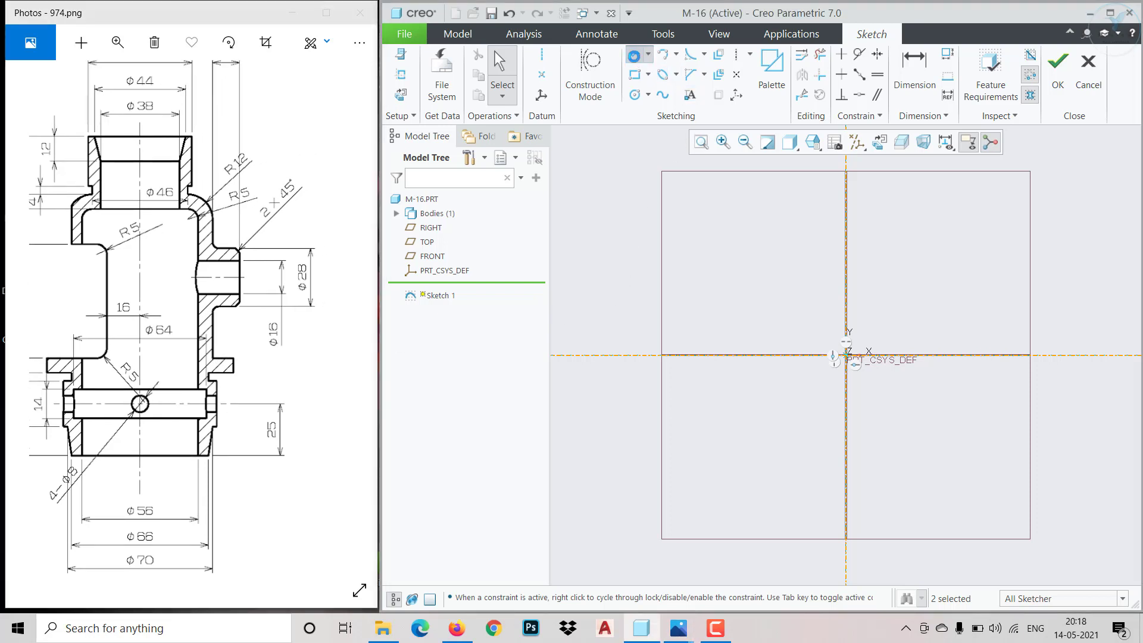
left_click(924, 356)
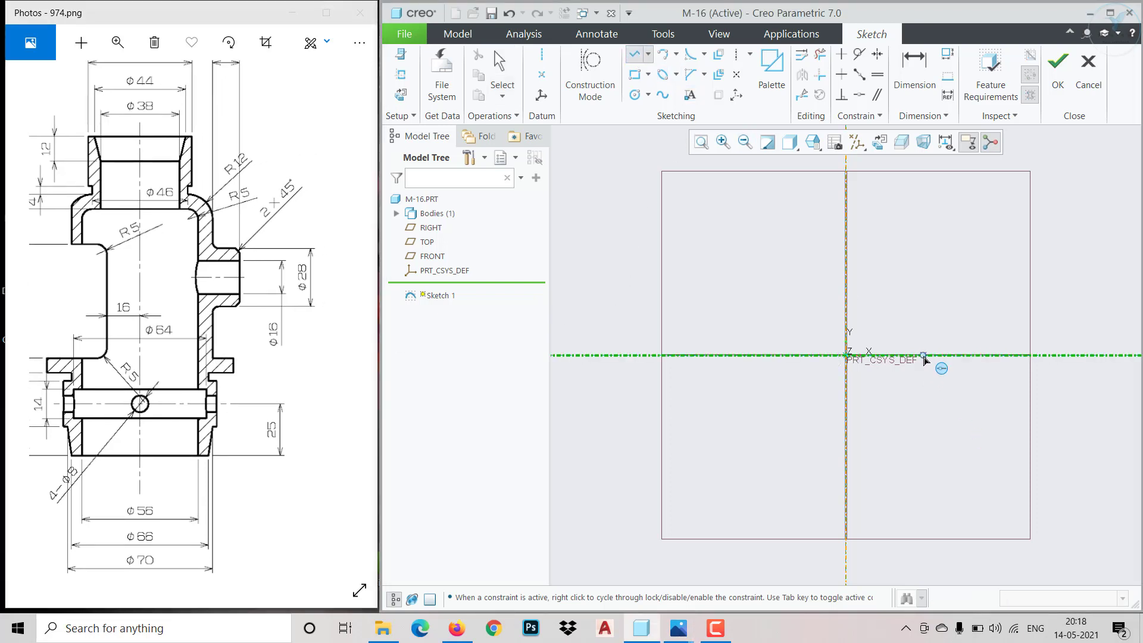
left_click(923, 322)
middle_click(924, 322)
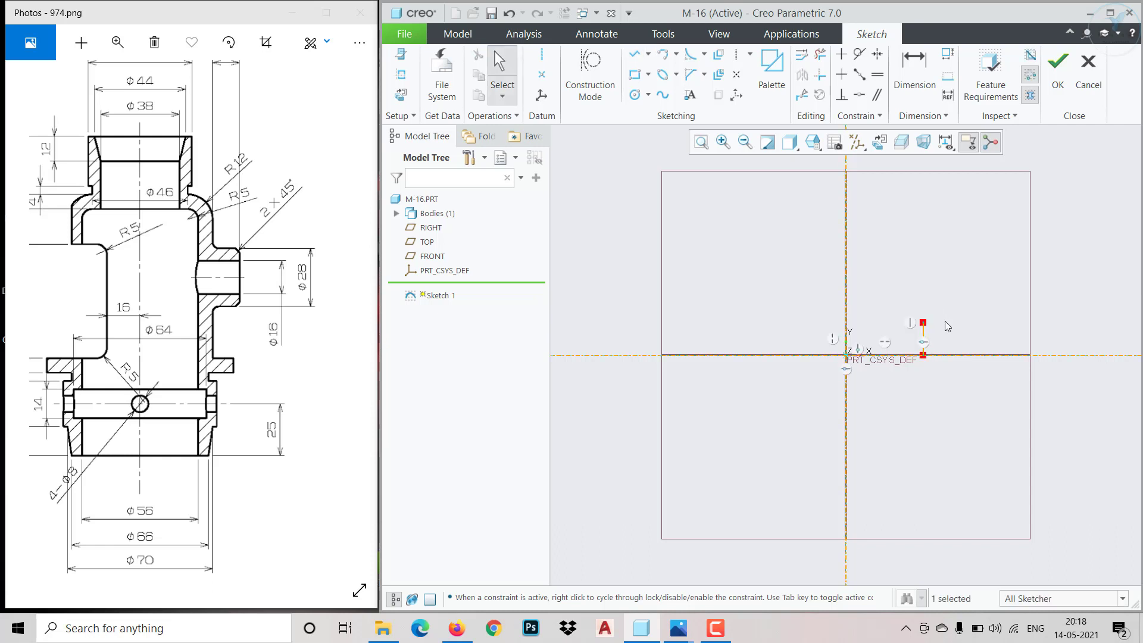
Dimension the vertical line's distance from the vertical centerline and set it to 28
left_click(923, 88)
scroll(921, 342, "up", 2)
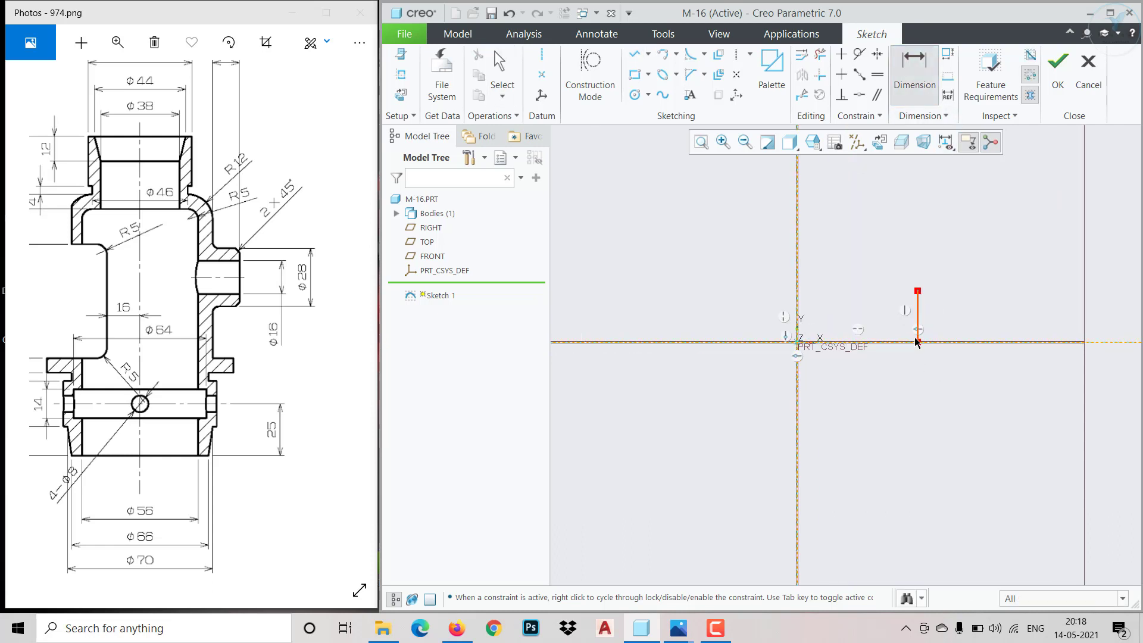
left_click(918, 338)
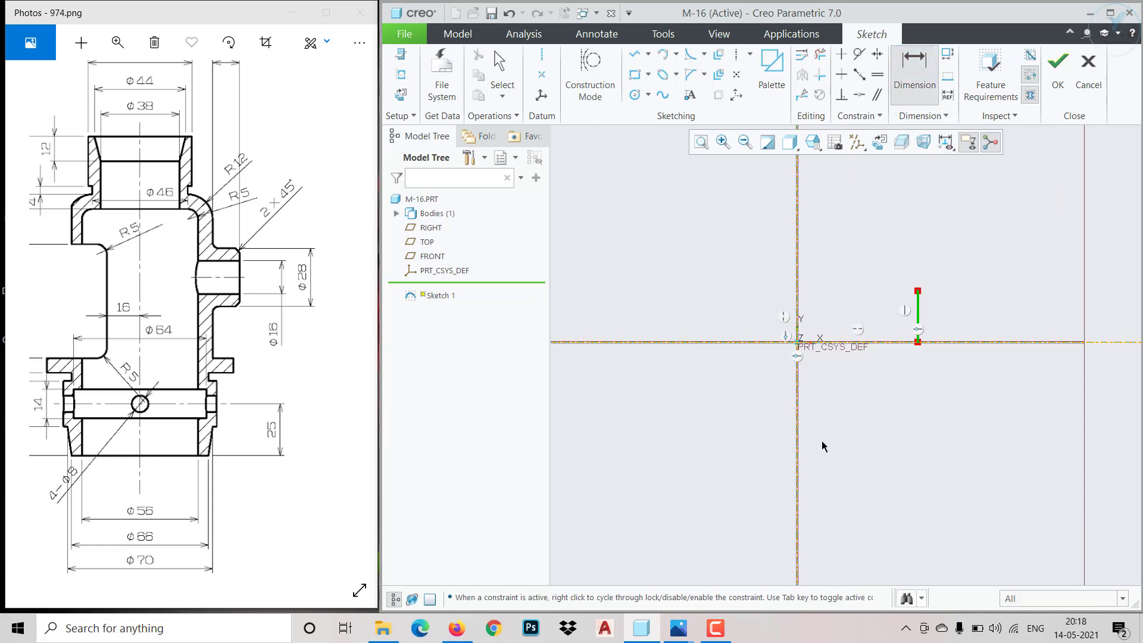
middle_click(872, 382)
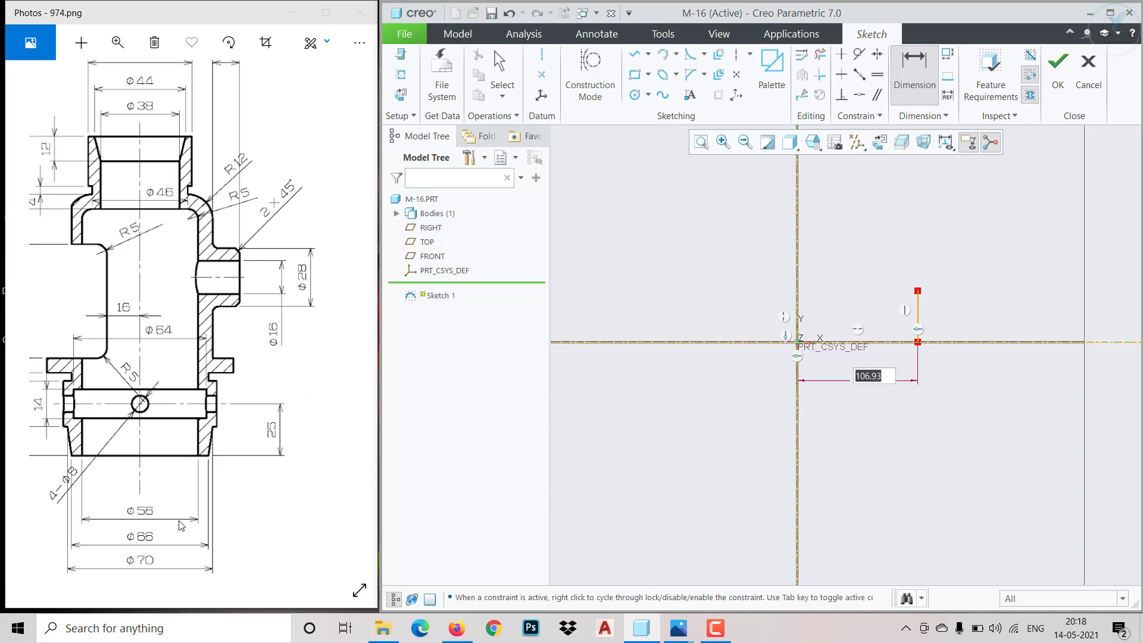
type("20")
key("Return")
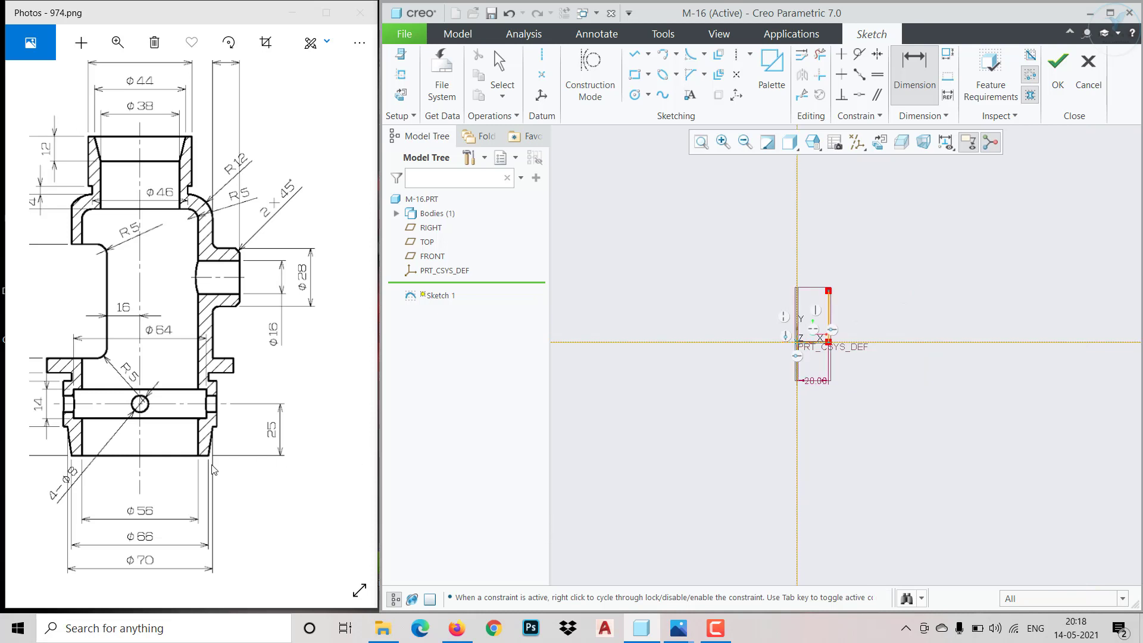
mouse_move(150, 441)
left_mouse_down()
mouse_move(254, 427)
mouse_move(156, 423)
left_mouse_up()
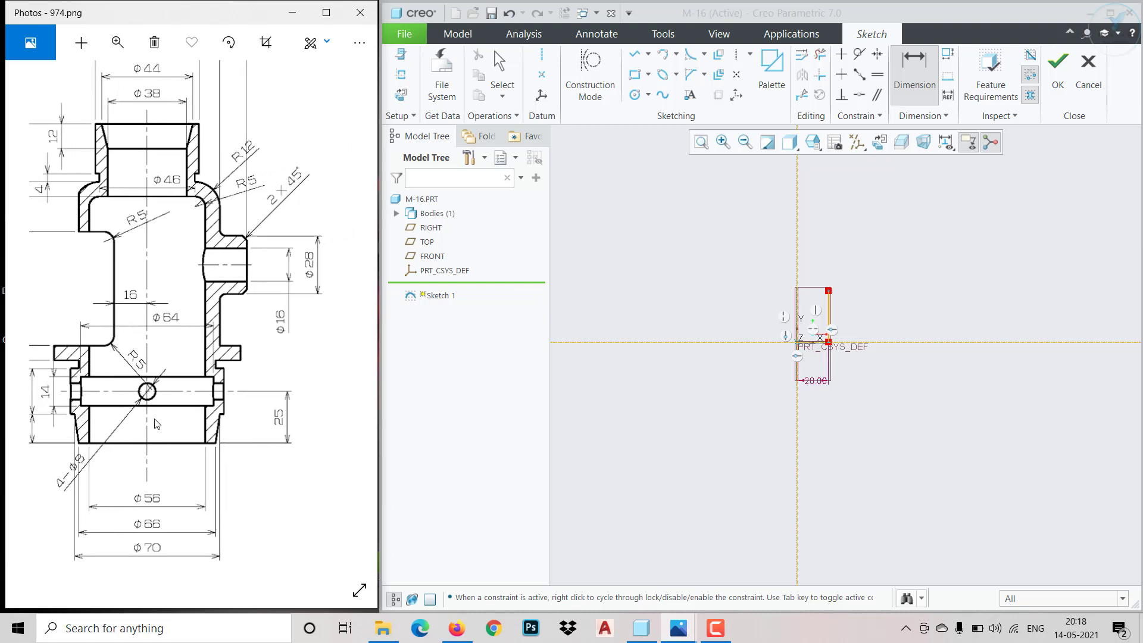
Shorten the vertical line to about half its length by moving its upper endpoint down
scroll(930, 314, "down", 2)
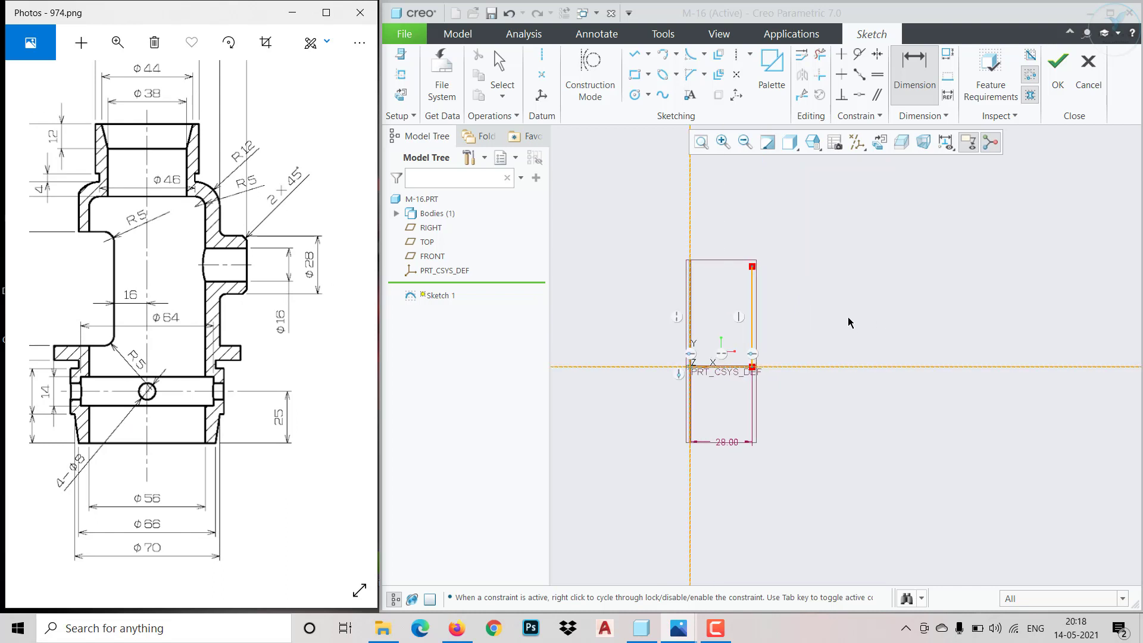
scroll(769, 358, "down", 1)
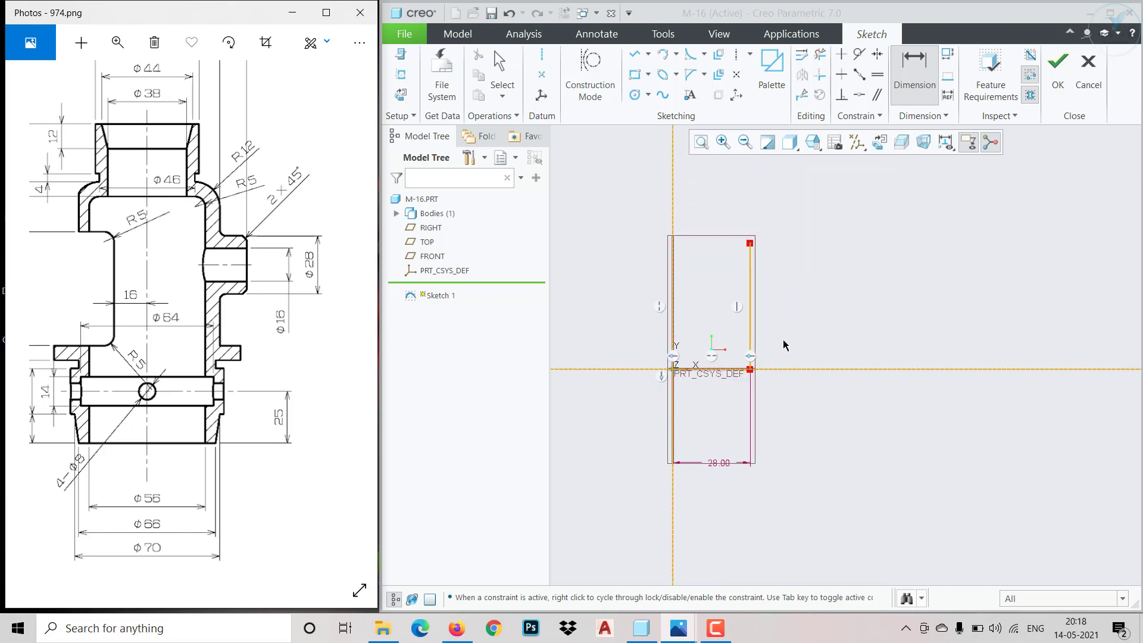
left_click(750, 245)
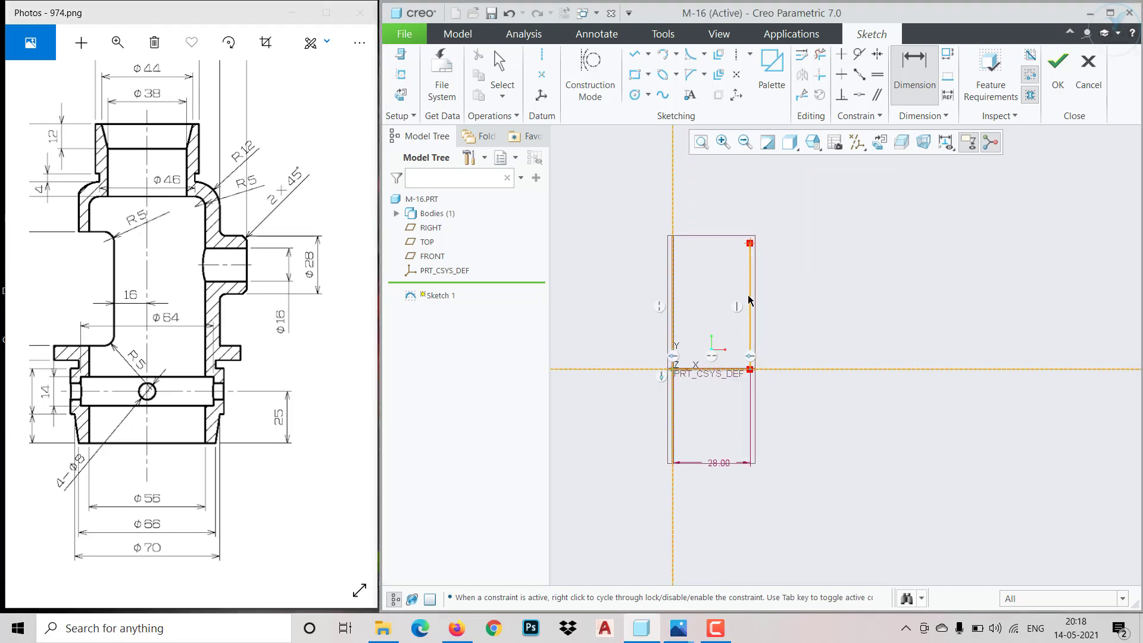
middle_click(790, 308)
left_click_drag(749, 244, 745, 310)
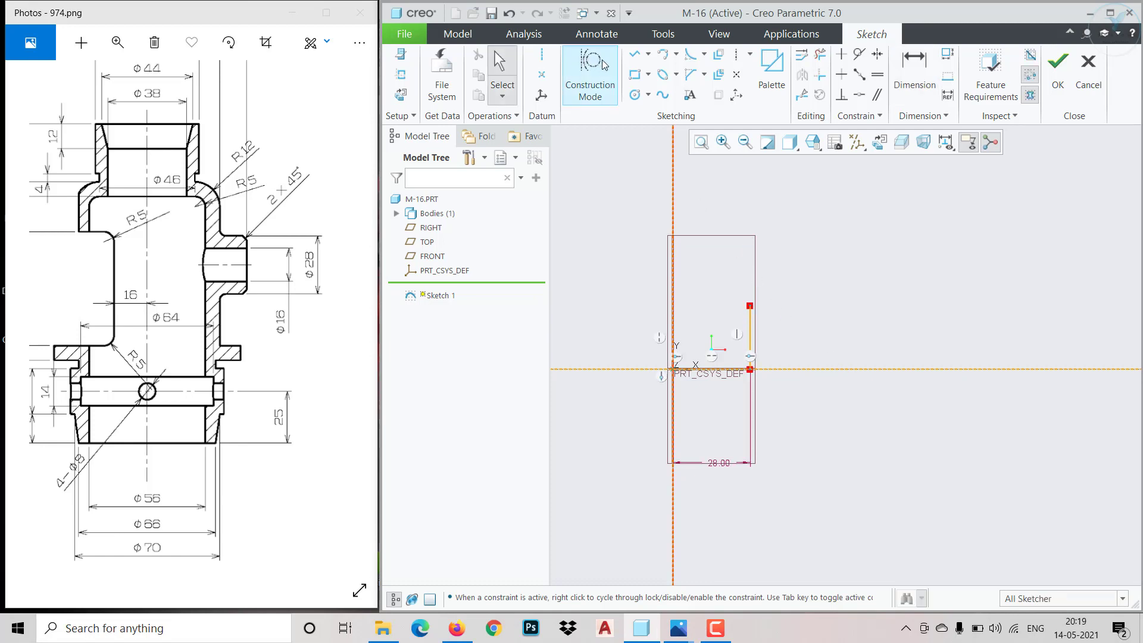
Sketch the lower outer profile from the vertical line's base: bottom edge, outward taper, small outward step, vertical wall and inward return
left_click(635, 54)
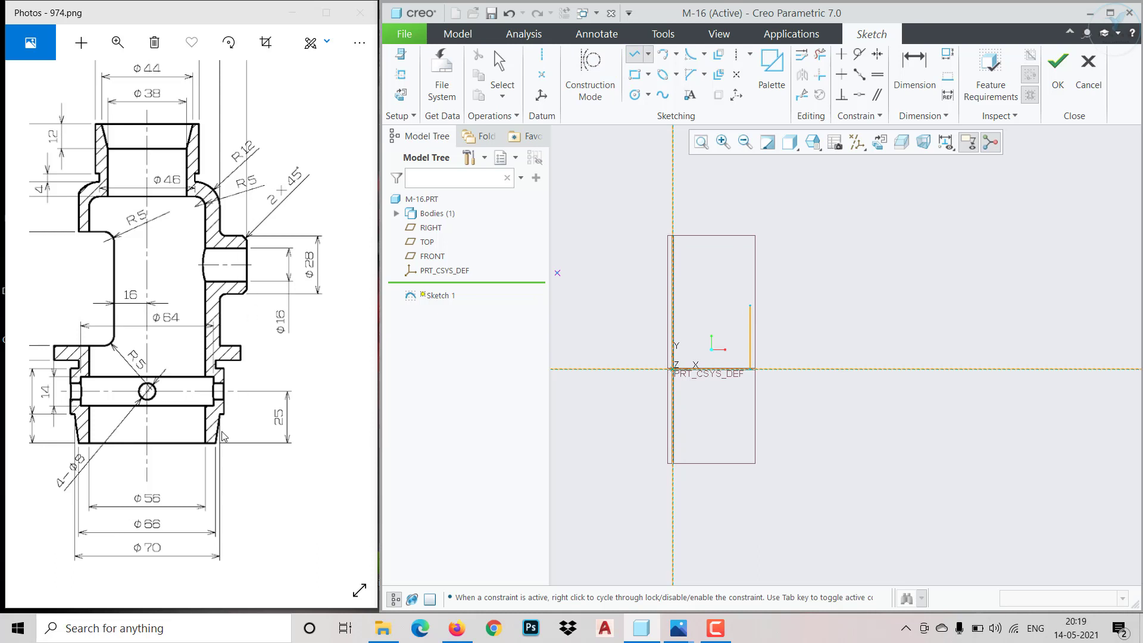
scroll(795, 366, "up", 2)
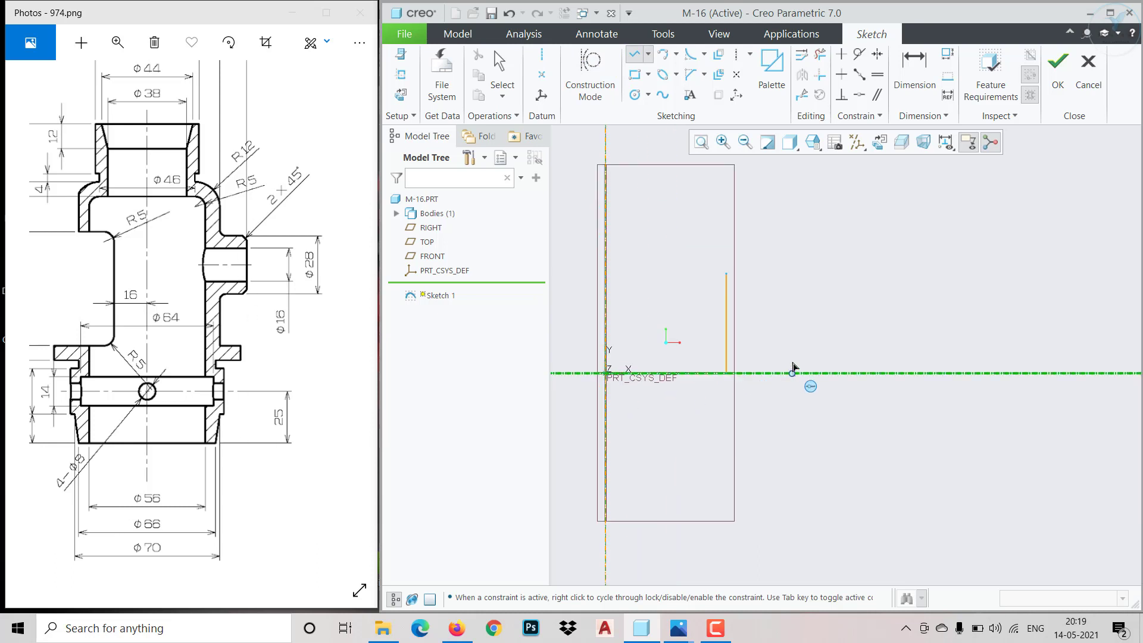
left_click(727, 374)
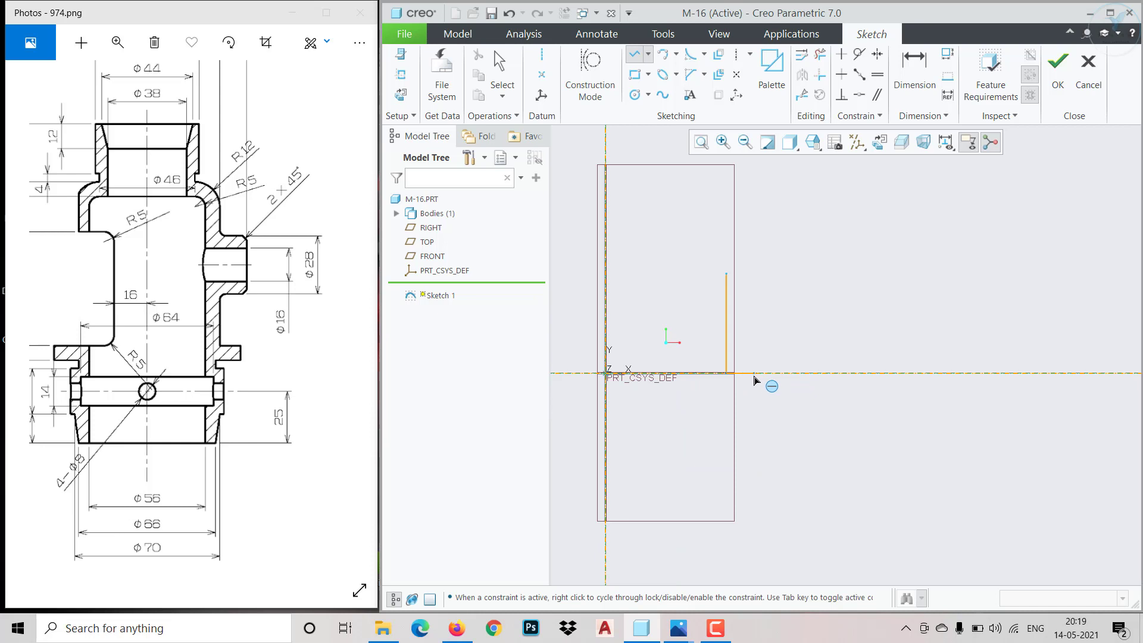
left_click(754, 375)
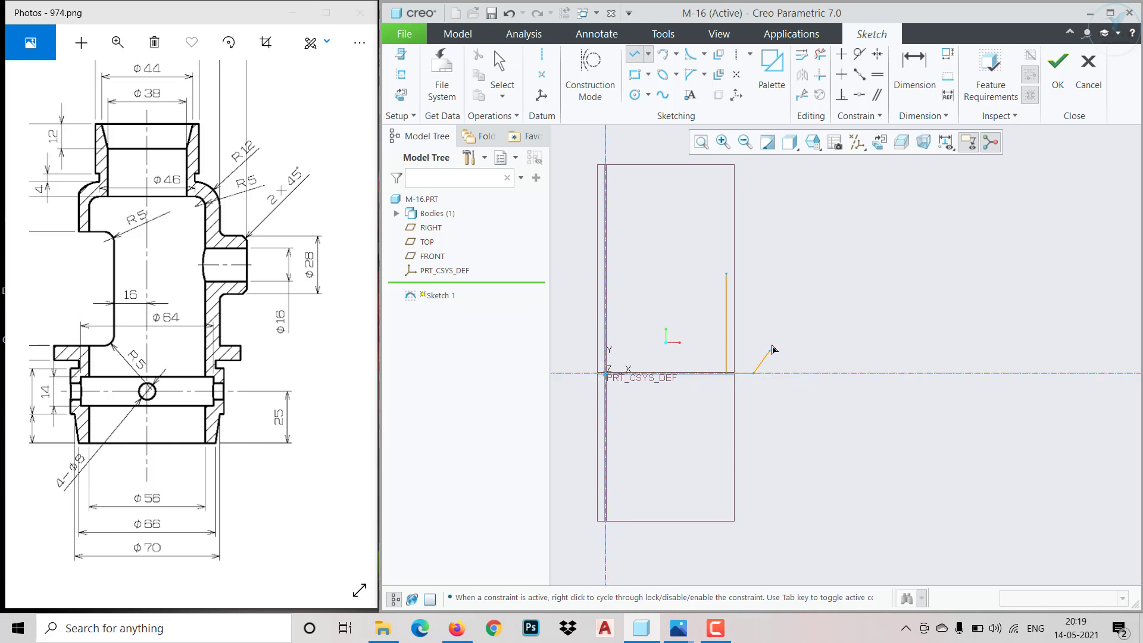
left_click(772, 298)
left_click(790, 296)
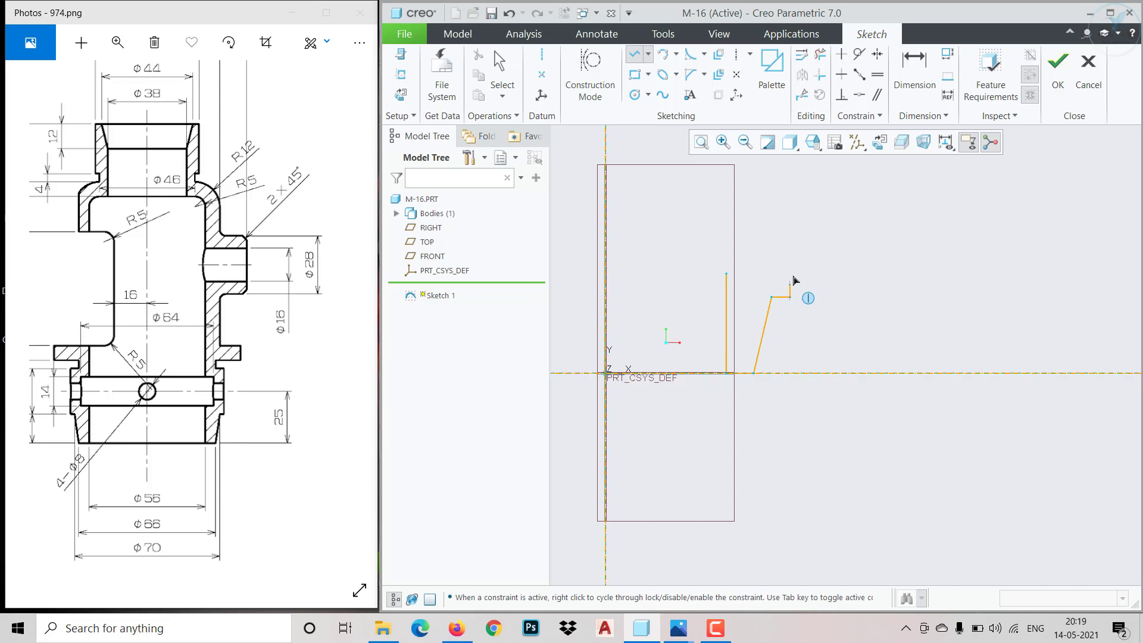
left_click(790, 203)
left_click(756, 203)
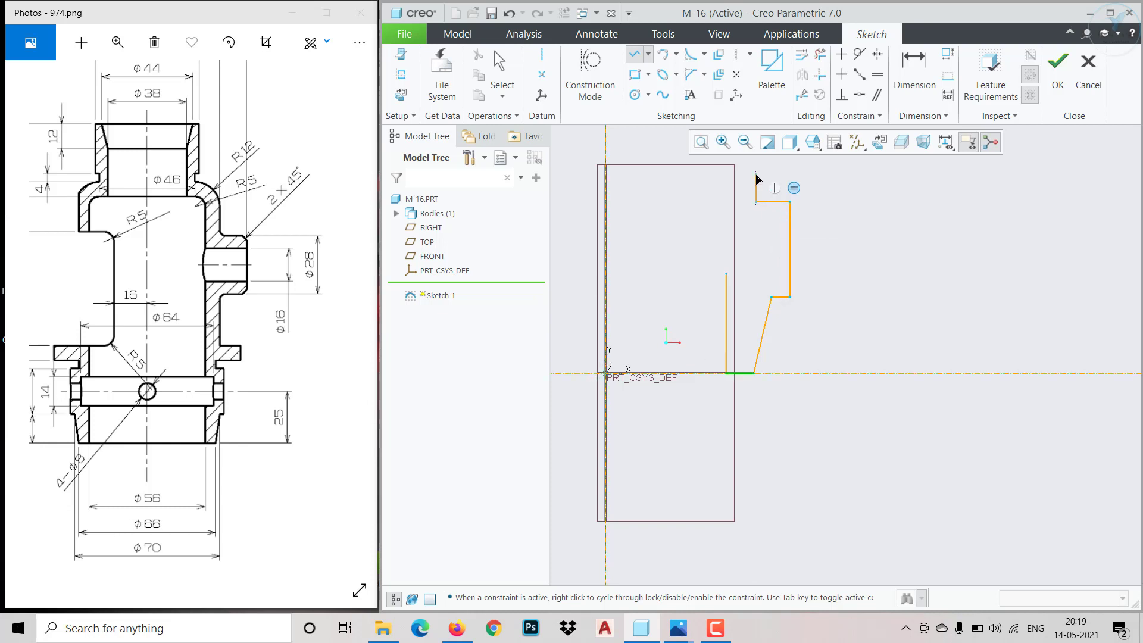
Continue the line chain with a short vertical groove wall and the protruding rectangular flange above the lower collar
left_click(756, 175)
left_click(826, 180)
scroll(826, 179, "up", 6)
scroll(825, 165, "down", 7)
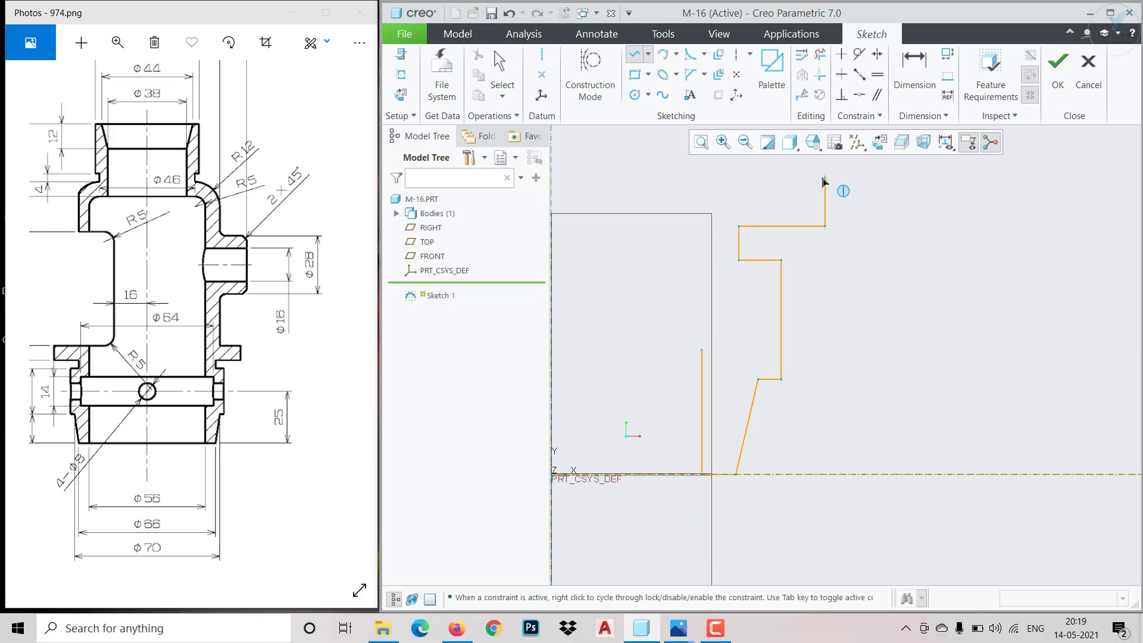
middle_click(824, 182)
left_click(824, 179)
scroll(759, 178, "down", 5)
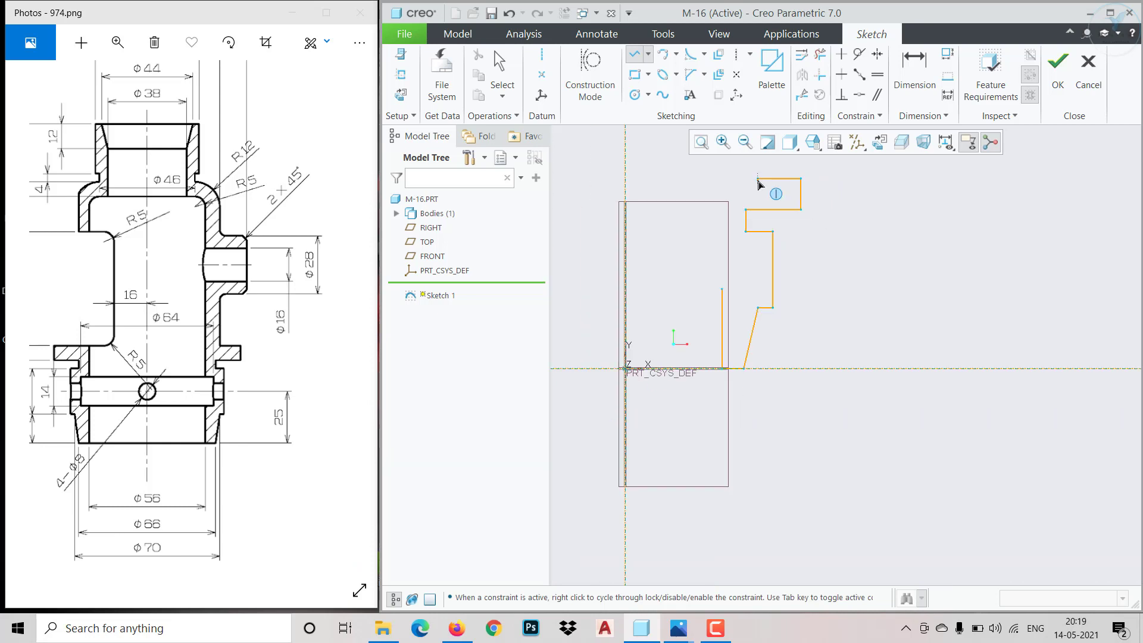
mouse_move(759, 163)
middle_mouse_down("ctrl")
mouse_move(745, 377)
mouse_move(765, 124)
middle_mouse_up("ctrl")
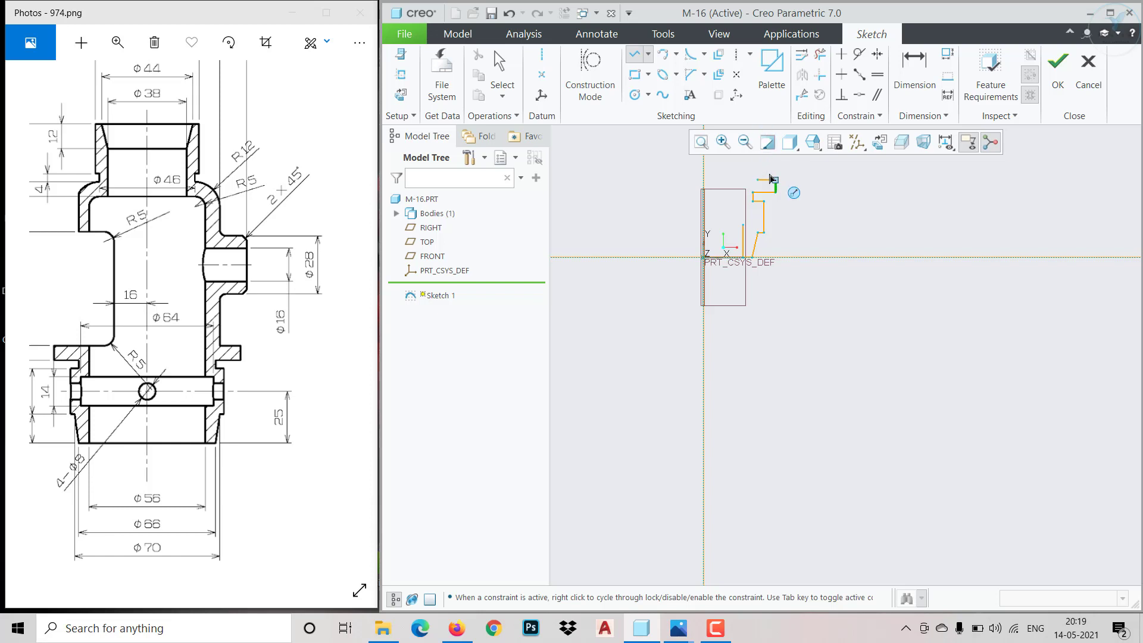
scroll(772, 178, "up", 7)
scroll(766, 148, "down", 6)
scroll(766, 190, "down", 3)
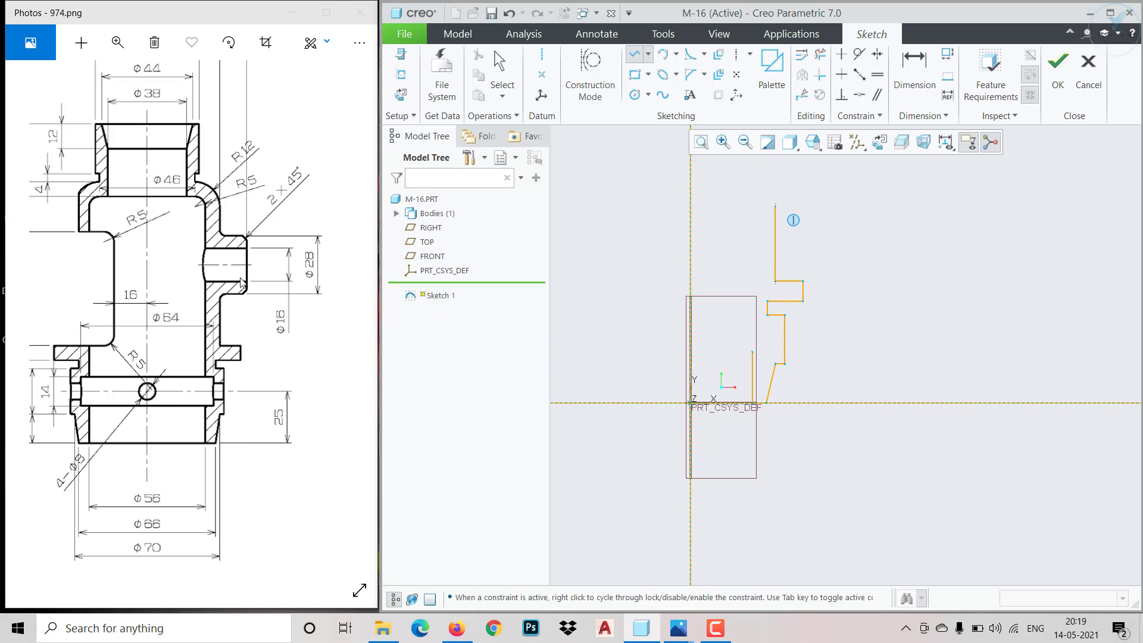
Continue the outer profile with the tall vertical body wall, the inward shoulder and the small relief groove below the neck
left_click(775, 185)
left_click(750, 175)
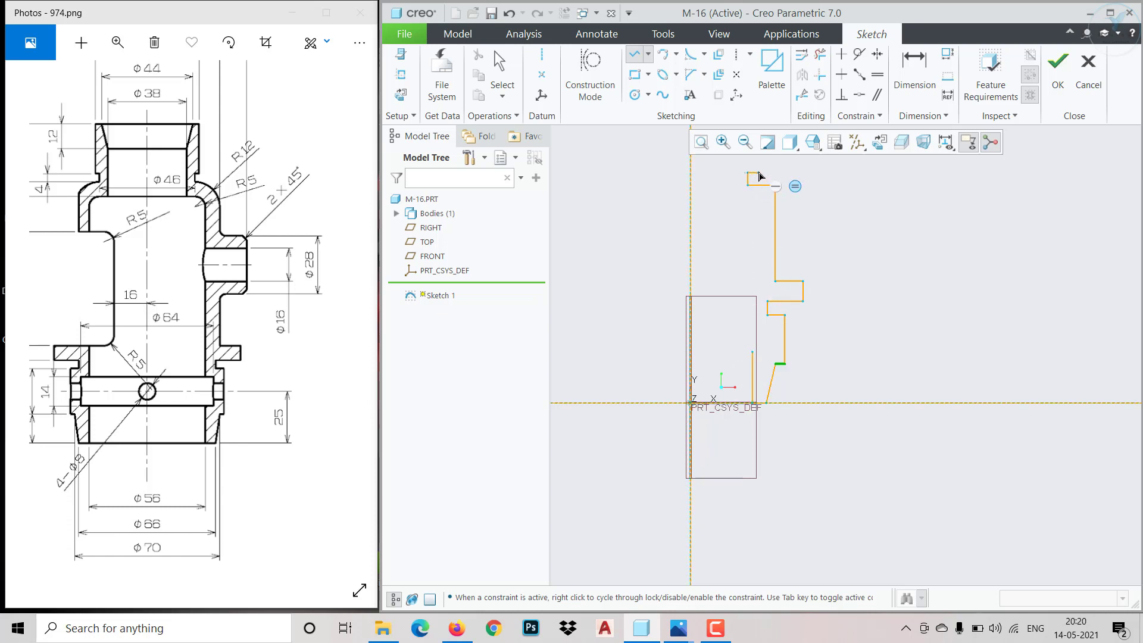
scroll(758, 173, "up", 7)
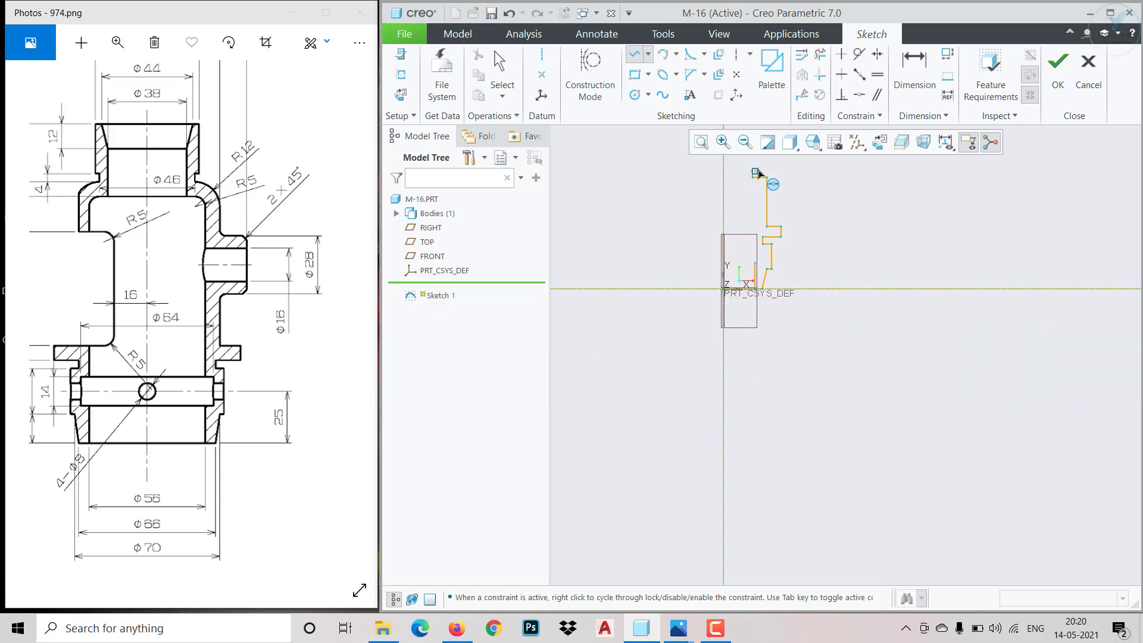
scroll(756, 166, "down", 7)
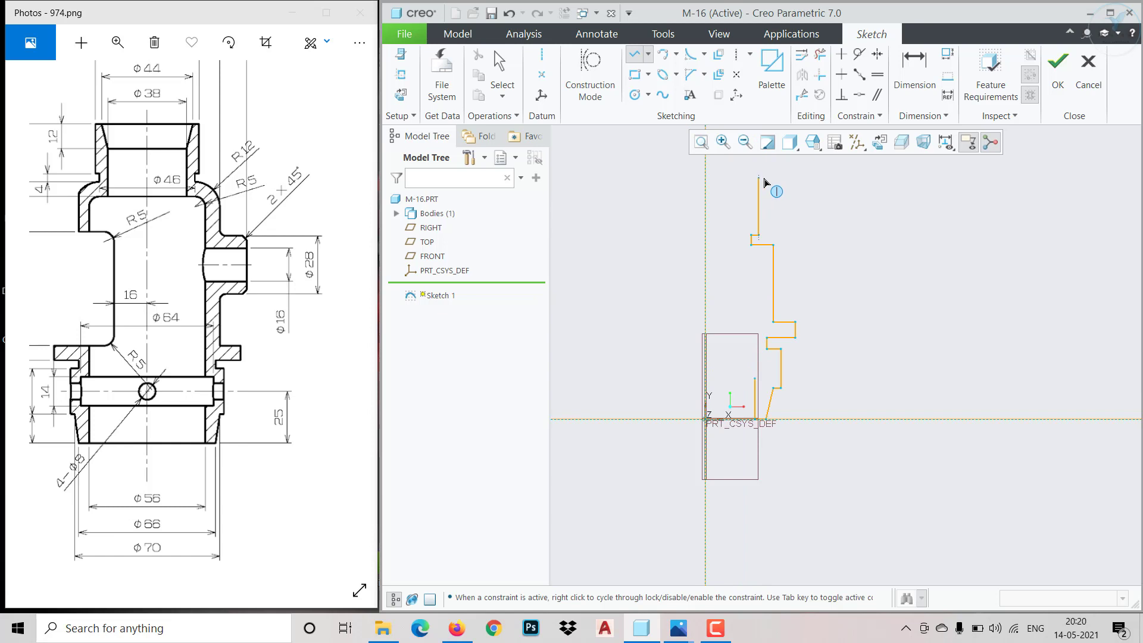
Sketch the neck's outer wall, its top rim, the tapered mouth and the straight bore wall down to the body cavity
left_click(759, 178)
left_click(736, 178)
left_click(729, 202)
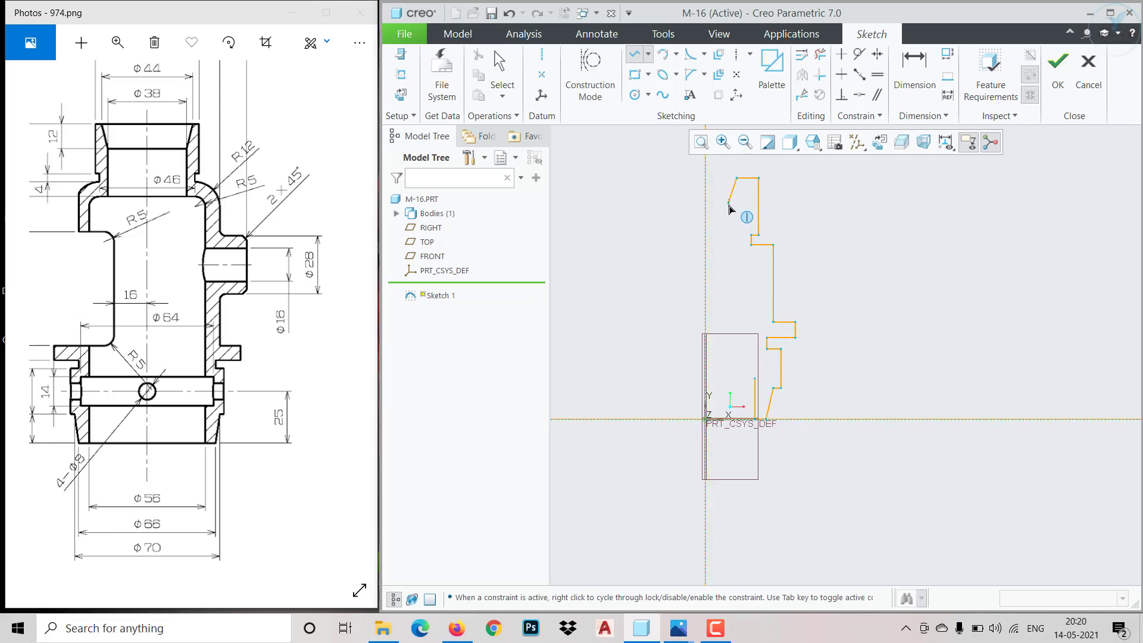
left_click(729, 260)
Sketch the inner cavity wall and the lower recess, closing the profile at the top endpoint of the first vertical line
left_click(751, 260)
scroll(753, 351, "up", 5)
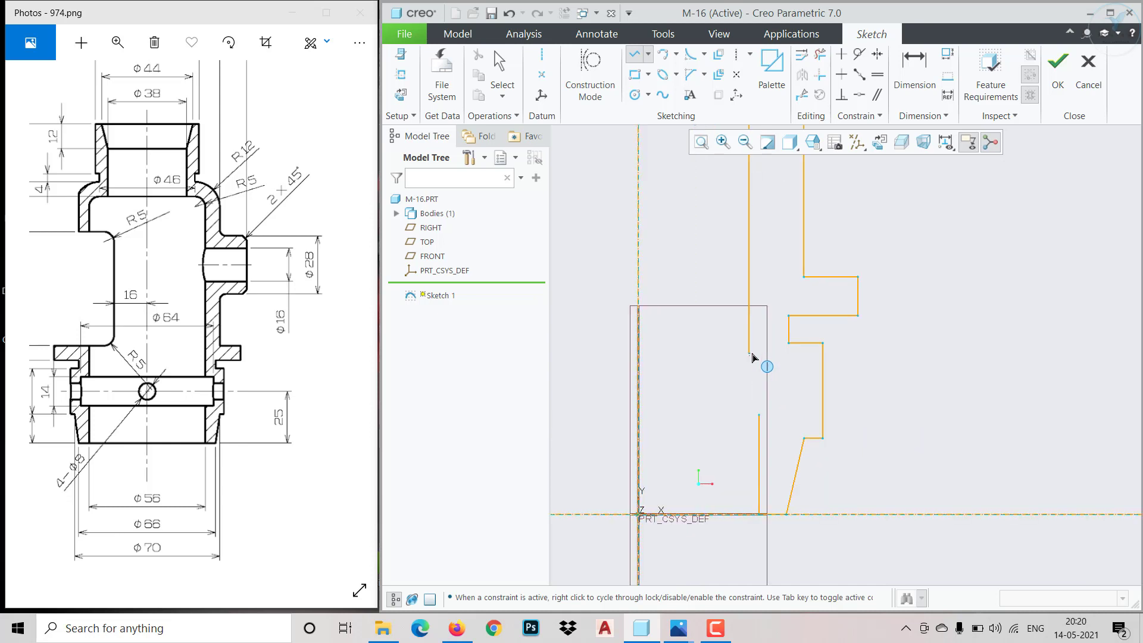
left_click(753, 360)
left_click(783, 361)
left_click(784, 413)
left_click(762, 420)
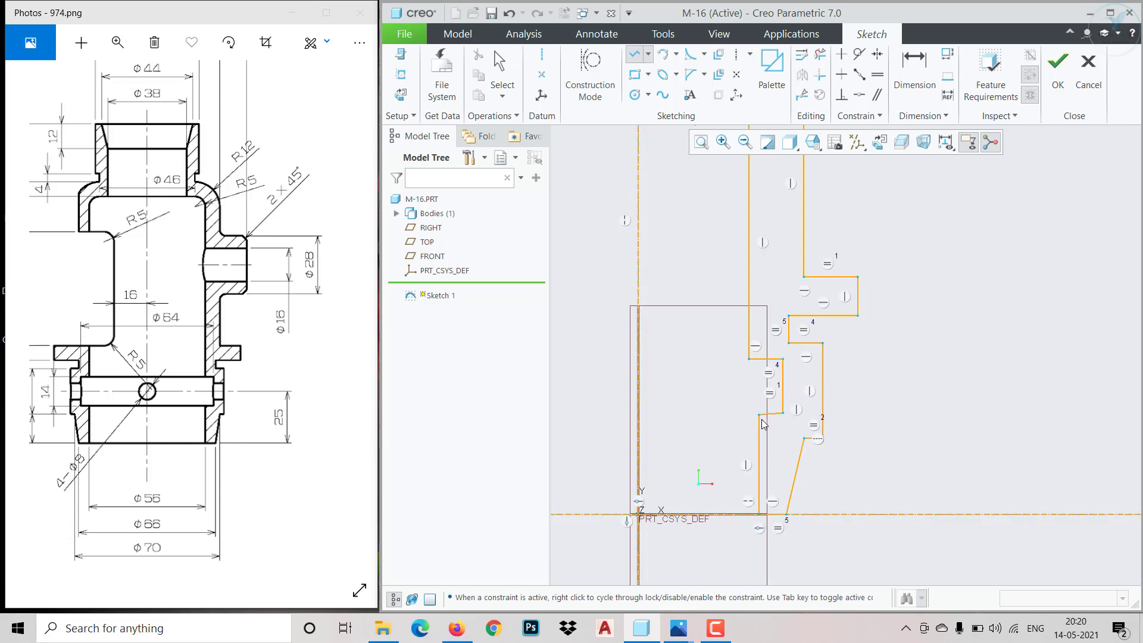
Finish the line chain and constrain the slanted lower edge of the inner recess to be horizontal
middle_click(767, 420)
middle_click(767, 420)
scroll(767, 419, "up", 4)
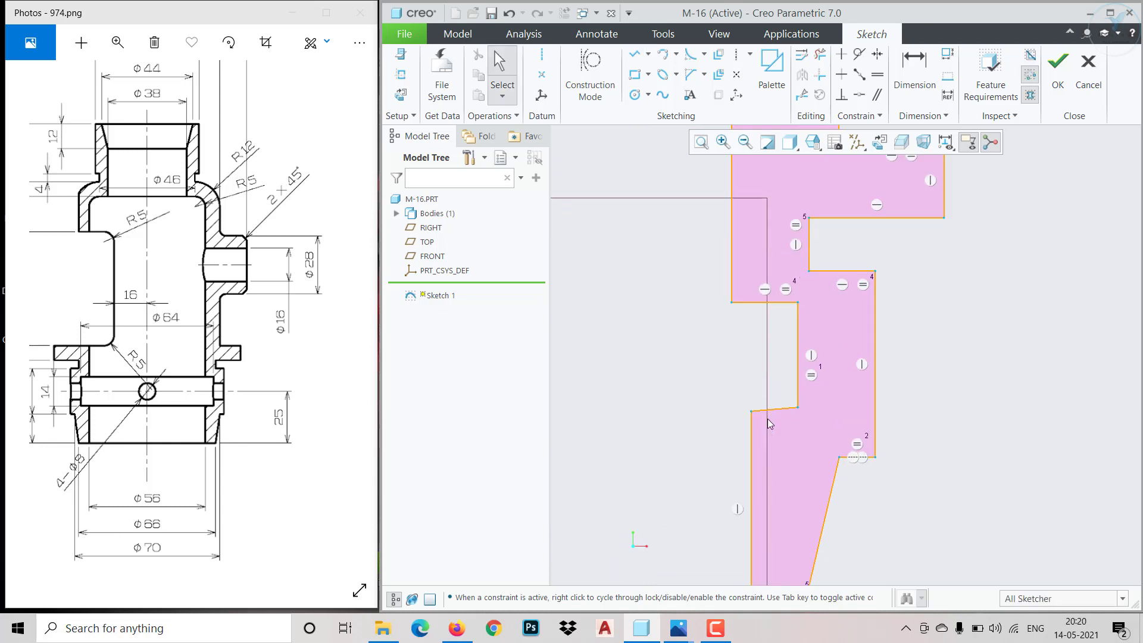
left_click(841, 73)
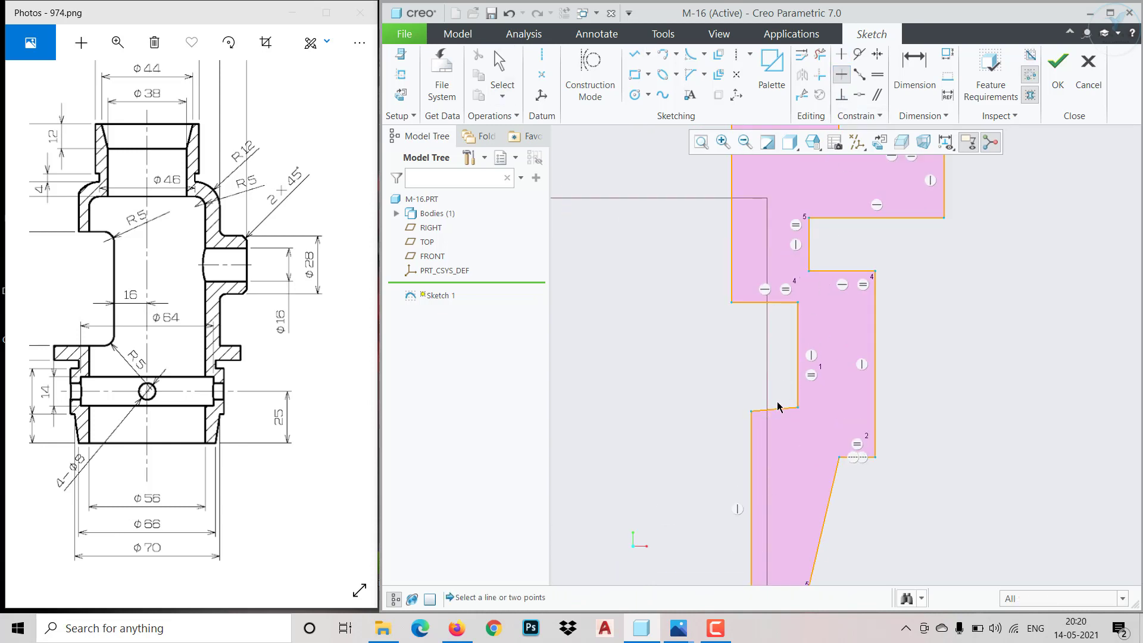
left_click(779, 410)
middle_click(744, 378)
Delete the automatic equal-length constraints around the lower recess, the groove below the flange and the bottom edge
left_click(812, 377)
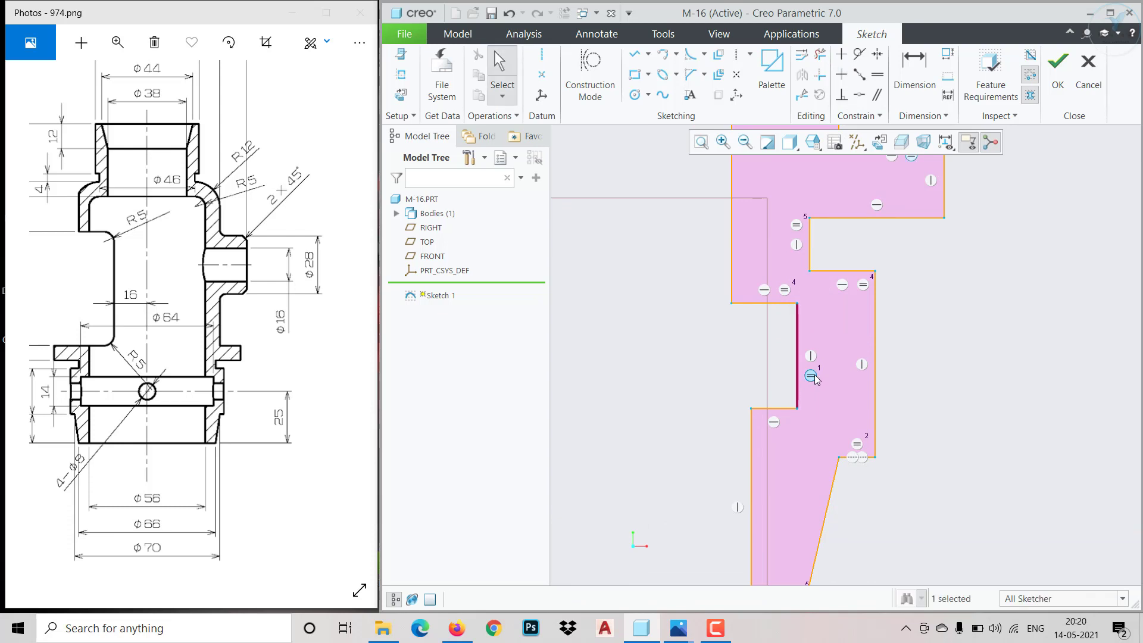
left_click(824, 335)
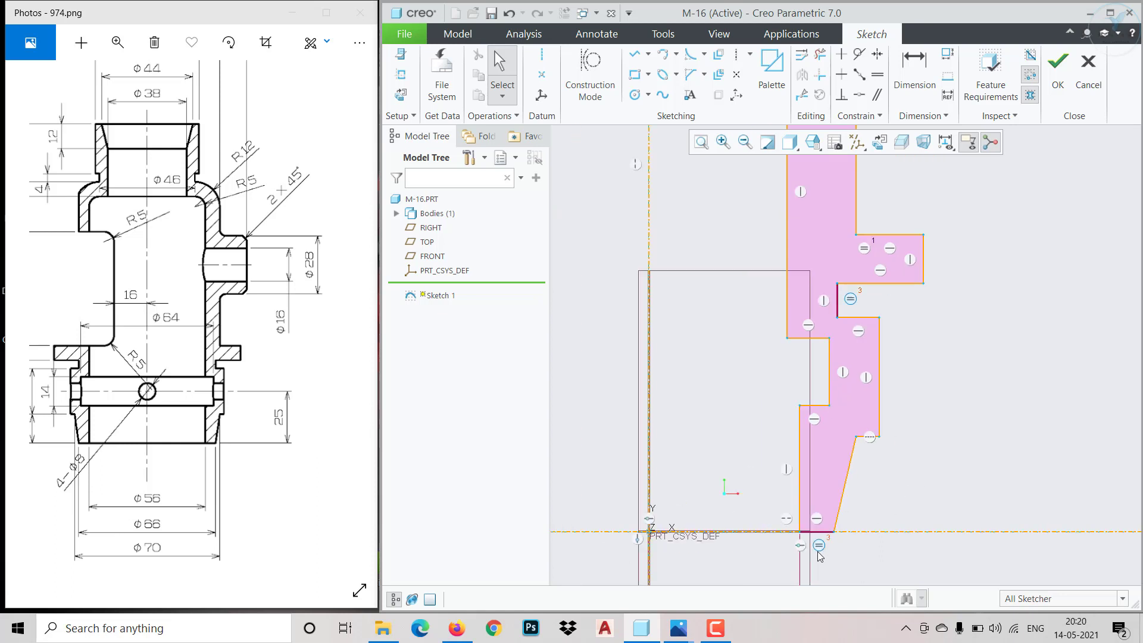
left_click(819, 546)
left_click(887, 490)
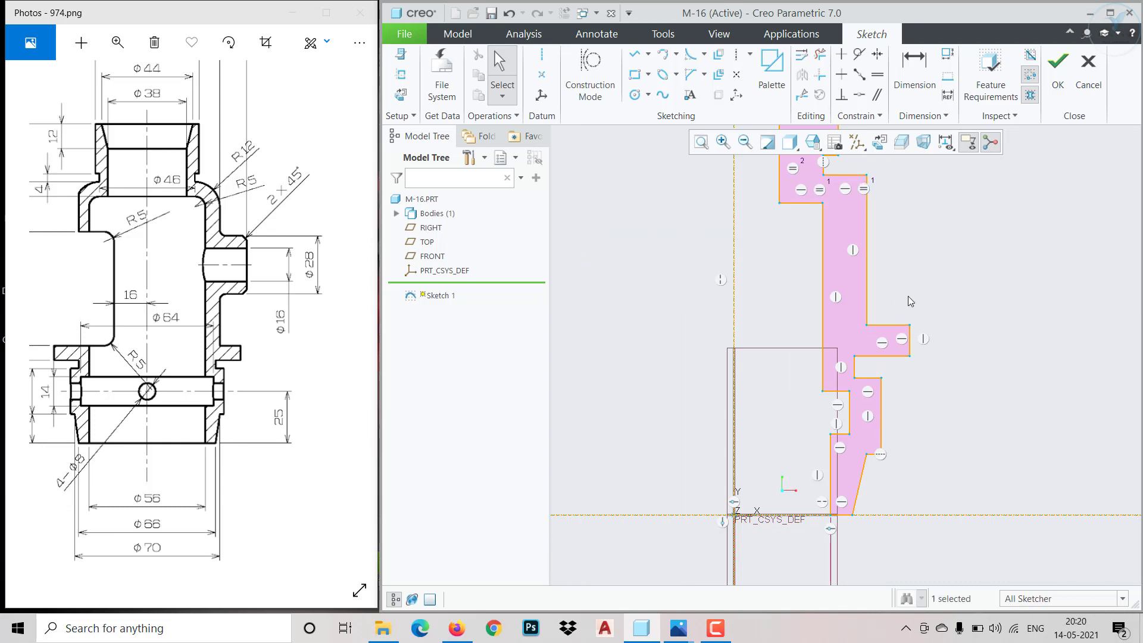
scroll(910, 301, "up", 3)
scroll(910, 305, "down", 5)
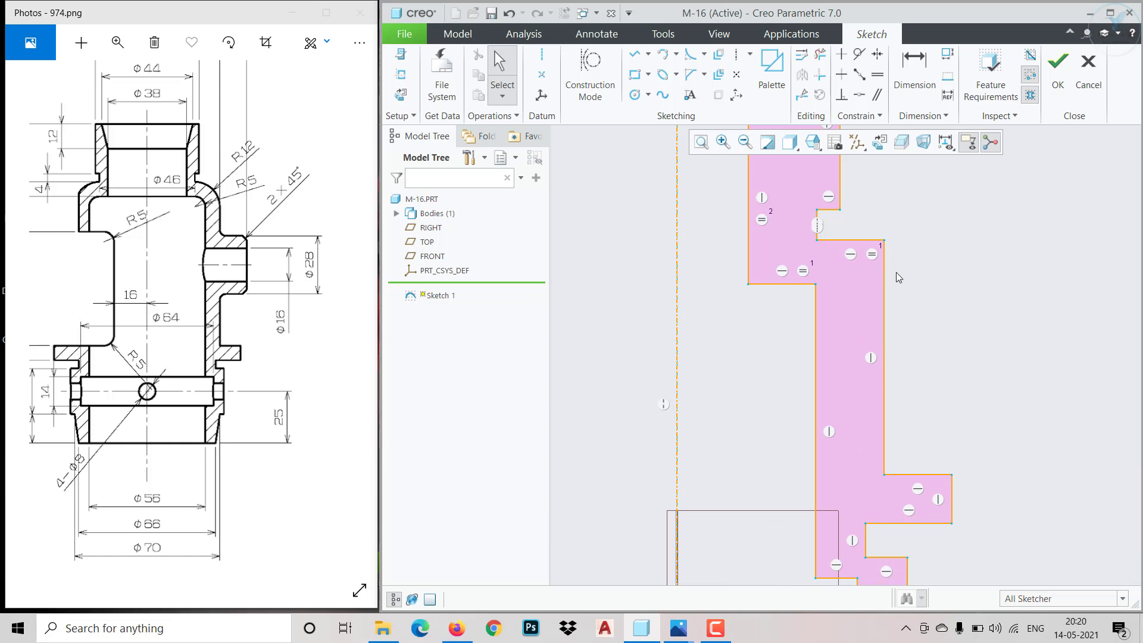
Delete the remaining equal-length constraints on the body shoulder and the neck walls
left_click(872, 255)
key("Delete")
scroll(779, 348, "up", 4)
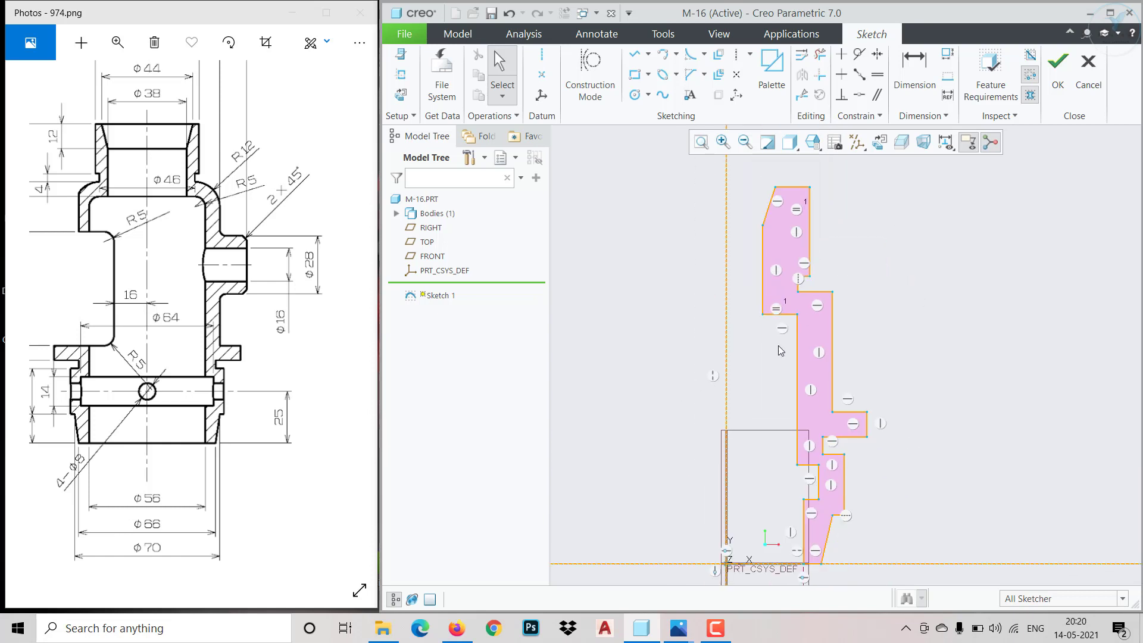
scroll(798, 213, "down", 1)
left_click(799, 215)
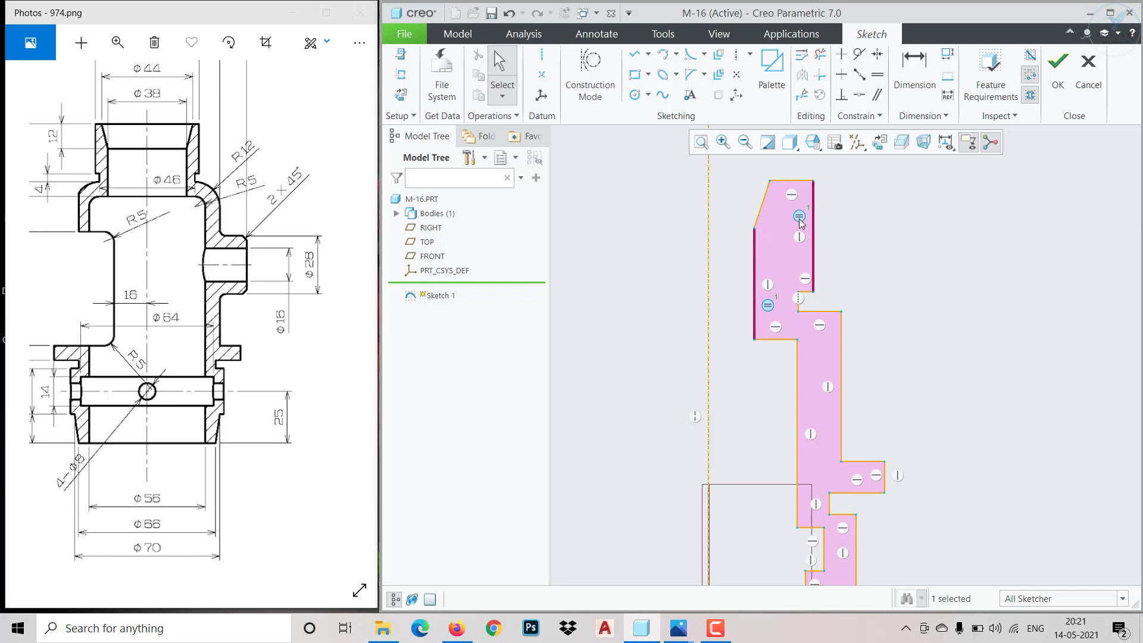
key("Delete")
scroll(858, 279, "up", 2)
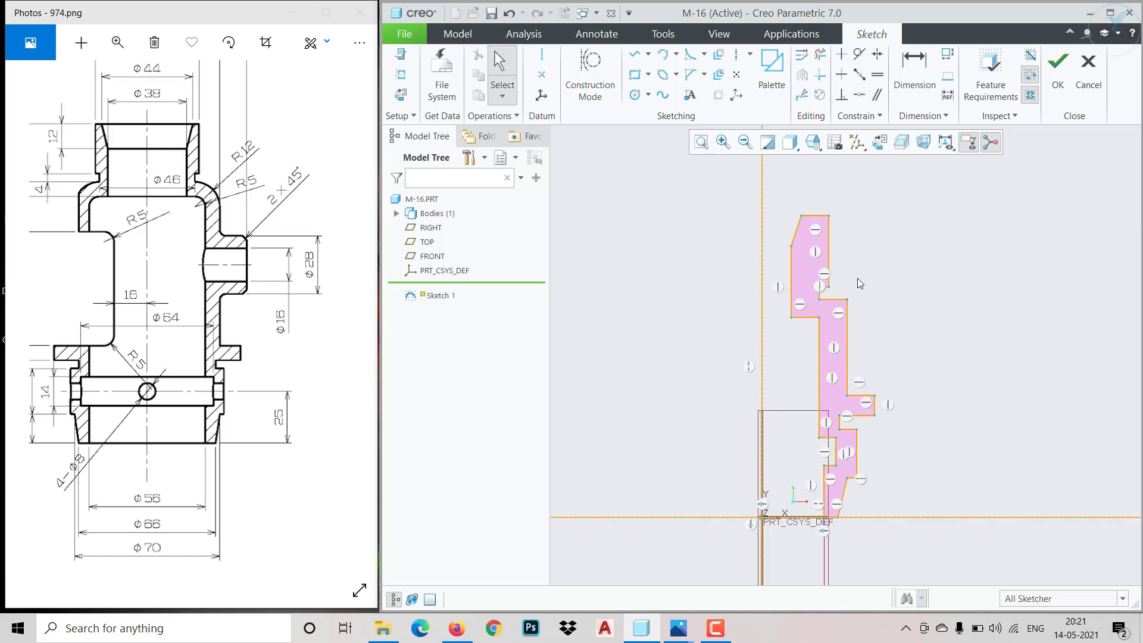
scroll(905, 440, "up", 3)
scroll(916, 411, "down", 2)
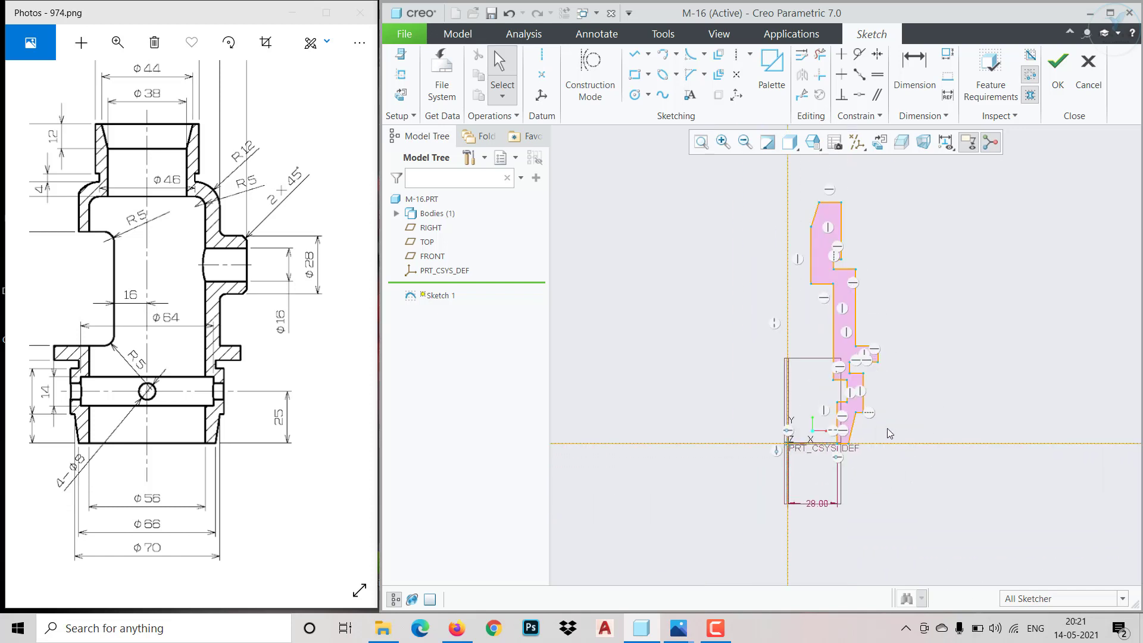
Dimension the bottom outer corner of the profile at 33 from the vertical axis
left_click(917, 88)
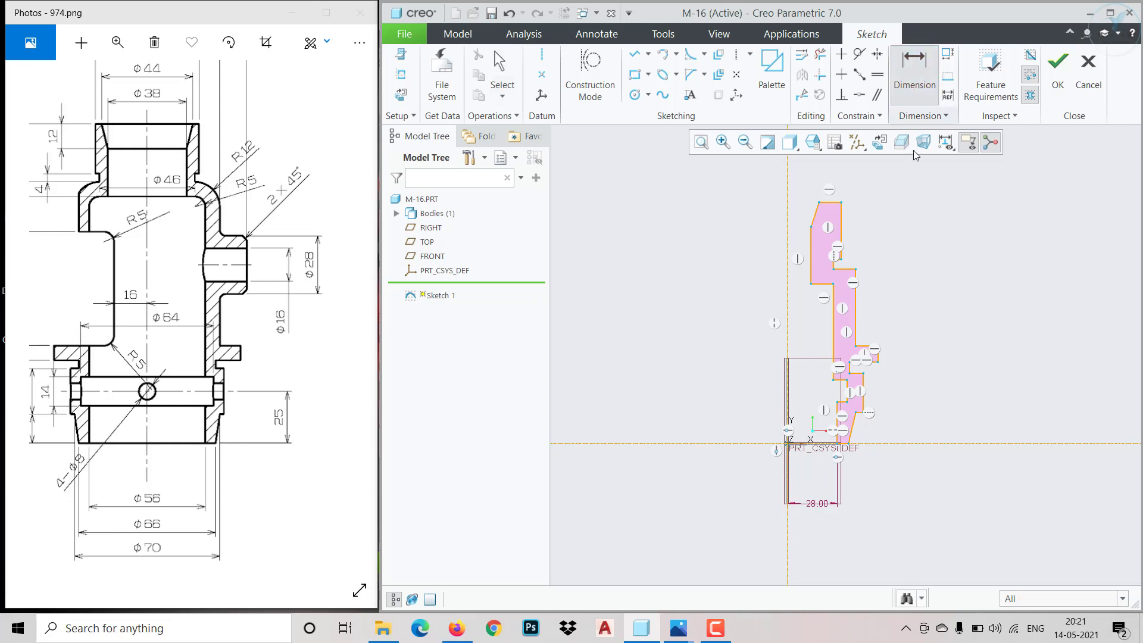
scroll(839, 461, "down", 2)
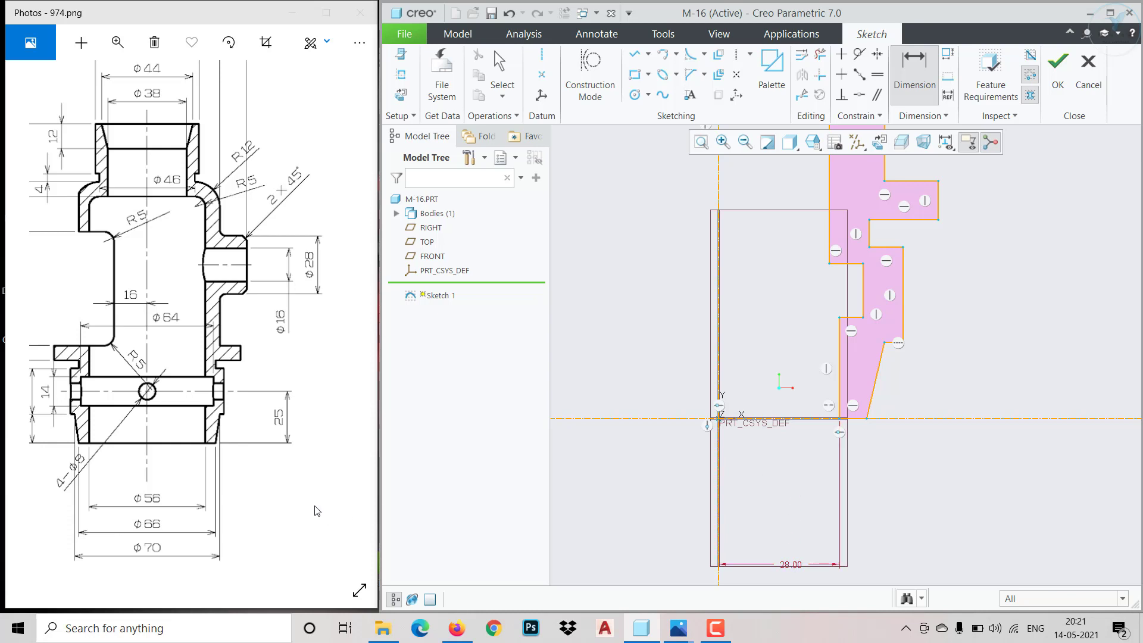
left_click(866, 419)
middle_click(776, 547)
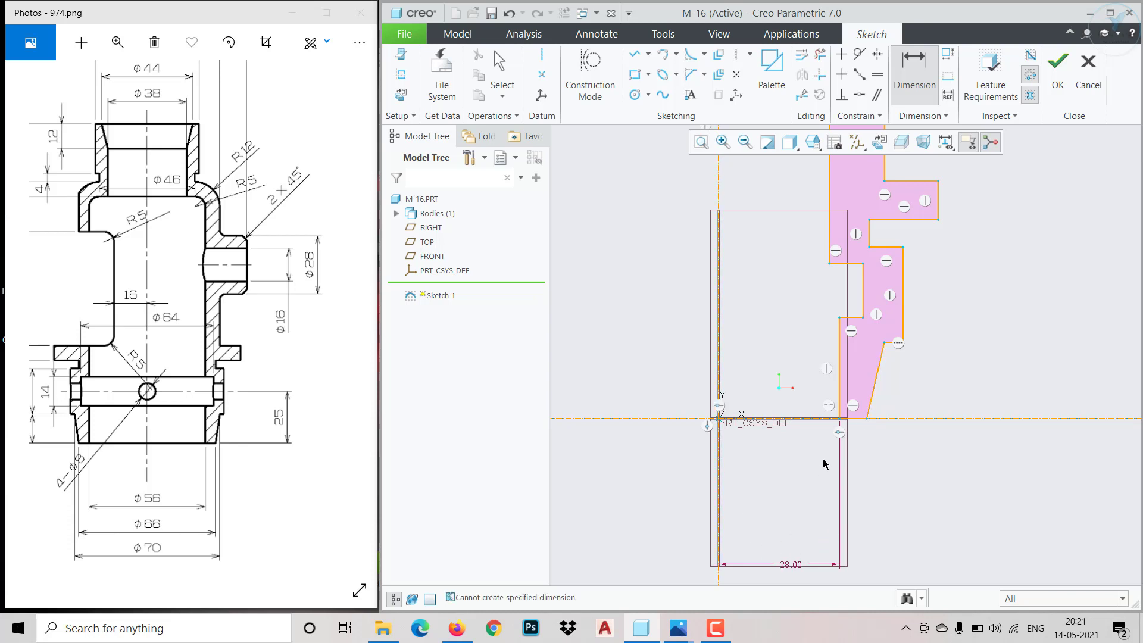
left_click(866, 419)
left_click(719, 503)
middle_click(787, 534)
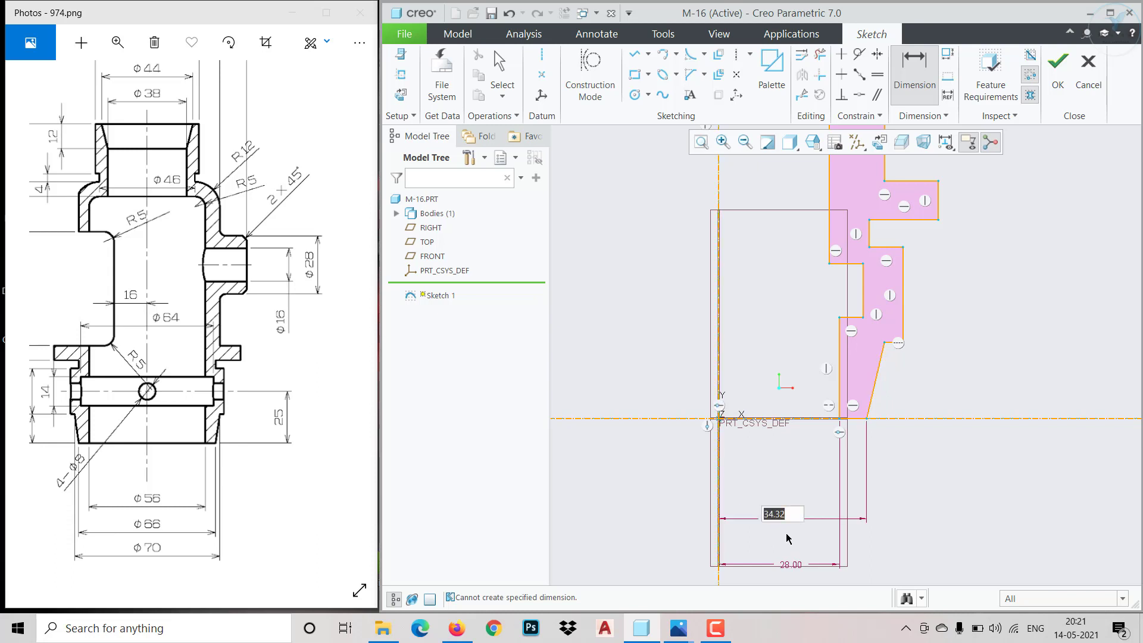
type("33")
key("Return")
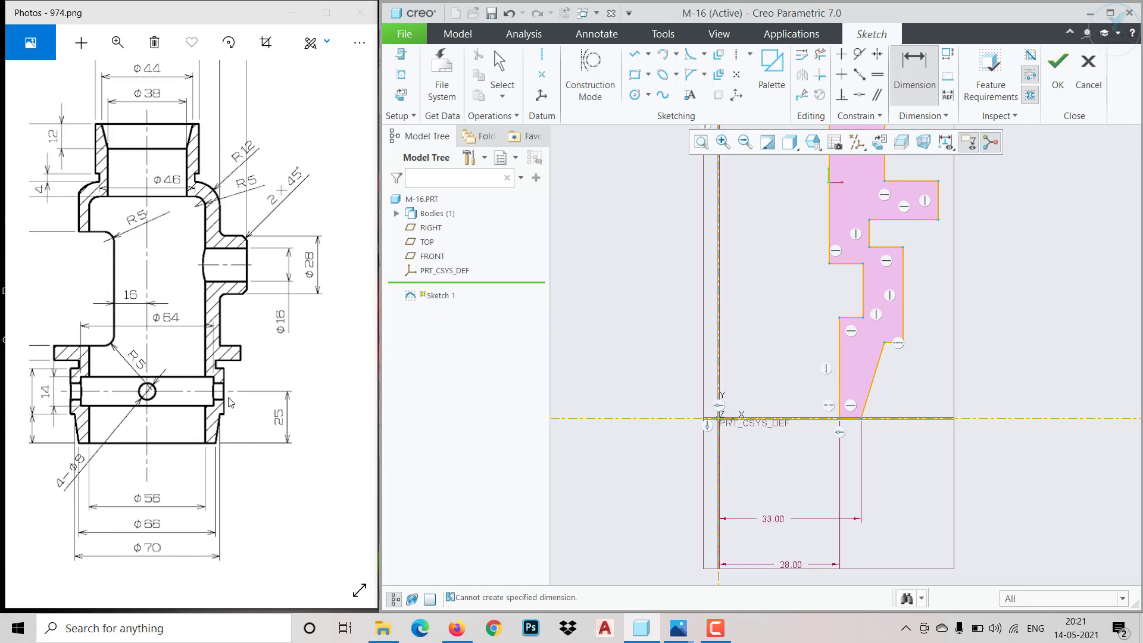
Dimension the lower collar's outer wall height as 22 and its bottom ledge at 14 above the horizontal axis
left_click_drag(195, 427, 235, 428)
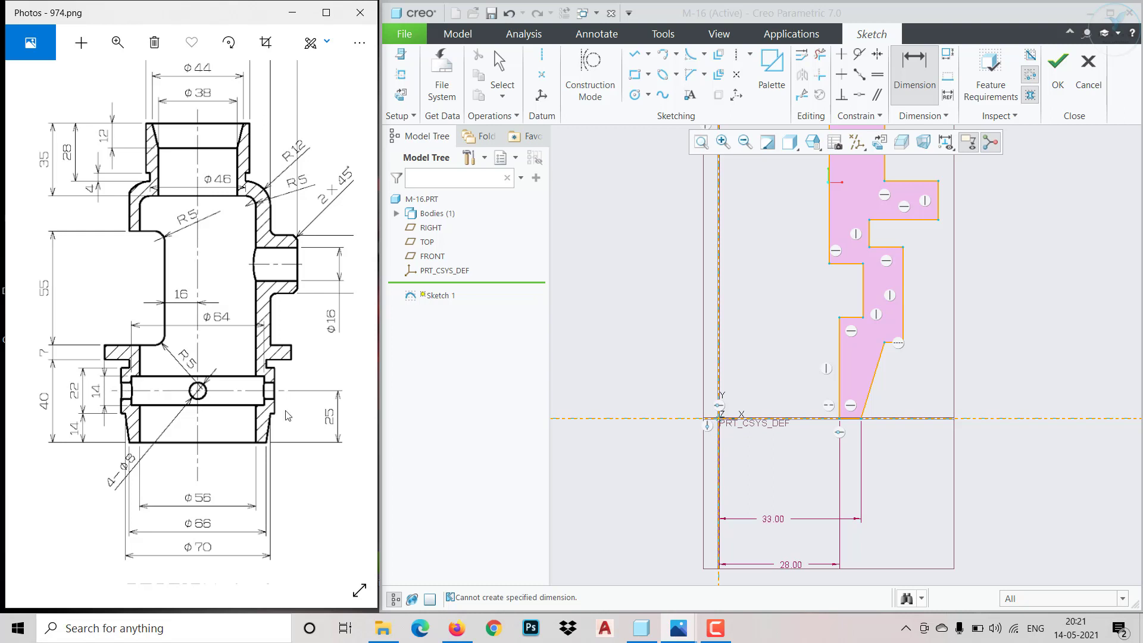
left_click(907, 262)
left_click(906, 346)
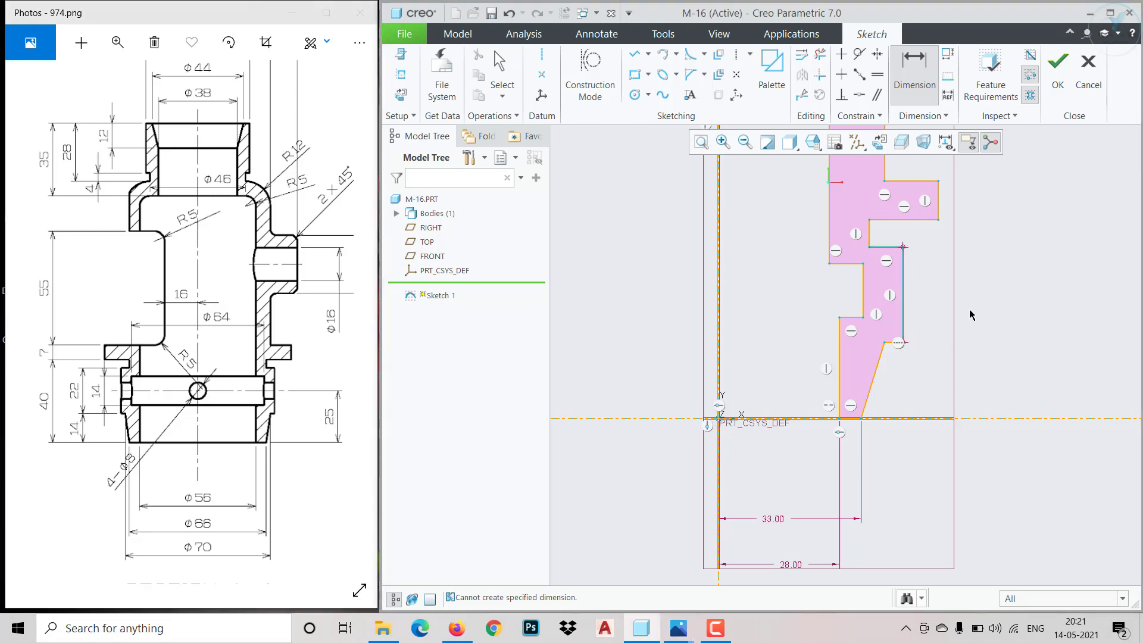
middle_click(985, 337)
type("22")
key("Return")
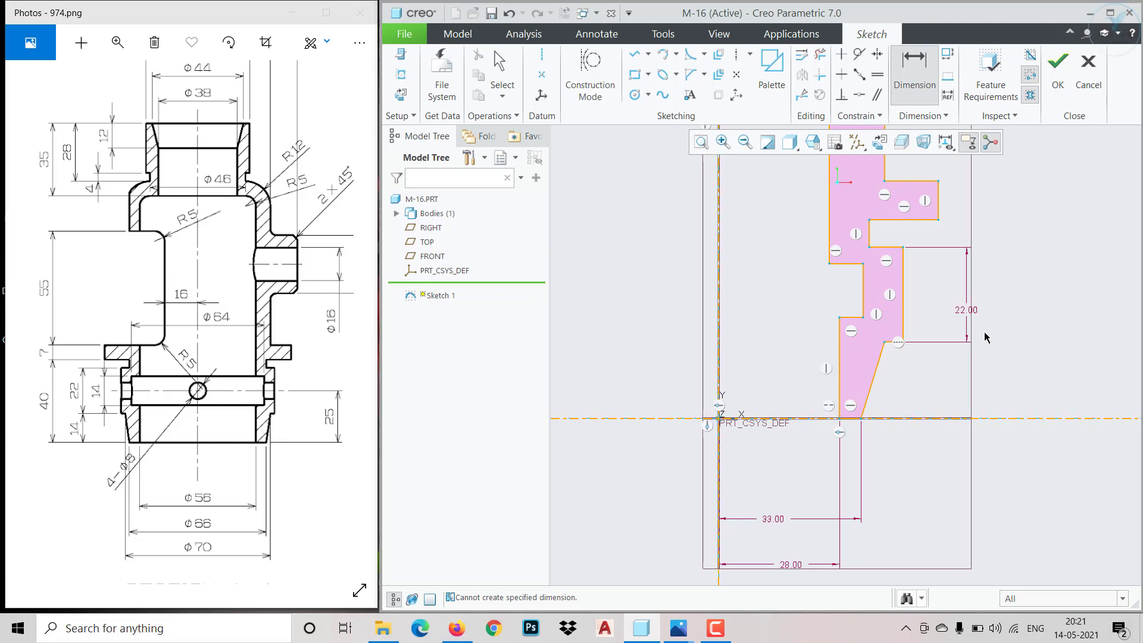
left_click(893, 344)
left_click(897, 419)
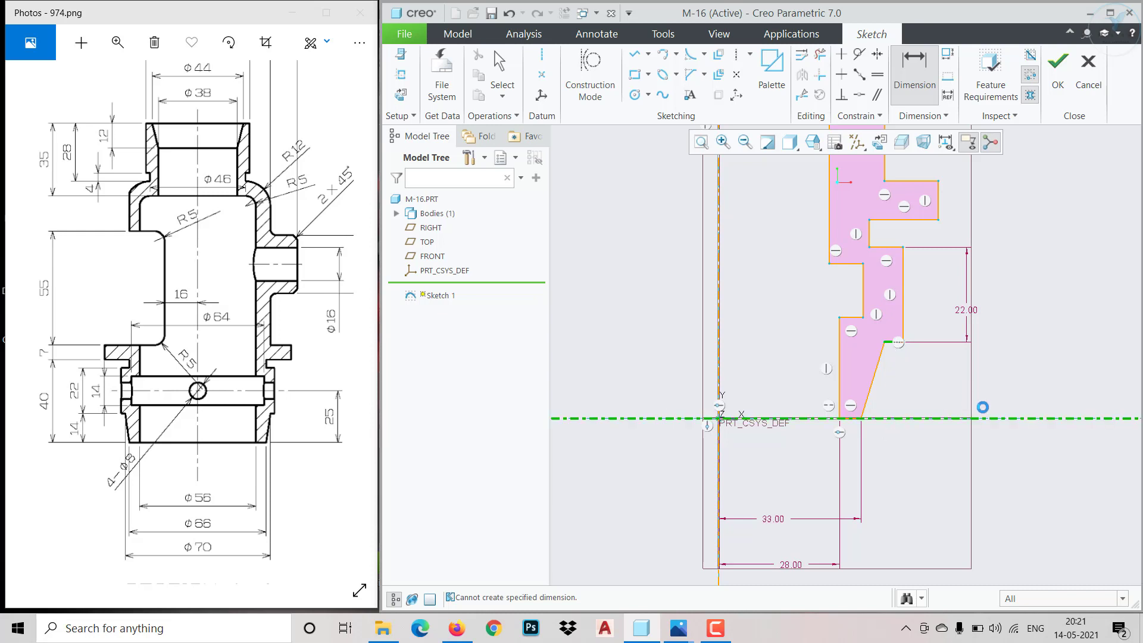
middle_click(969, 389)
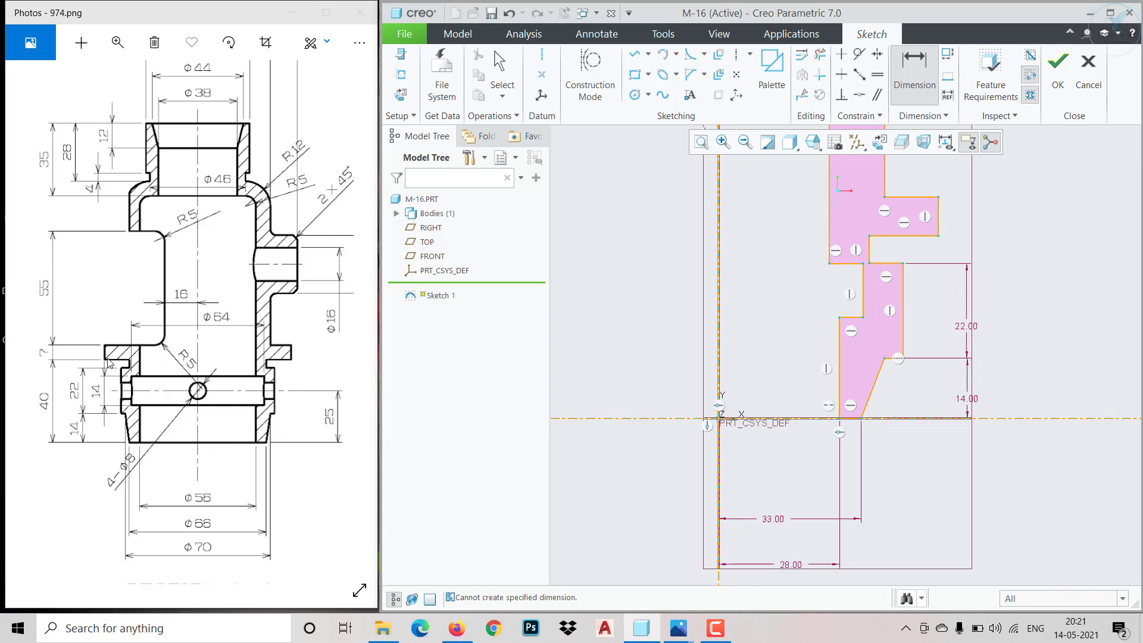
Dimension the flange thickness as 7 and place its underside 40 above the horizontal axis
left_click(939, 233)
middle_click(1042, 231)
type("7")
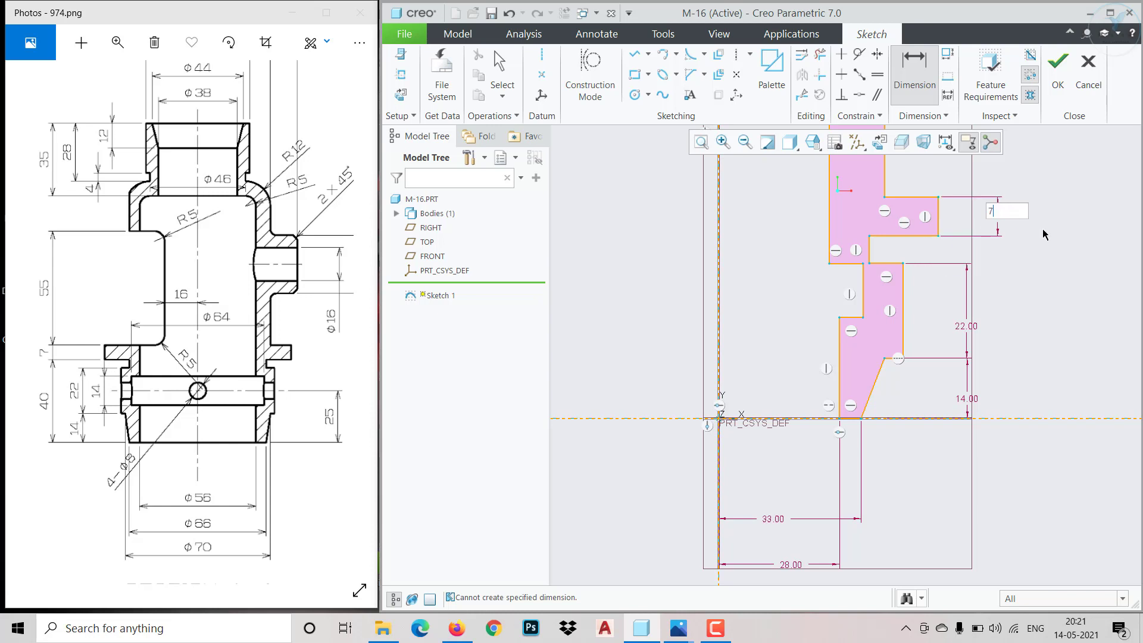
key("Return")
left_click(933, 236)
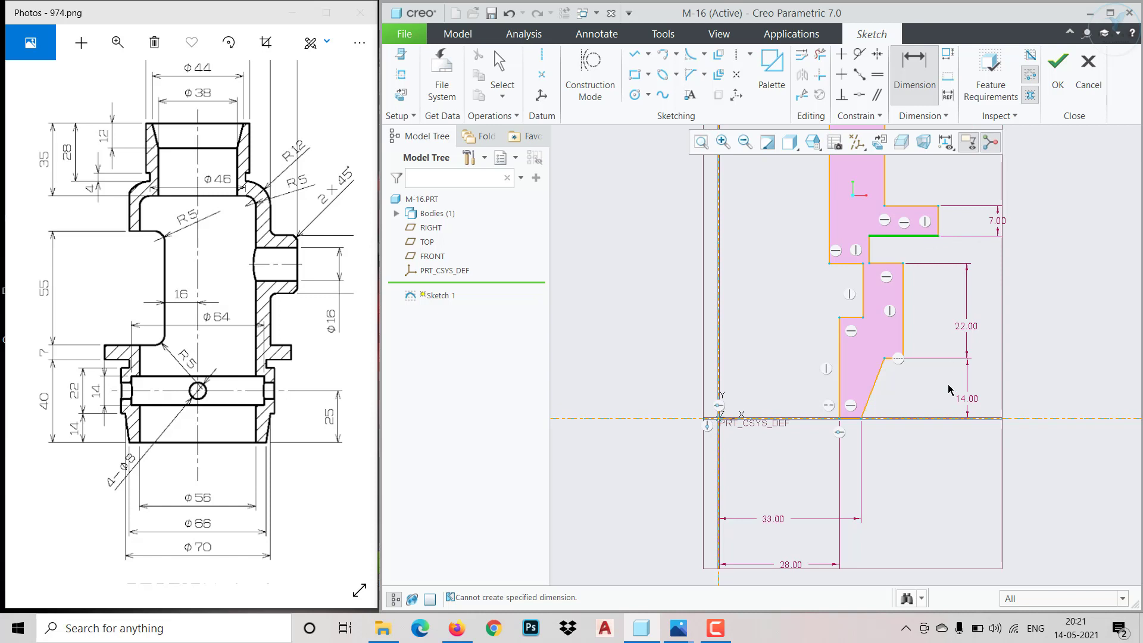
left_click(937, 419)
middle_click(1031, 364)
type("40")
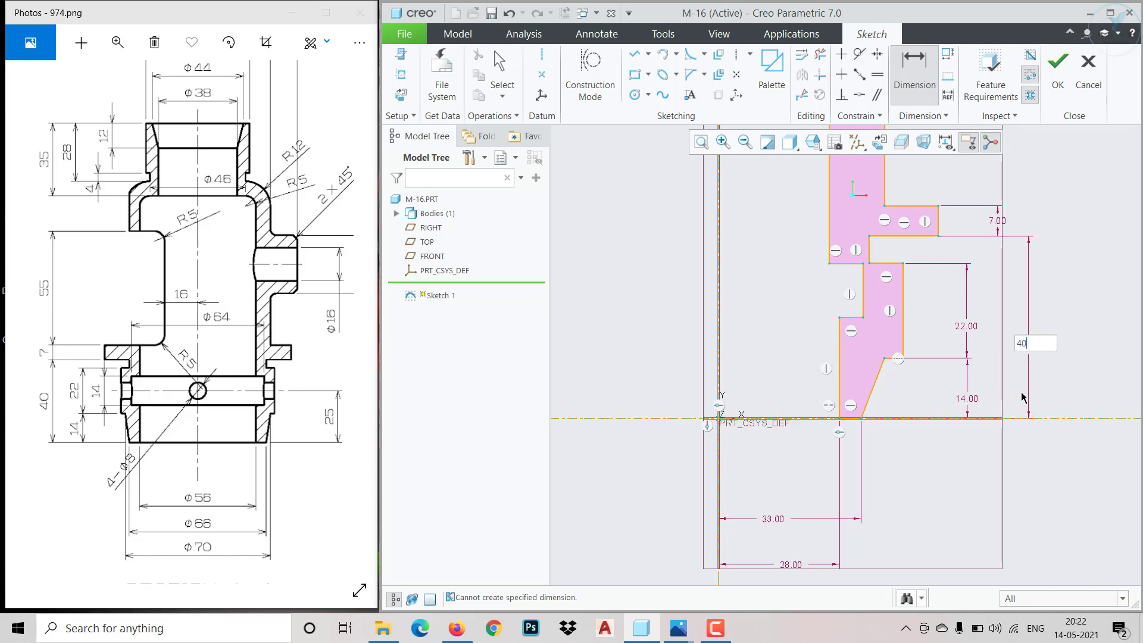
key("Return")
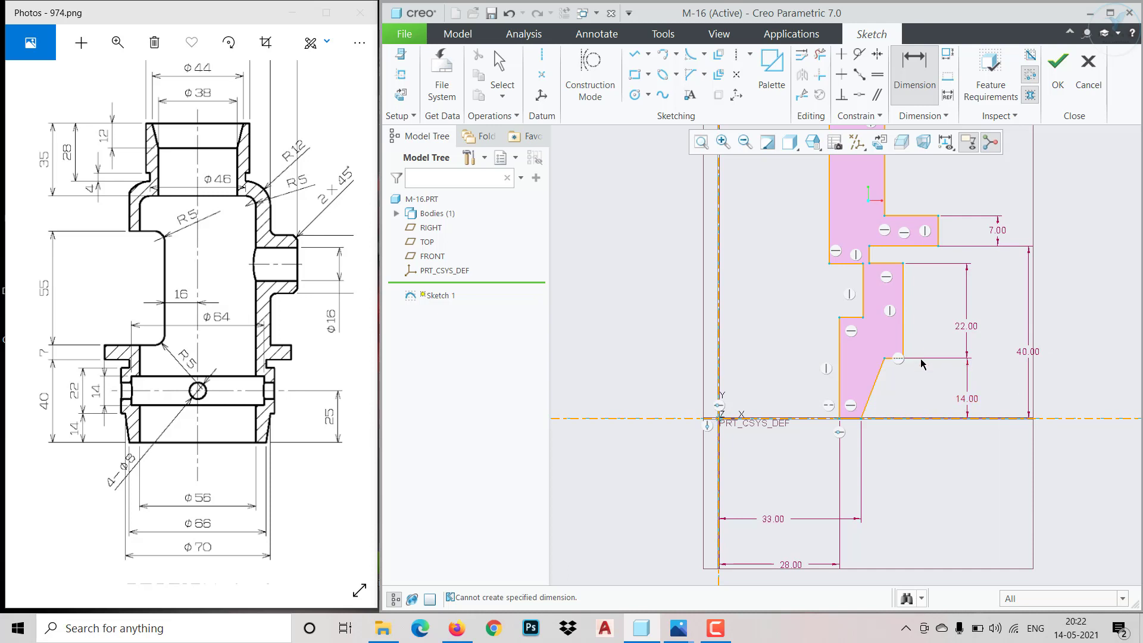
Dimension the inner recess wall at 32 from the vertical axis
scroll(921, 363, "down", 3)
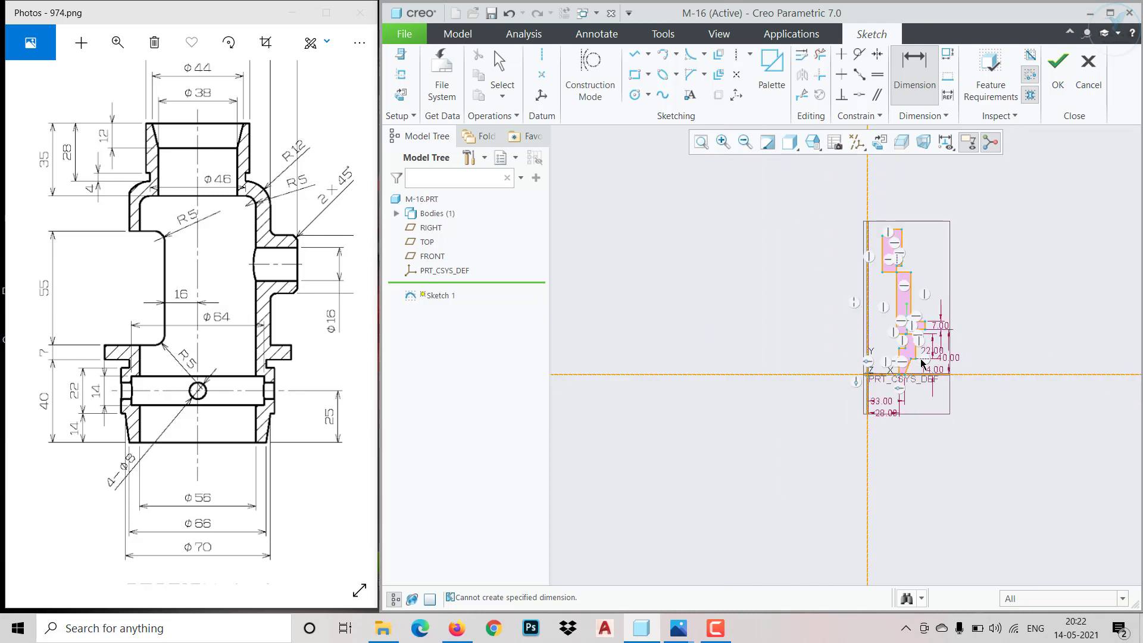
scroll(985, 291, "up", 2)
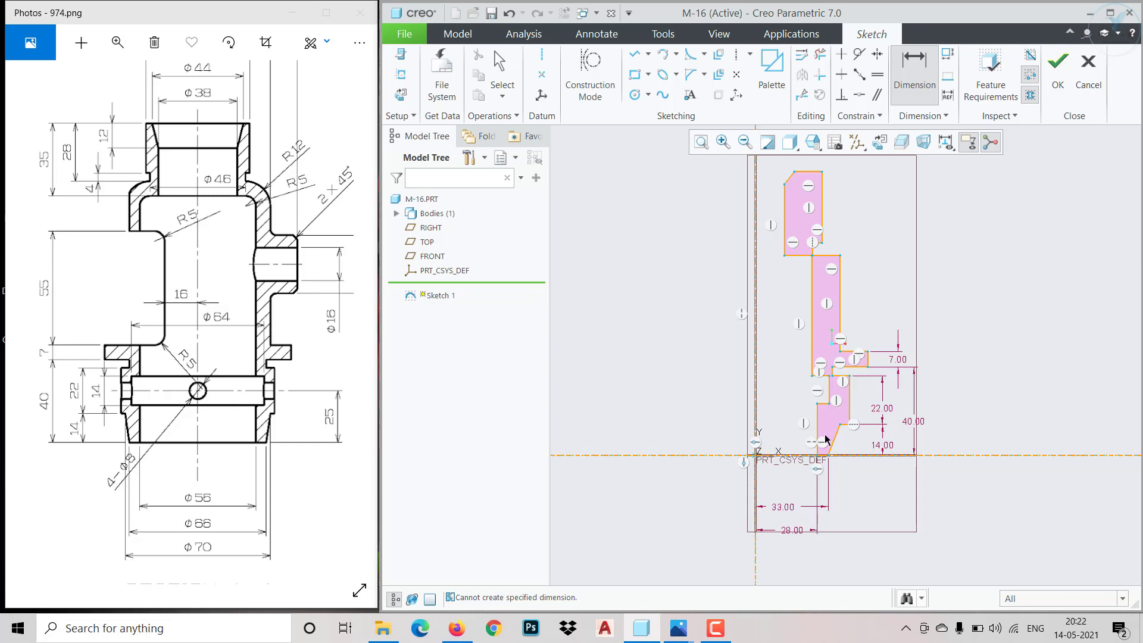
scroll(824, 416, "up", 2)
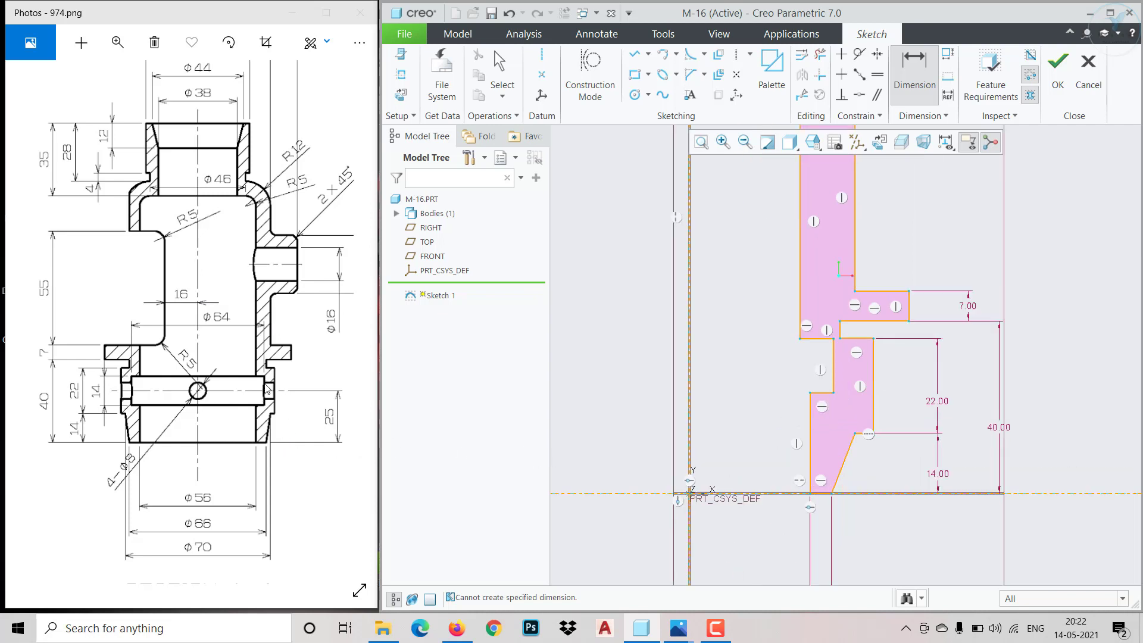
left_click(835, 356)
middle_click(698, 372)
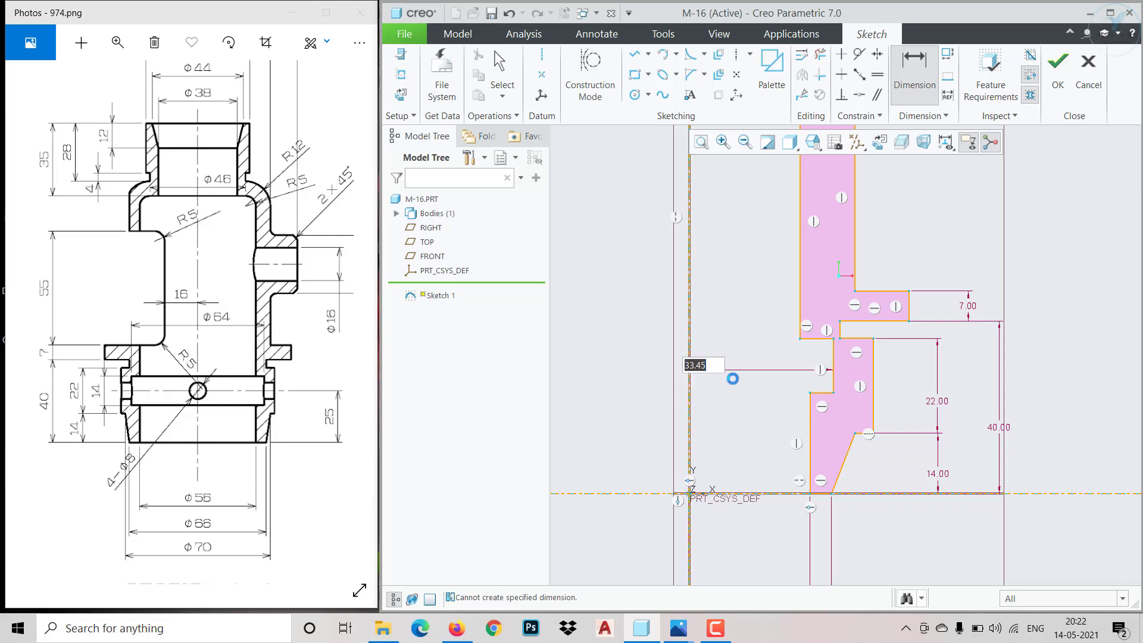
type("32")
key("Return")
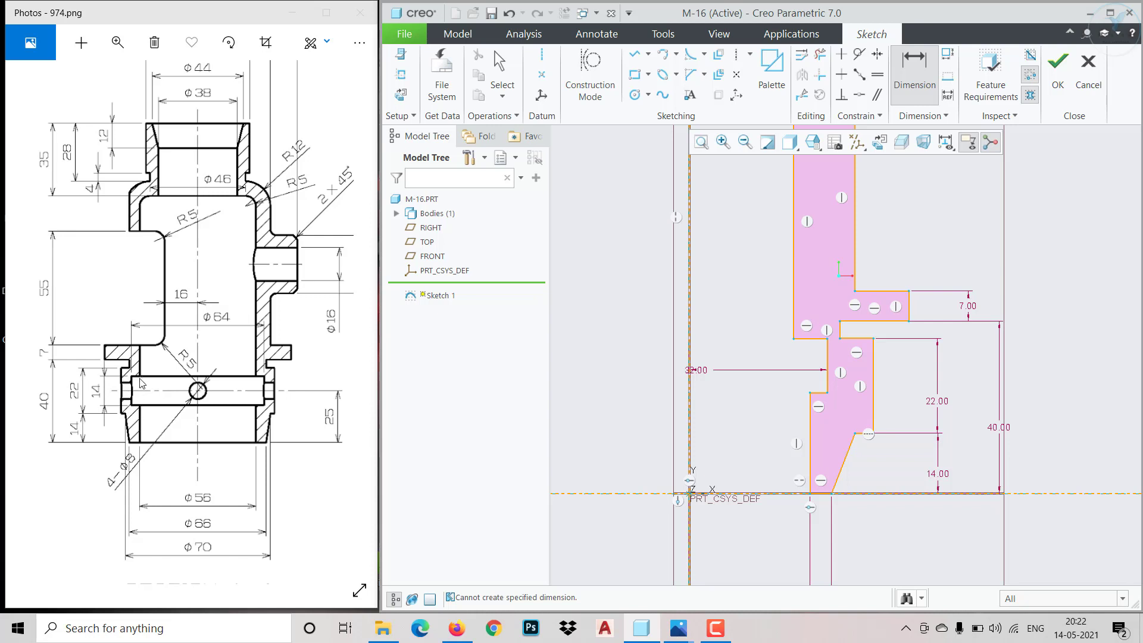
Dimension the height of the inner recess wall as 14
scroll(828, 370, "up", 2)
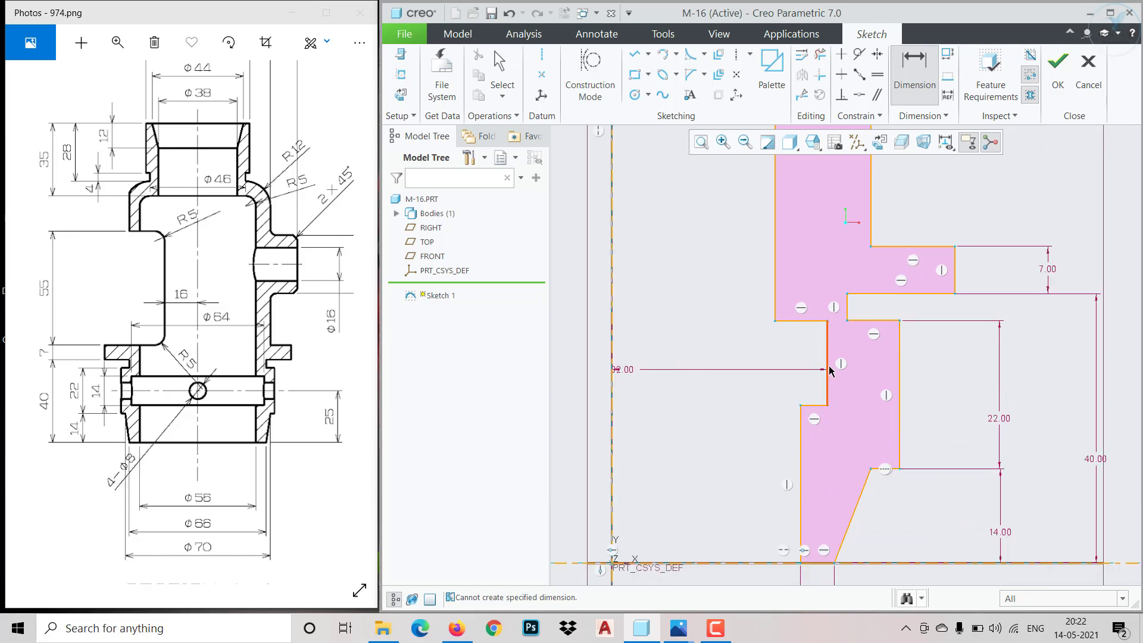
left_click(829, 371)
middle_click(738, 440)
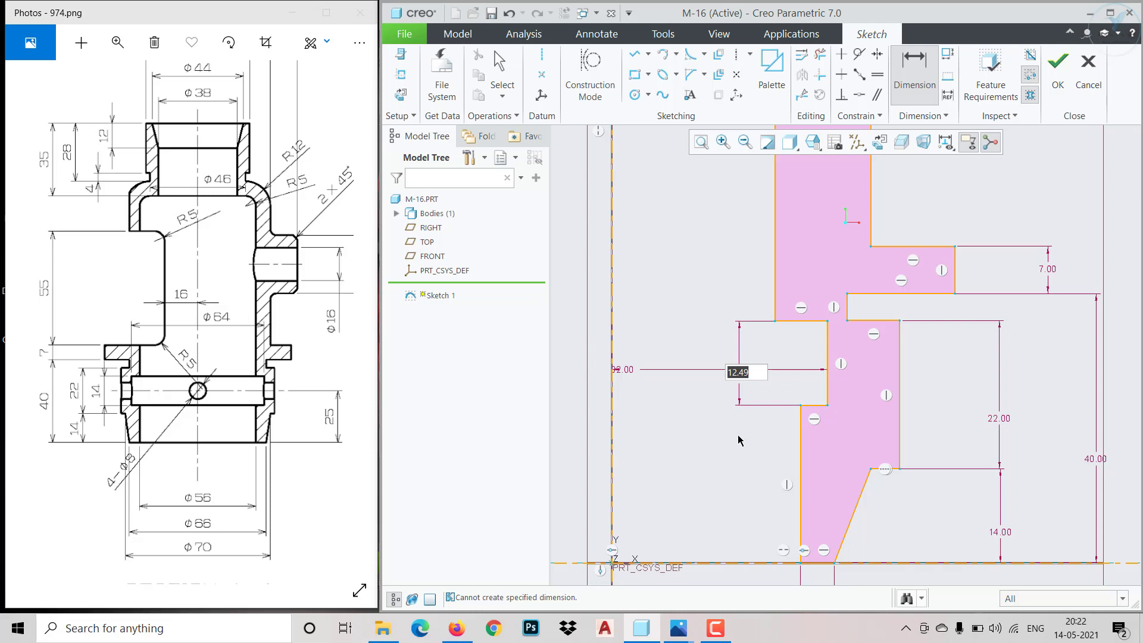
type("14")
key("Return")
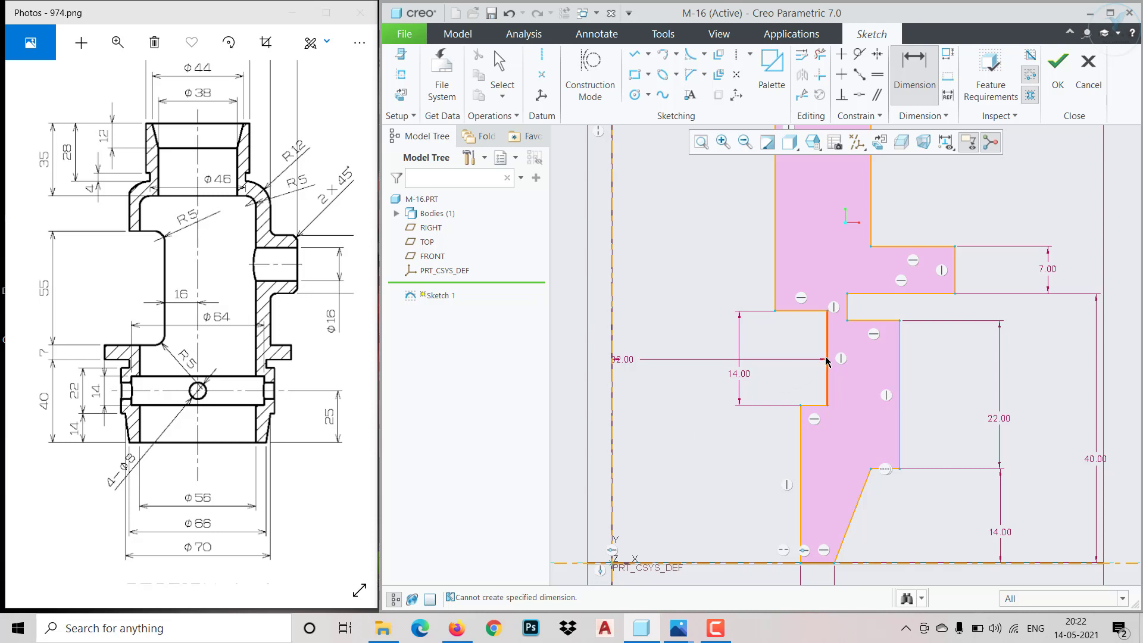
Dimension the recess's lower edge at 18 above the horizontal axis
scroll(798, 390, "up", 2)
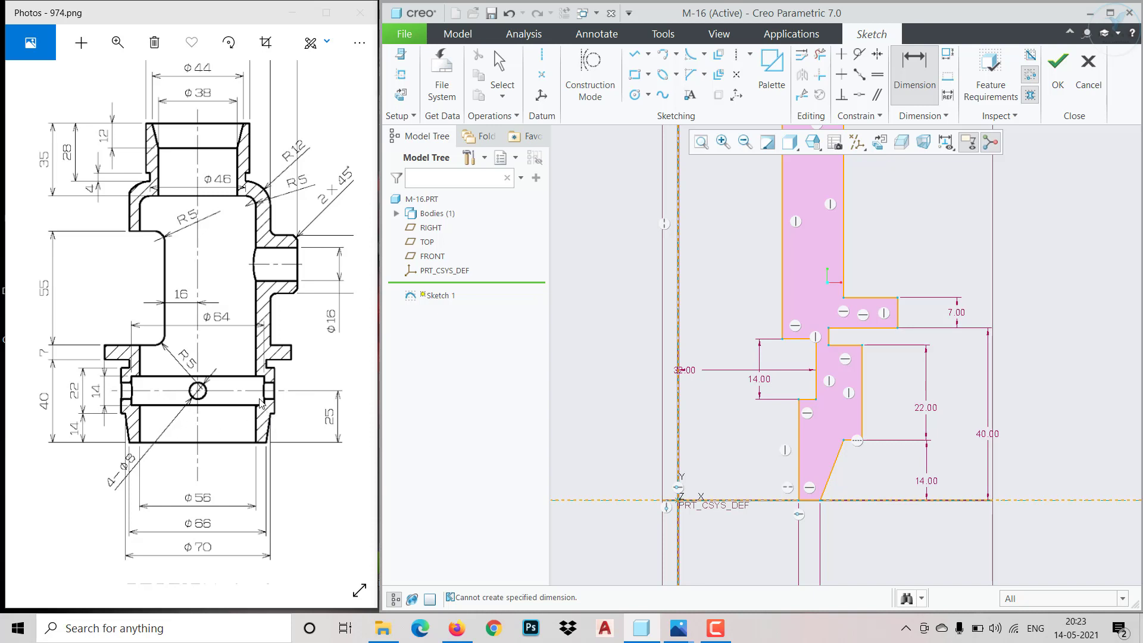
left_click(810, 400)
left_click(765, 501)
middle_click(750, 445)
type("18")
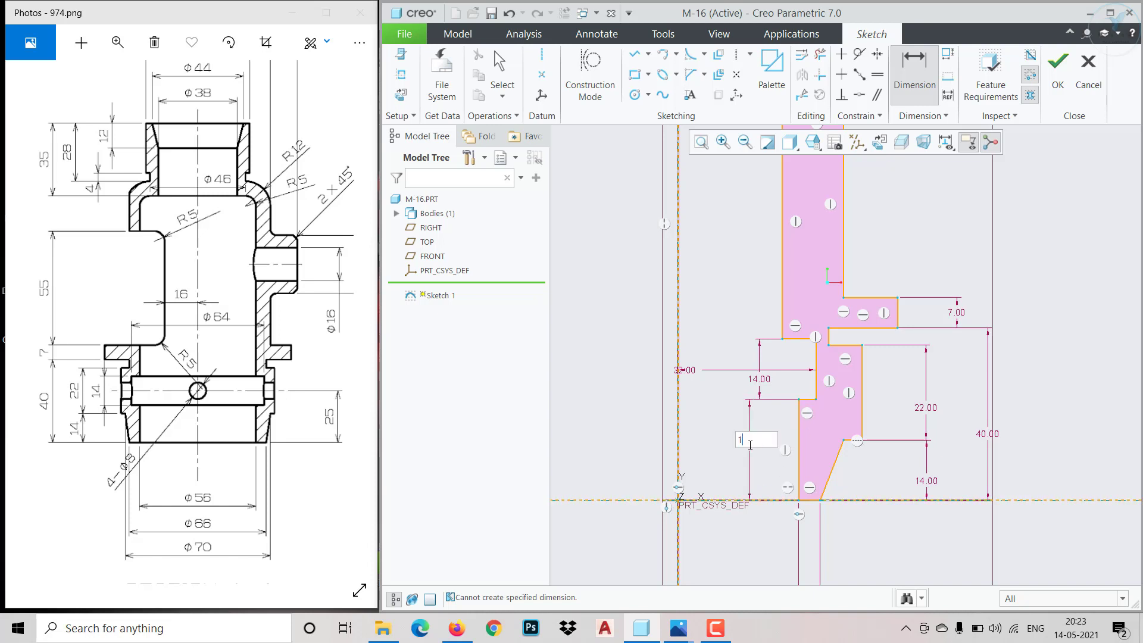
key("Return")
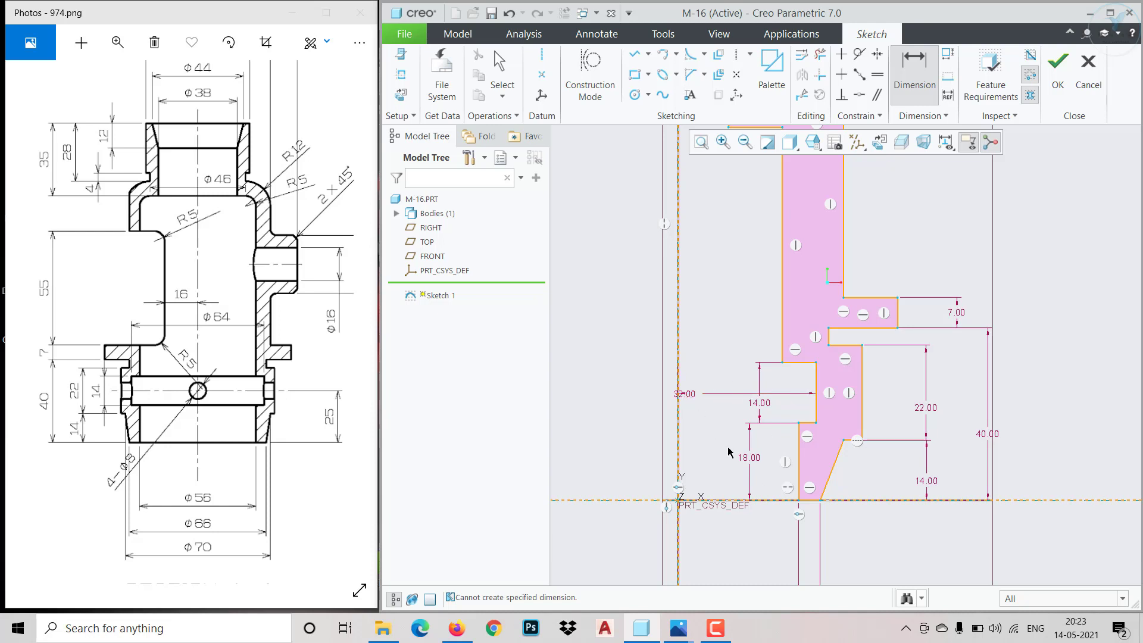
mouse_move(302, 354)
left_mouse_down()
mouse_move(284, 406)
mouse_move(436, 259)
left_mouse_up()
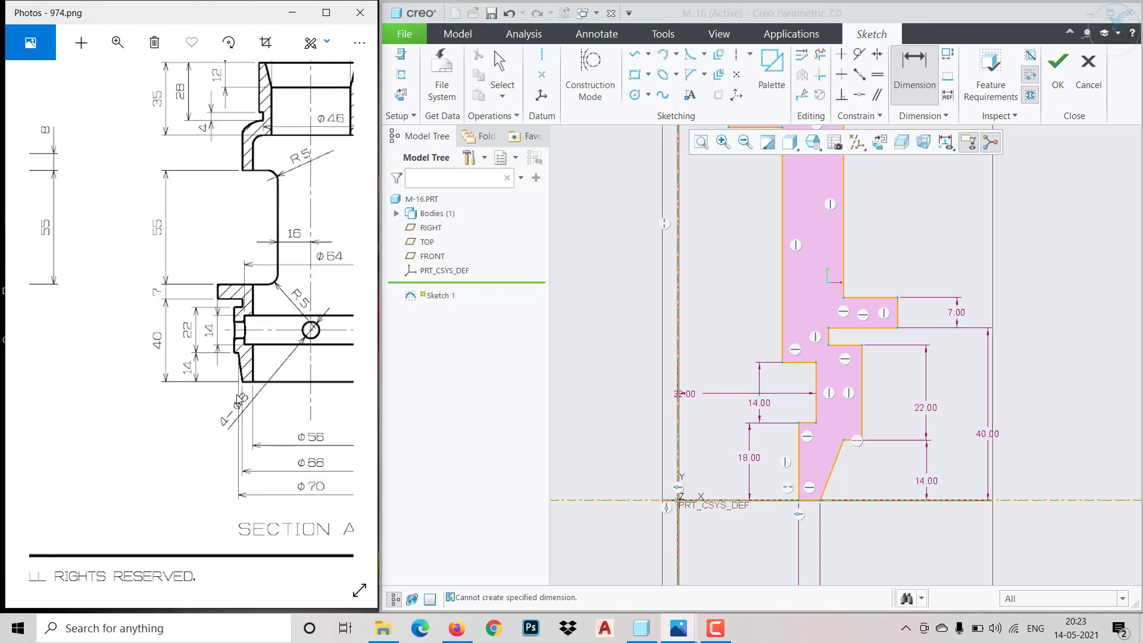
Dimension the outer wall of the lower collar, below the flange groove, at 37 from the vertical axis
left_click_drag(50, 474, 318, 506)
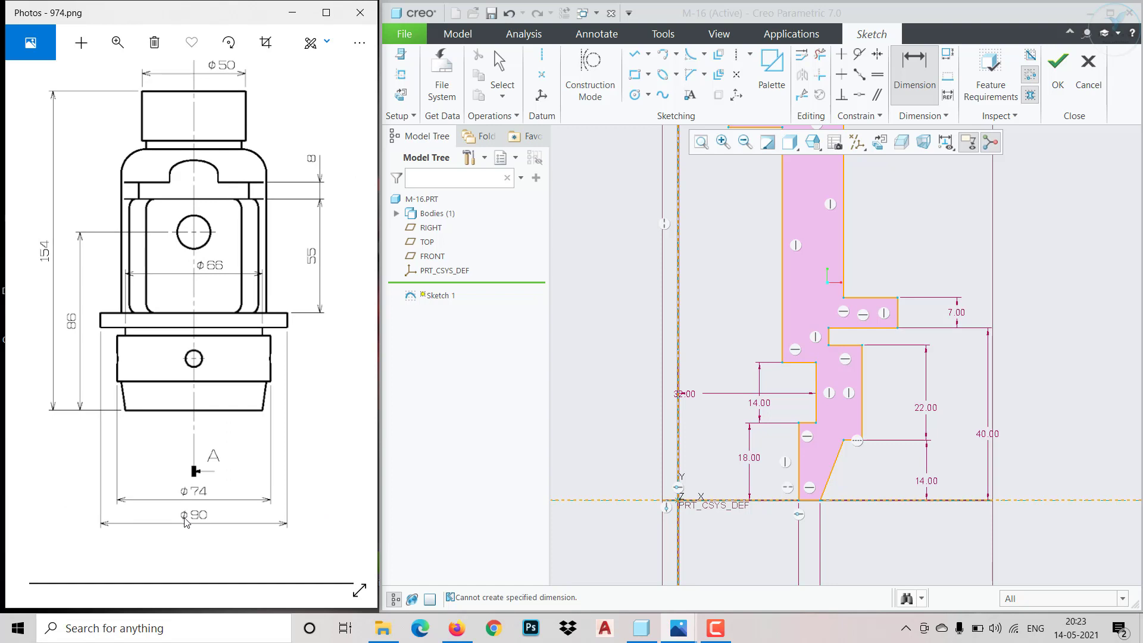
left_click(862, 433)
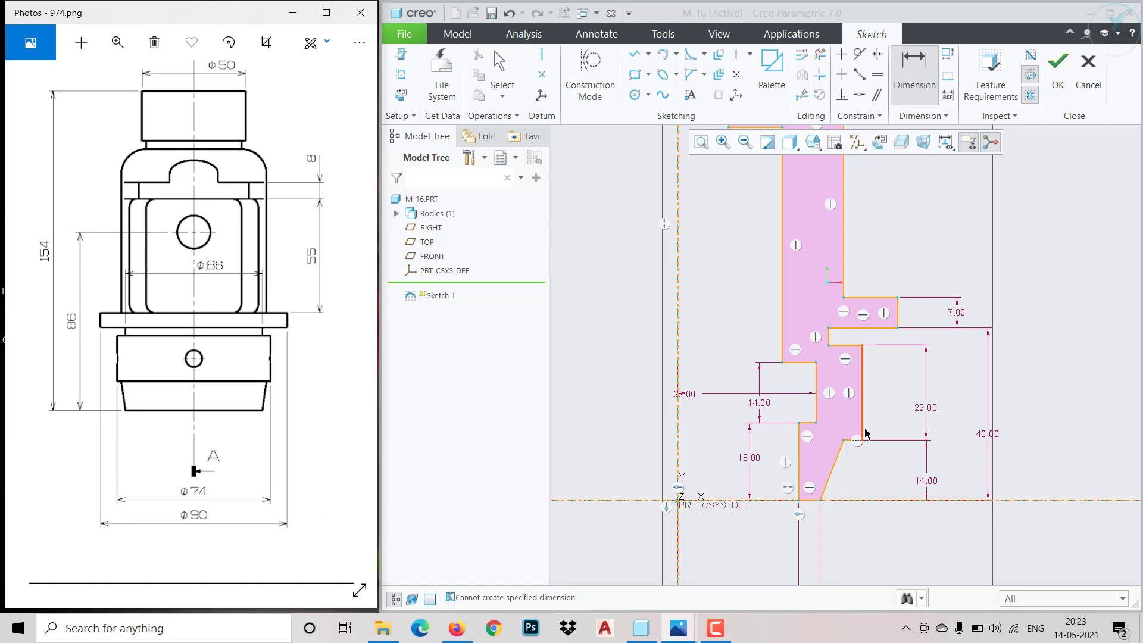
left_click(679, 549)
middle_click(695, 551)
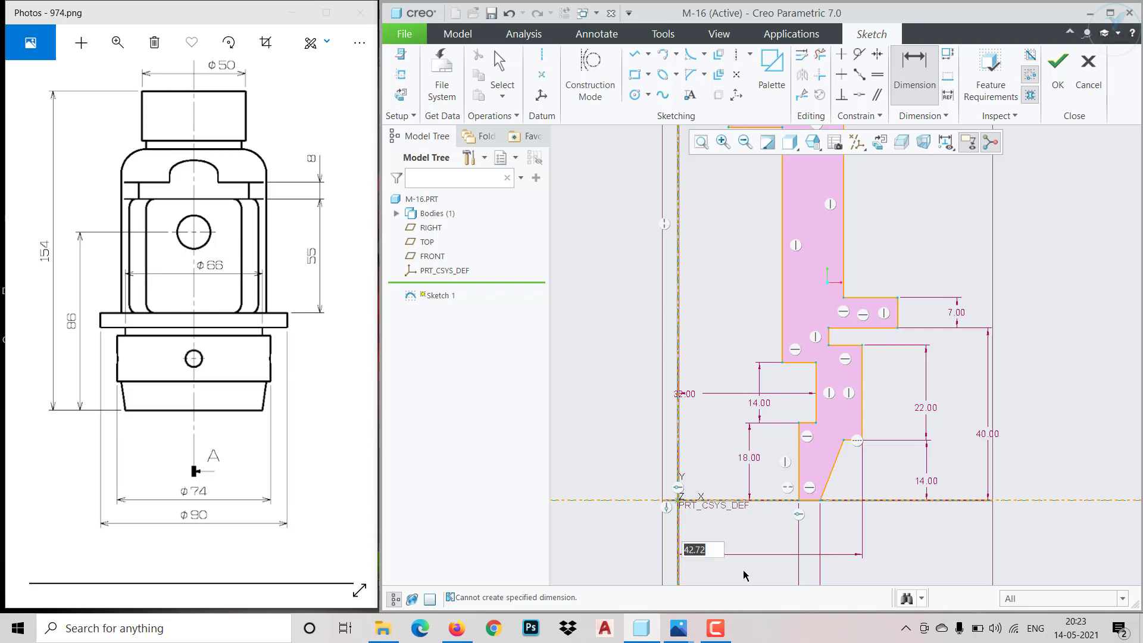
type("37")
key("Return")
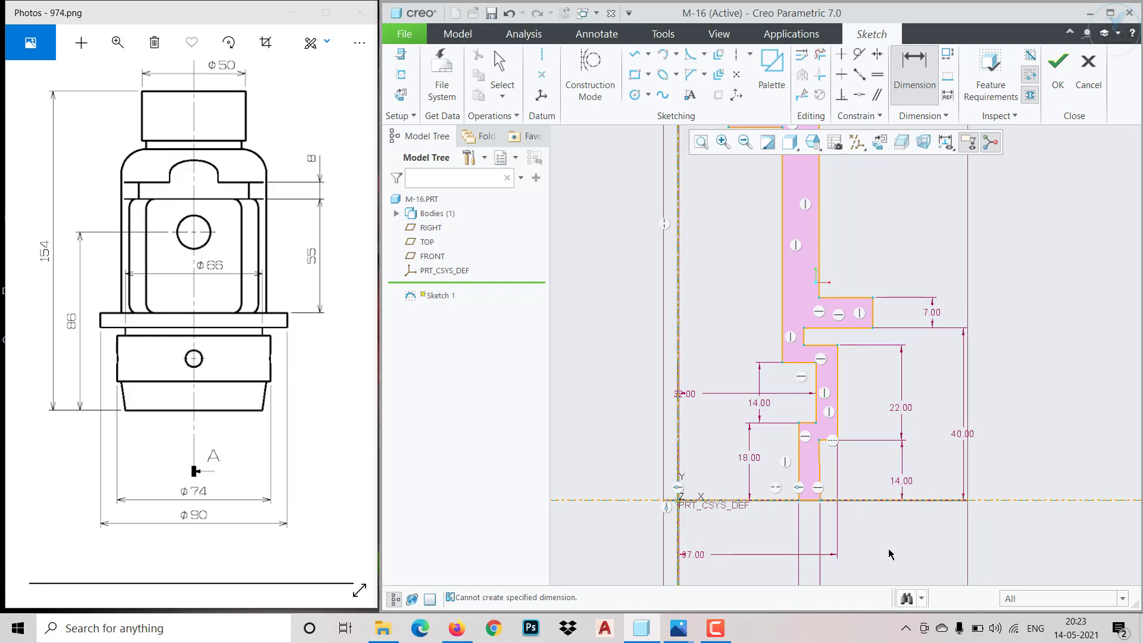
Dimension the flange's outer edge at 45 from the vertical axis
scroll(869, 473, "up", 2)
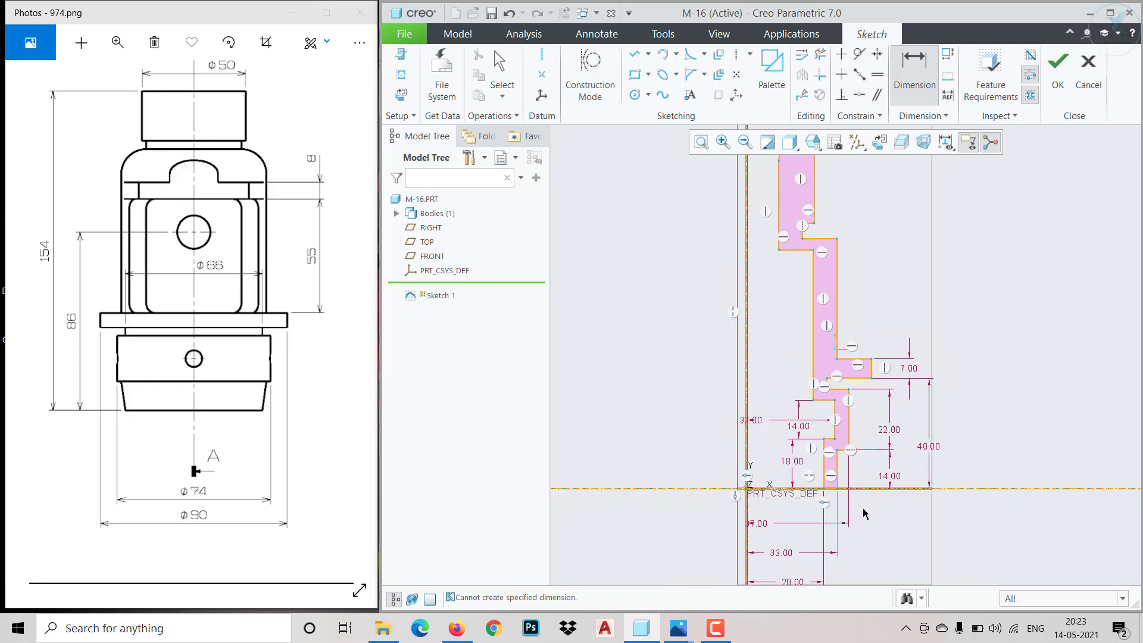
scroll(868, 540, "down", 2)
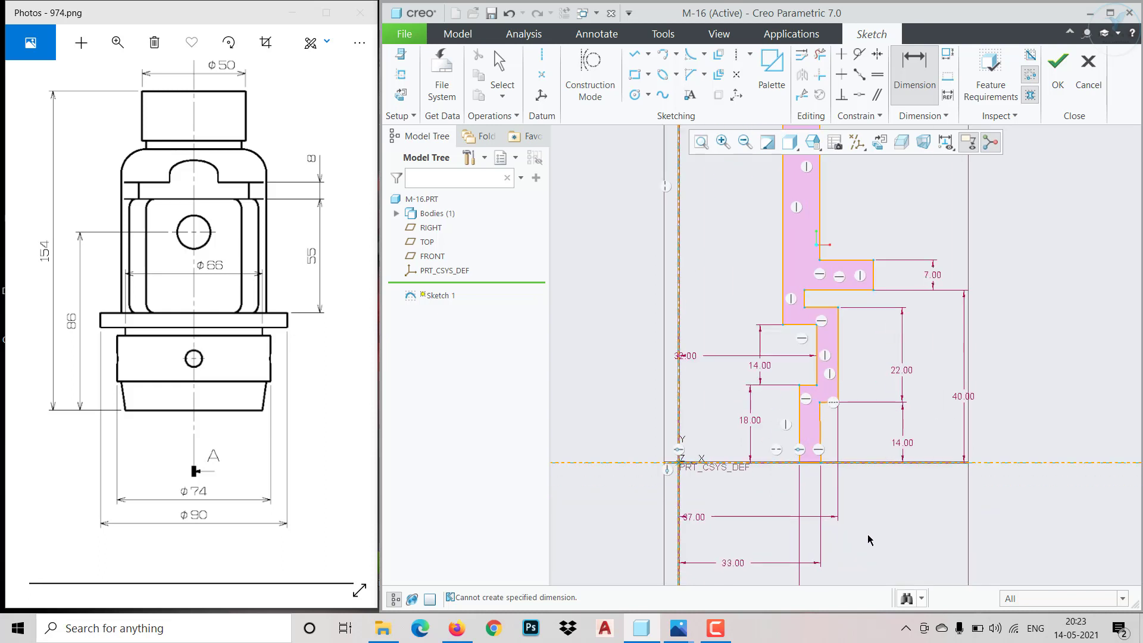
left_click(873, 286)
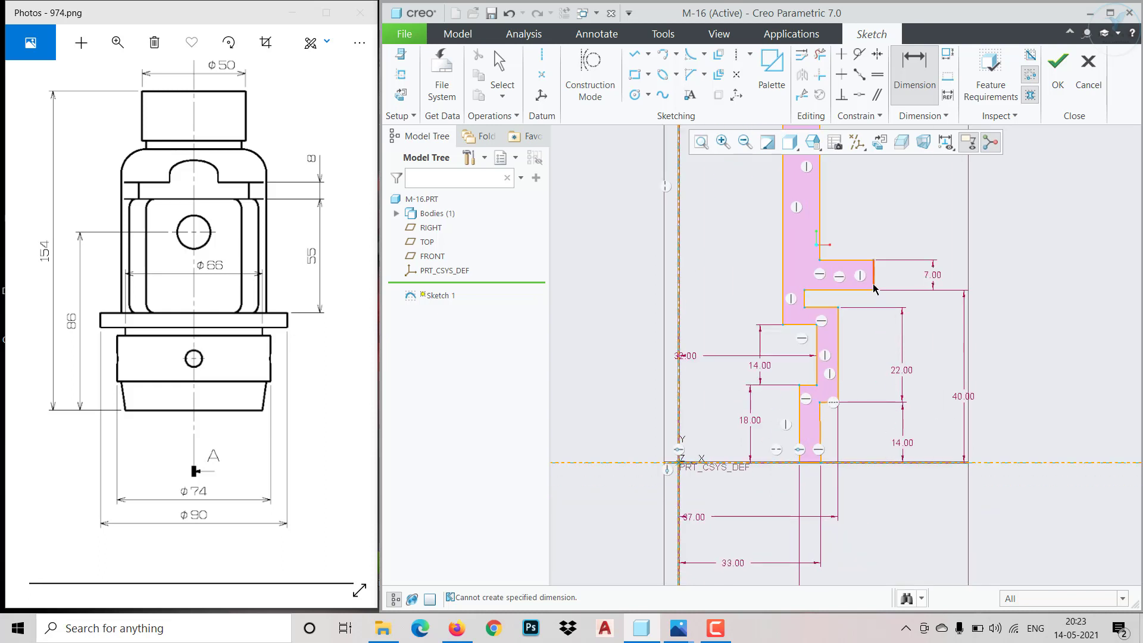
left_click(679, 552)
middle_click(737, 541)
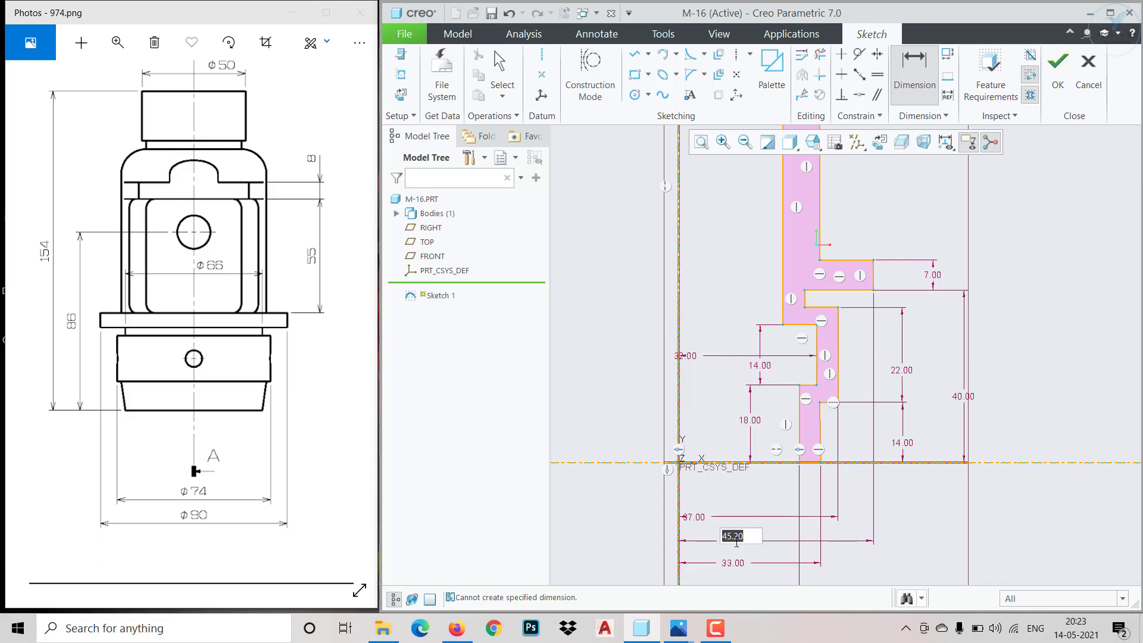
type("45")
key("Return")
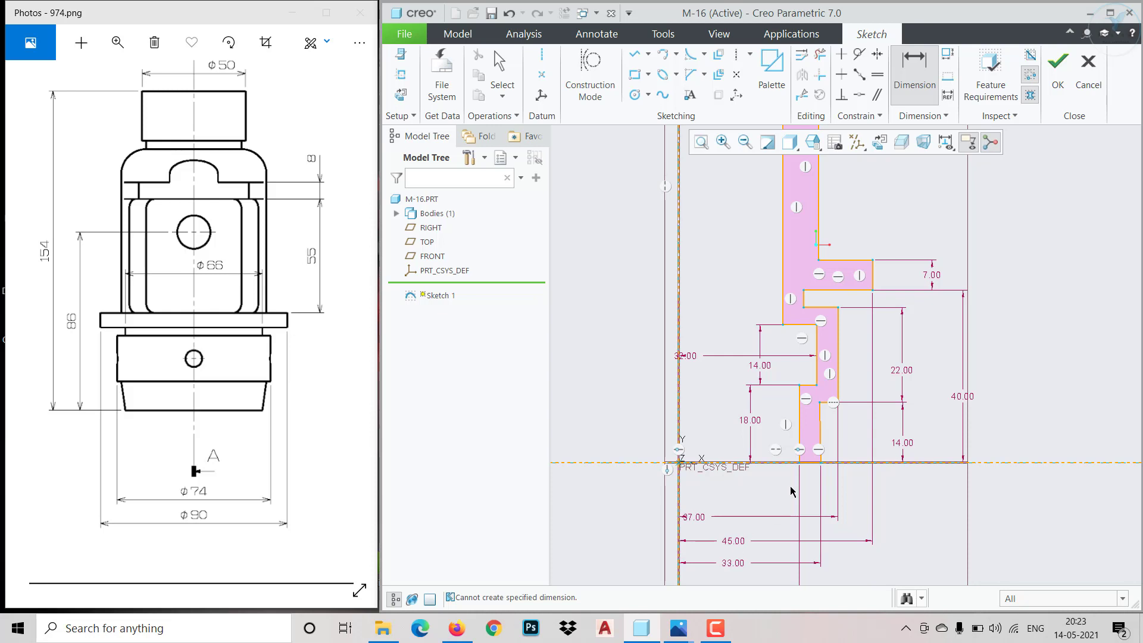
Dimension the upper end of the slanted edge at the profile's base at 35 from the vertical axis
scroll(820, 472, "down", 3)
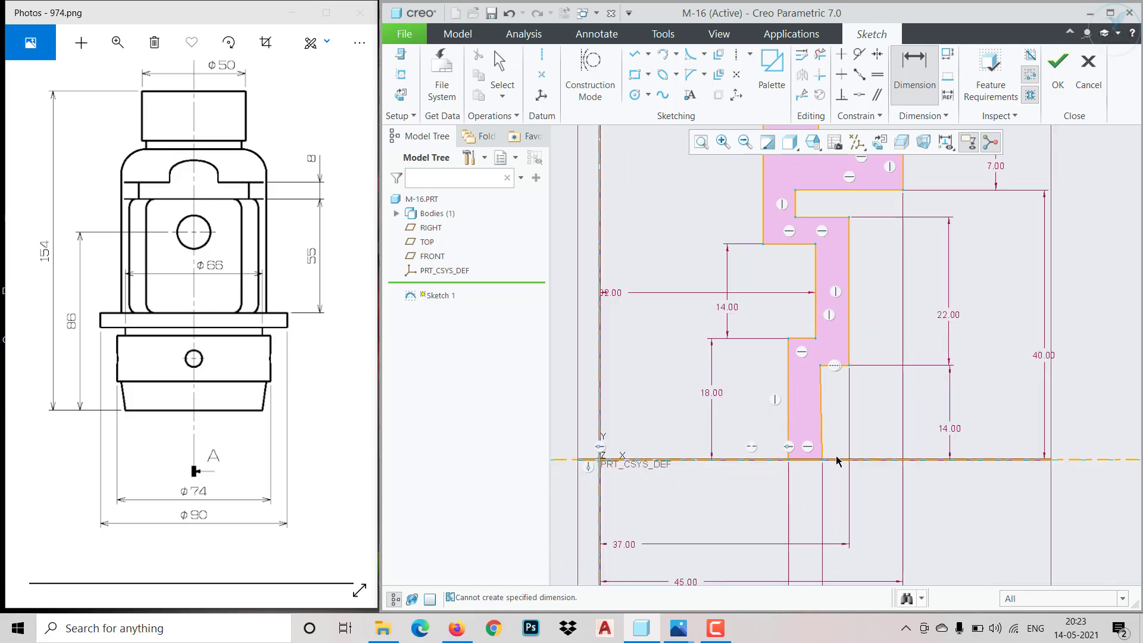
middle_click(836, 457)
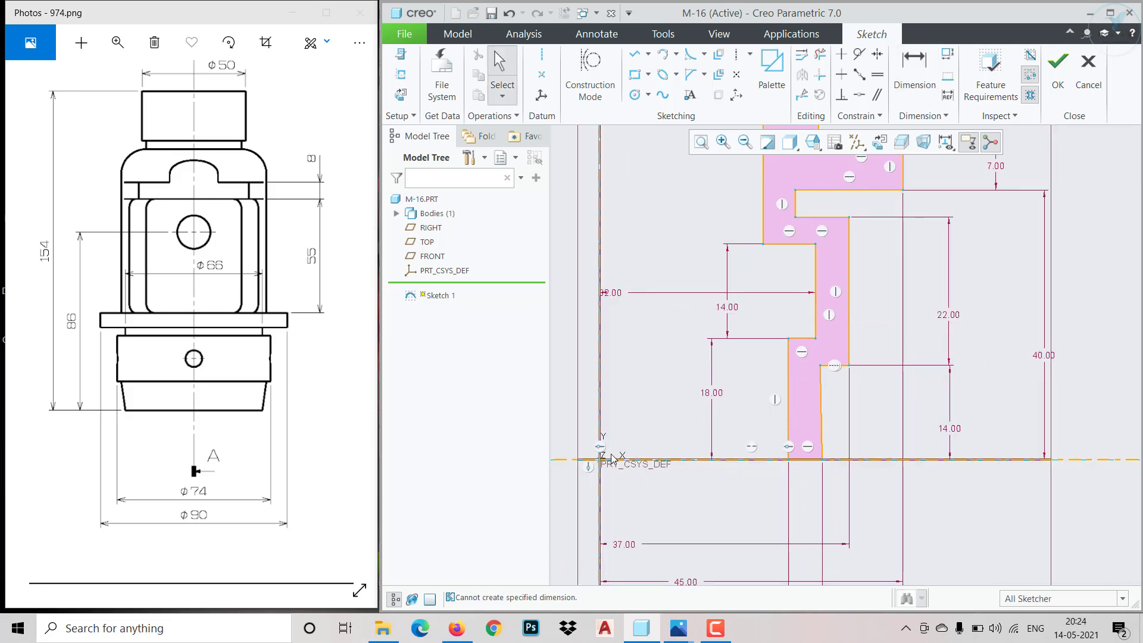
mouse_move(266, 497)
left_mouse_down()
mouse_move(243, 491)
mouse_move(254, 517)
mouse_move(100, 510)
left_mouse_up()
mouse_move(225, 509)
left_mouse_down()
mouse_move(88, 511)
mouse_move(169, 513)
left_mouse_up()
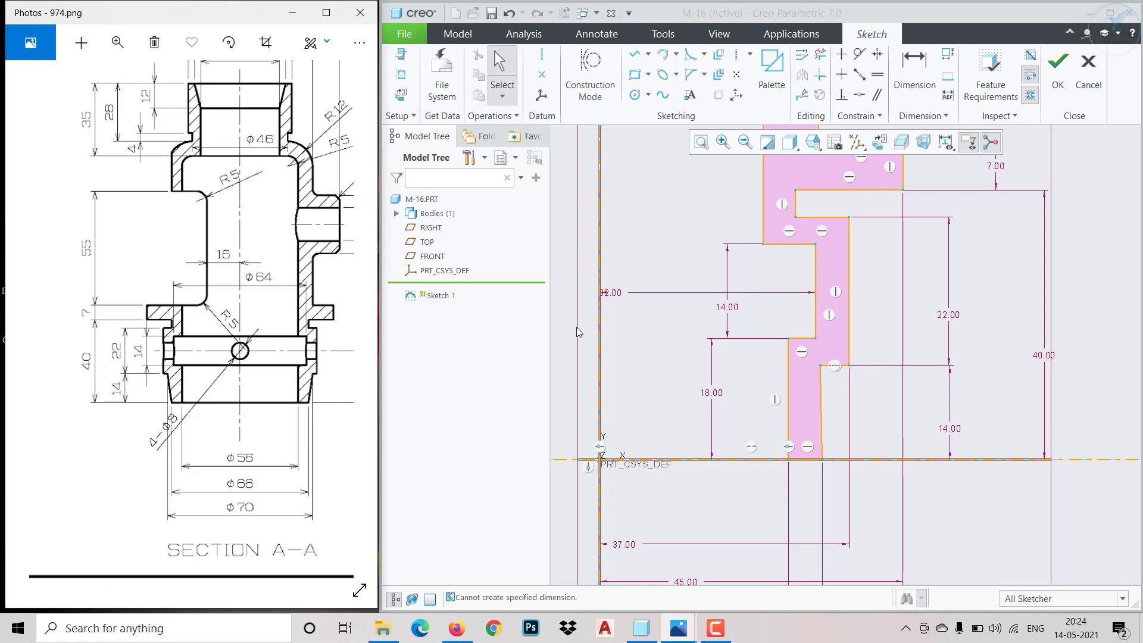
left_click(915, 69)
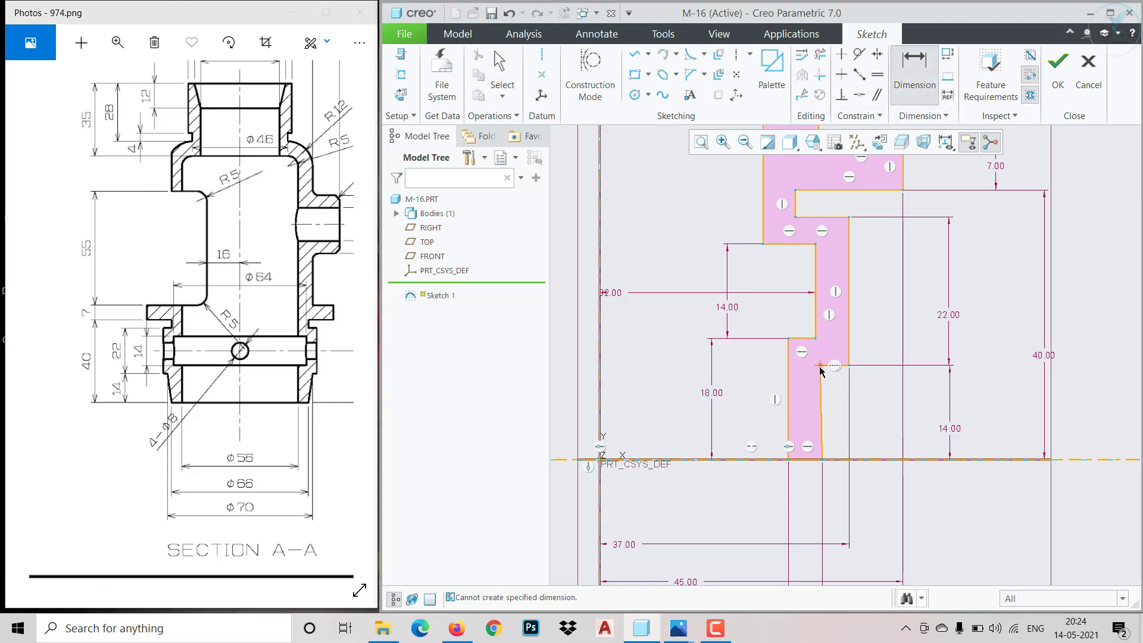
left_click(599, 509)
middle_click(639, 522)
type("35")
key("Return")
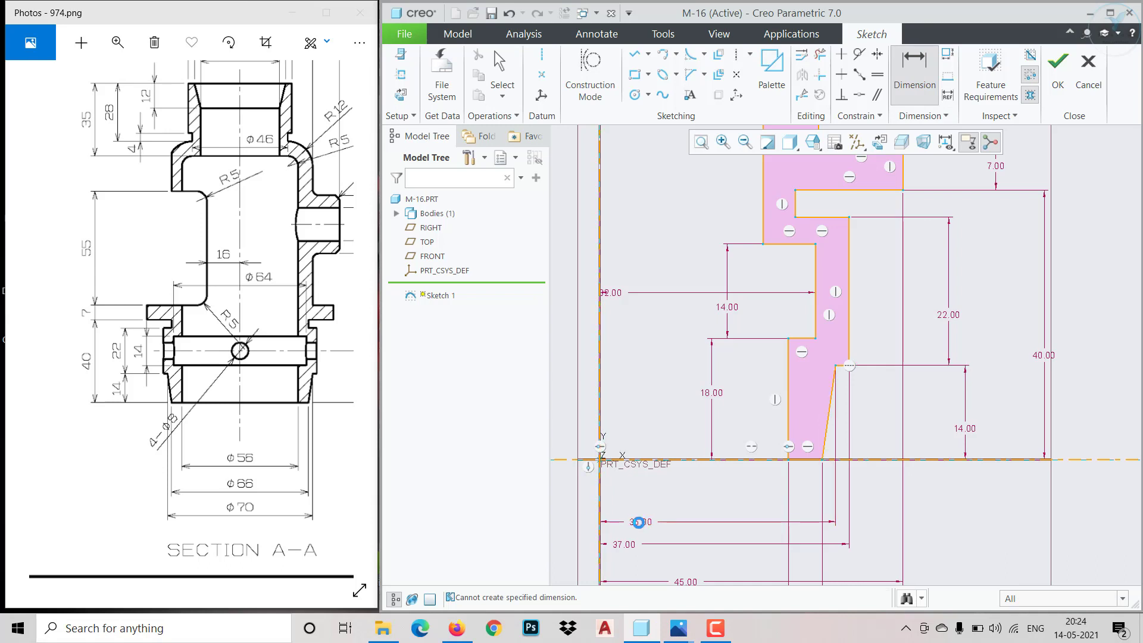
Try to dimension the inner corner of the profile's top edge at 22 from the vertical axis, and delete that dimension
scroll(839, 312, "down", 4)
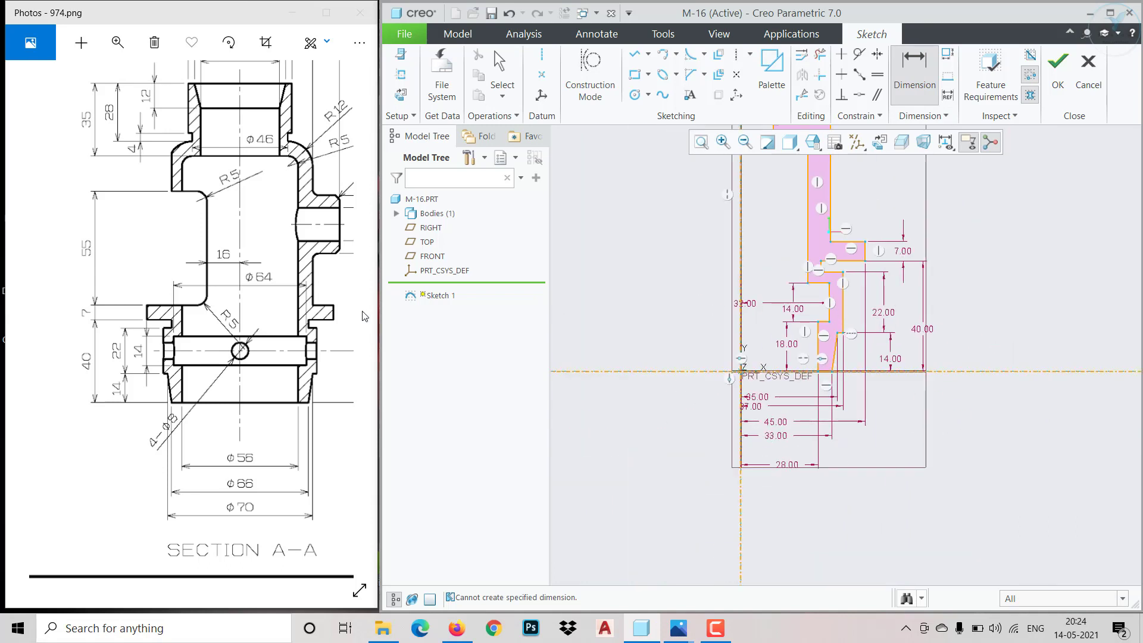
left_click_drag(234, 317, 234, 478)
left_click_drag(256, 343, 239, 394)
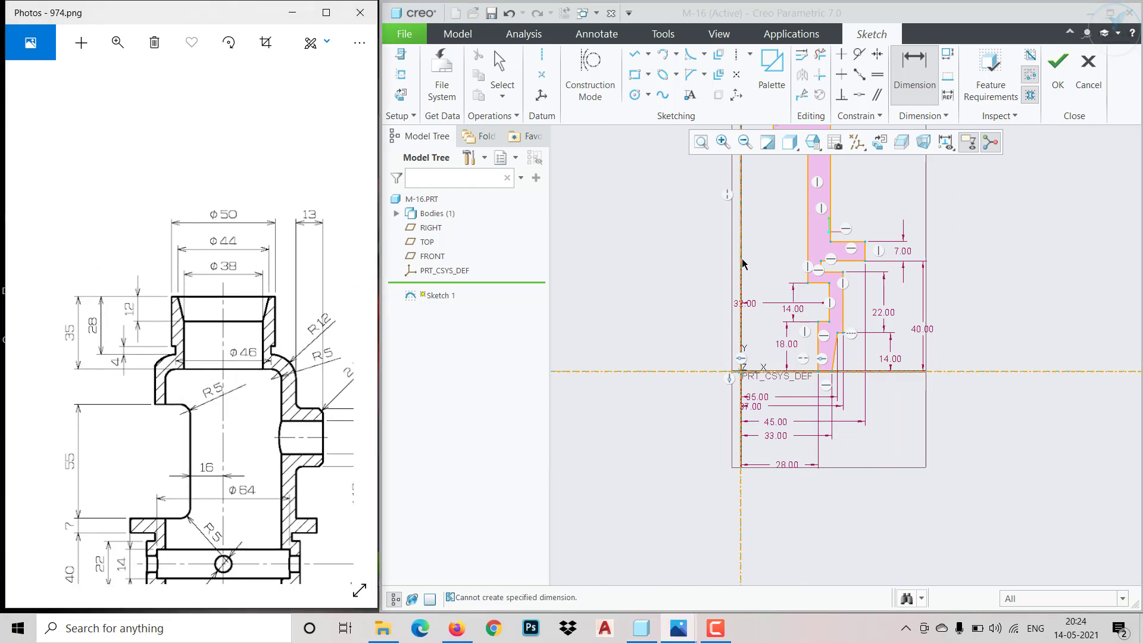
scroll(727, 308, "down", 5)
scroll(727, 308, "up", 1)
scroll(747, 228, "down", 2)
scroll(741, 238, "up", 3)
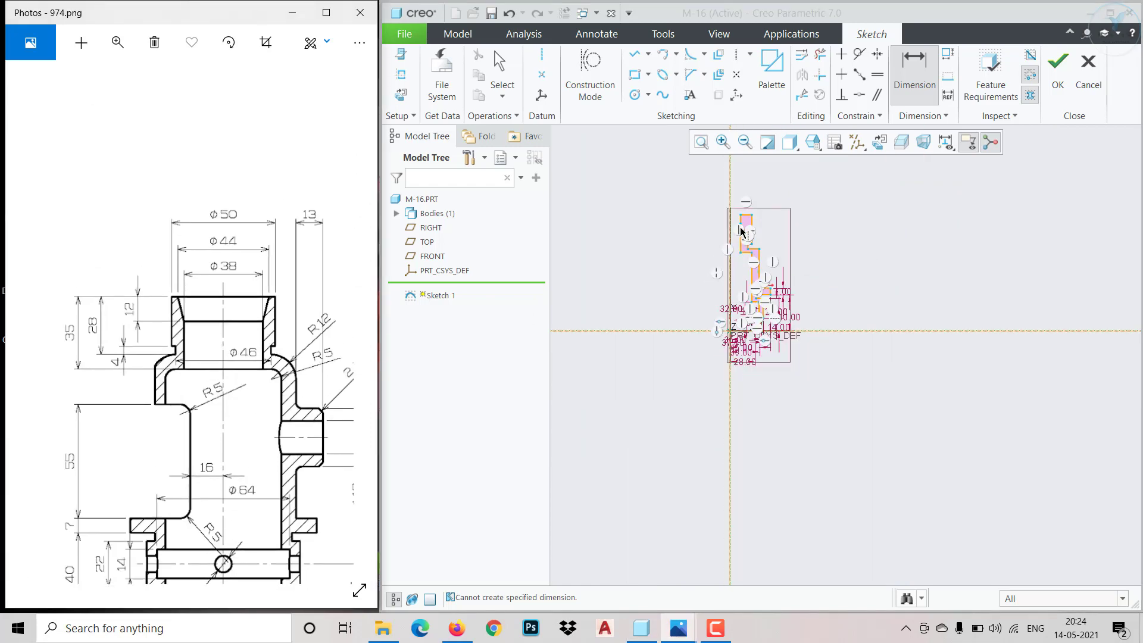
scroll(740, 227, "down", 3)
scroll(745, 179, "down", 4)
scroll(741, 253, "down", 1)
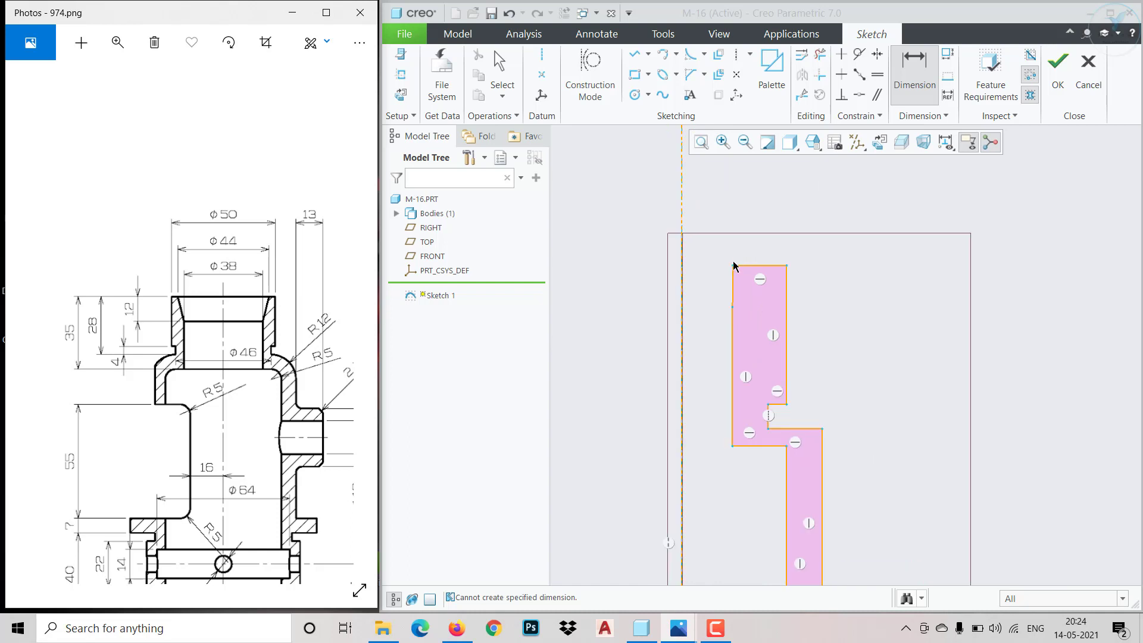
left_click(683, 264)
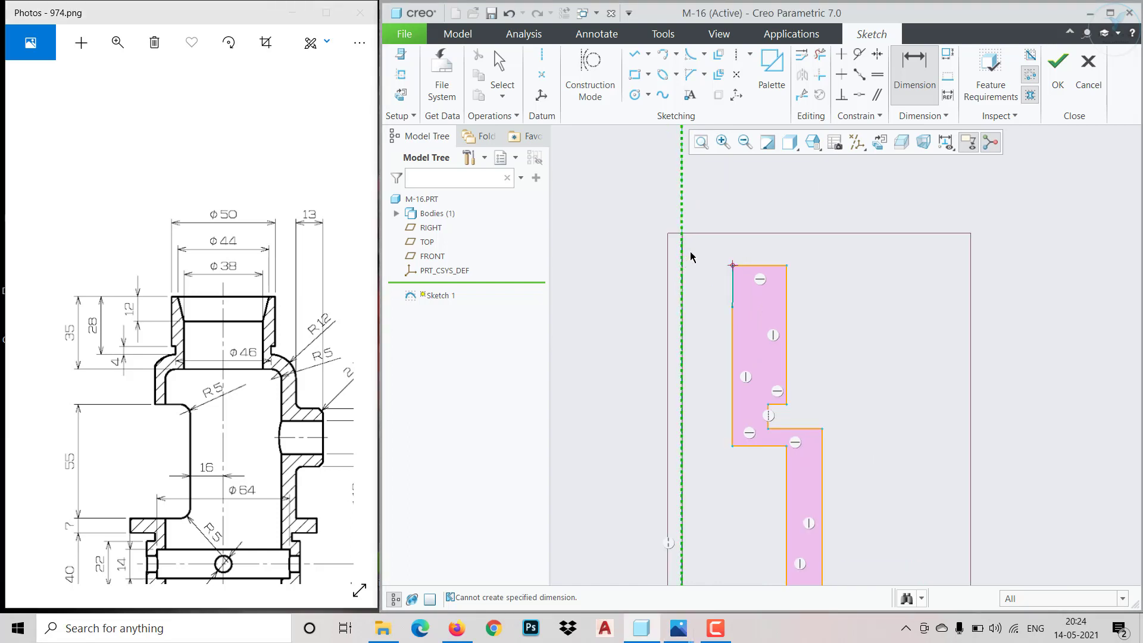
middle_click(700, 243)
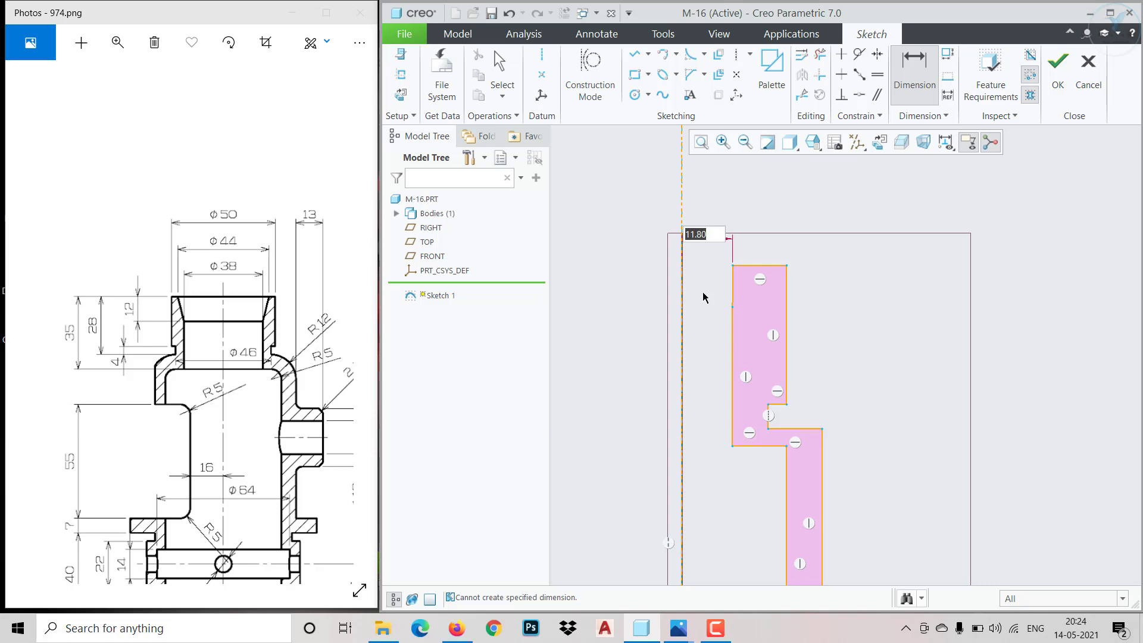
type("22")
key("Return")
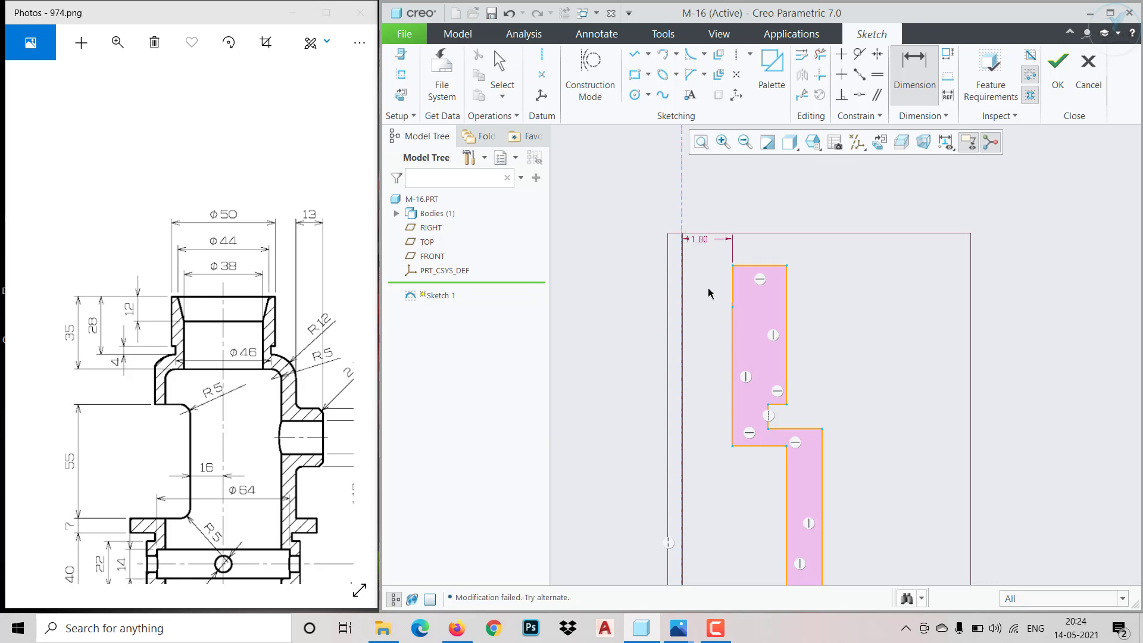
middle_click(708, 293)
left_click(704, 243)
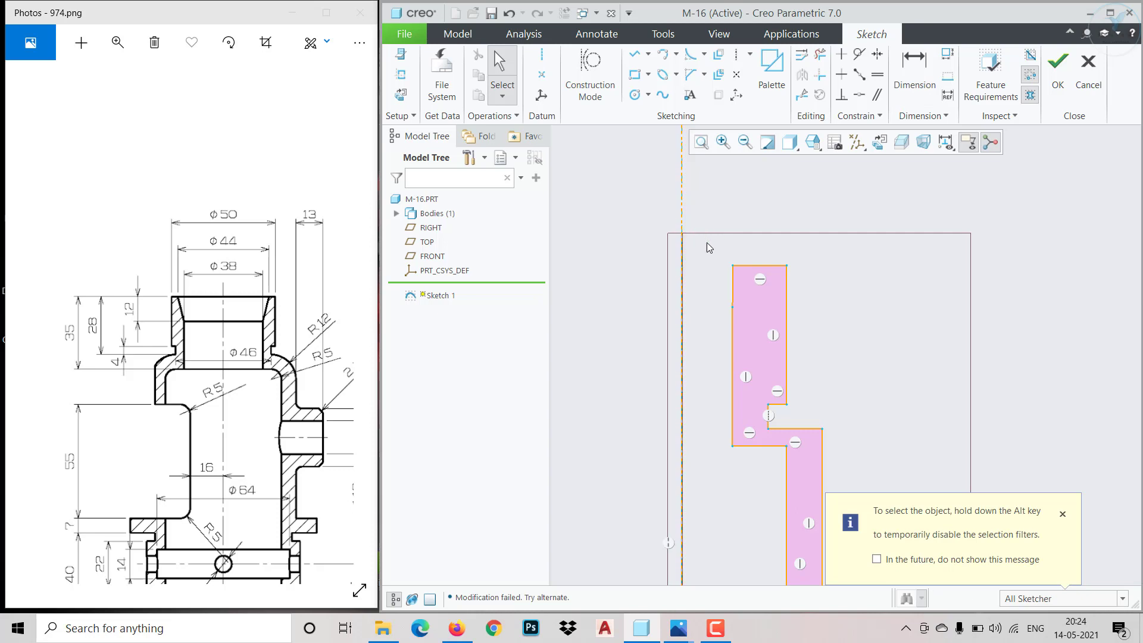
key("Delete")
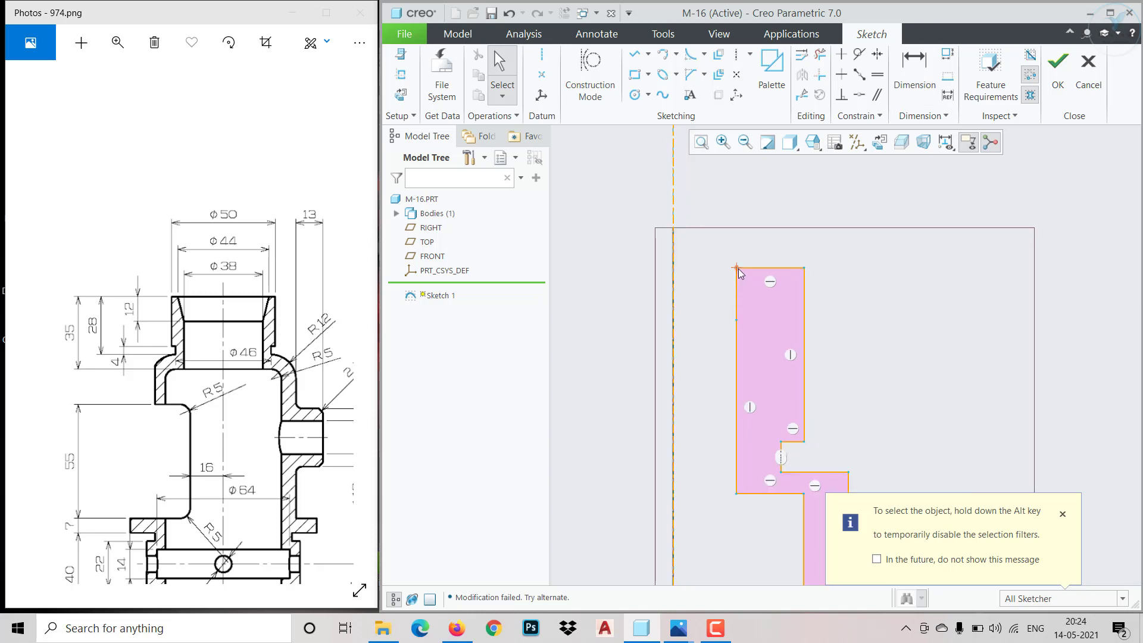
Pull the top inner corner outward to slant the upper inner edge, and dimension that corner at 22 from the vertical axis
mouse_move(738, 269)
left_mouse_down()
mouse_move(766, 273)
mouse_move(770, 238)
left_mouse_up()
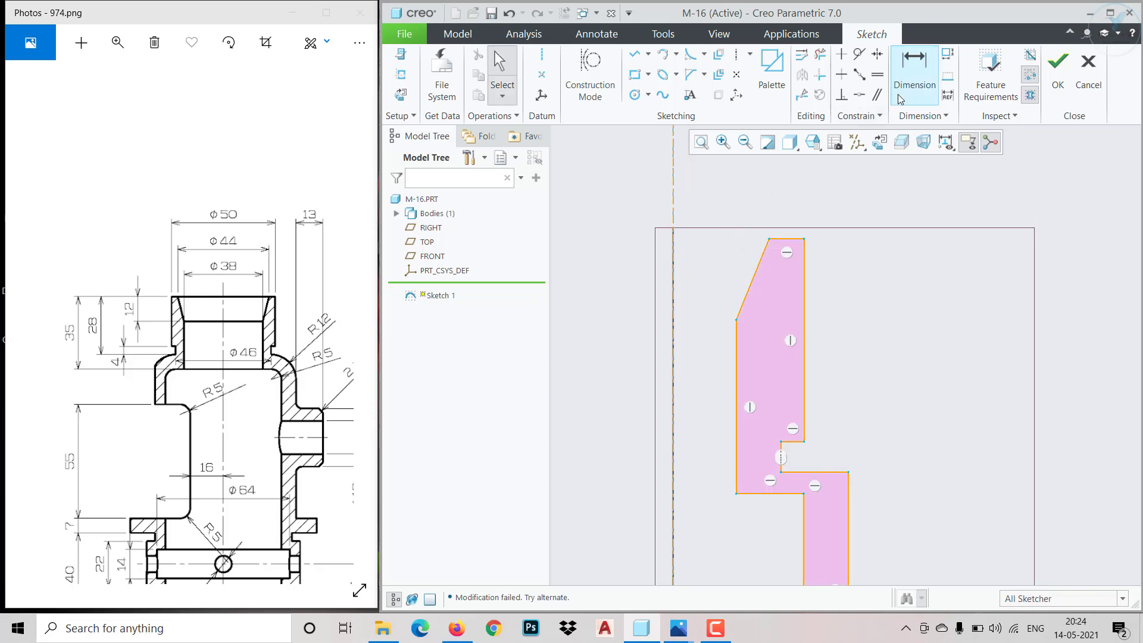
left_click(914, 70)
left_click(767, 245)
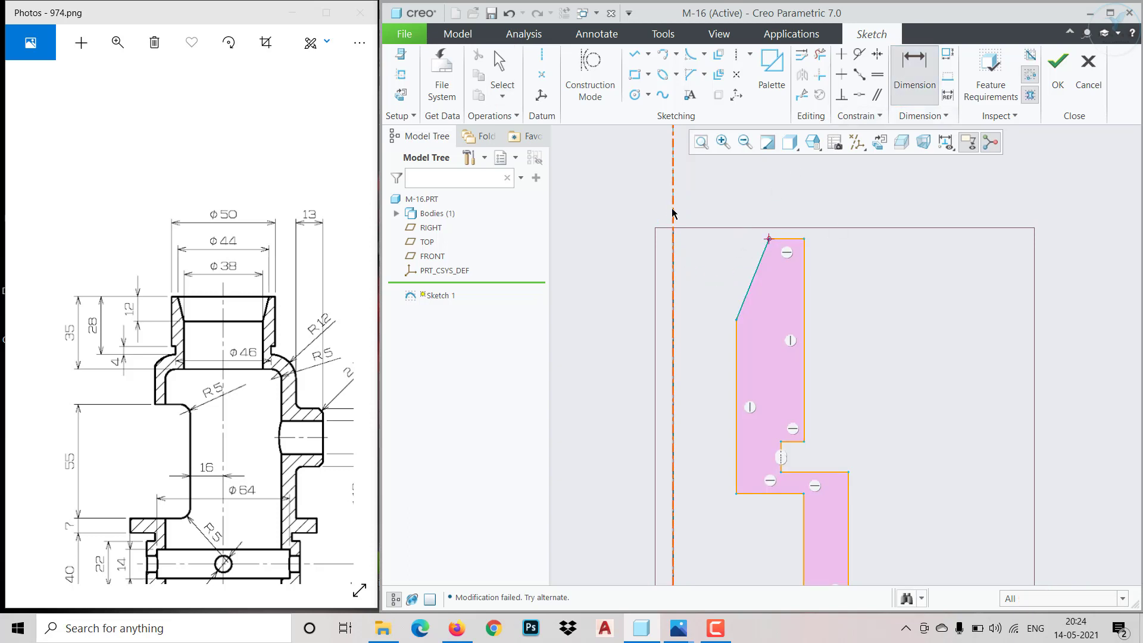
middle_click(702, 254)
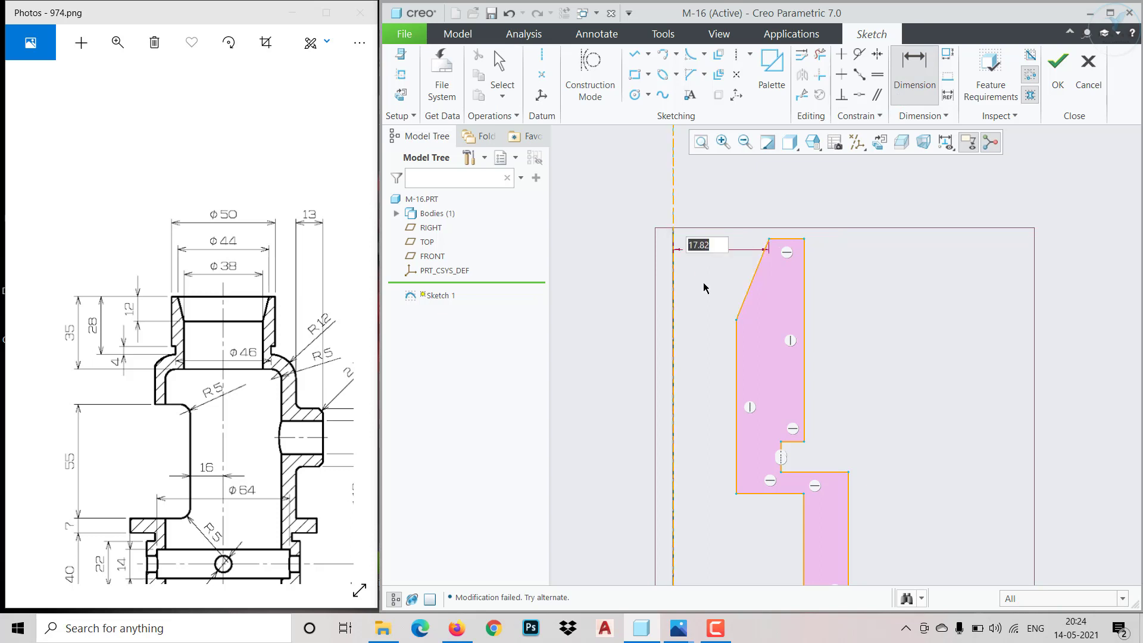
type("22")
key("Return")
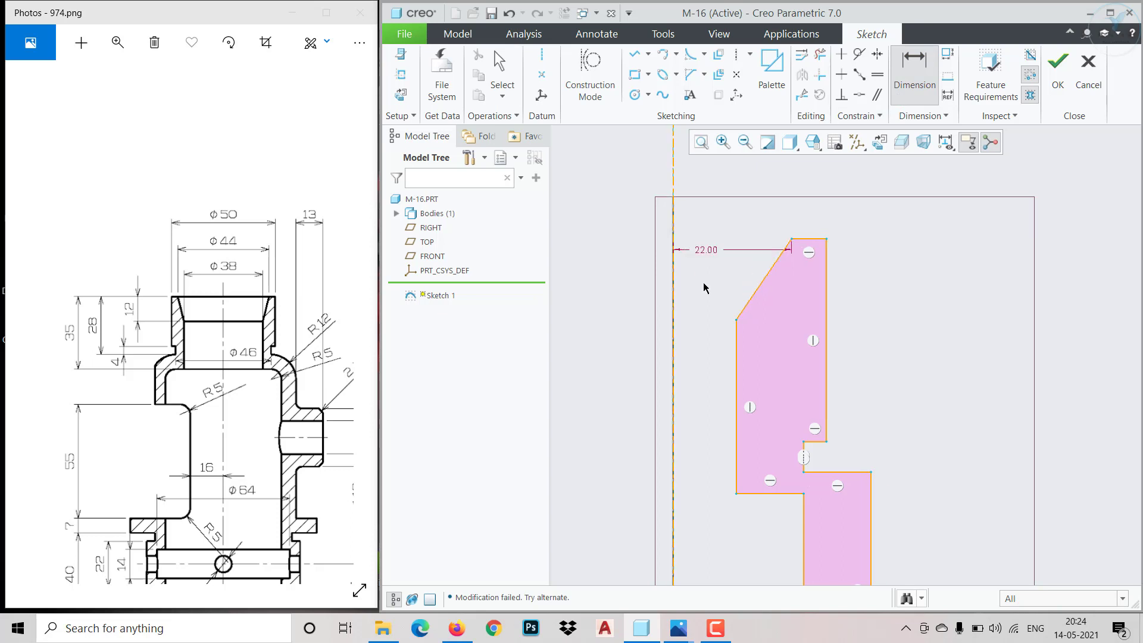
Dimension the lower end of the slanted upper inner edge at 19 from the vertical axis
left_click(736, 326)
left_click(684, 317)
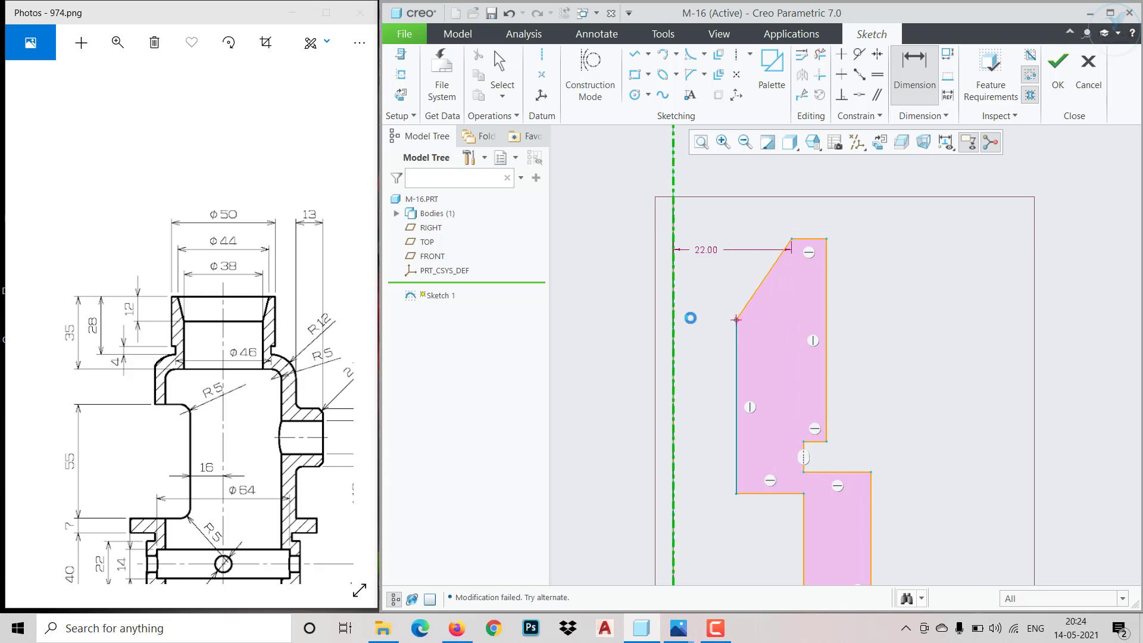
middle_click(694, 314)
type("19")
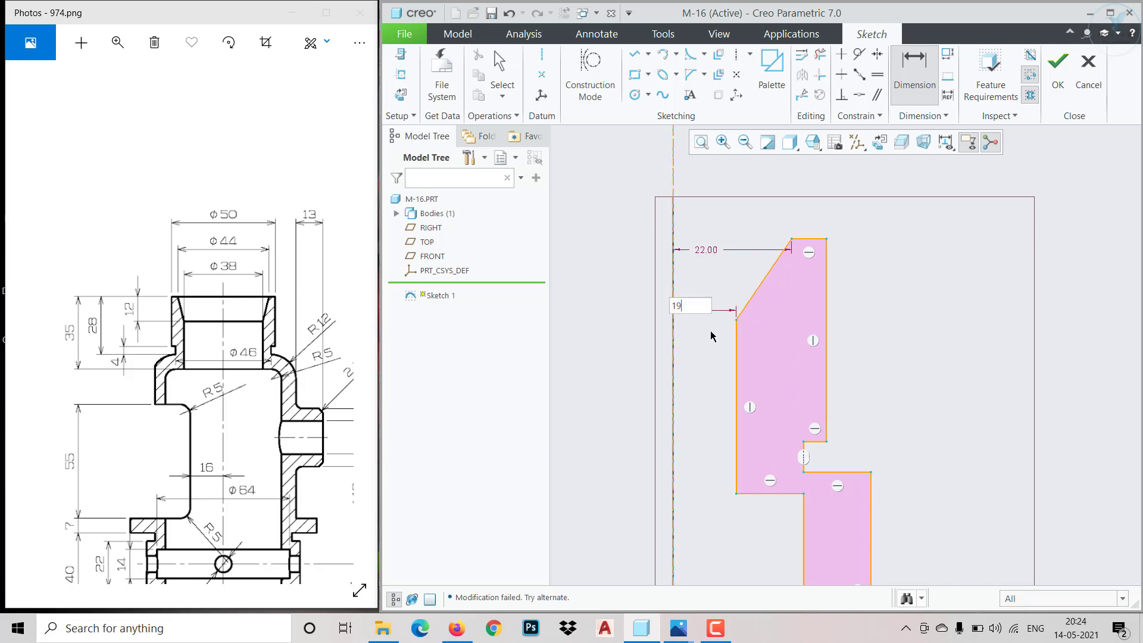
key("Return")
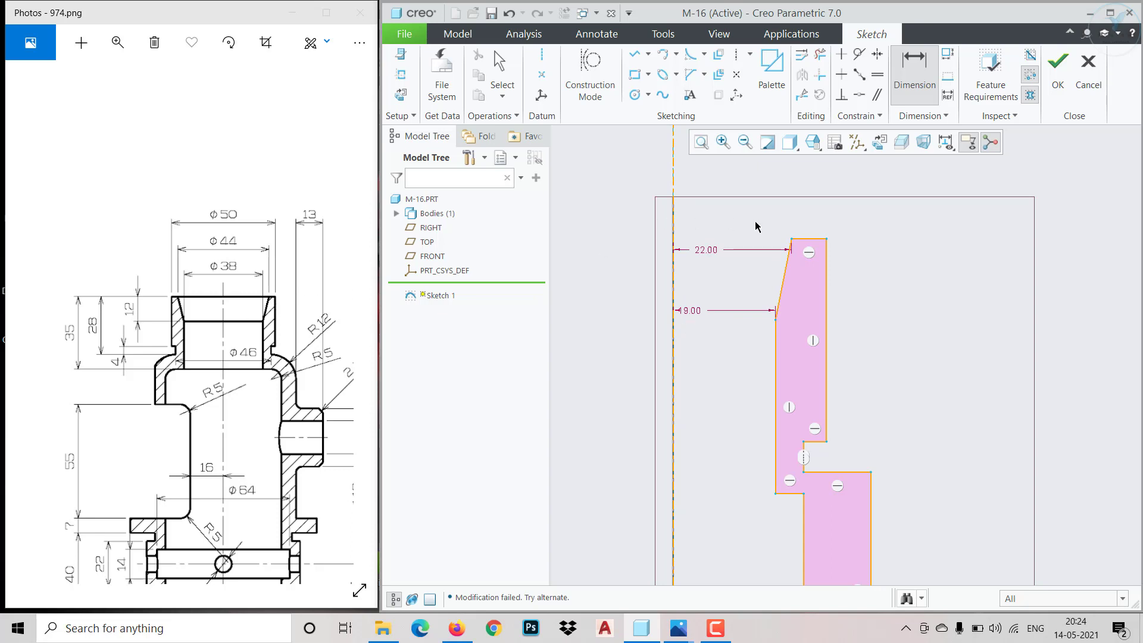
Dimension the outer corner of the profile's top edge at 25 from the vertical axis
left_click(676, 192)
middle_click(698, 211)
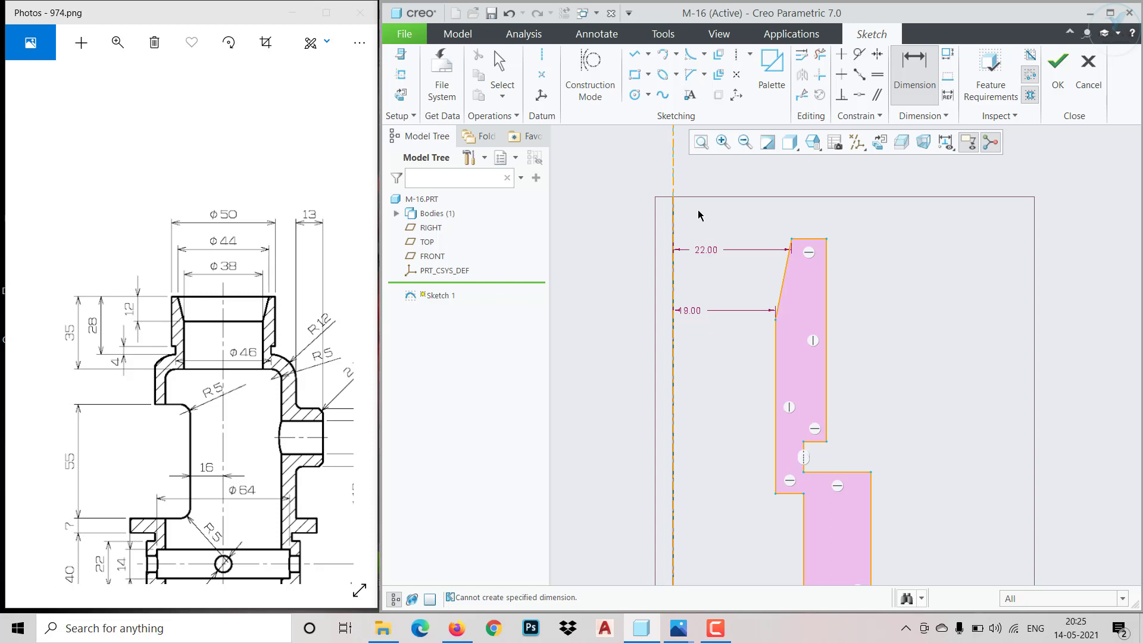
left_click(826, 239)
left_click(674, 178)
middle_click(717, 184)
type("25")
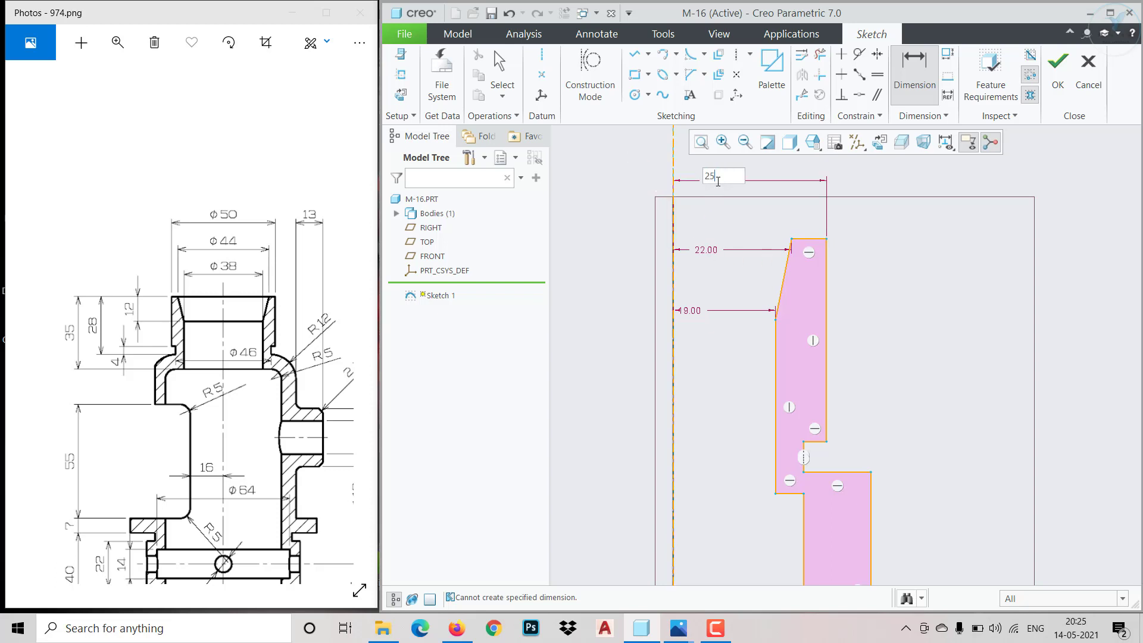
key("Return")
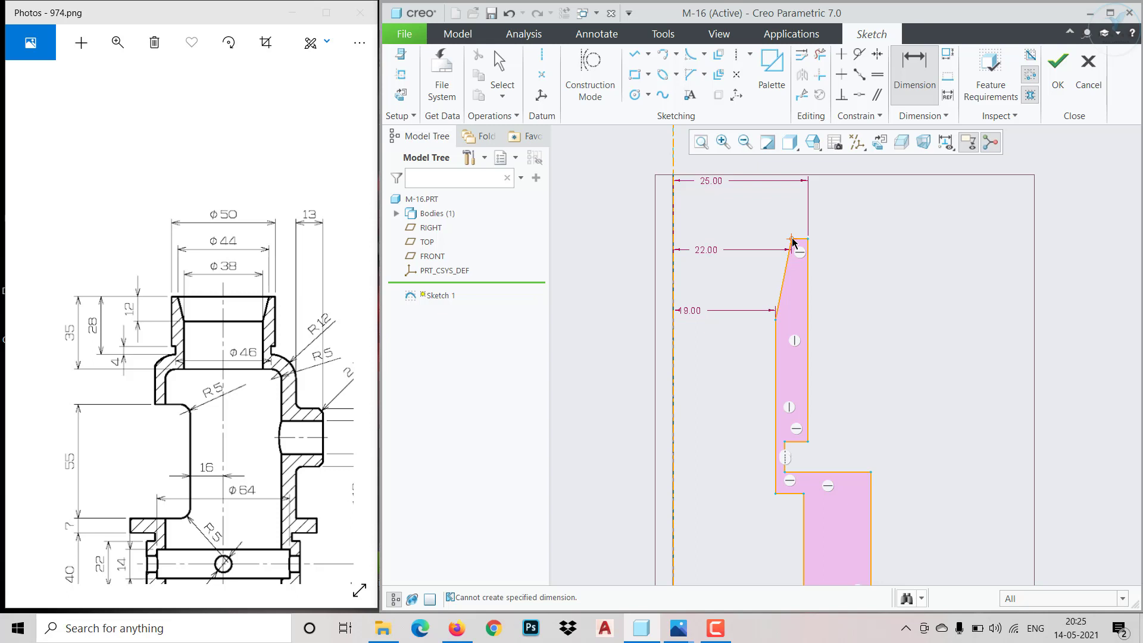
left_click(788, 259)
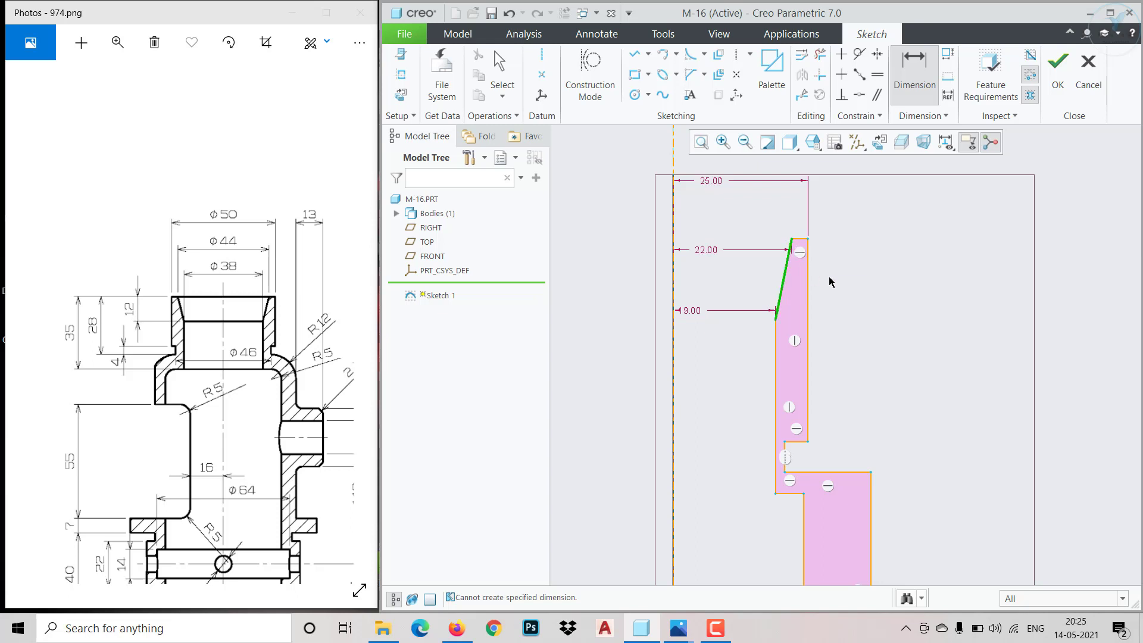
middle_click(855, 297)
key("Escape")
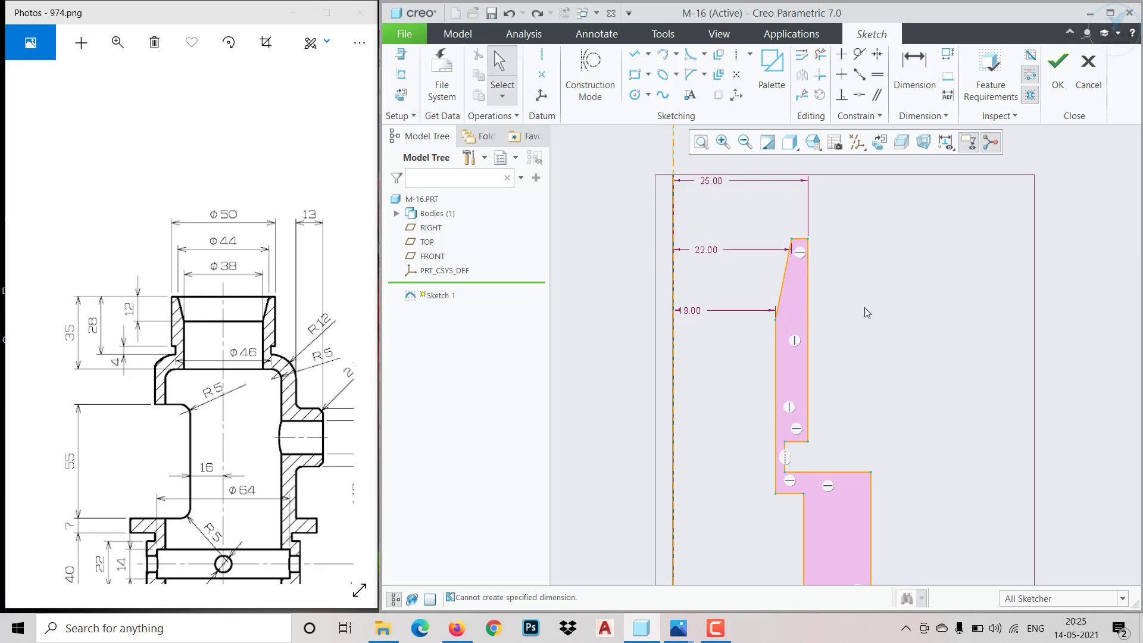
Dimension the vertical height of the slanted upper inner edge at 12
key("d")
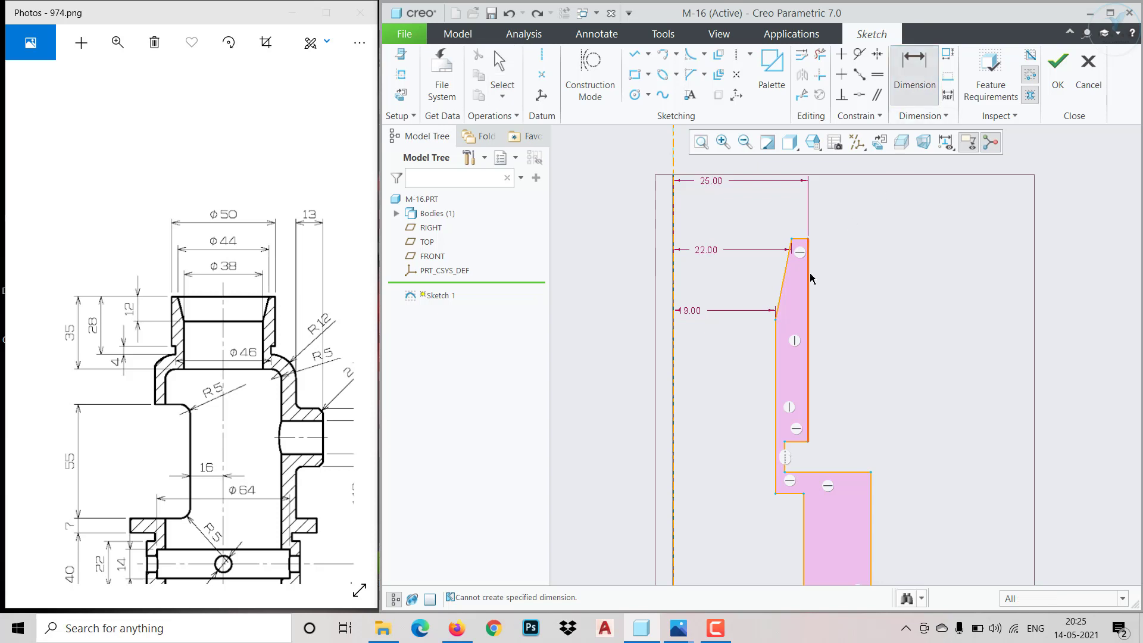
left_click(790, 245)
left_click(775, 322)
middle_click(843, 282)
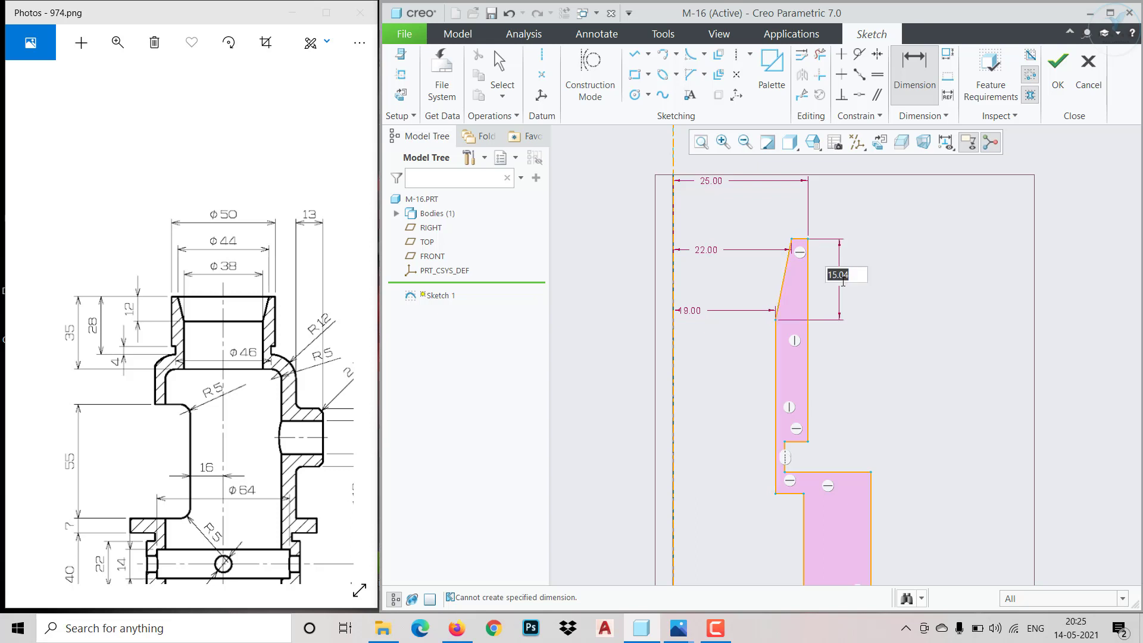
type("12")
key("Return")
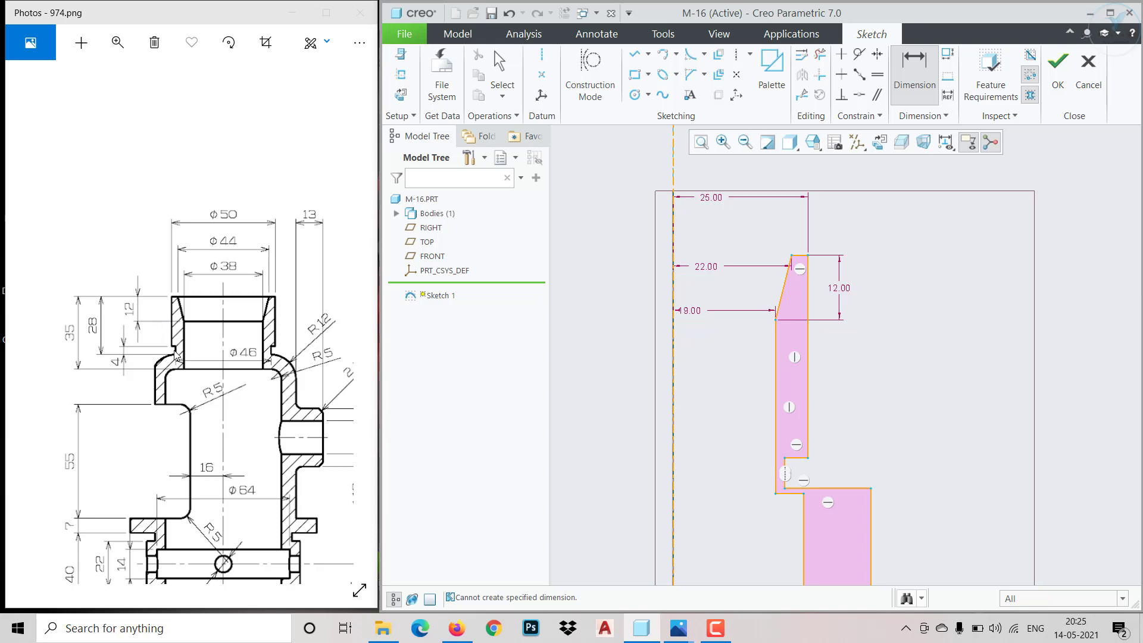
Dimension the height of the outer groove below the neck at 4
scroll(784, 477, "up", 2)
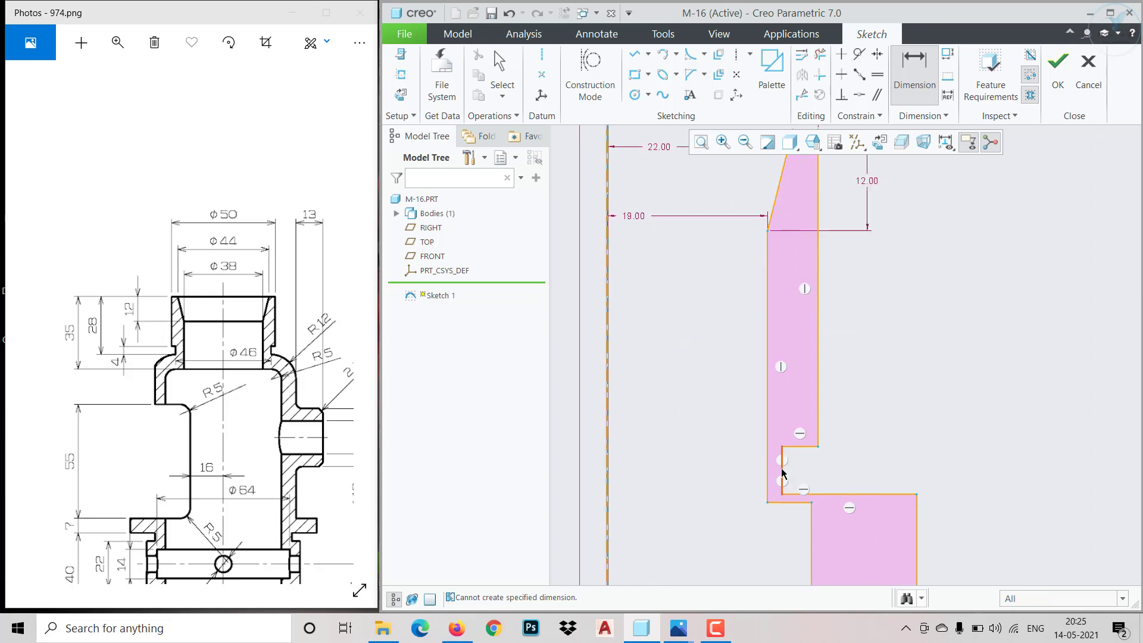
left_click(783, 473)
middle_click(919, 462)
type("4")
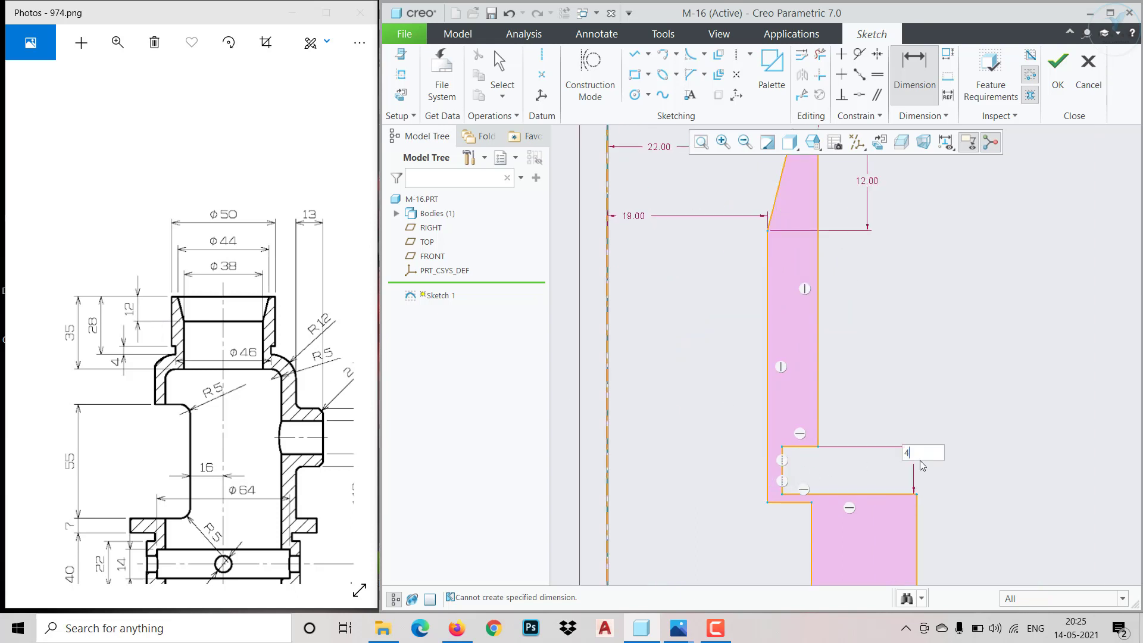
key("Return")
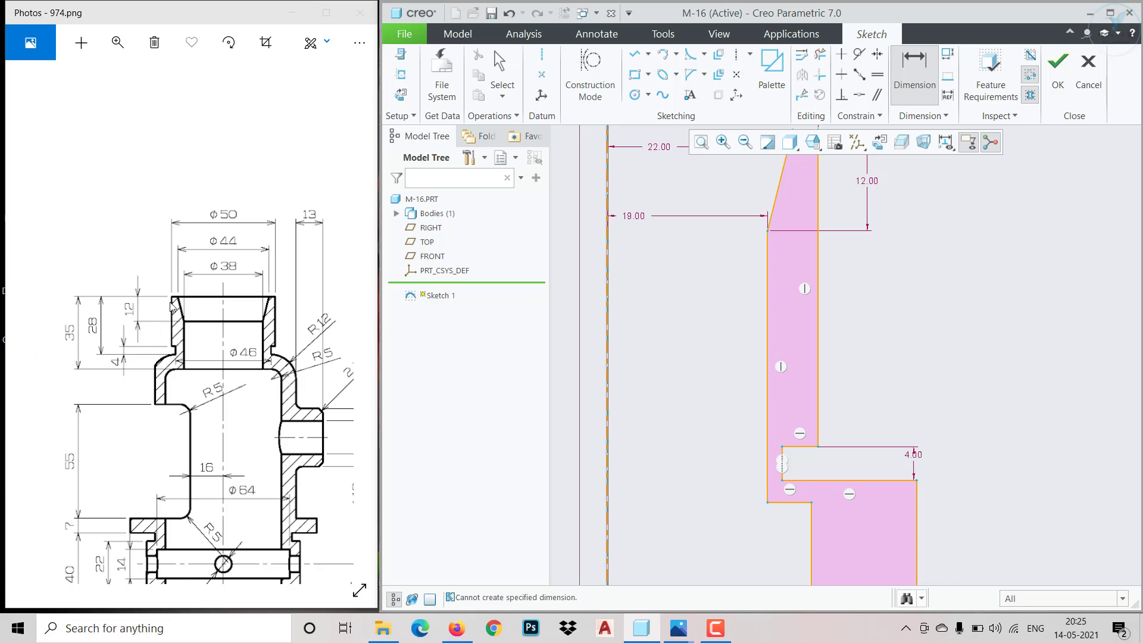
Dimension the vertical distance from the profile's top edge to the groove's lower edge at 28
left_click(892, 481)
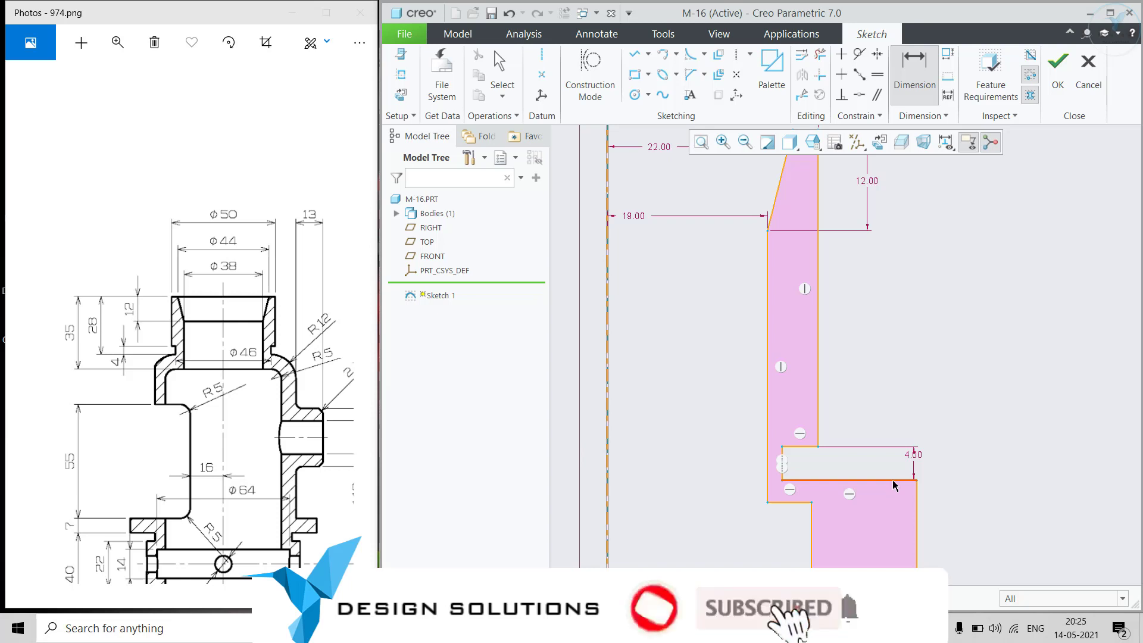
scroll(882, 404, "down", 2)
scroll(884, 408, "down", 1)
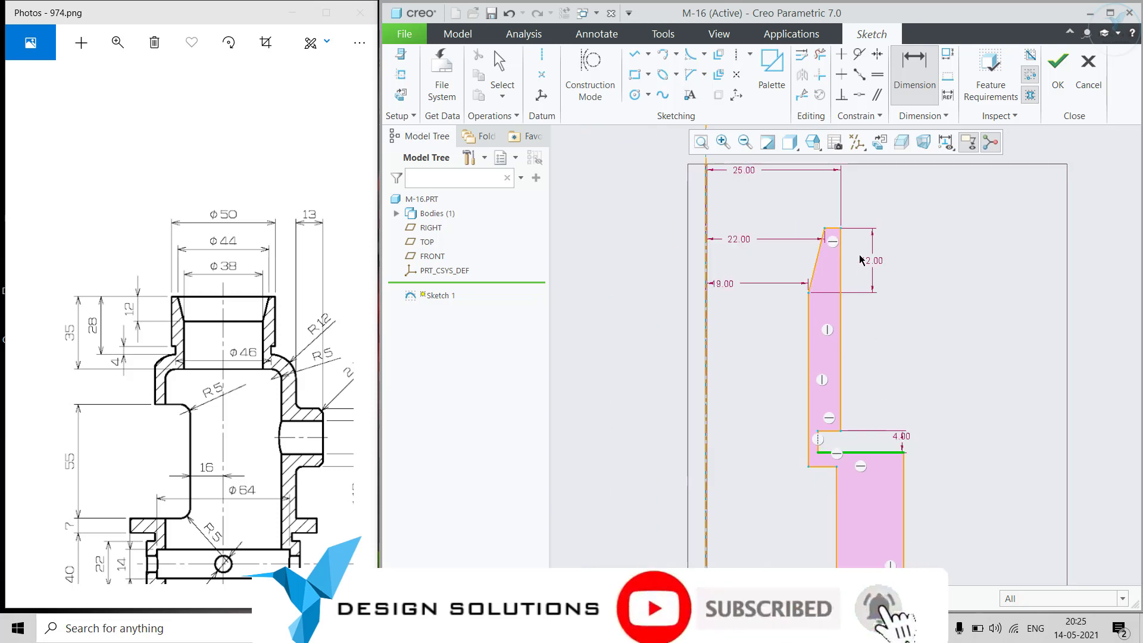
left_click(841, 229)
middle_click(950, 350)
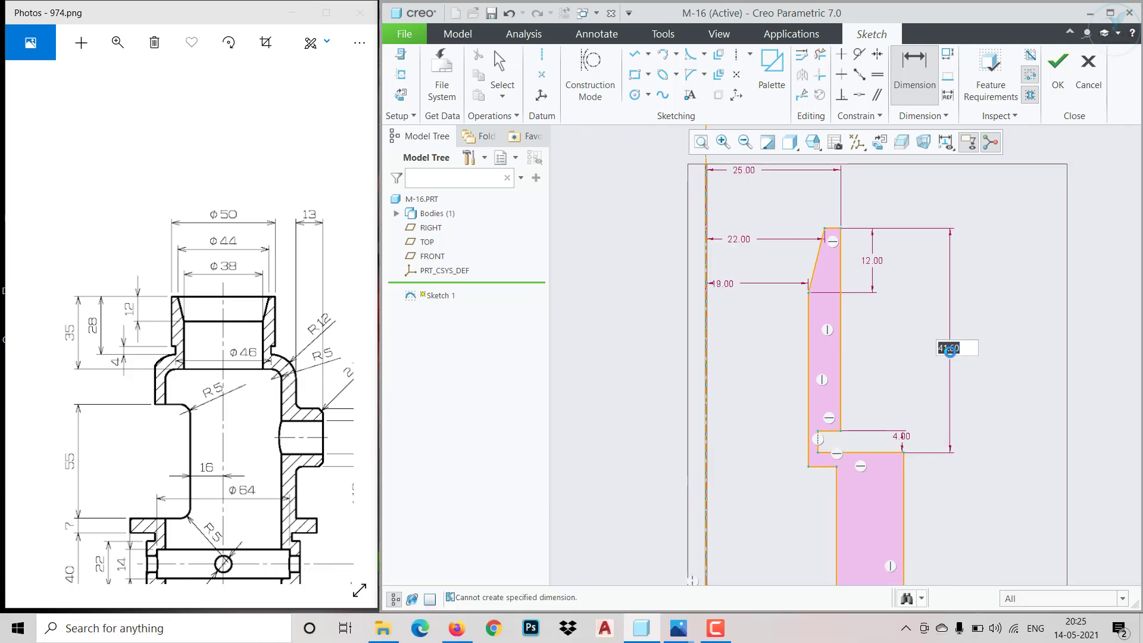
type("28")
key("Return")
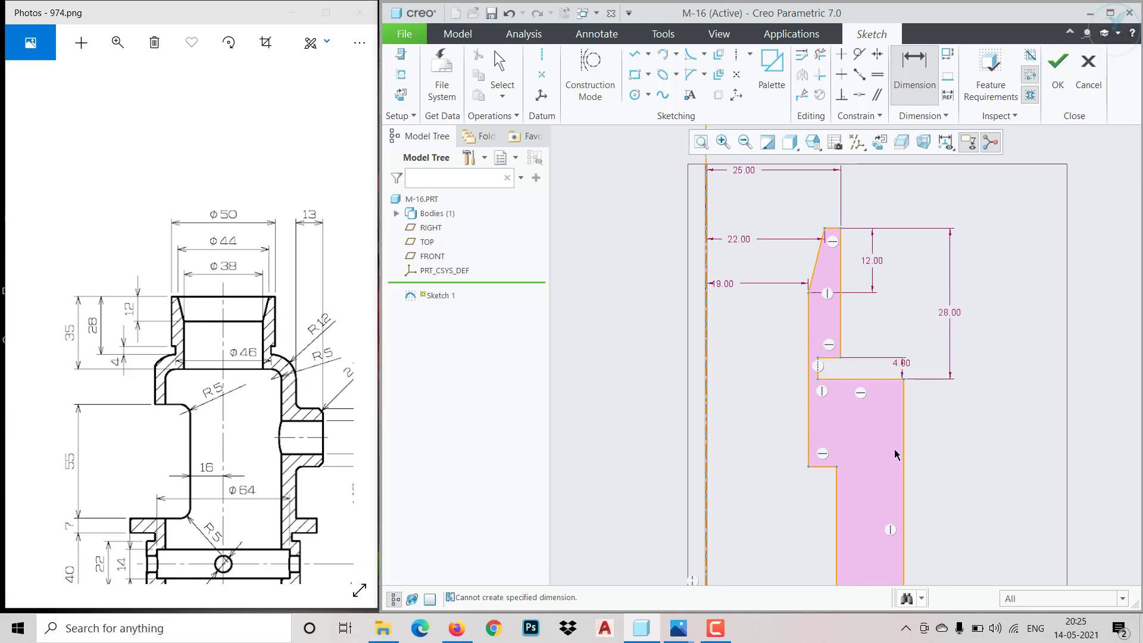
Dimension the vertical distance from the profile's top edge to the inner horizontal step at 35
left_click(824, 468)
left_click(833, 228)
middle_click(1023, 348)
type("35")
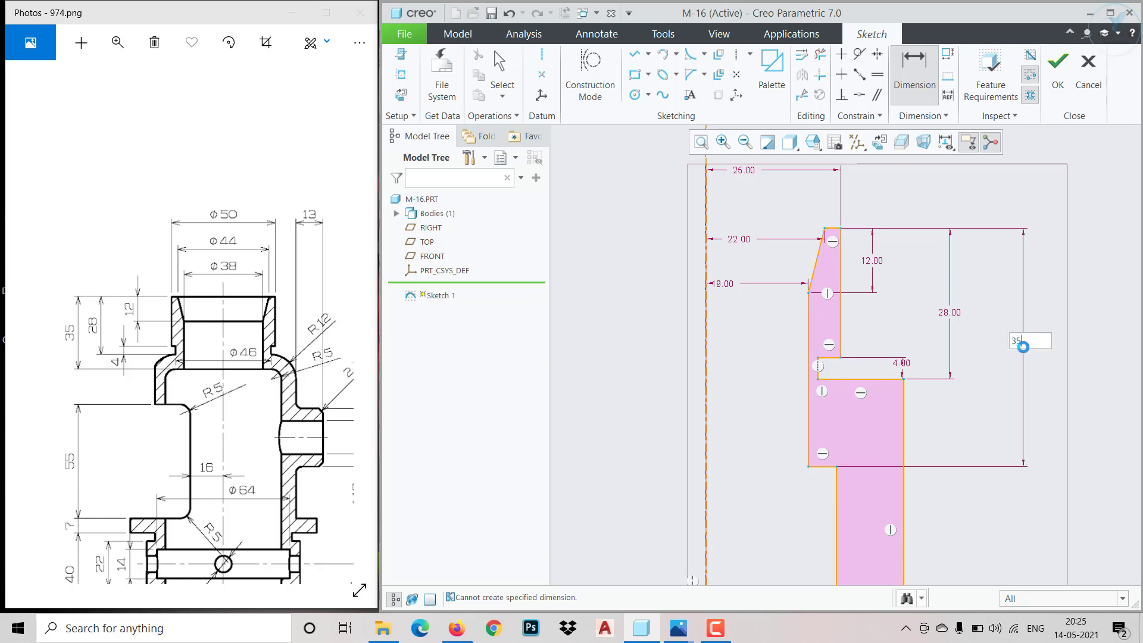
key("Return")
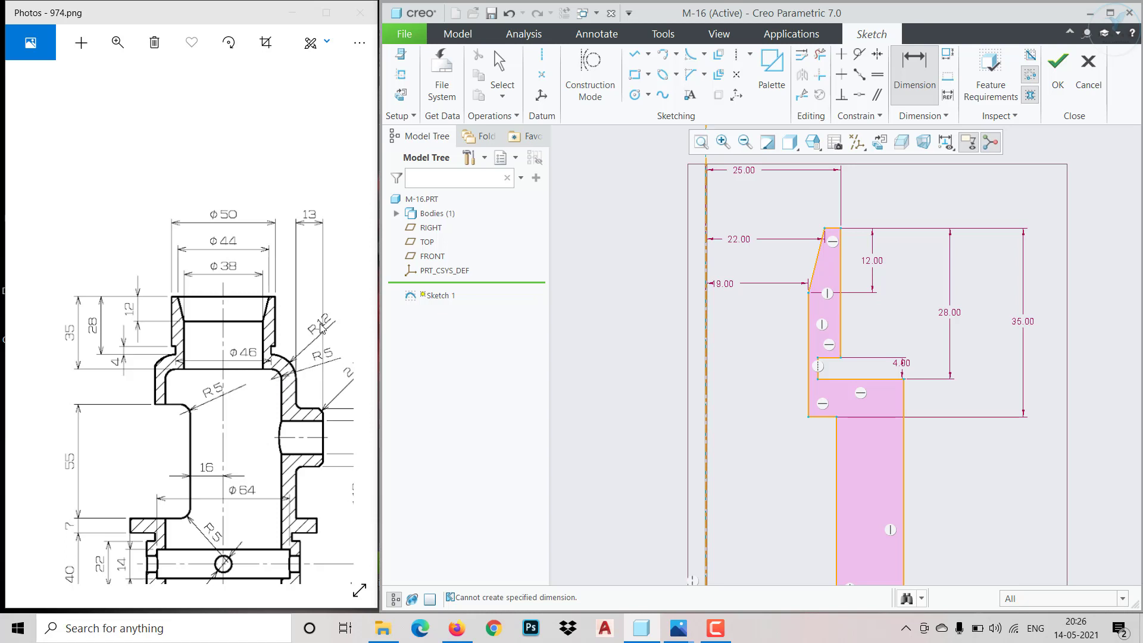
Fillet the outer shoulder corner below the groove and the inner corner where the step meets the bore wall
left_click(690, 54)
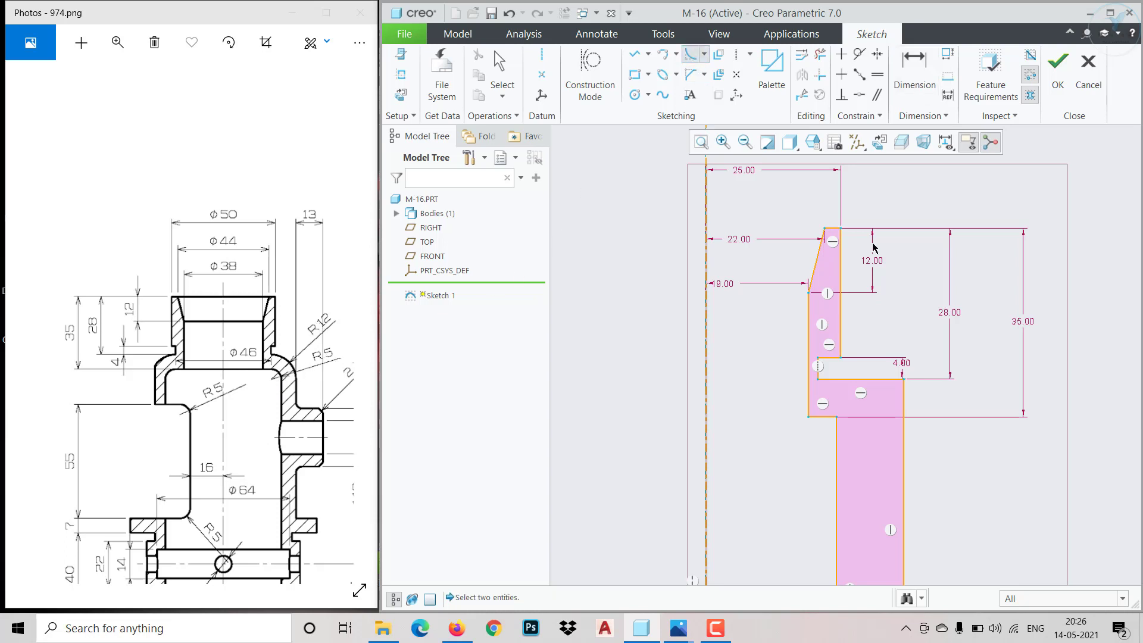
left_click(893, 379)
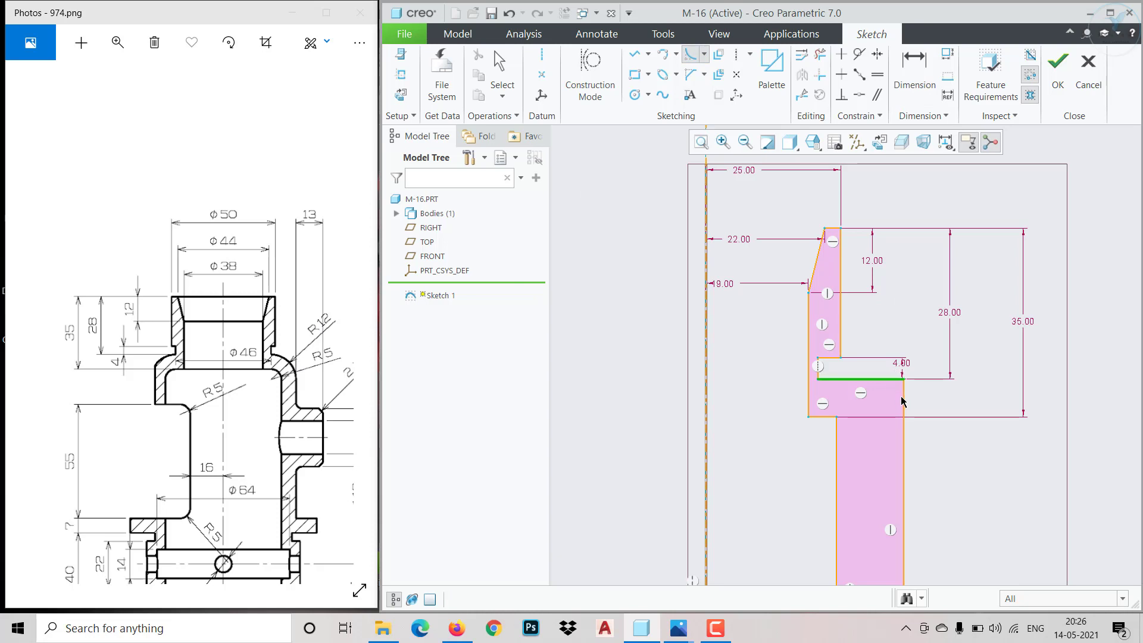
left_click(904, 398)
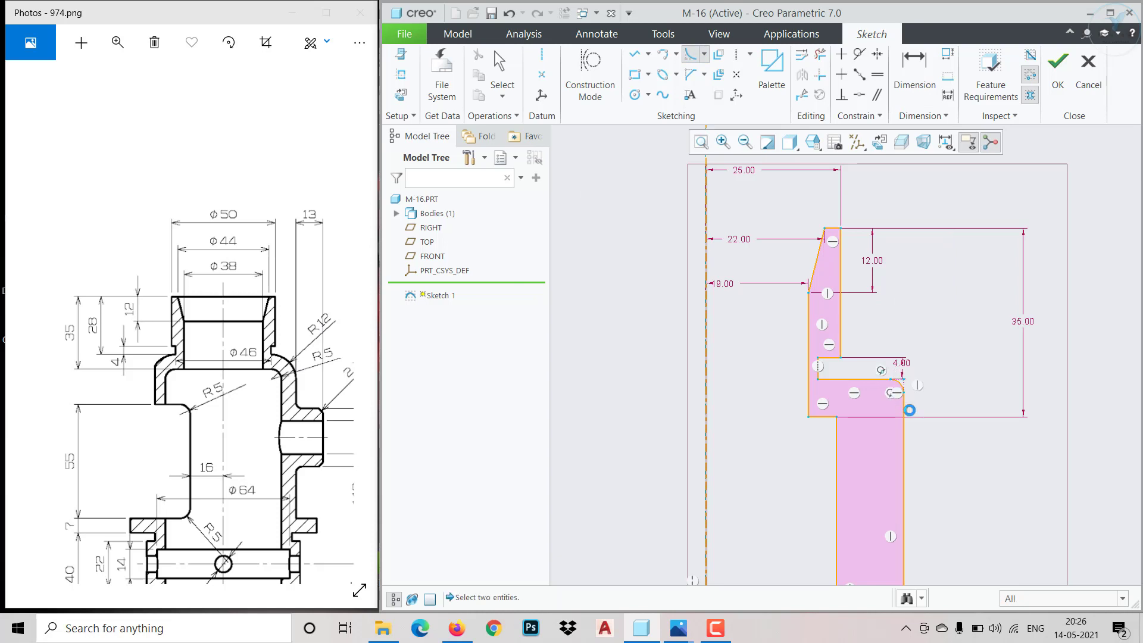
left_click(826, 416)
left_click(837, 438)
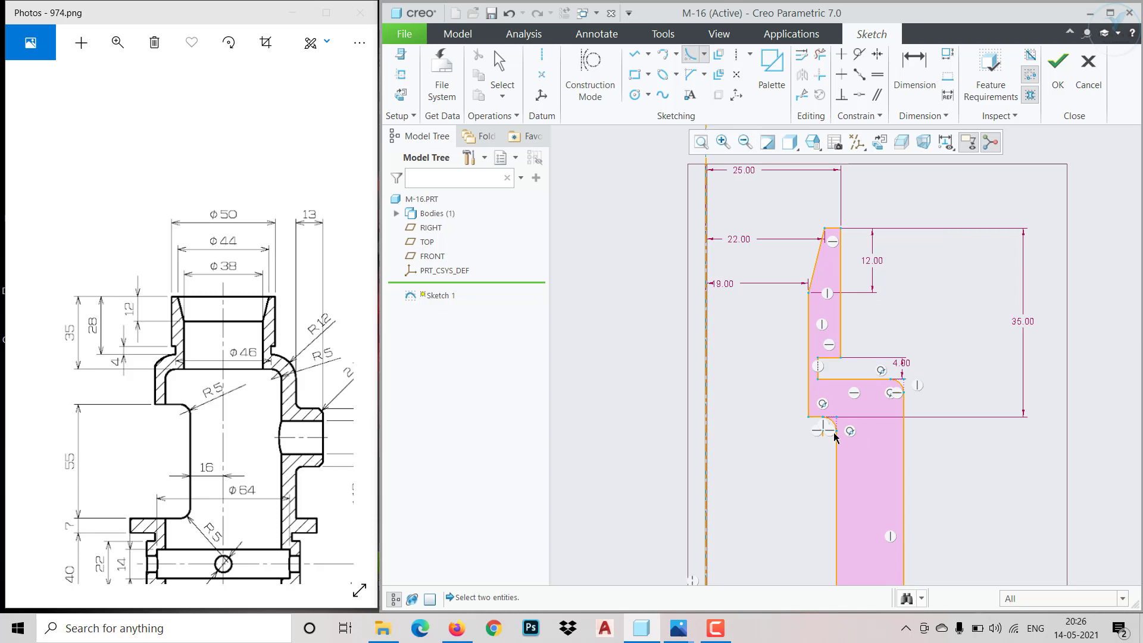
middle_click(919, 435)
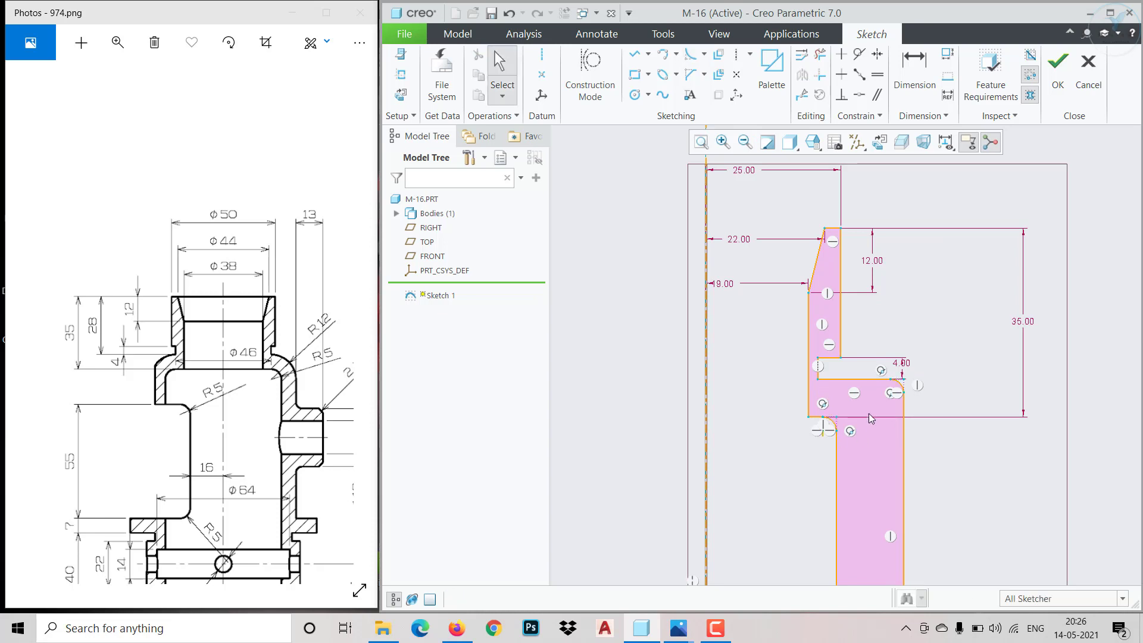
Dimension the outer shoulder fillet with a radius of 12
left_click(915, 69)
scroll(1012, 434, "up", 1)
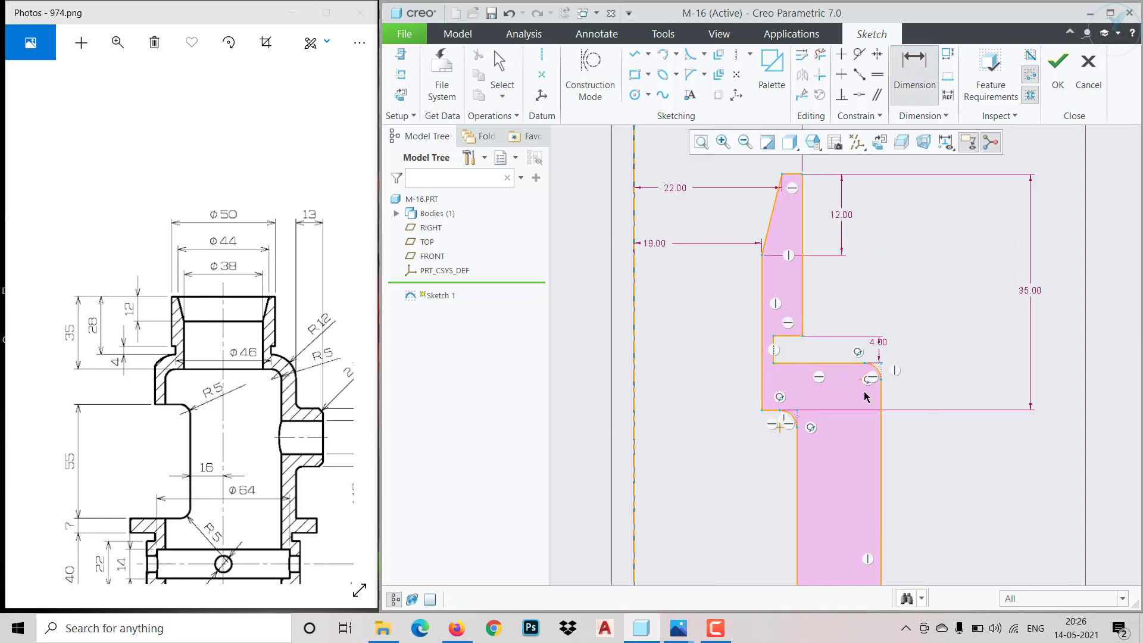
scroll(866, 397, "up", 1)
left_click(879, 367)
middle_click(905, 353)
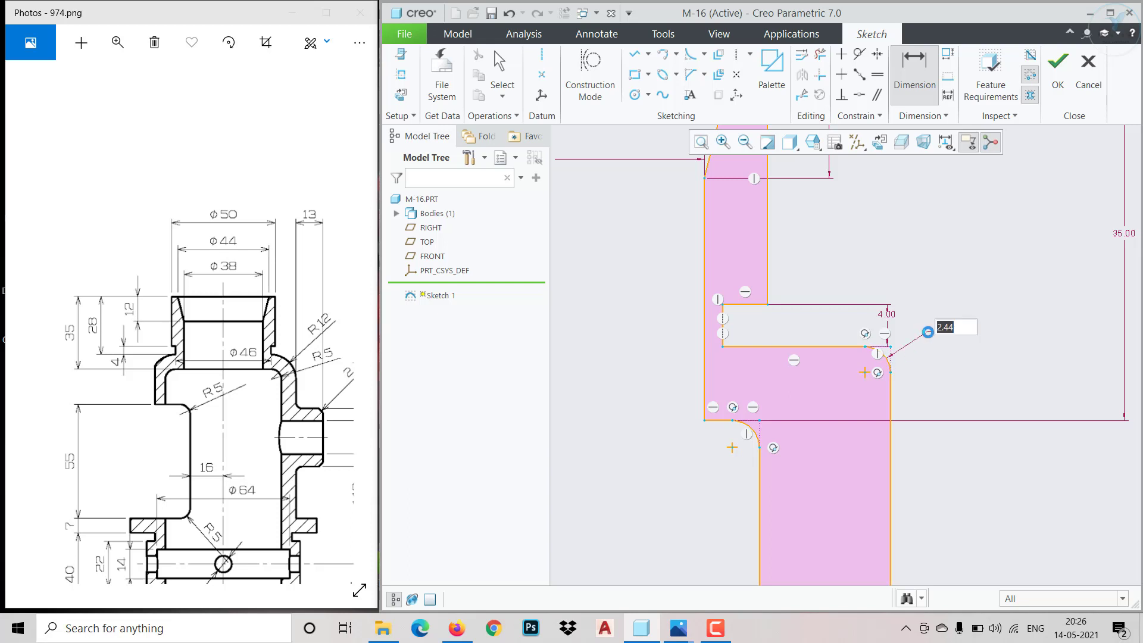
type("12")
key("Return")
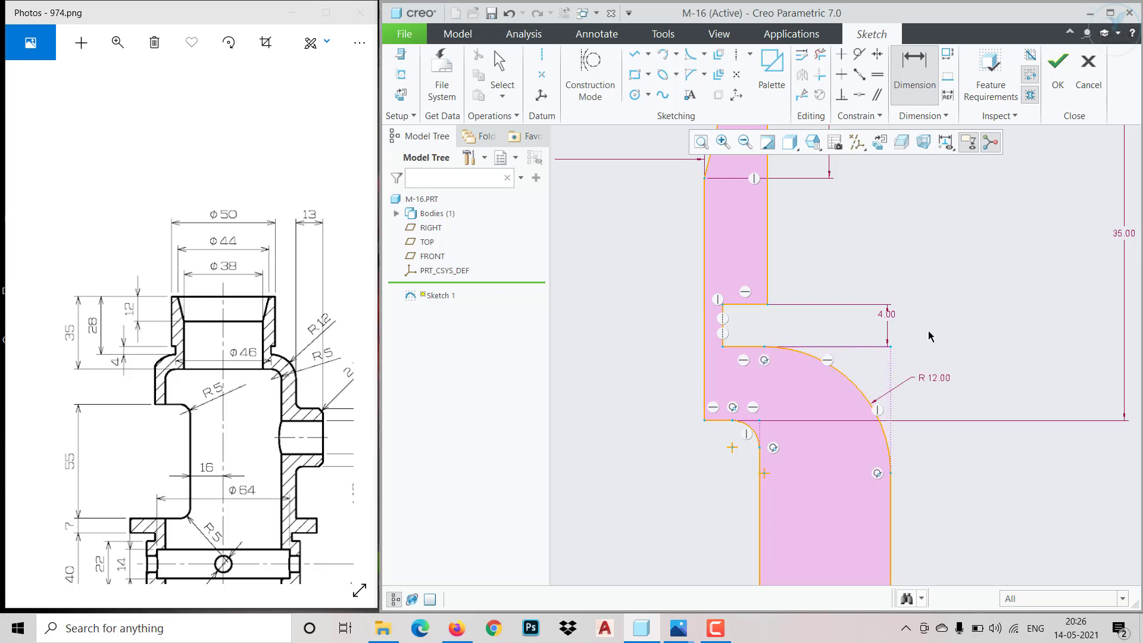
Dimension the inner shoulder fillet with a radius of 5
left_click(752, 431)
middle_click(780, 409)
type("5")
key("Return")
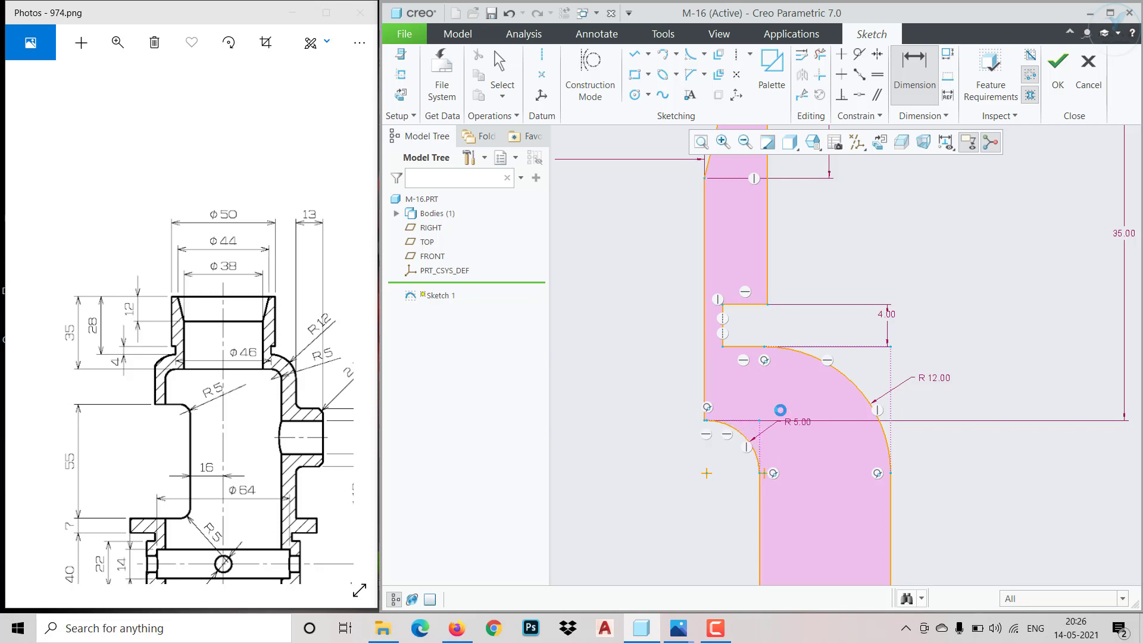
Dimension the groove's vertical wall at 23 from the vertical axis, following the 46 diameter in the reference drawing
scroll(691, 463, "down", 5)
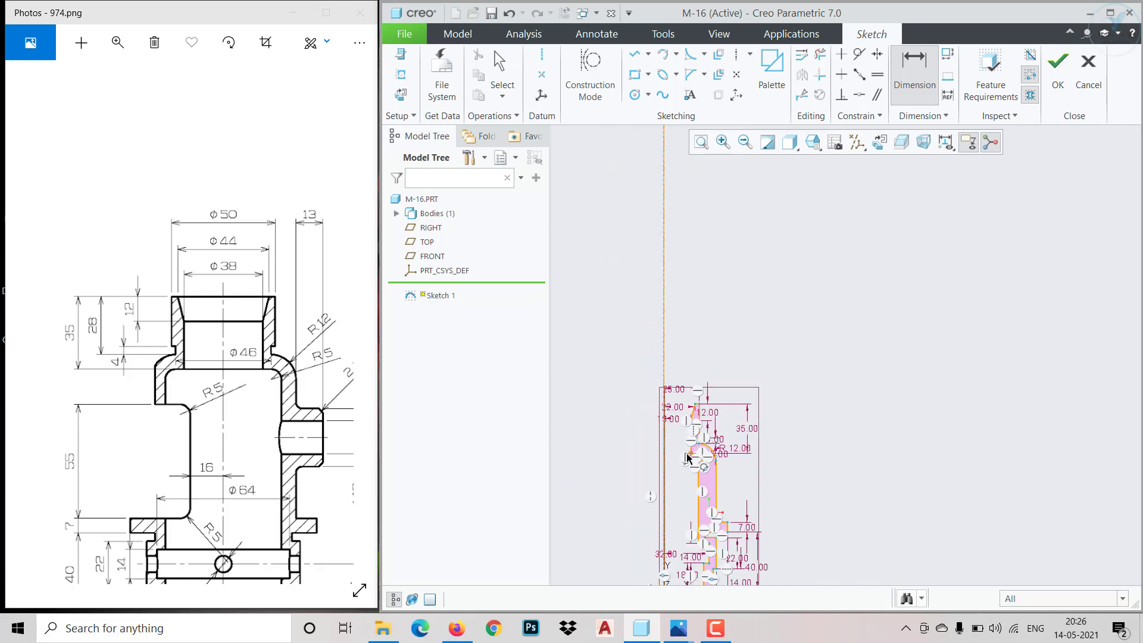
scroll(692, 464, "up", 3)
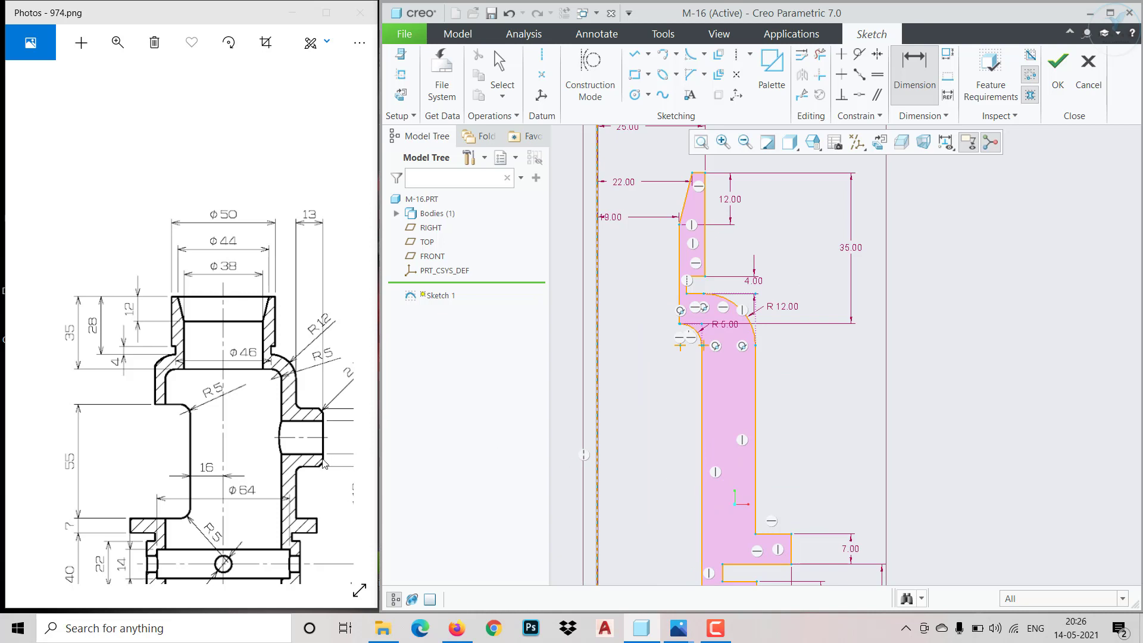
mouse_move(267, 465)
left_mouse_down()
mouse_move(187, 429)
mouse_move(203, 439)
left_mouse_up()
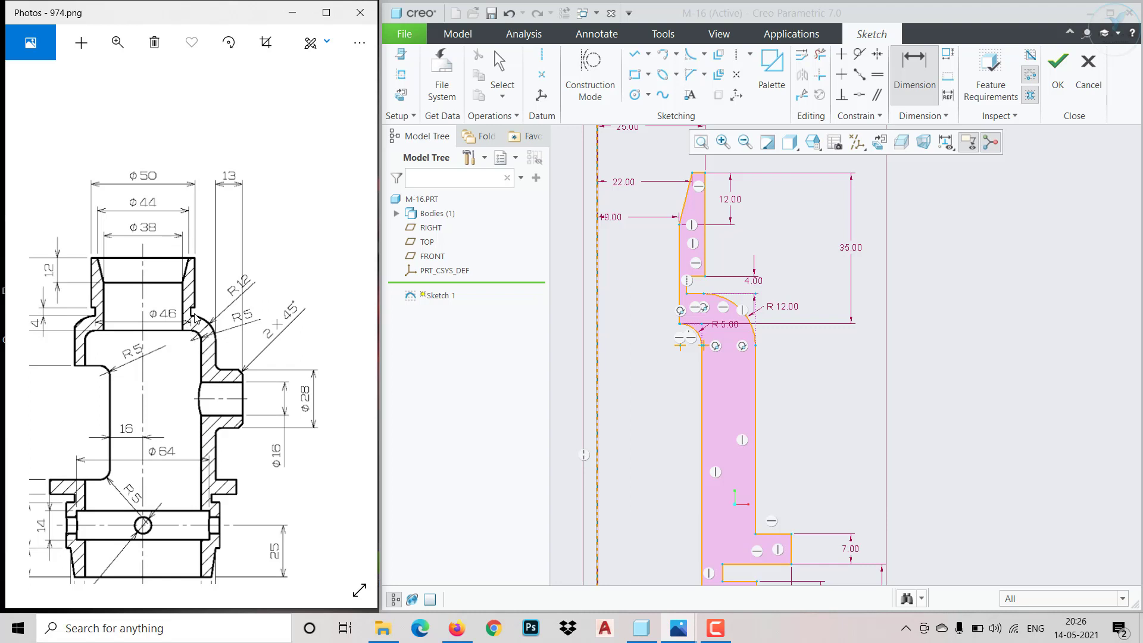
scroll(680, 311, "down", 2)
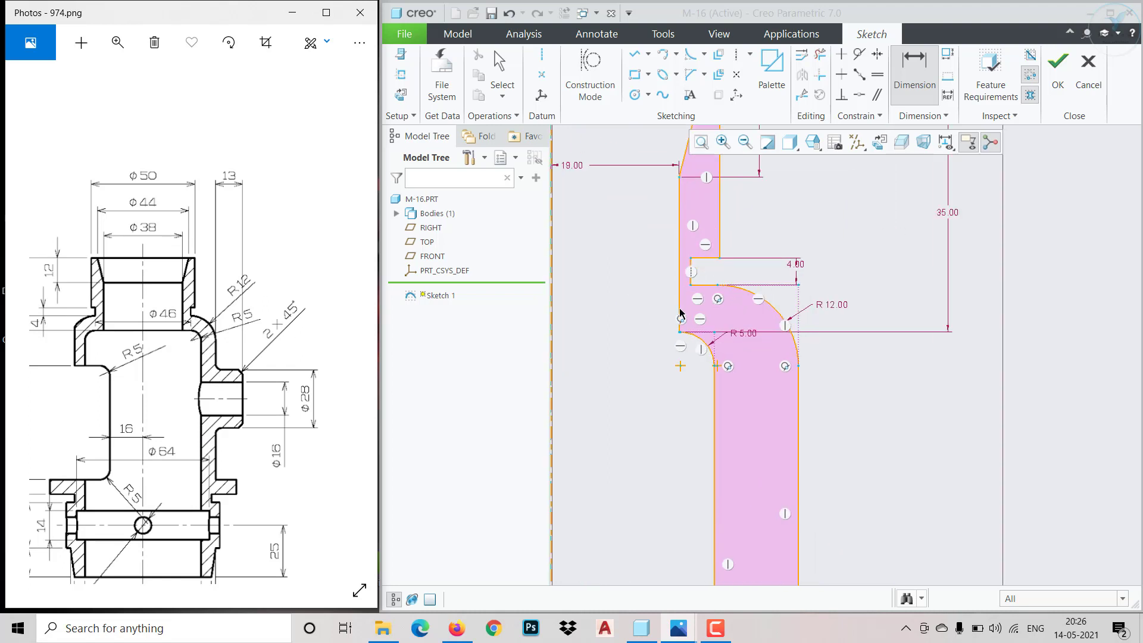
left_click(691, 280)
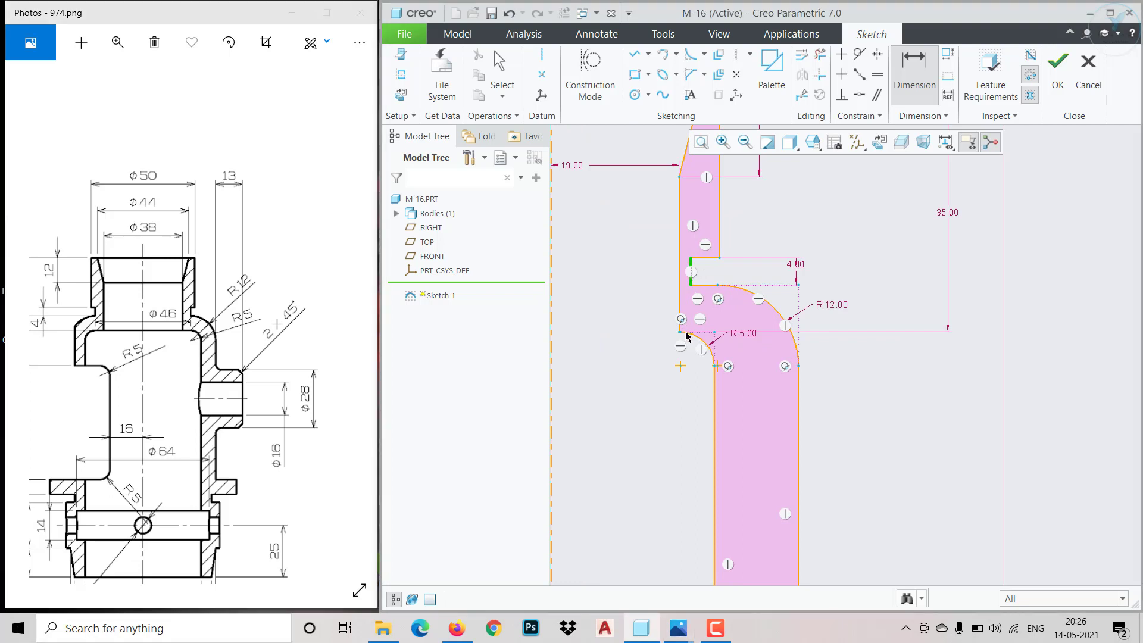
left_click(552, 340)
middle_click(579, 353)
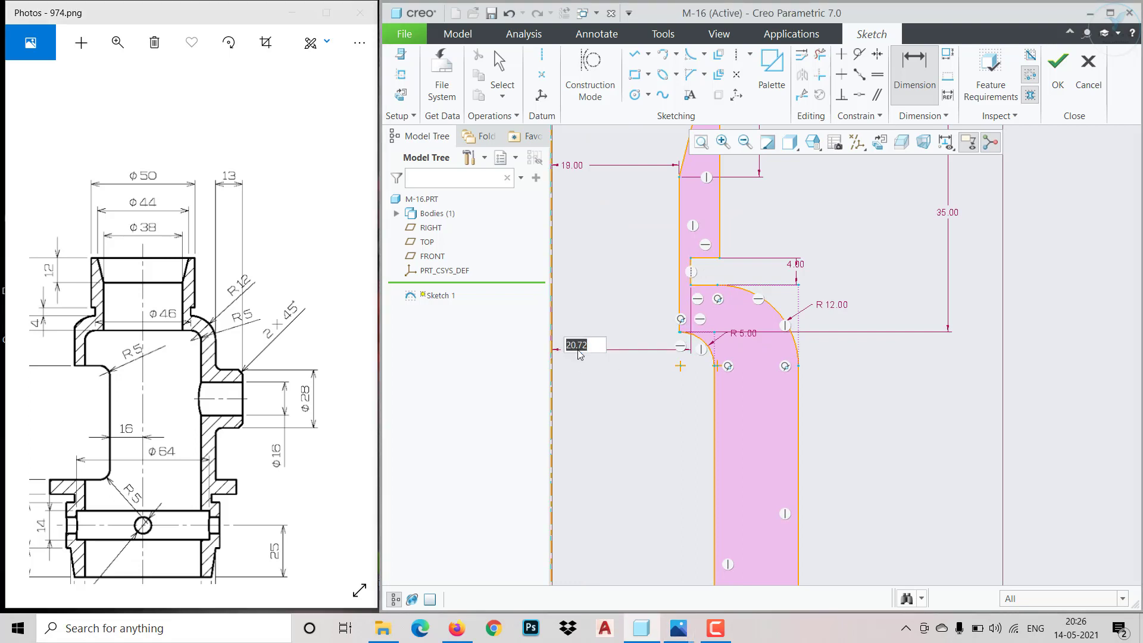
type("23")
key("Return")
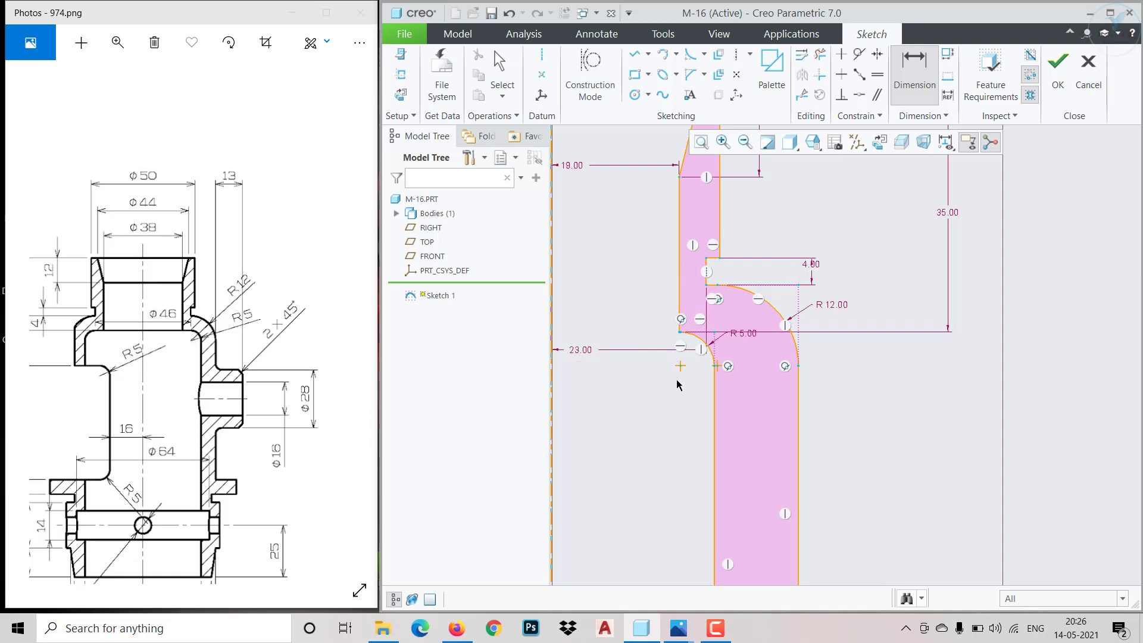
Dimension the profile's overall height at 154 from the horizontal axis to the neck's top corner, following the reference drawing
scroll(677, 384, "down", 1)
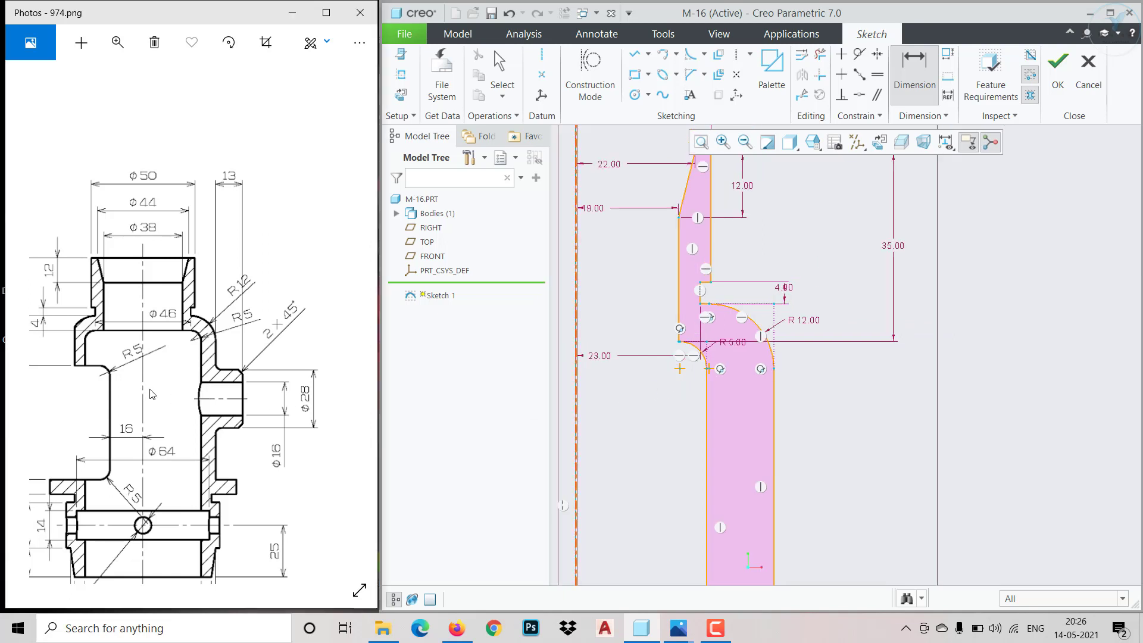
left_click_drag(154, 396, 219, 416)
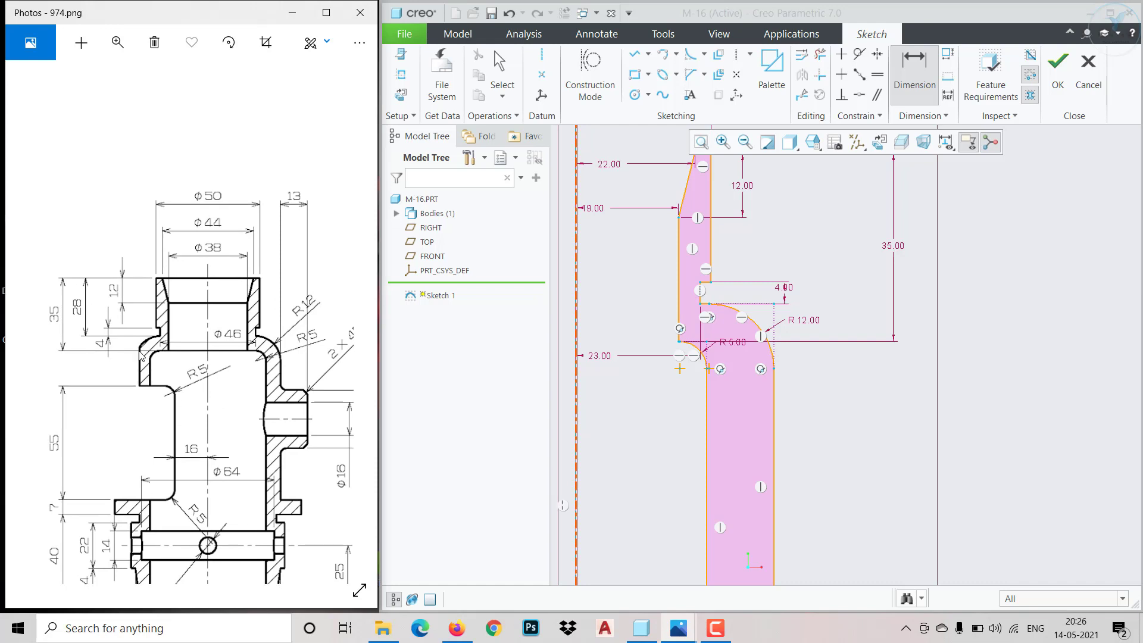
scroll(701, 392, "down", 4)
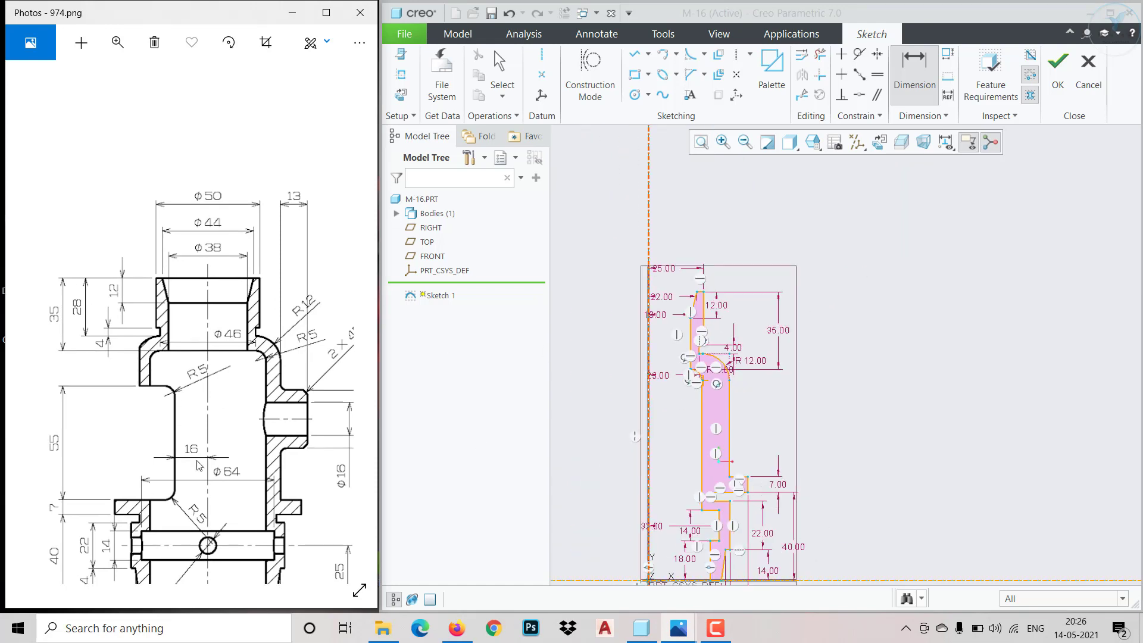
left_click_drag(104, 447, 211, 403)
mouse_move(146, 440)
left_mouse_down()
mouse_move(274, 441)
mouse_move(204, 467)
mouse_move(239, 471)
mouse_move(254, 429)
left_mouse_up()
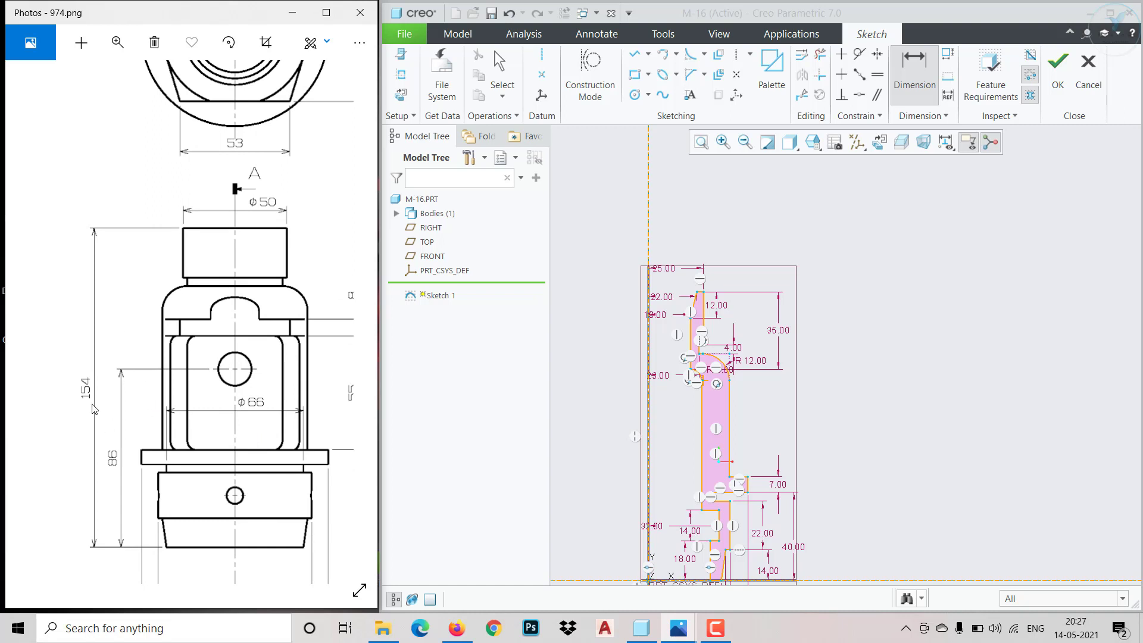
left_click(703, 293)
left_click(833, 580)
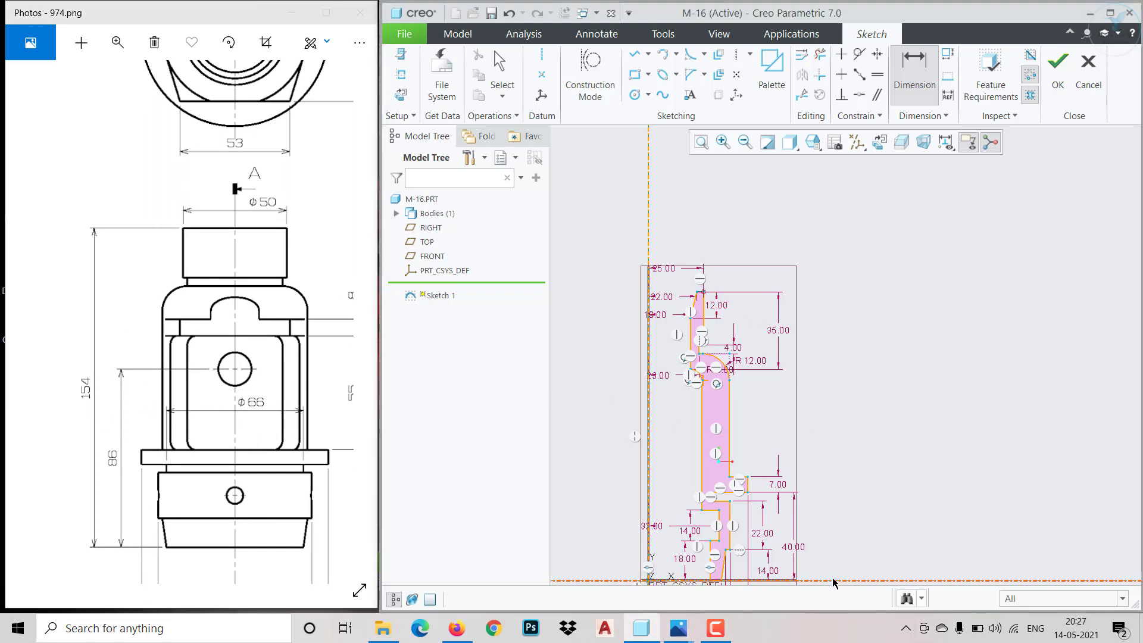
middle_click(832, 489)
type("154")
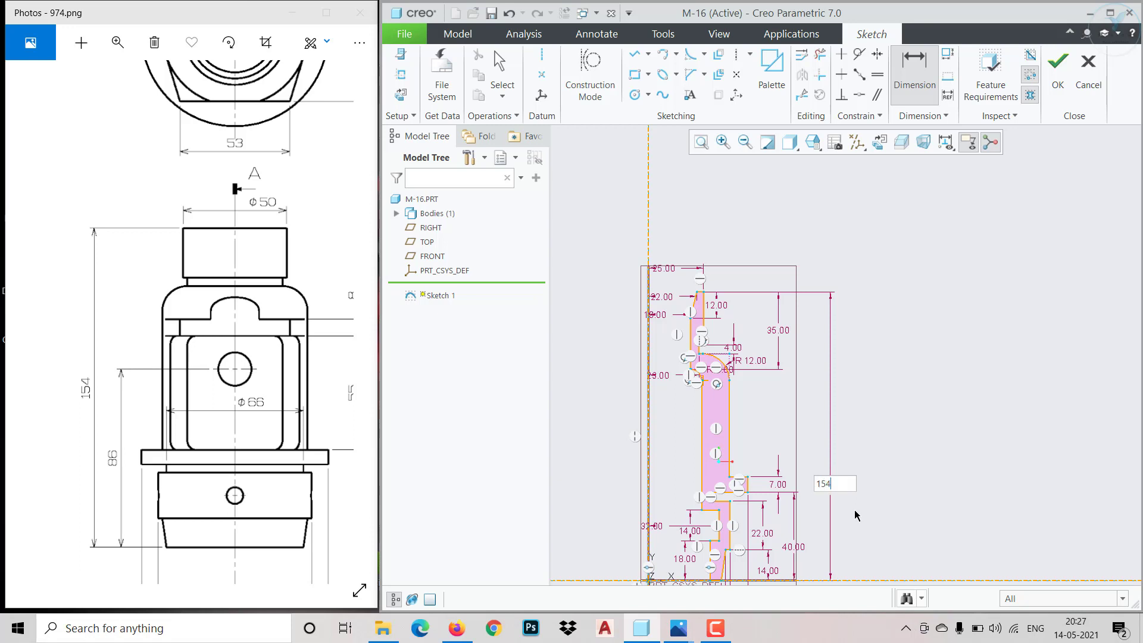
key("Return")
scroll(741, 370, "down", 3)
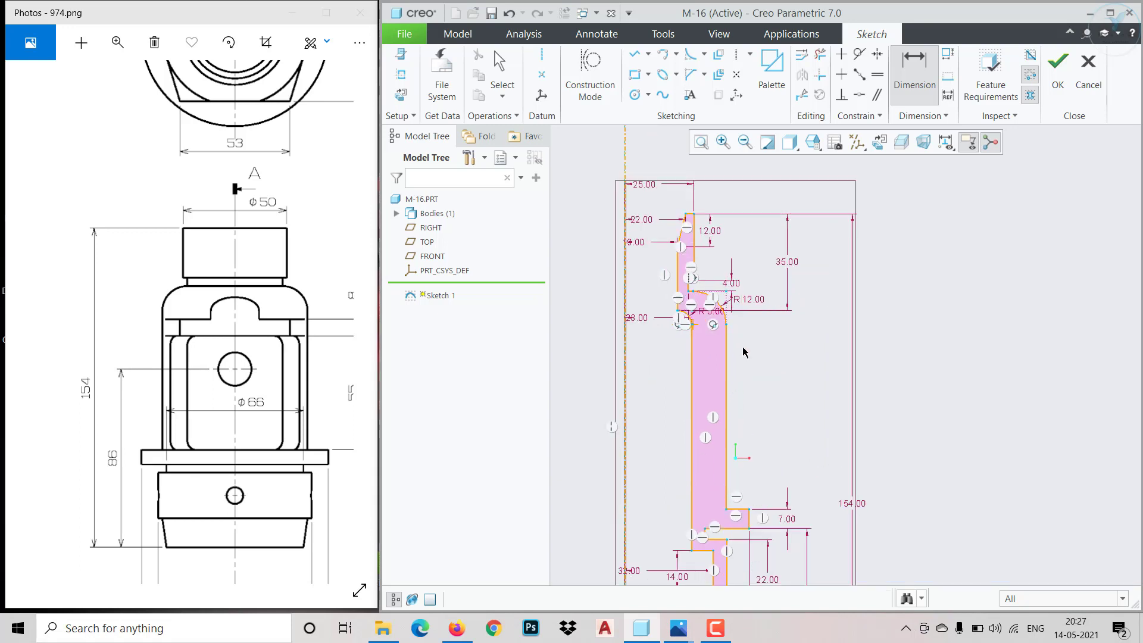
middle_click(740, 370)
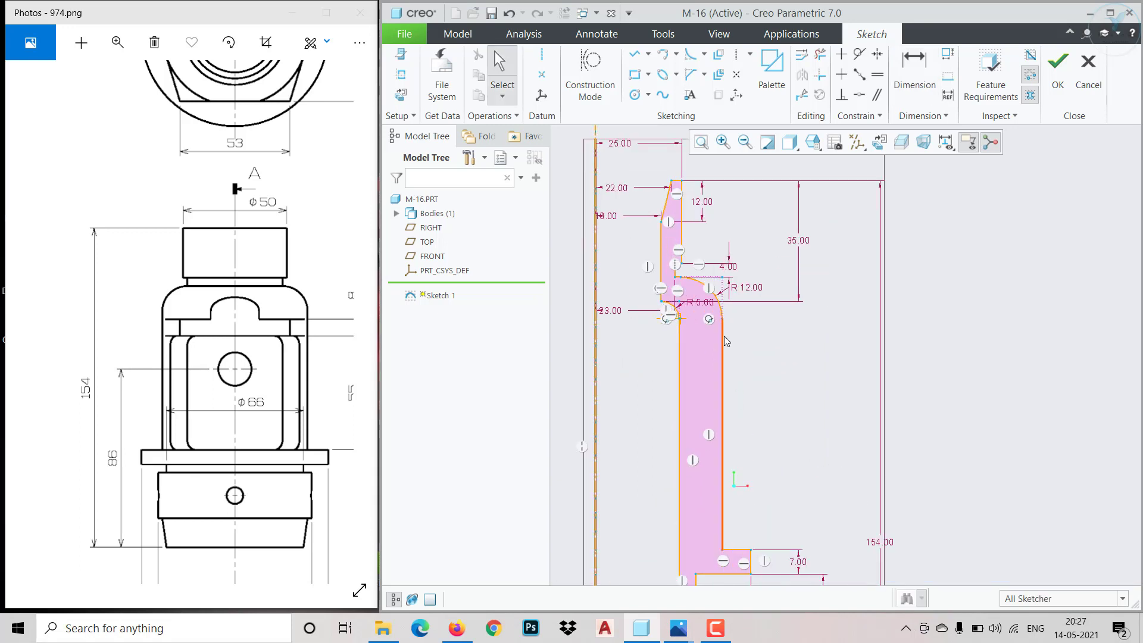
Nudge the body's long outer and inner walls, comparing the lower part of the profile with the section view
mouse_move(724, 335)
left_mouse_down()
mouse_move(700, 337)
mouse_move(745, 349)
mouse_move(728, 358)
left_mouse_up()
left_click_drag(682, 426, 676, 430)
scroll(751, 484, "up", 3)
scroll(734, 540, "down", 5)
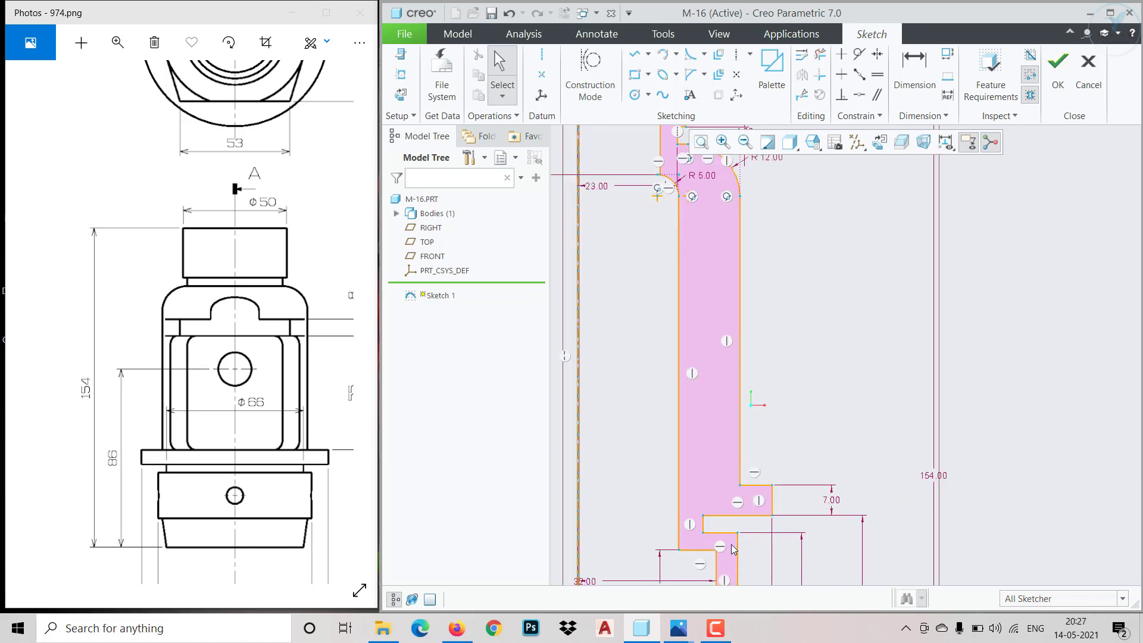
left_click(299, 486)
mouse_move(299, 485)
left_mouse_down()
mouse_move(81, 486)
mouse_move(304, 483)
mouse_move(218, 472)
left_mouse_up()
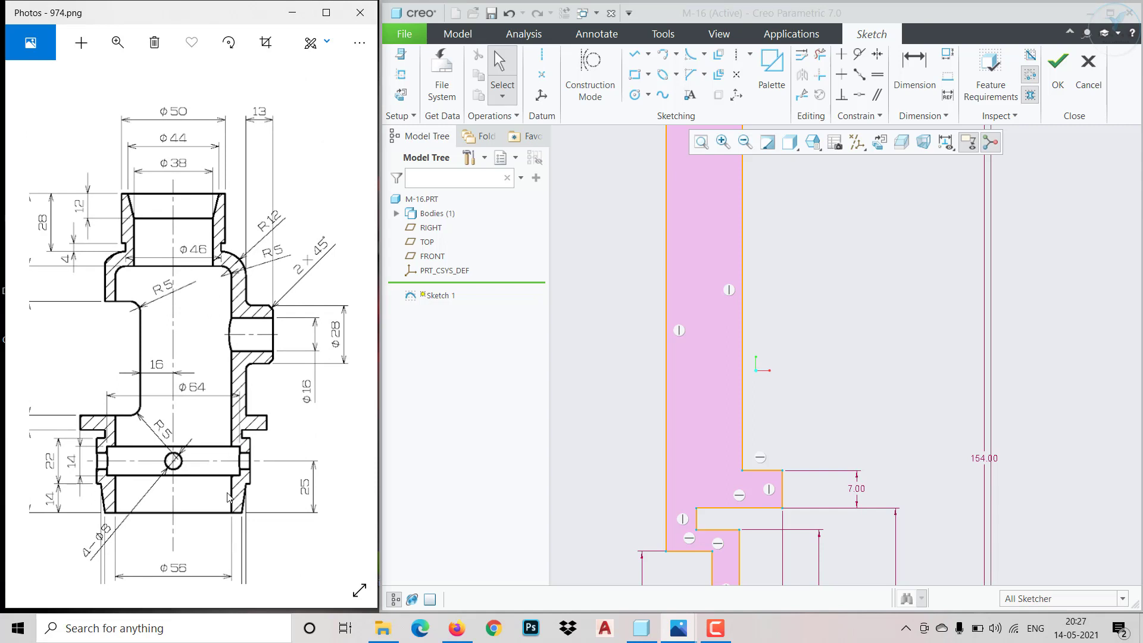
scroll(616, 427, "up", 3)
scroll(651, 555, "down", 3)
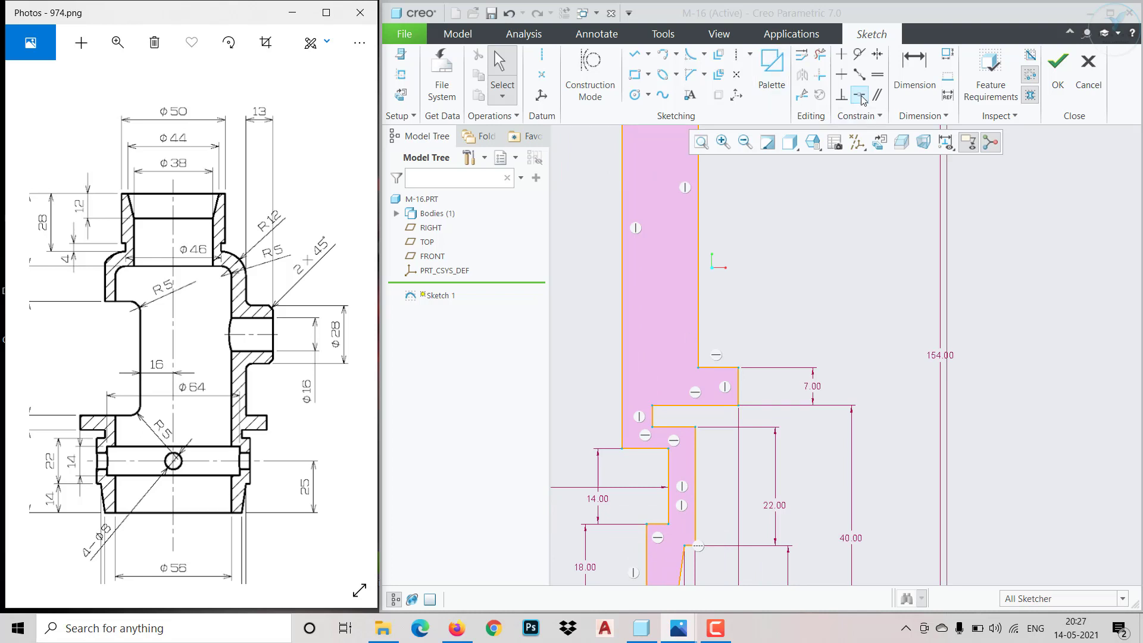
Try to make the lowest bore wall coincident with the body's long inner wall
left_click(861, 97)
left_click(647, 556)
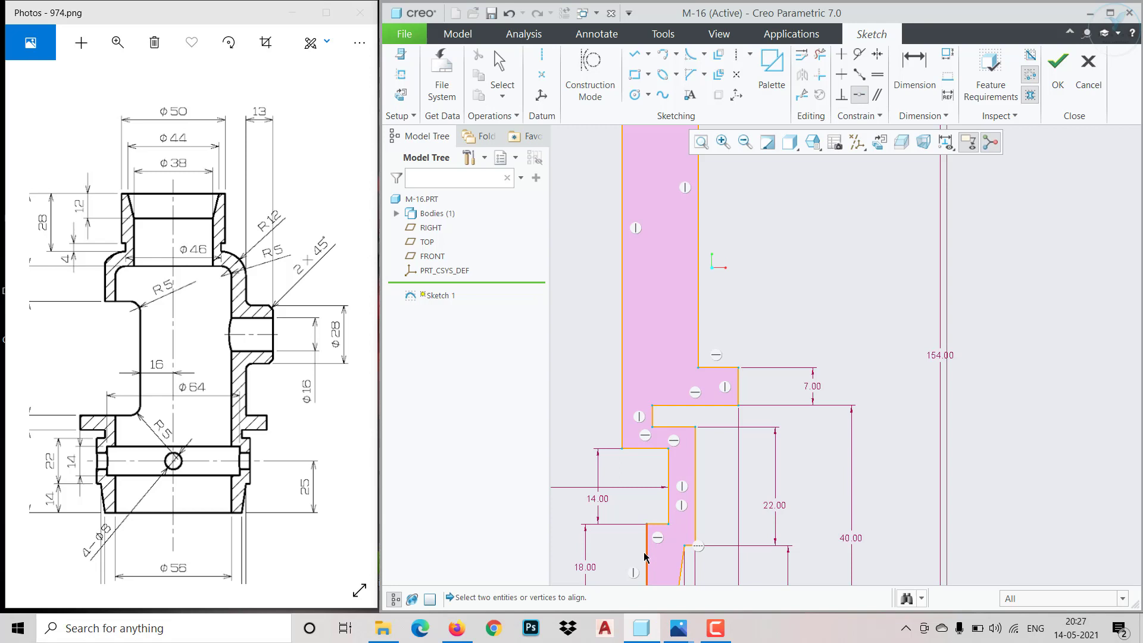
left_click(622, 340)
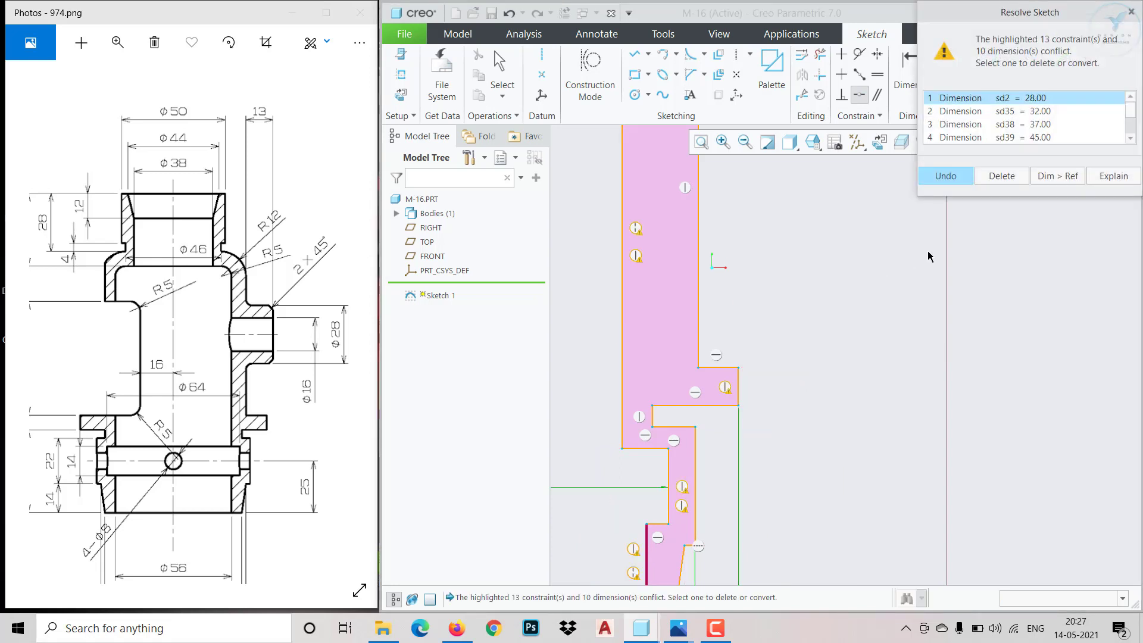
left_click(962, 179)
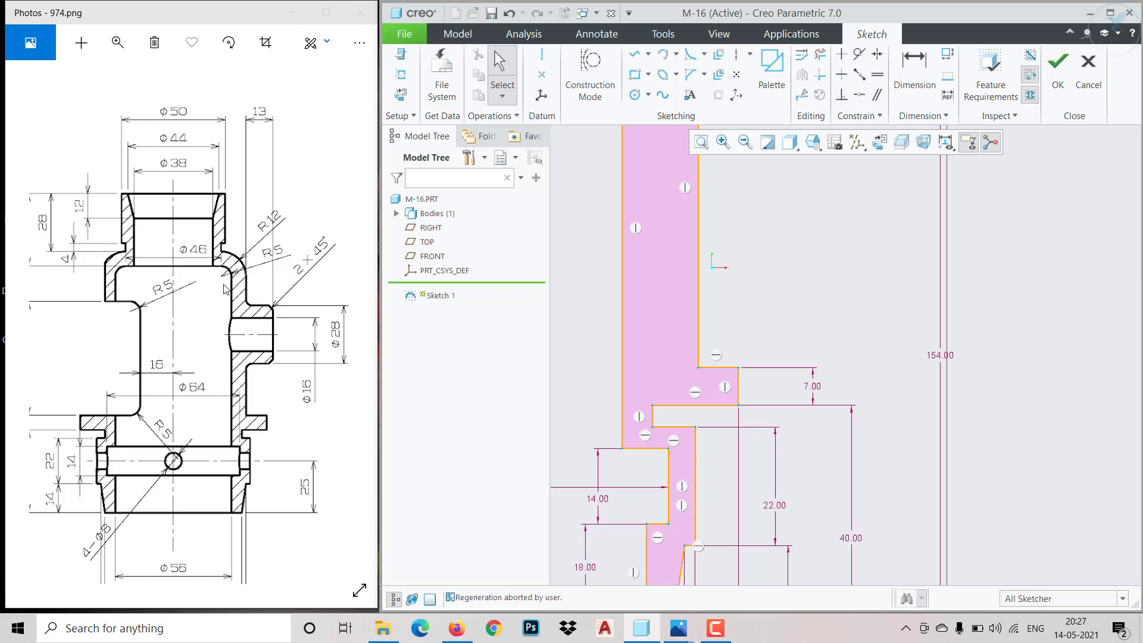
Move the long inner wall outward in line with the lowest bore wall, and shift the outer groove's vertical wall below the flange outward
scroll(624, 359, "up", 2)
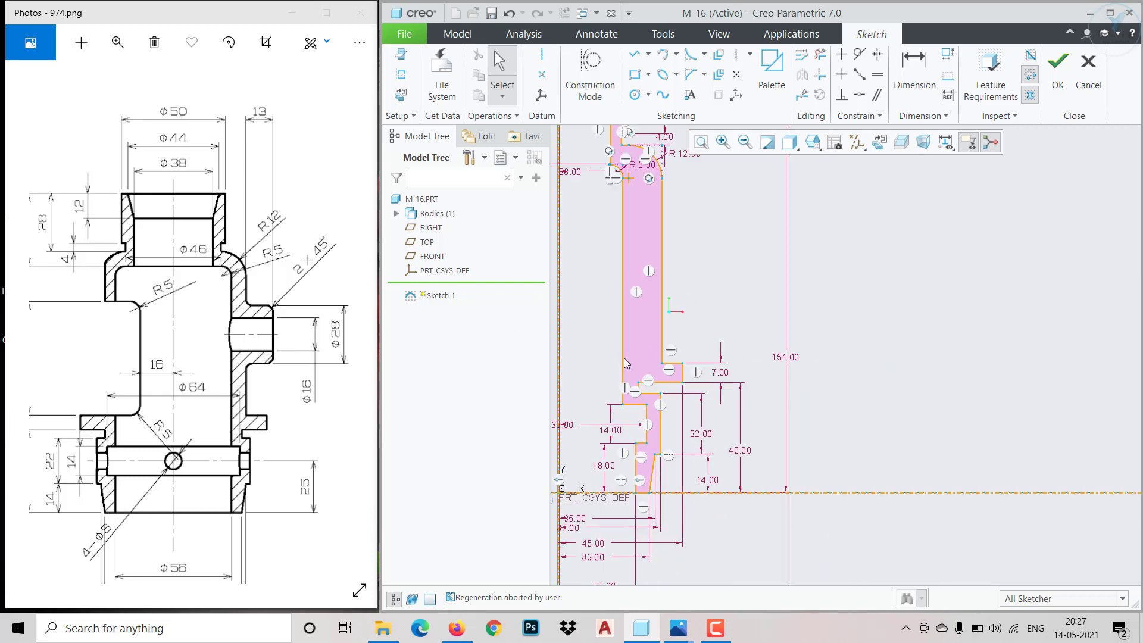
scroll(597, 164, "down", 2)
scroll(609, 224, "up", 2)
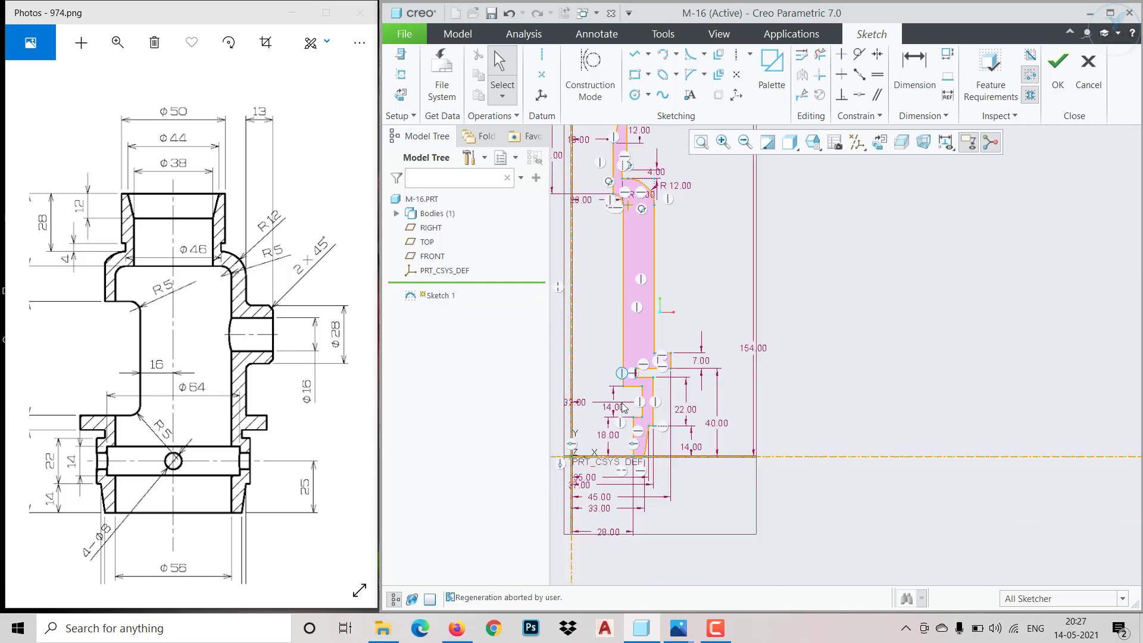
scroll(610, 330, "down", 2)
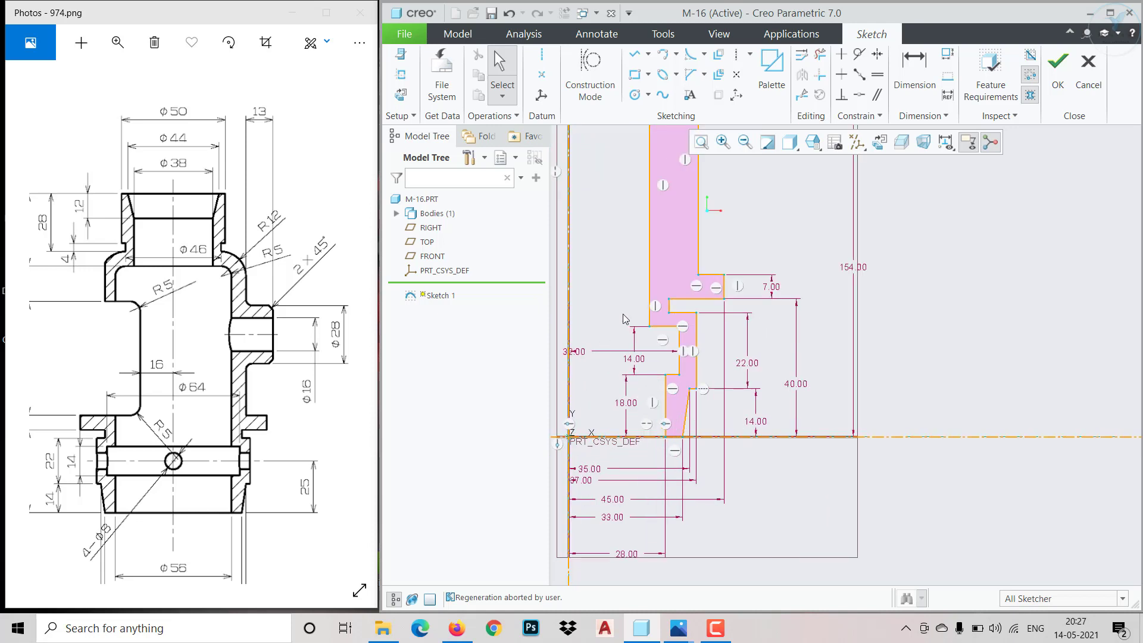
left_click_drag(649, 280, 665, 283)
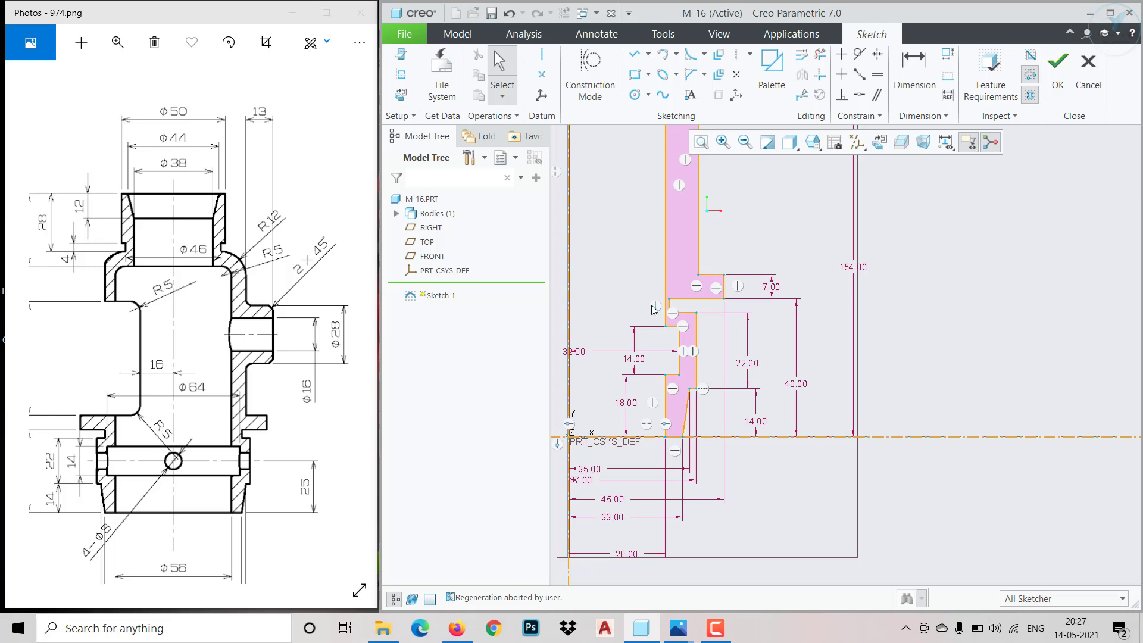
scroll(657, 316, "down", 3)
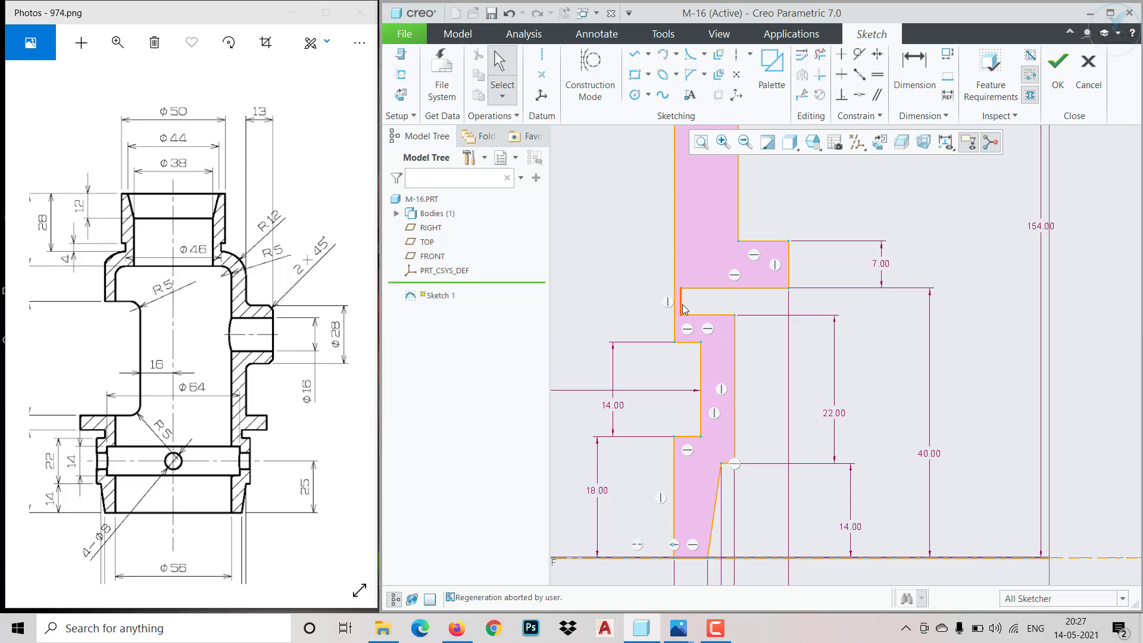
left_click_drag(682, 306, 704, 314)
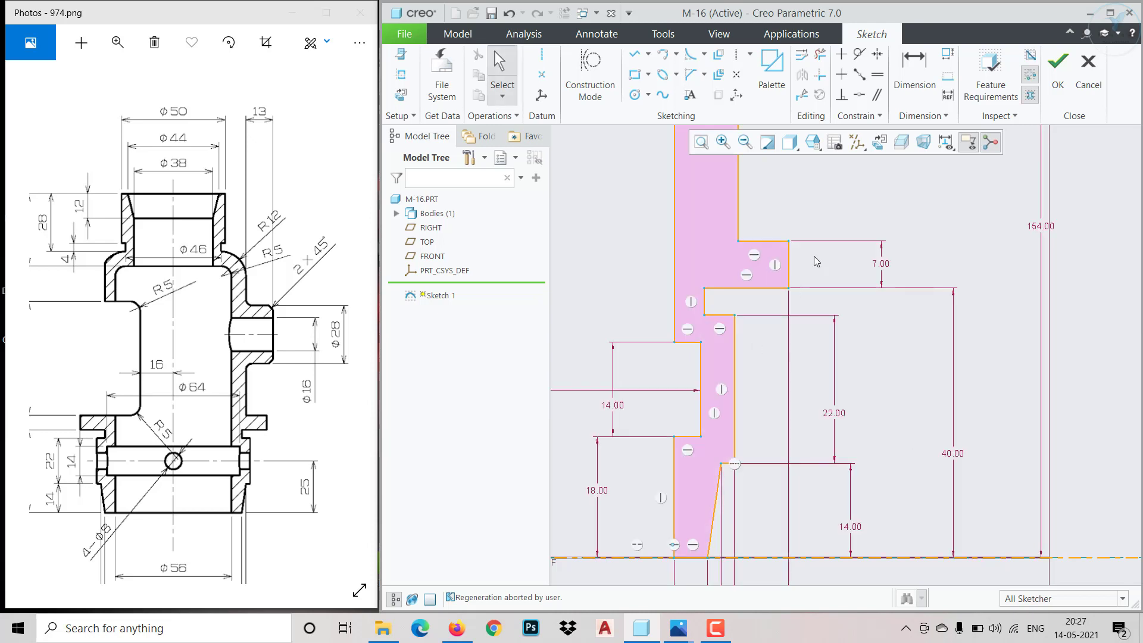
Make the body's long inner wall coincident with the lowest bore wall
left_click(859, 95)
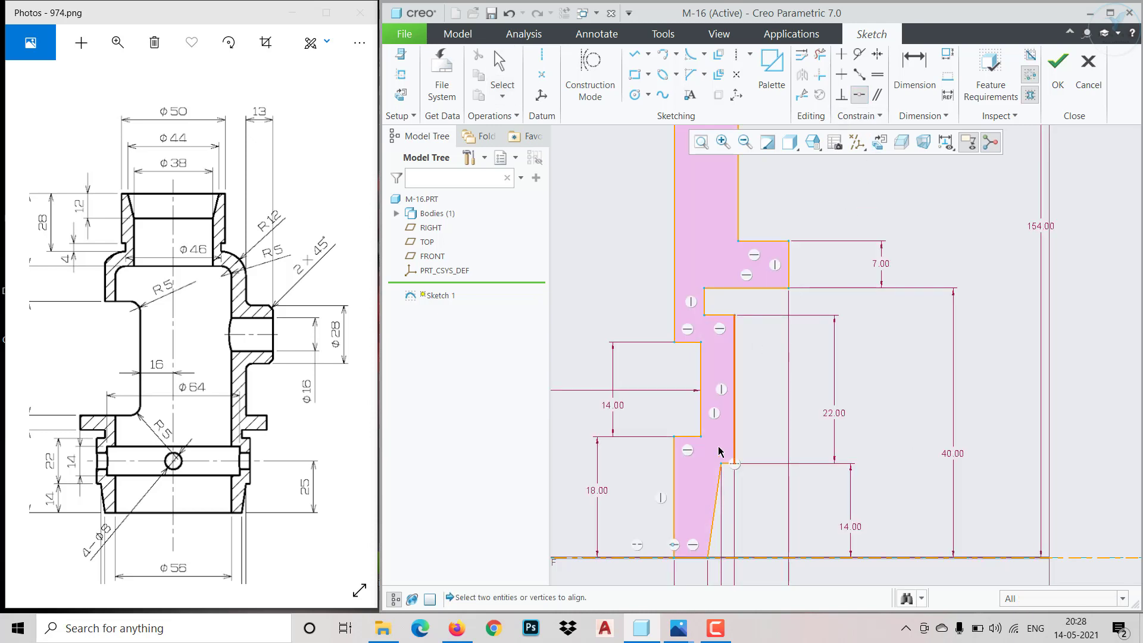
left_click(677, 479)
left_click(678, 304)
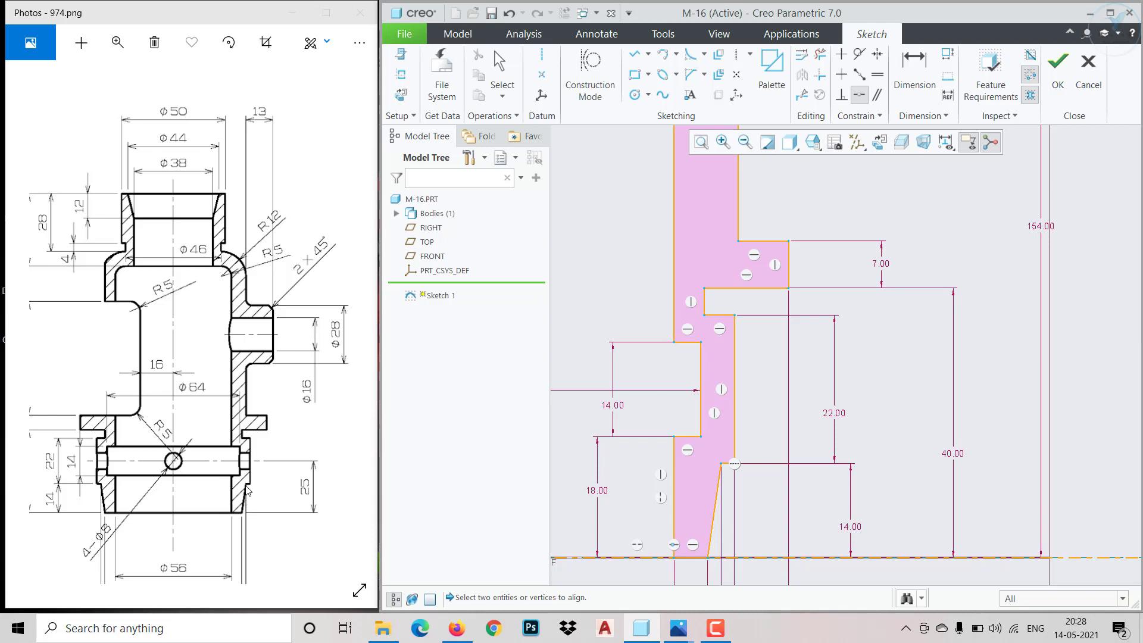
Check the lower diameters in the section view and try to align the taper's upper vertex with the body's long outer wall
left_click_drag(228, 521, 223, 427)
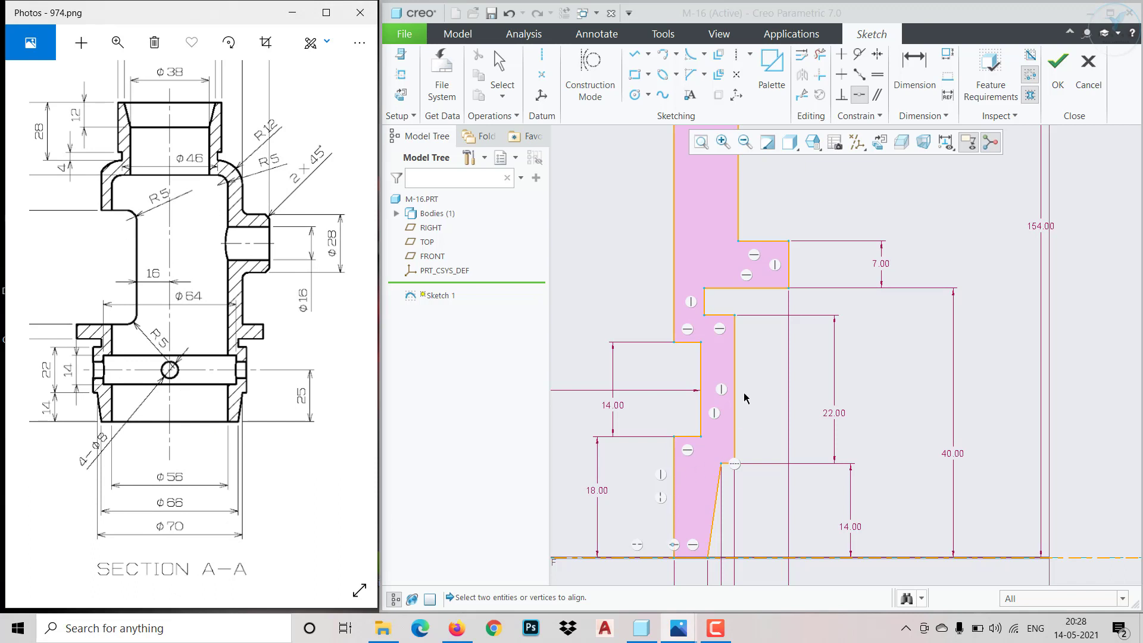
left_click(721, 464)
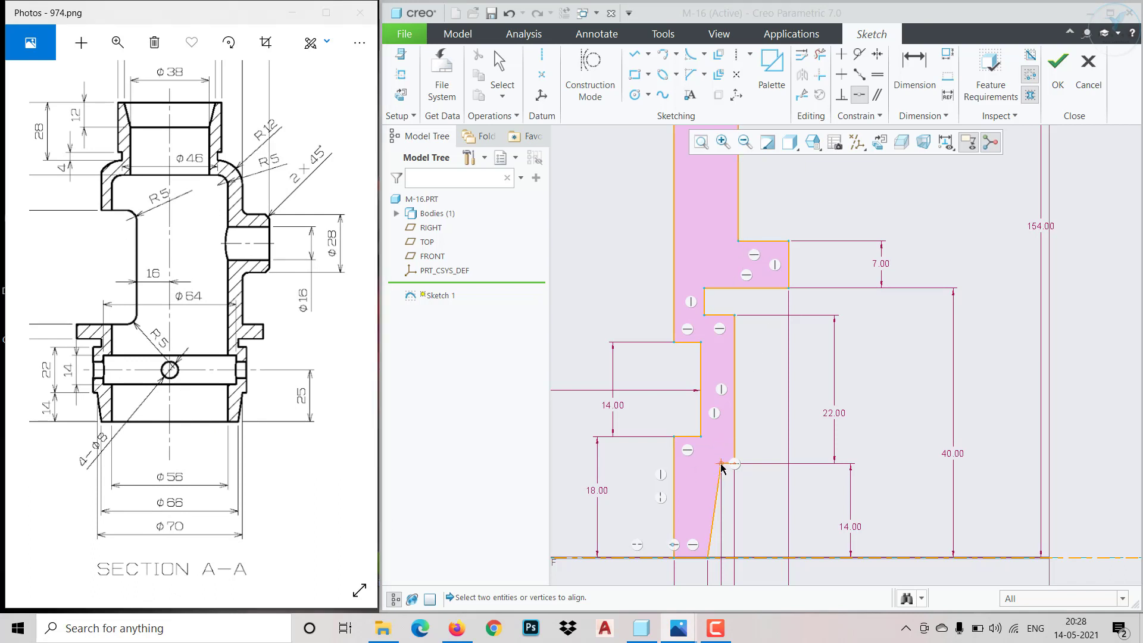
left_click(737, 203)
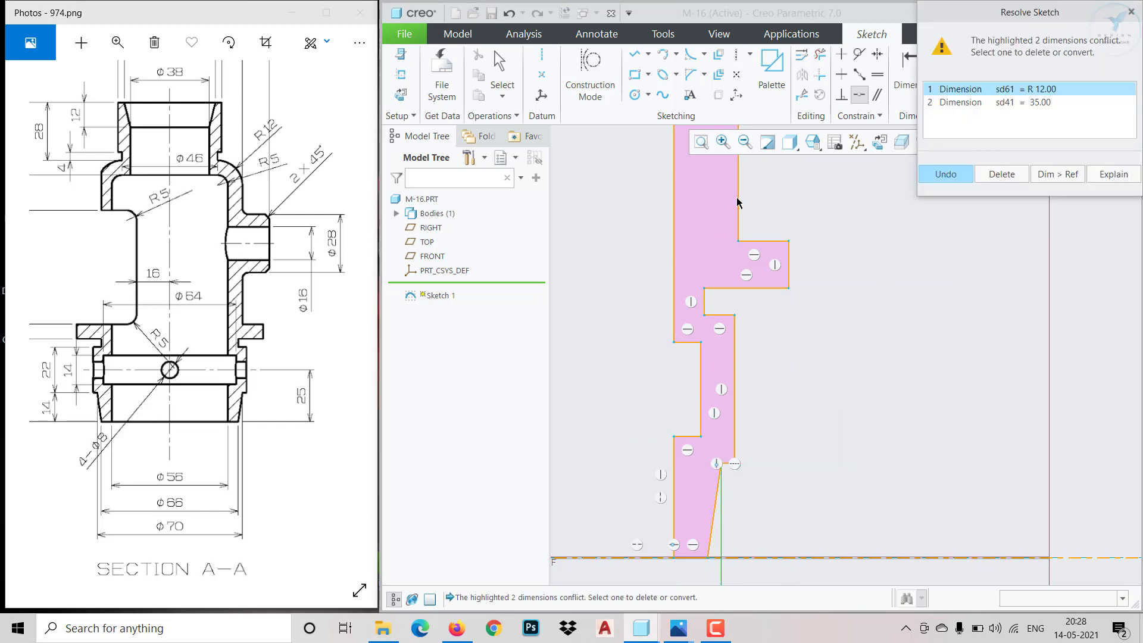
left_click(940, 178)
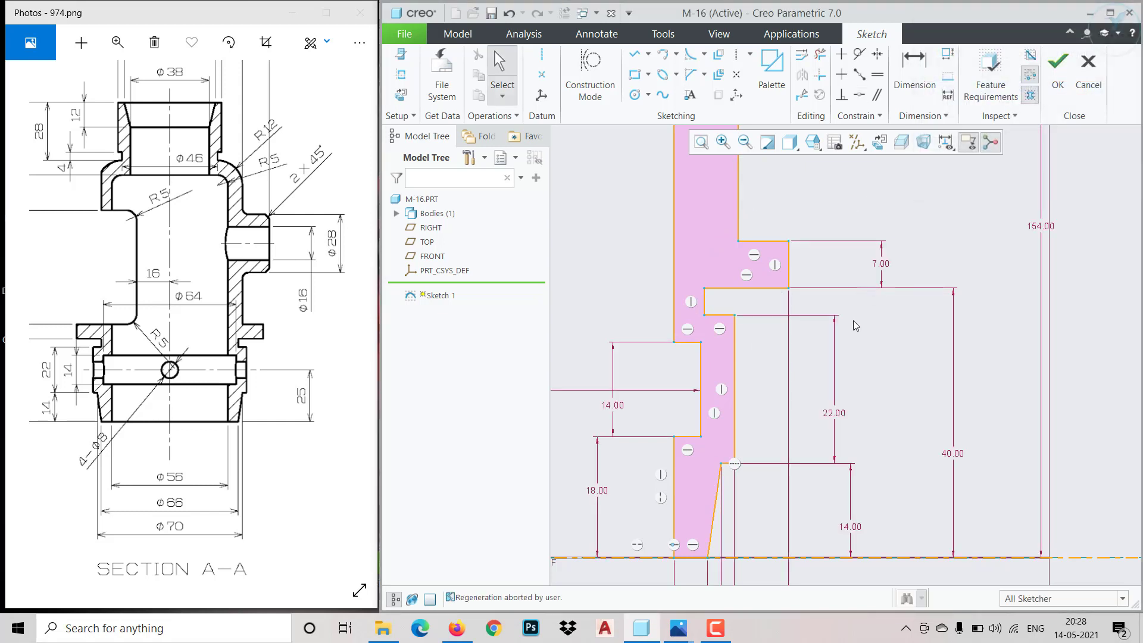
Make the body's long outer wall coincident with the outer wall of the 22 mm high collar below the flange
mouse_move(740, 216)
left_mouse_down()
mouse_move(721, 215)
mouse_move(728, 225)
left_mouse_up()
scroll(772, 359, "down", 3)
scroll(756, 293, "up", 5)
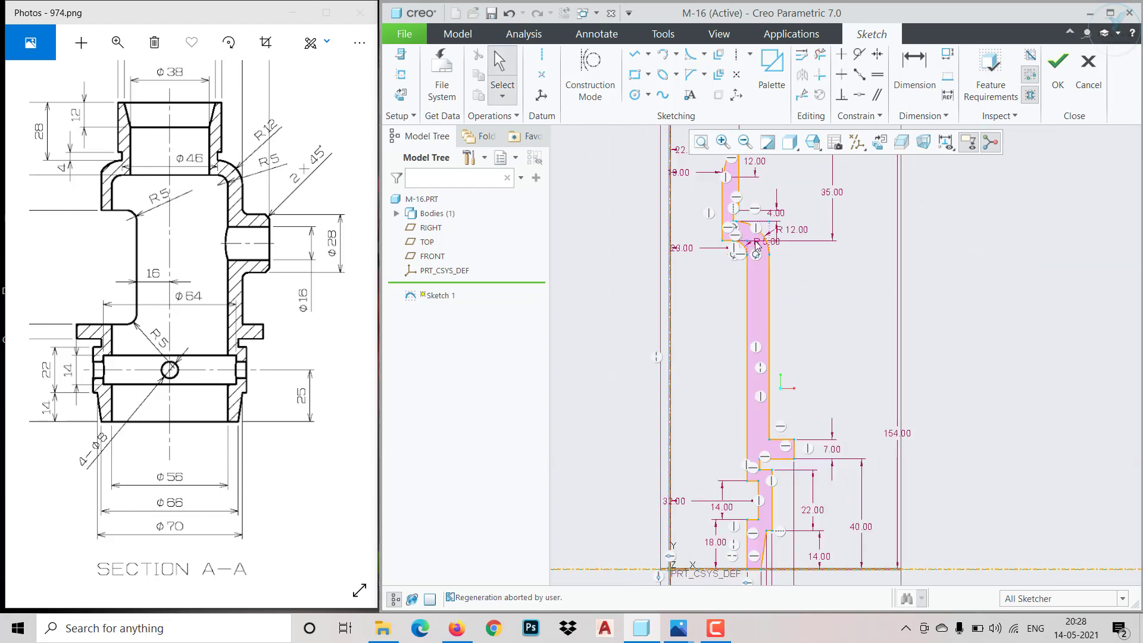
scroll(768, 542, "down", 2)
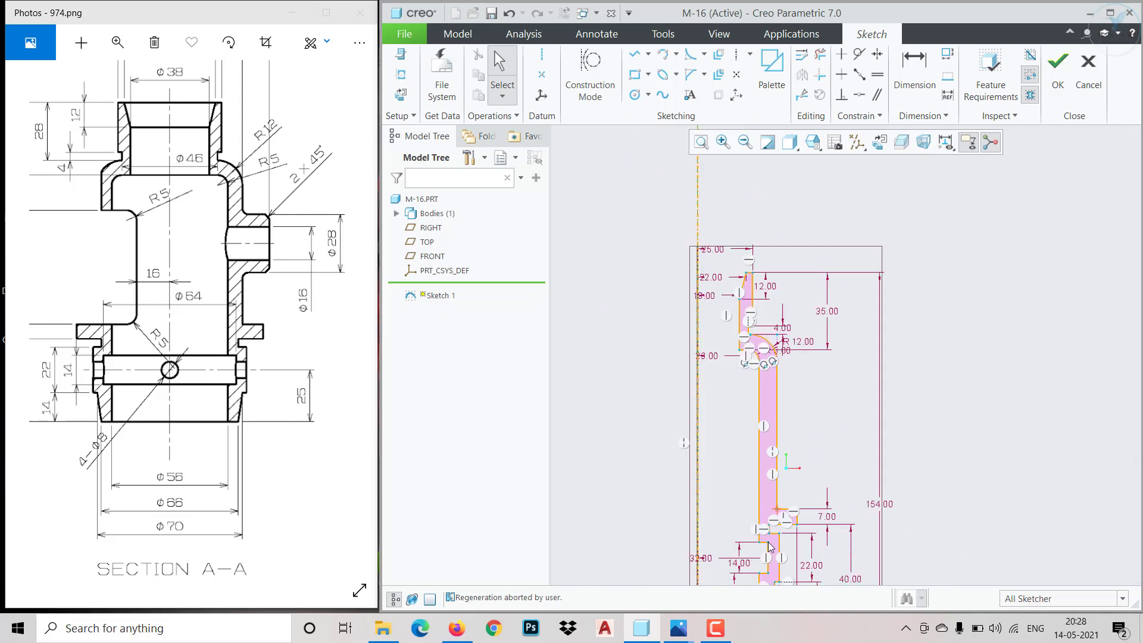
scroll(789, 542, "up", 4)
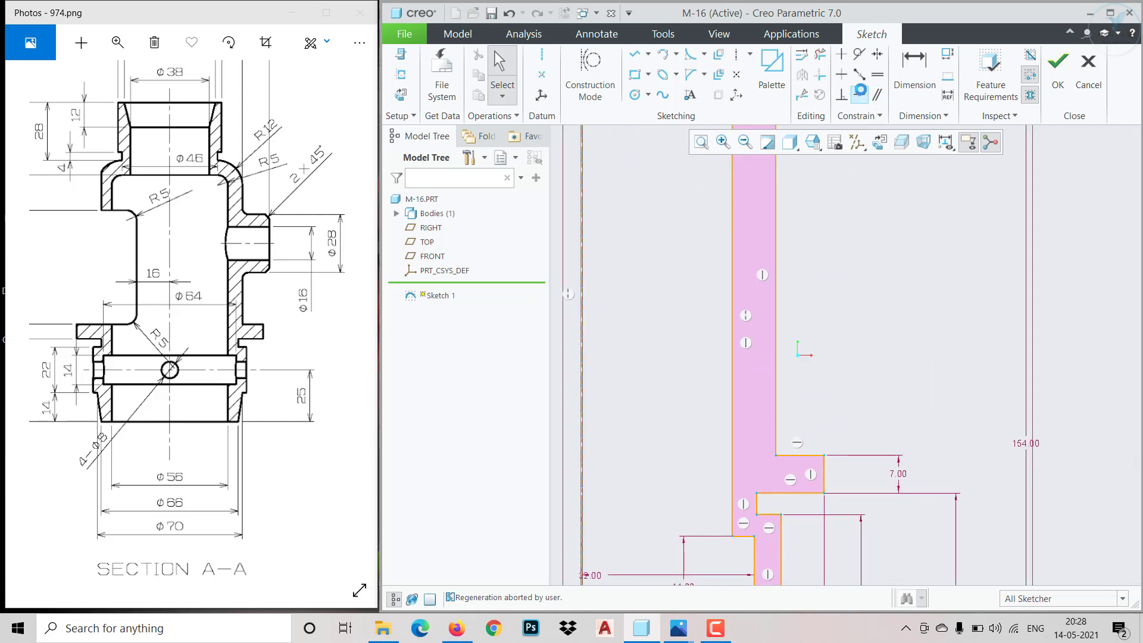
left_click(859, 94)
left_click(776, 424)
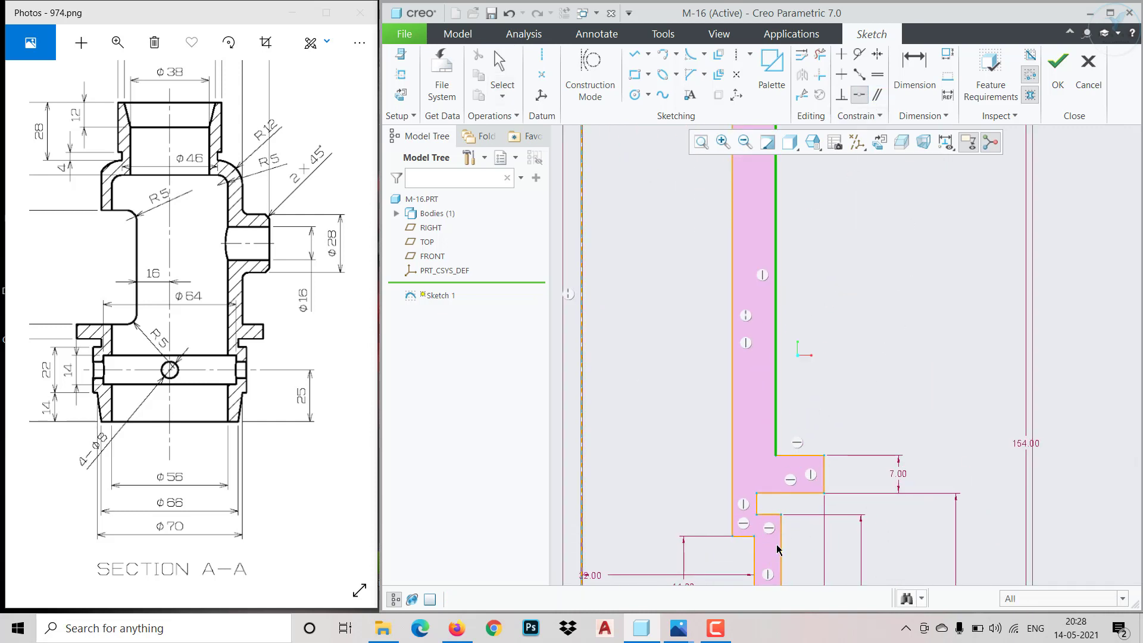
left_click(781, 542)
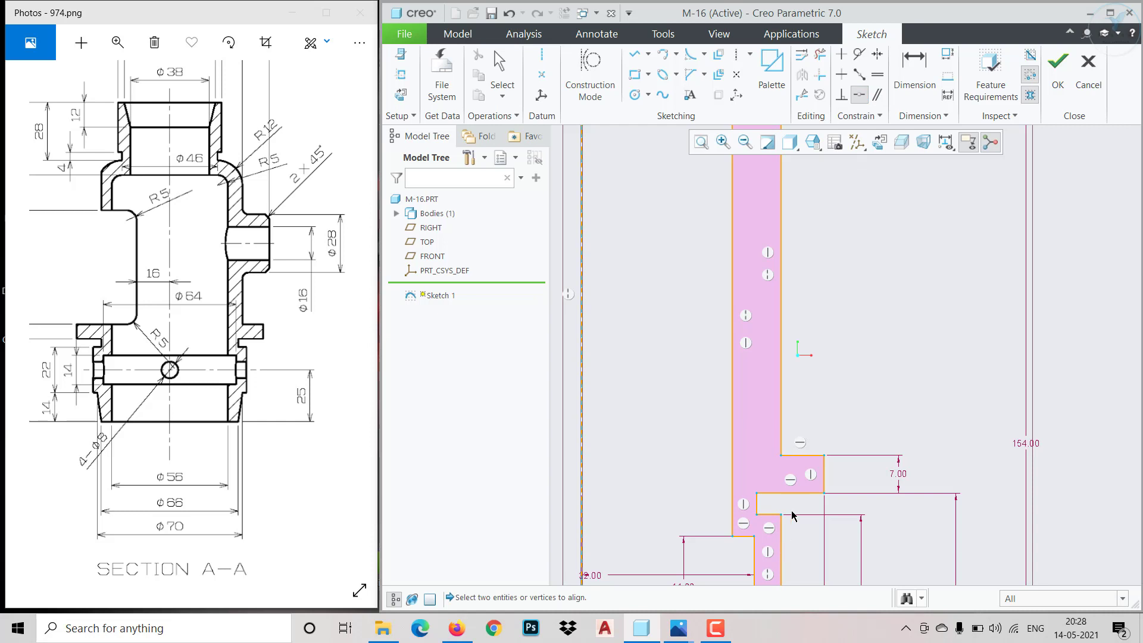
middle_click(824, 392)
Test the body's walls for free movement and examine the groove, collar and flange dimensions in the reference drawing's front and section views
left_click_drag(781, 372, 815, 381)
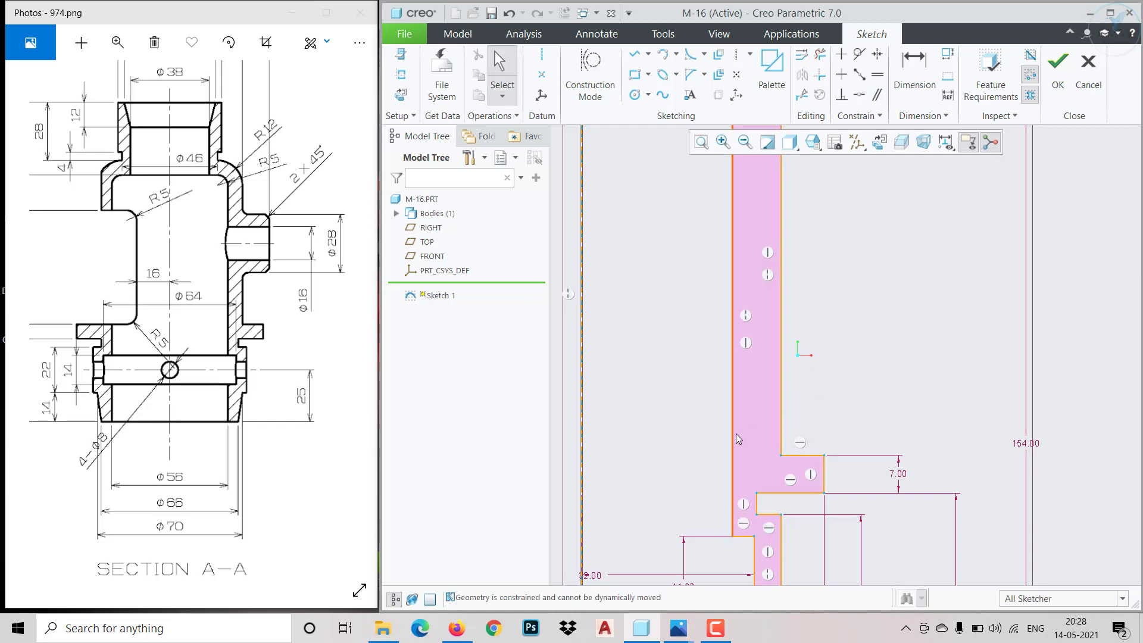
left_click(734, 528)
mouse_move(756, 510)
left_mouse_down()
mouse_move(767, 511)
mouse_move(759, 513)
left_mouse_up()
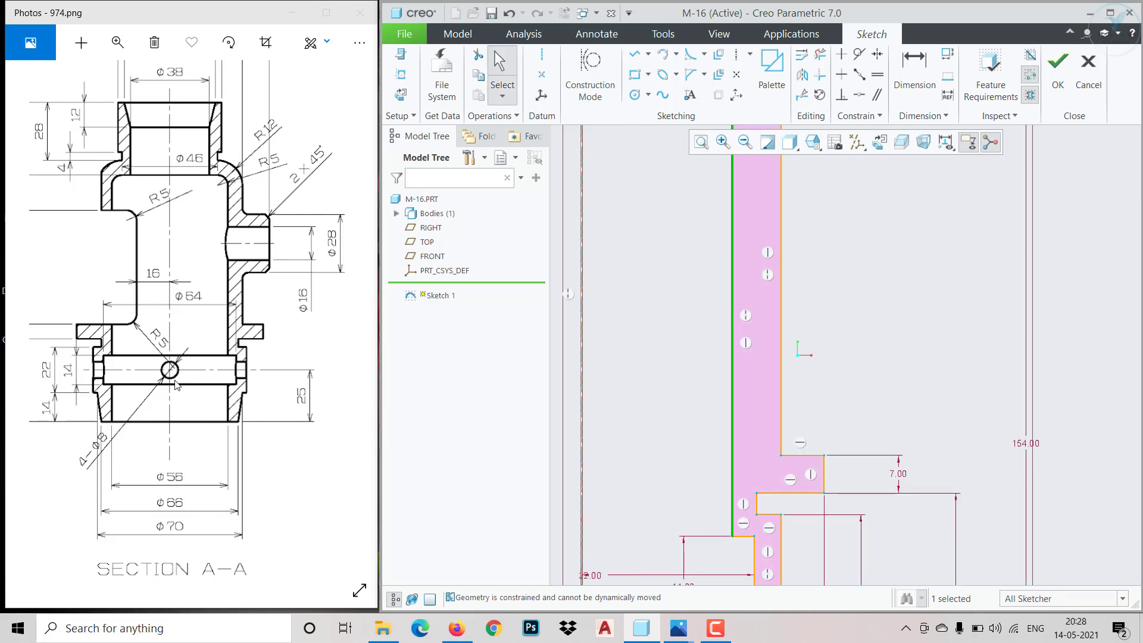
left_click_drag(178, 381, 320, 399)
mouse_move(164, 438)
left_mouse_down()
mouse_move(278, 438)
mouse_move(201, 431)
mouse_move(228, 430)
mouse_move(230, 409)
mouse_move(244, 410)
left_mouse_up()
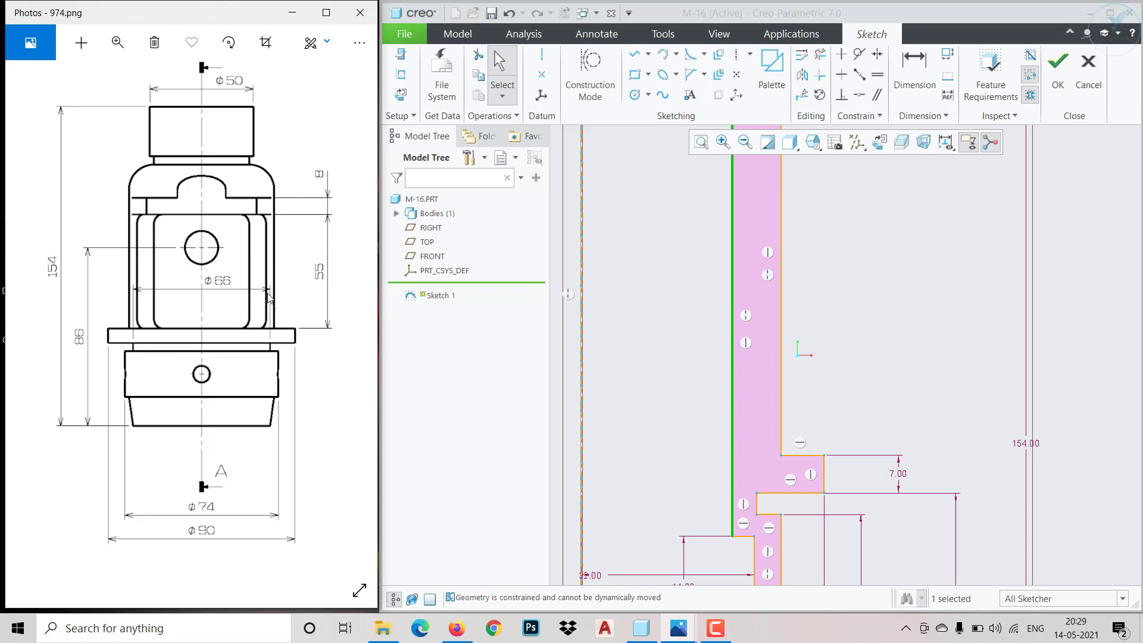
left_click_drag(250, 425, 142, 367)
left_click_drag(228, 391, 123, 395)
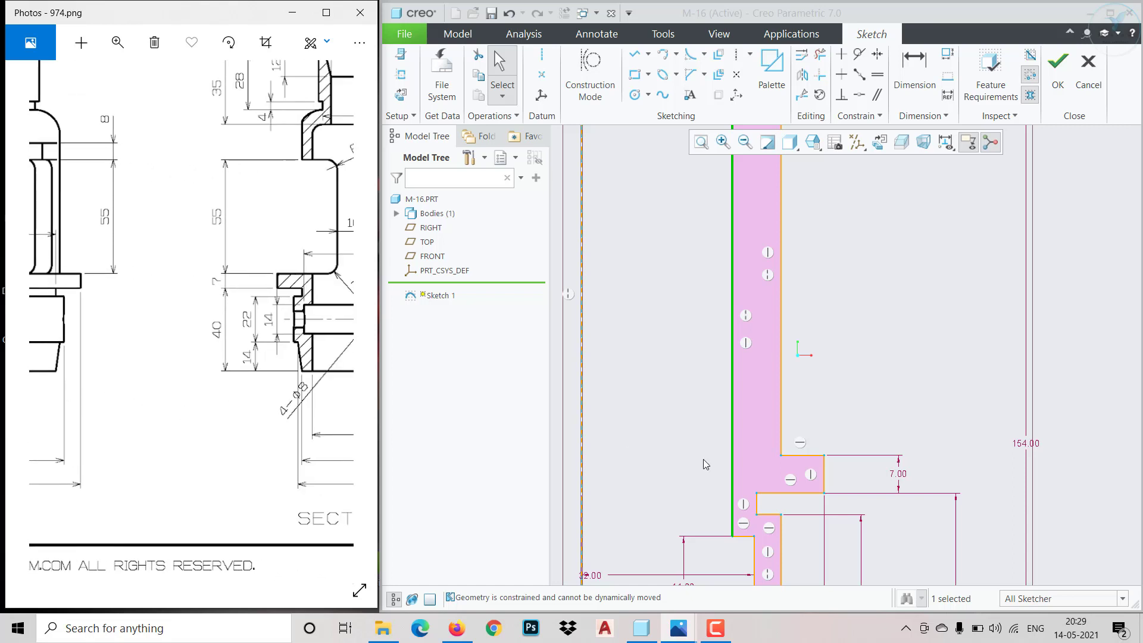
mouse_move(701, 458)
left_mouse_down()
mouse_move(684, 353)
mouse_move(668, 398)
left_mouse_up()
mouse_move(221, 406)
left_mouse_down()
mouse_move(133, 390)
mouse_move(119, 403)
mouse_move(142, 428)
left_mouse_up()
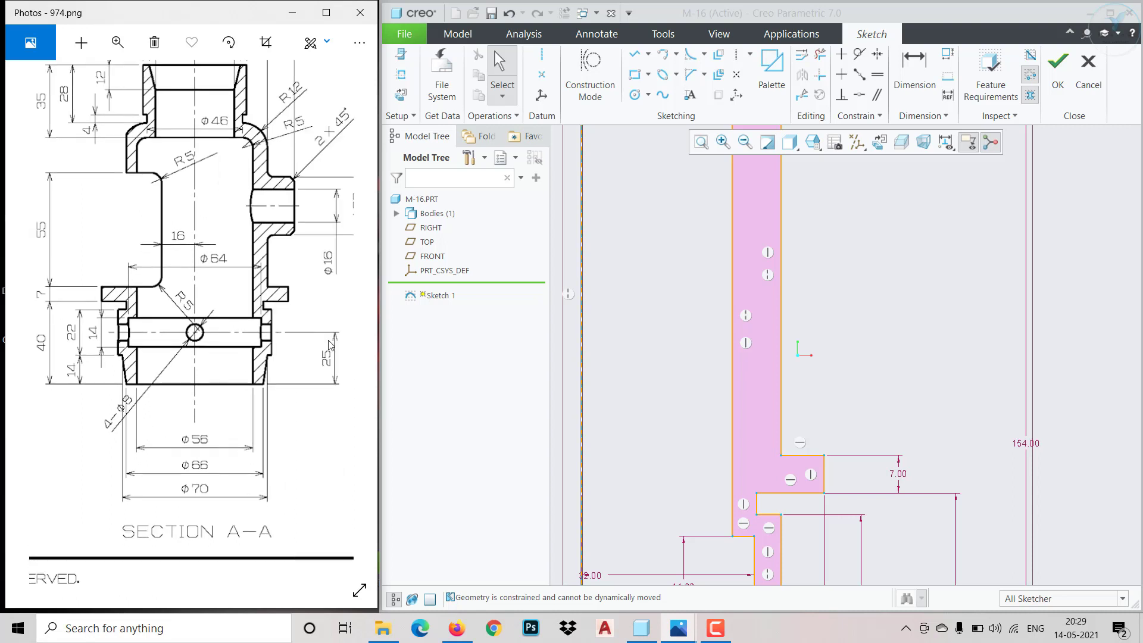
scroll(738, 469, "up", 3)
scroll(759, 560, "down", 4)
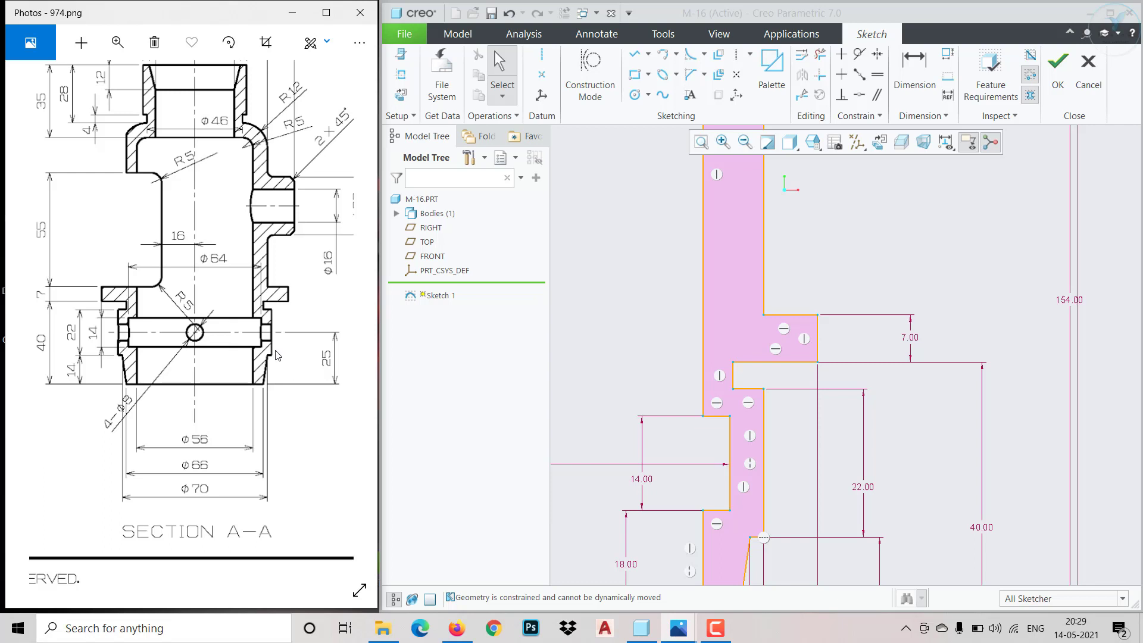
left_click_drag(214, 320, 235, 407)
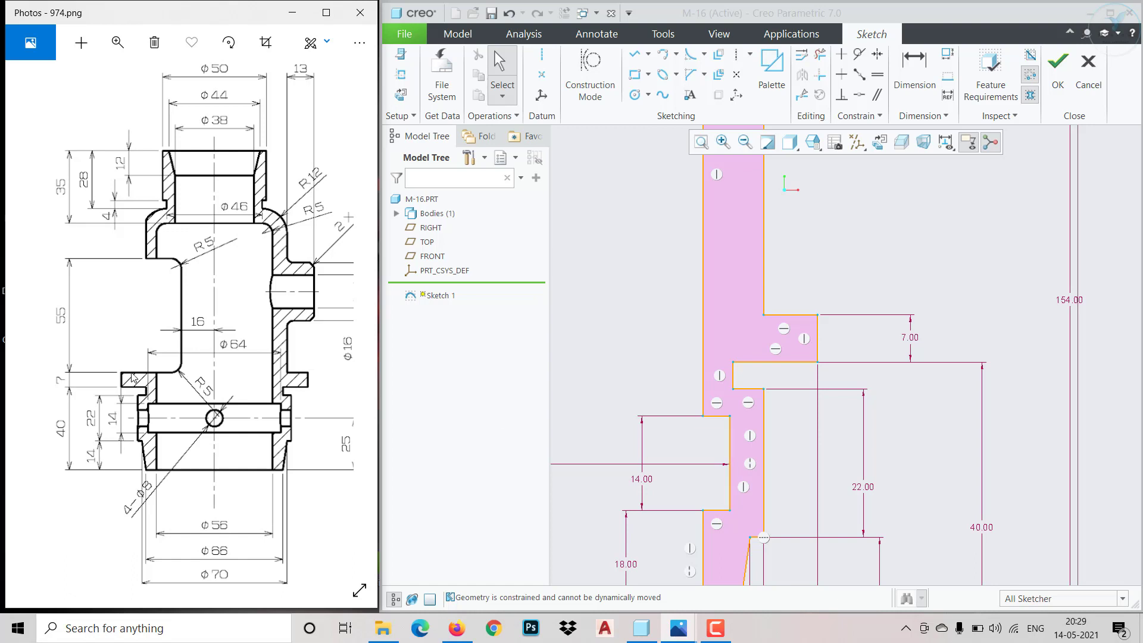
left_click_drag(114, 345, 143, 398)
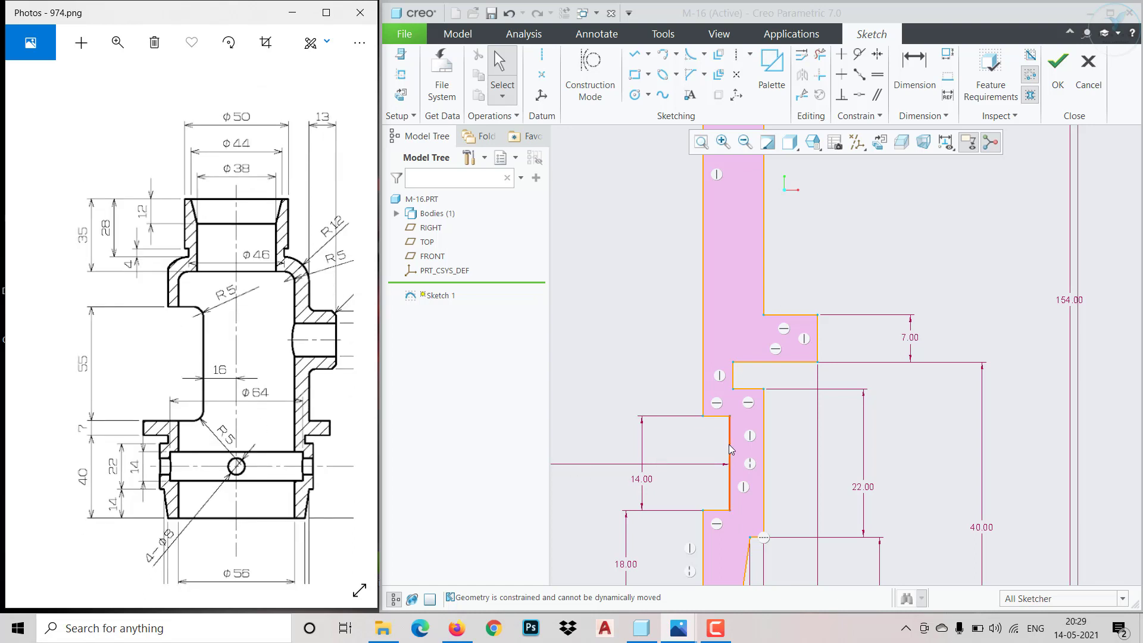
Make the vertical wall of the outer groove below the flange coincident with the vertical wall of the 14 mm high inner recess
left_click(861, 94)
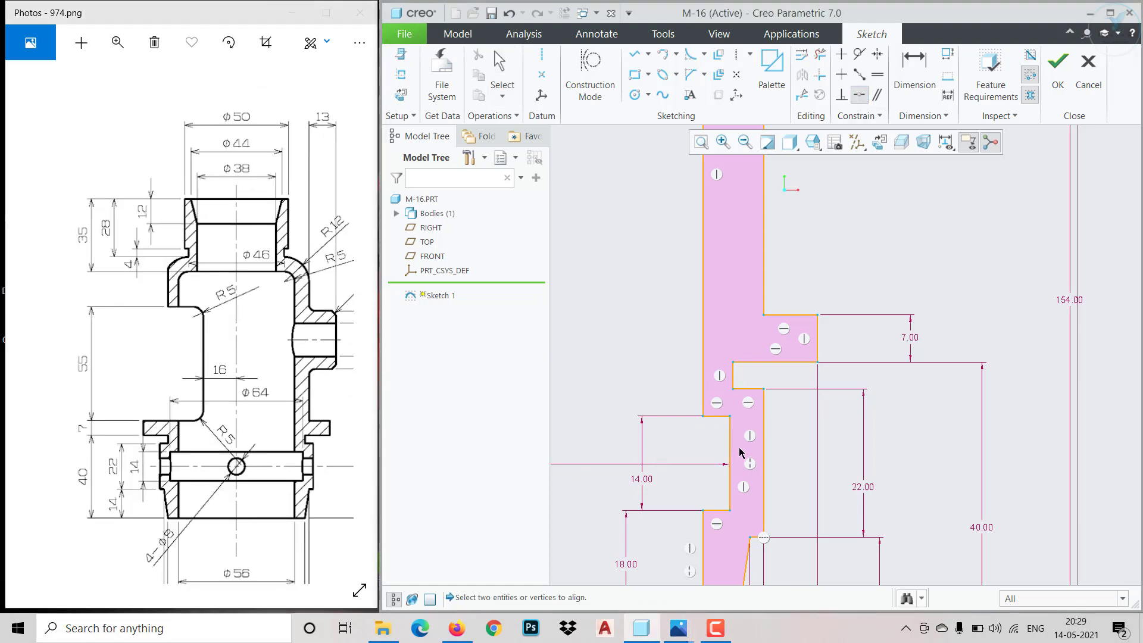
left_click(731, 457)
left_click(734, 380)
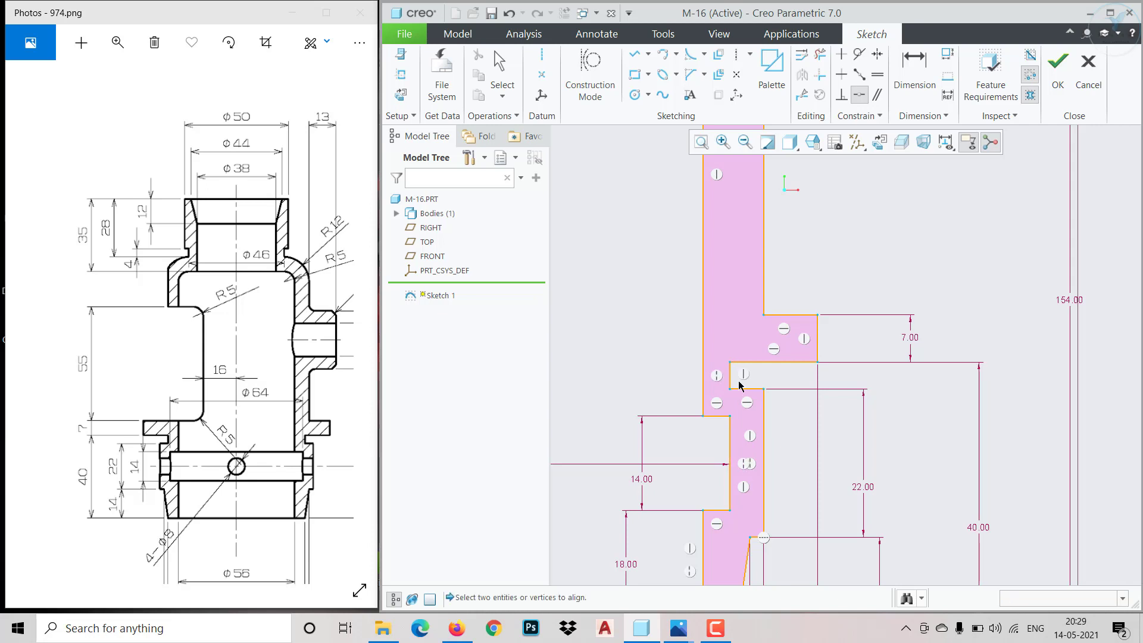
middle_click(804, 432)
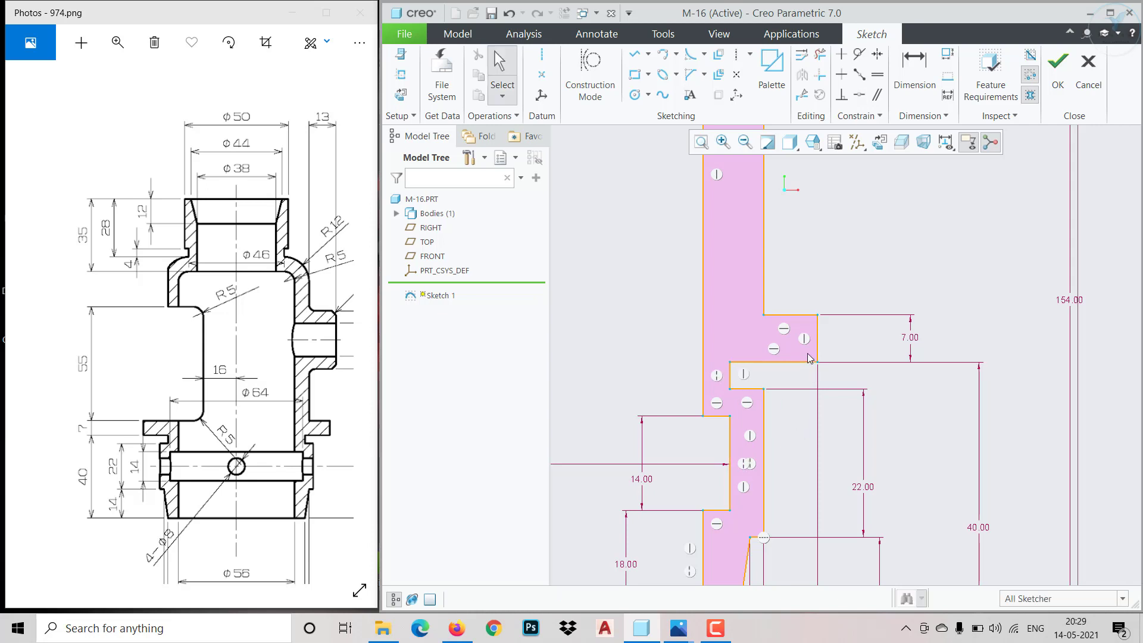
Test the flange's upper edge for free movement and finish the half cross-section sketch
left_click_drag(803, 315, 801, 270)
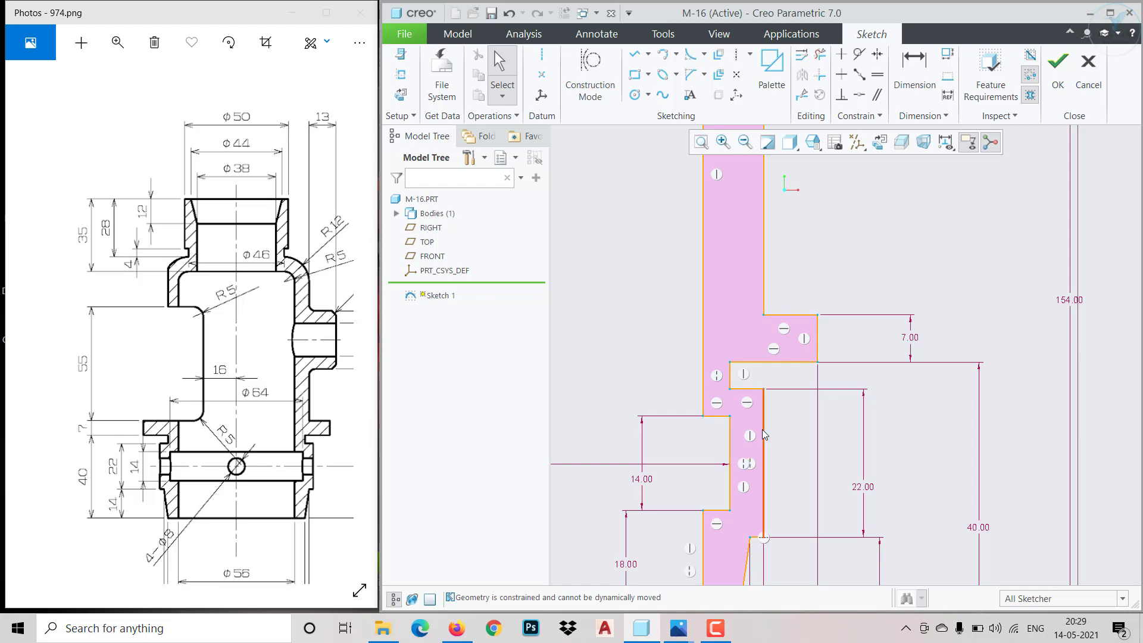
scroll(771, 498, "up", 3)
scroll(766, 348, "down", 6)
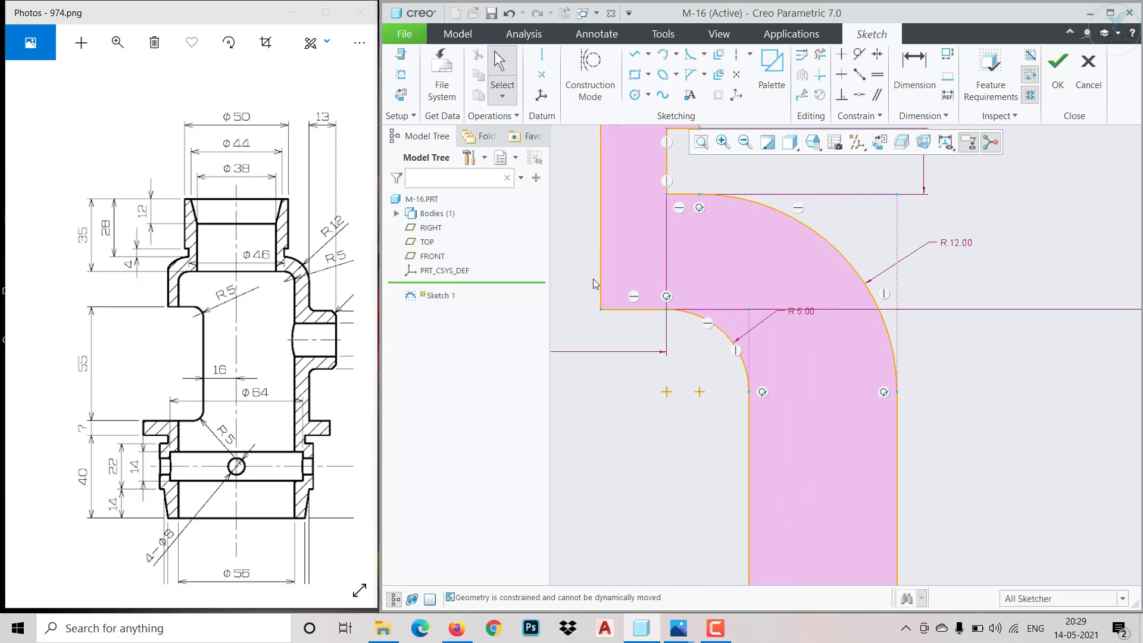
scroll(584, 252, "up", 10)
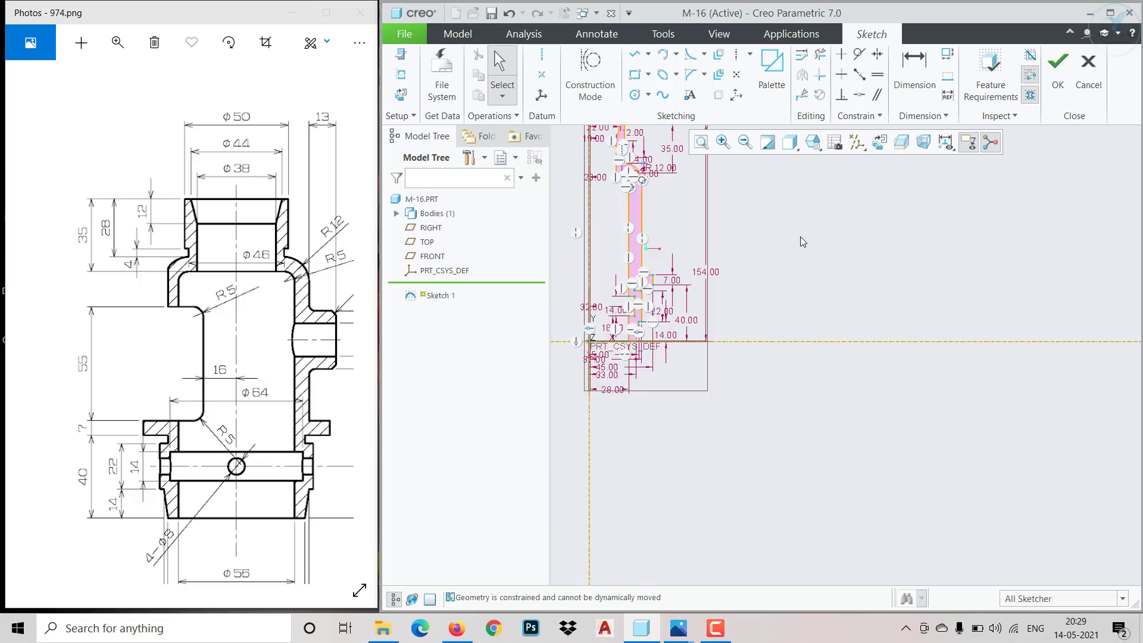
left_click(1058, 69)
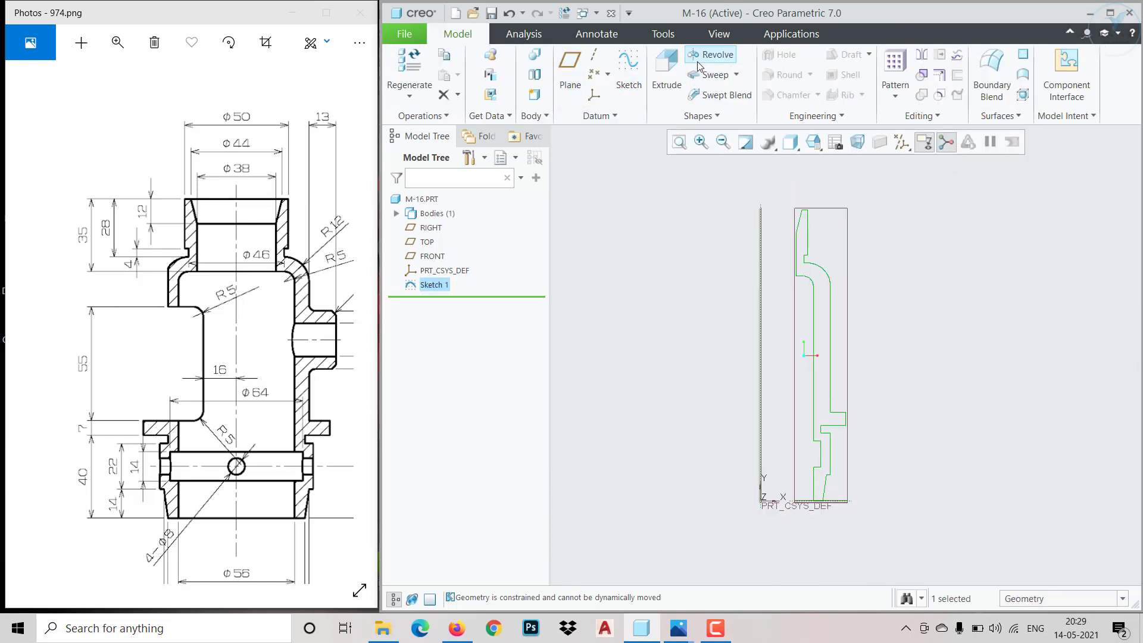
Revolve the half cross-section profile 360 degrees as a solid about the part's vertical axis
left_click(702, 54)
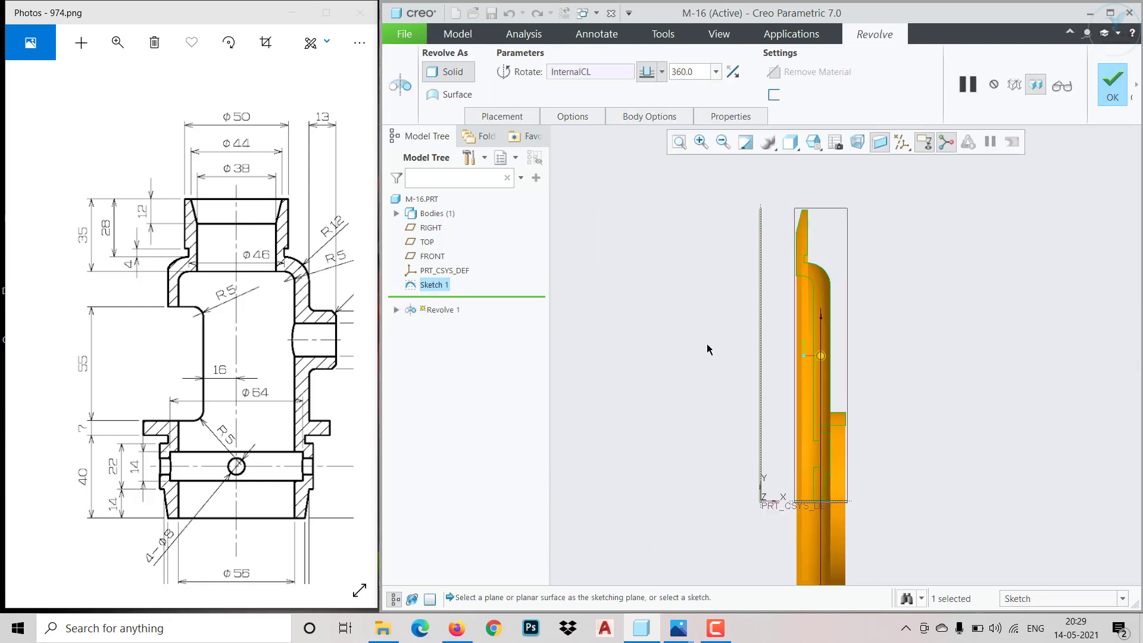
left_click(574, 73)
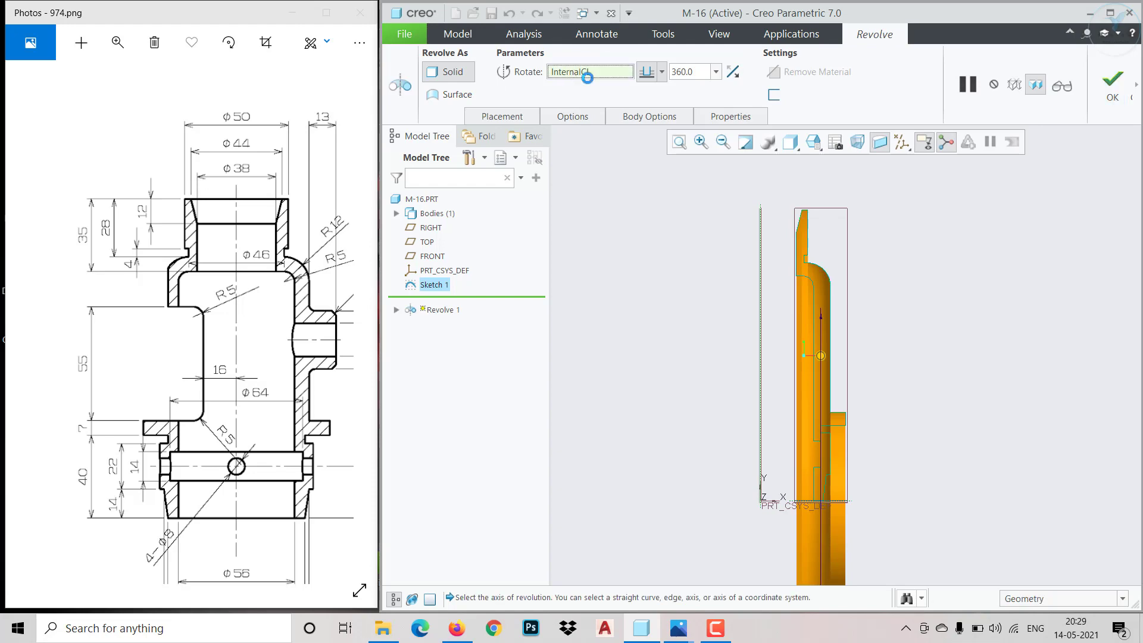
left_click(761, 281)
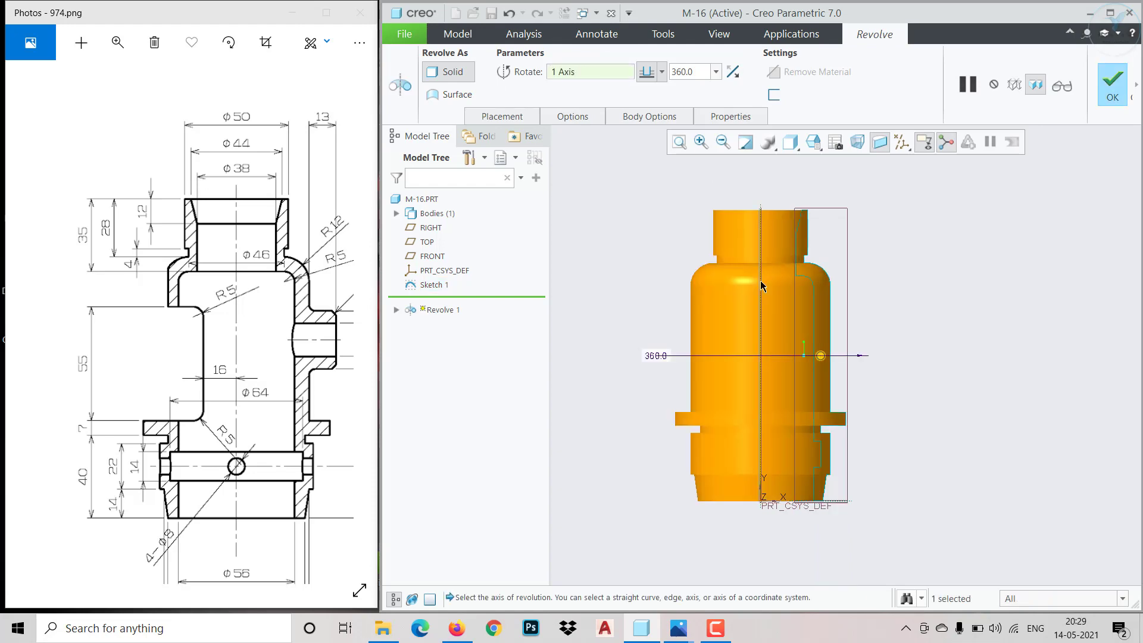
middle_click_drag(835, 342, 831, 382)
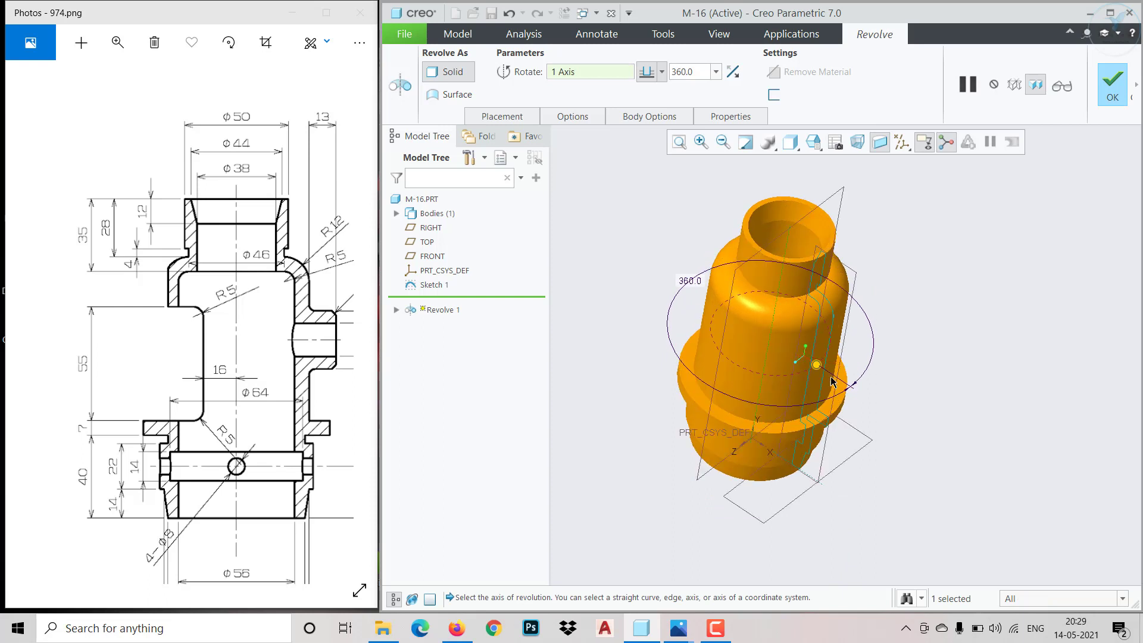
left_click(1106, 91)
mouse_move(919, 411)
middle_mouse_down()
mouse_move(857, 332)
mouse_move(921, 359)
mouse_move(1038, 378)
mouse_move(993, 365)
middle_mouse_up()
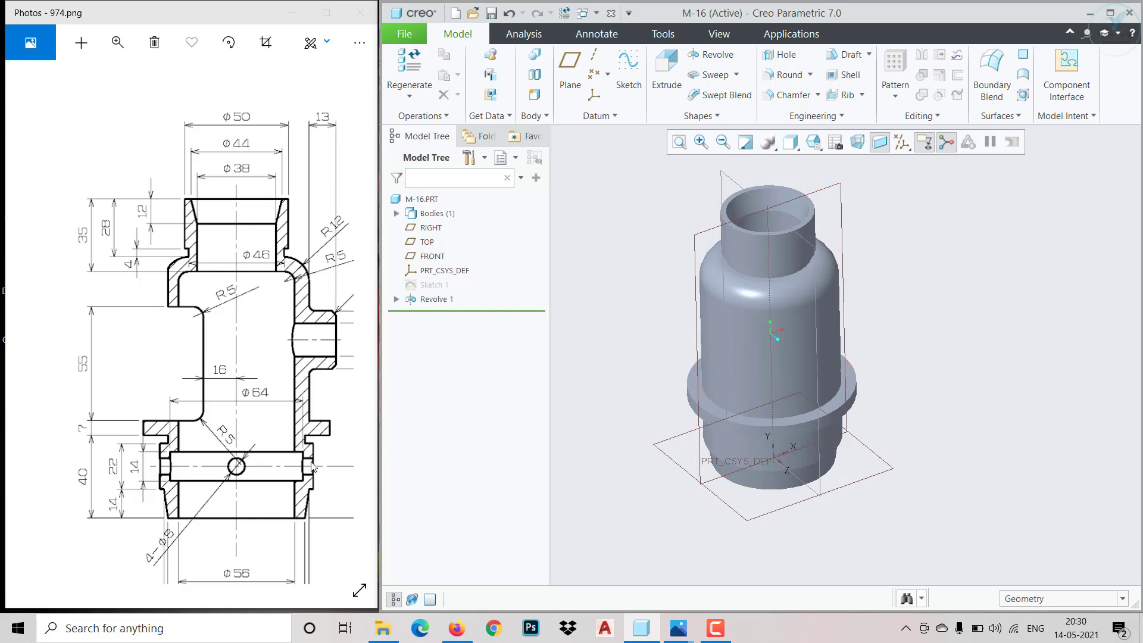
Check the side port in the reference views and create a datum plane offset 50 mm from the FRONT plane
left_click_drag(313, 472, 303, 331)
left_click_drag(166, 439, 329, 472)
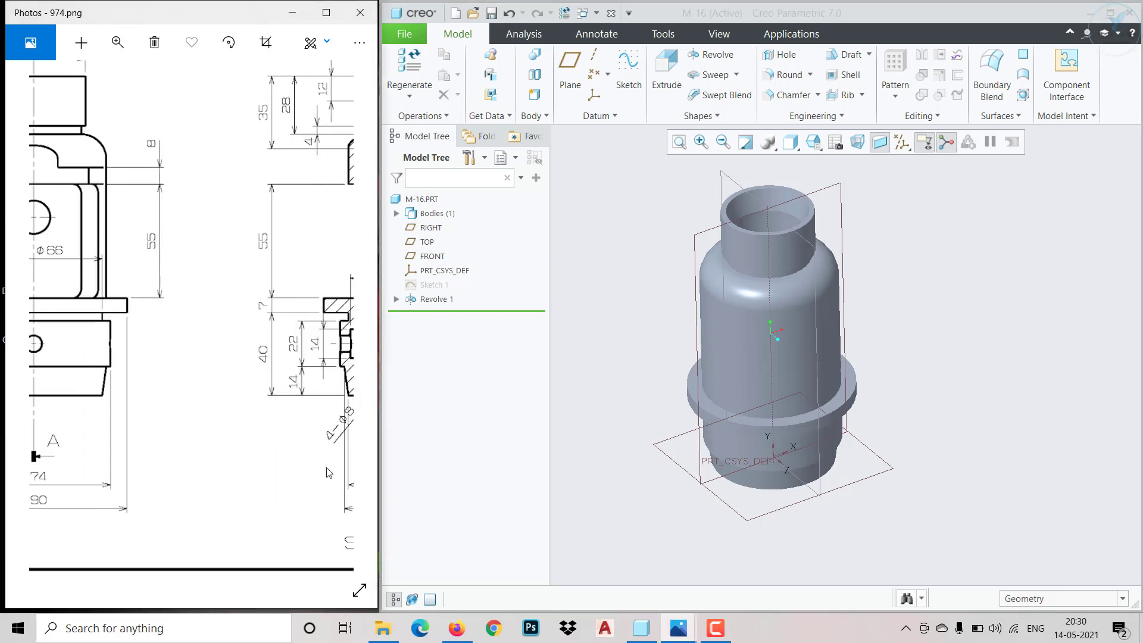
mouse_move(201, 455)
left_mouse_down()
mouse_move(331, 477)
mouse_move(106, 451)
left_mouse_up()
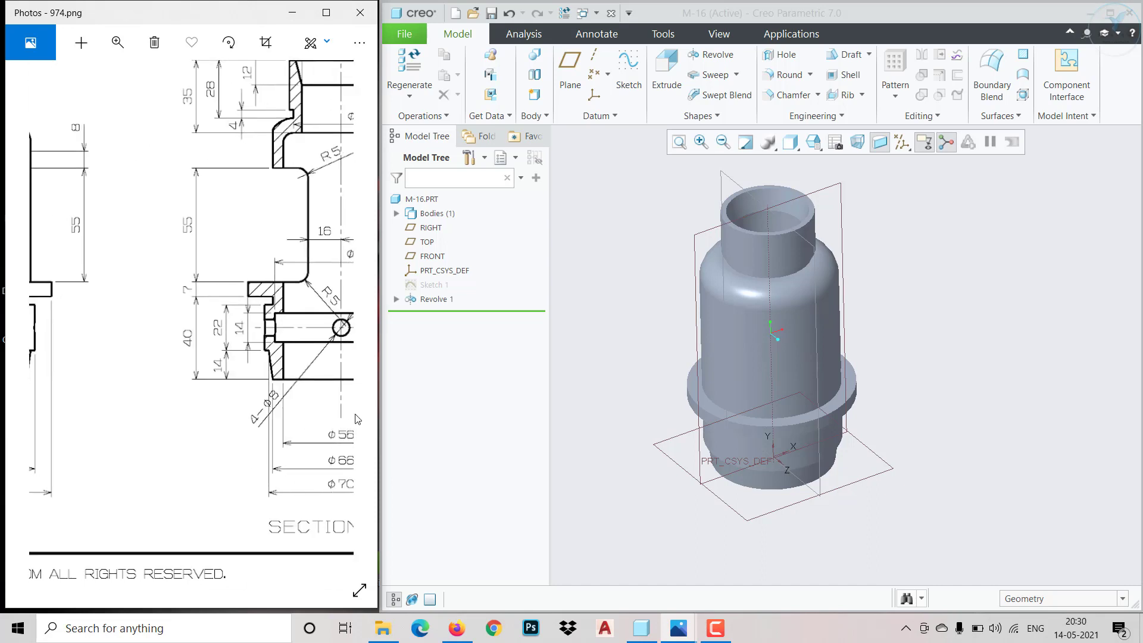
mouse_move(344, 421)
left_mouse_down()
mouse_move(305, 411)
mouse_move(187, 440)
left_mouse_up()
left_click_drag(266, 387, 235, 430)
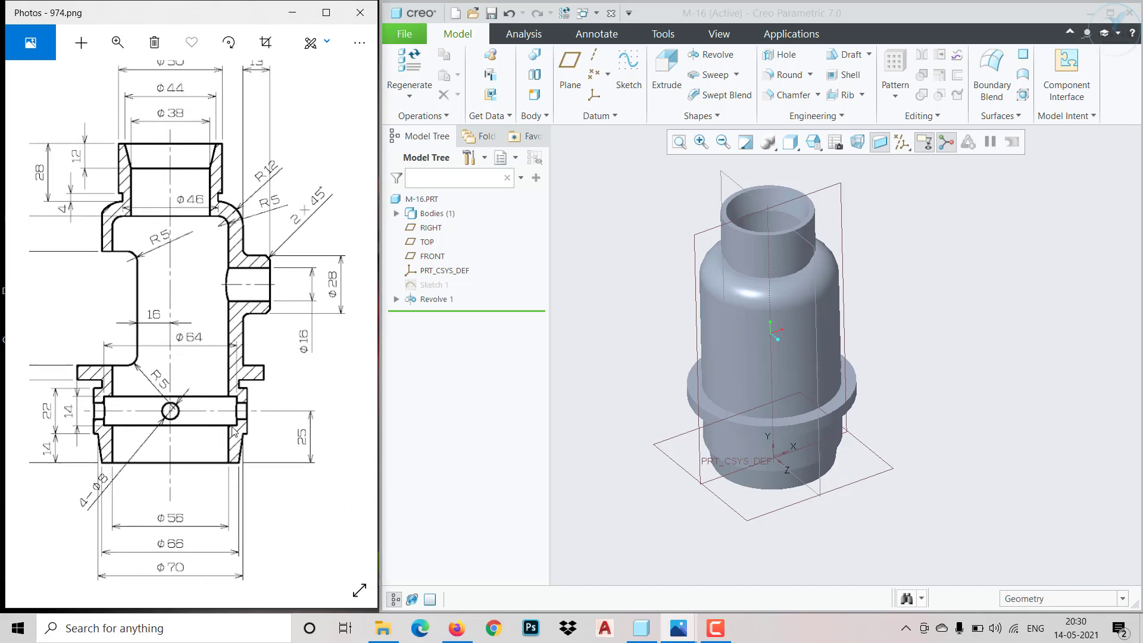
left_click_drag(281, 114, 268, 209)
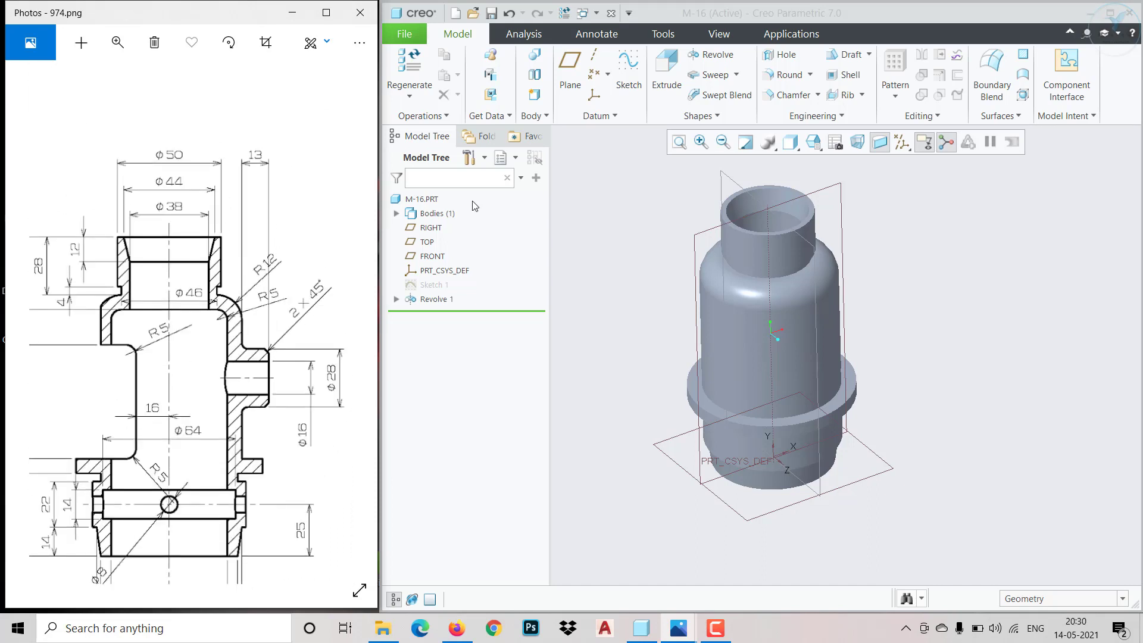
left_click(570, 77)
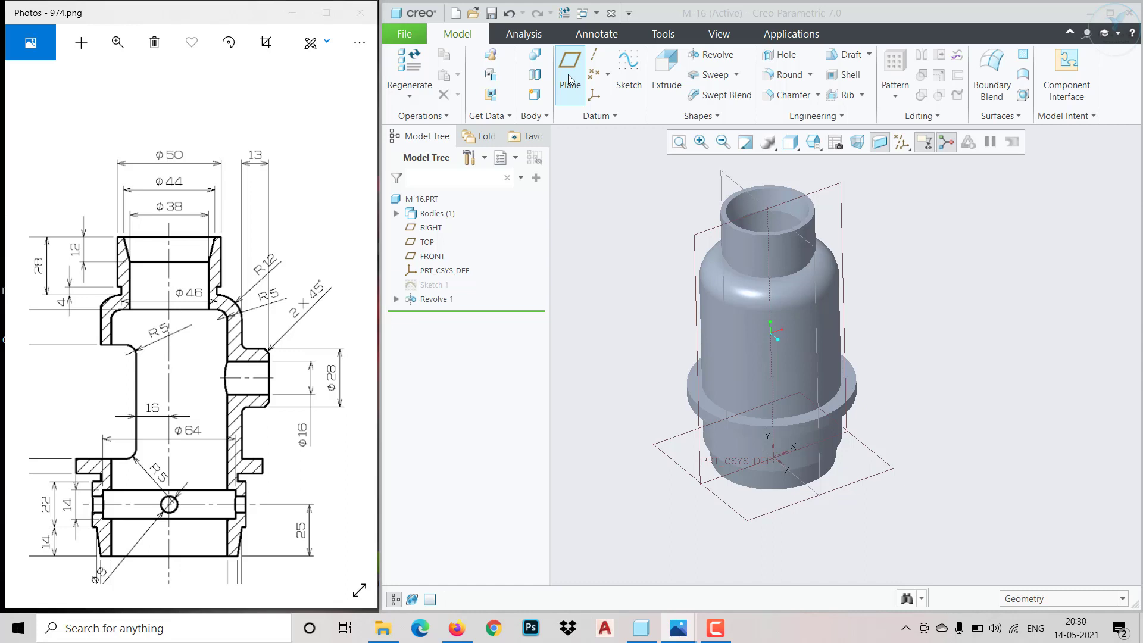
left_click(698, 236)
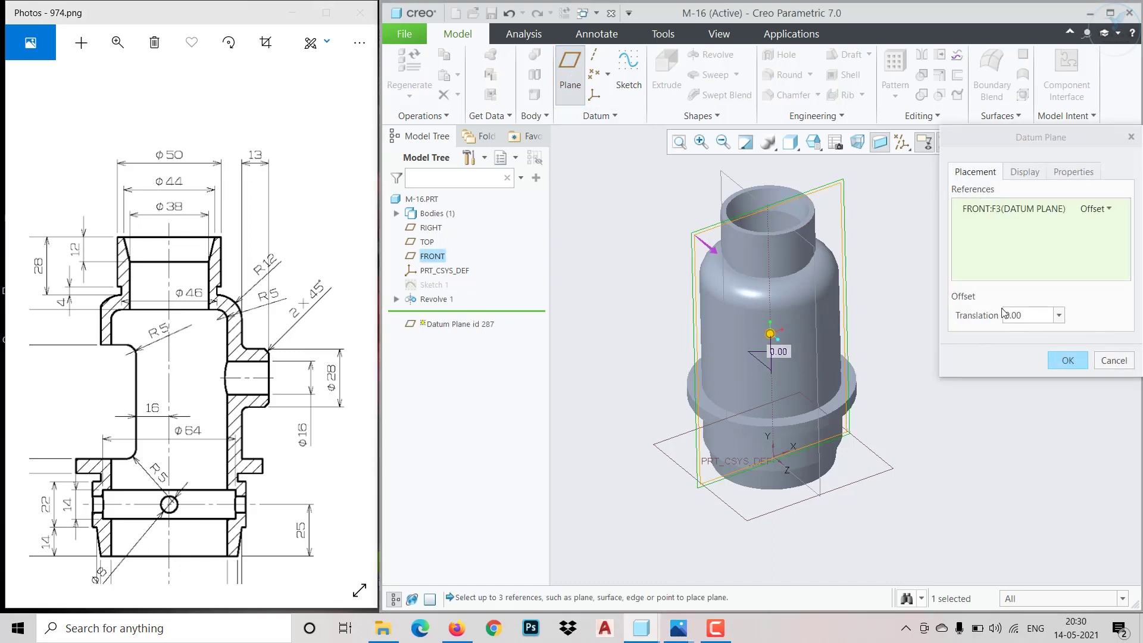
double_click(1023, 316)
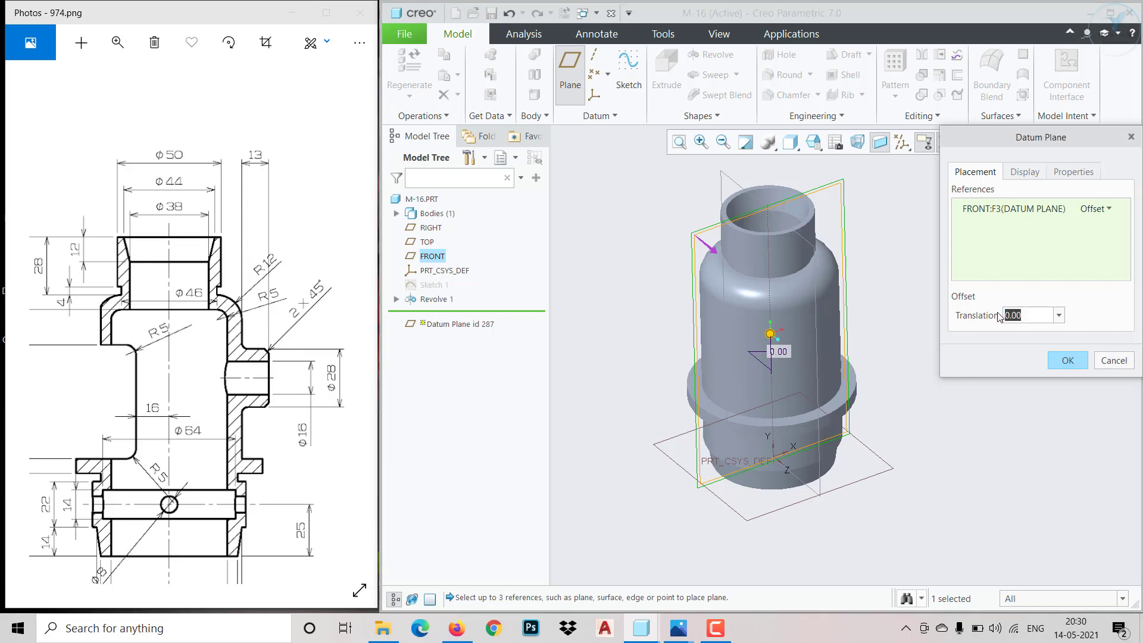
type("50")
key("Return")
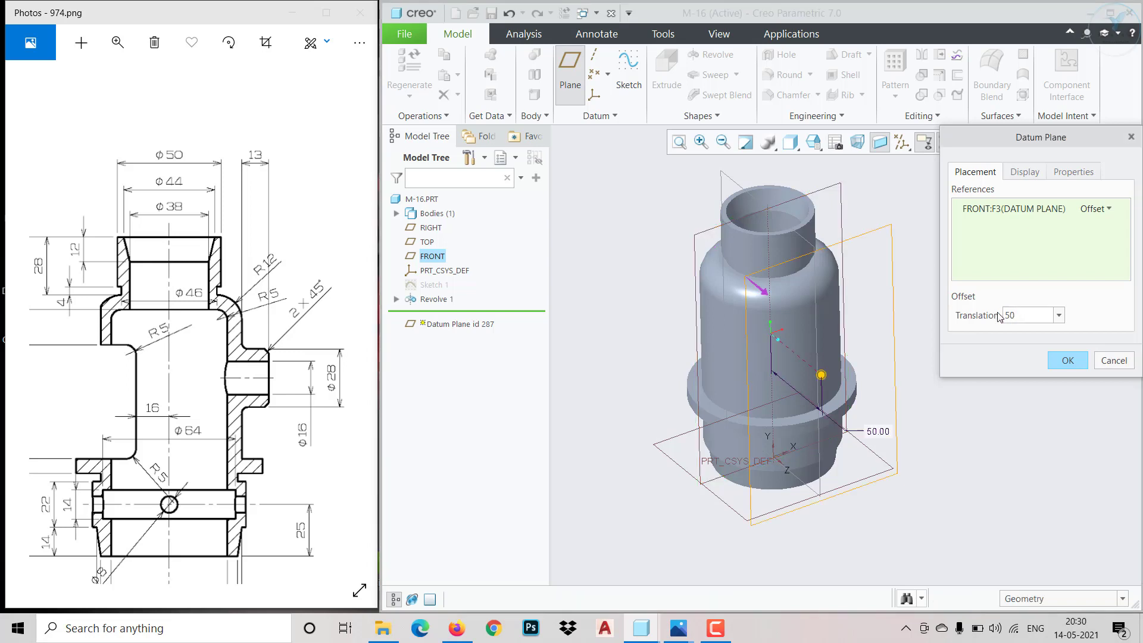
left_click(1068, 360)
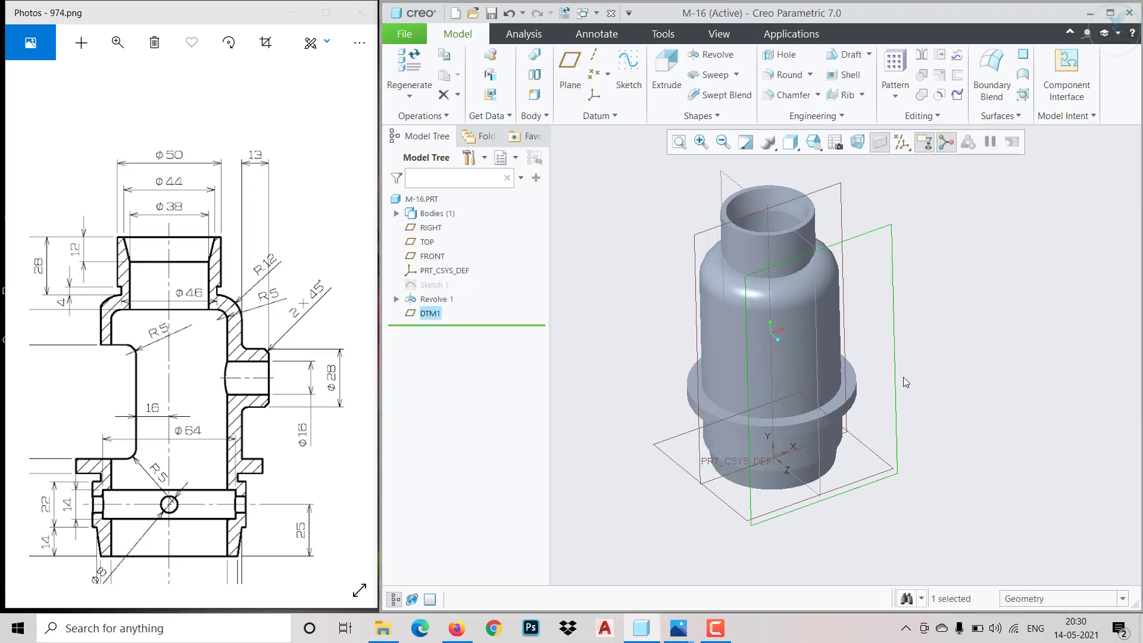
Start a sketch on the new offset datum plane and draw a circle centred on the vertical axis, partway up the main body
middle_click_drag(887, 376, 939, 422)
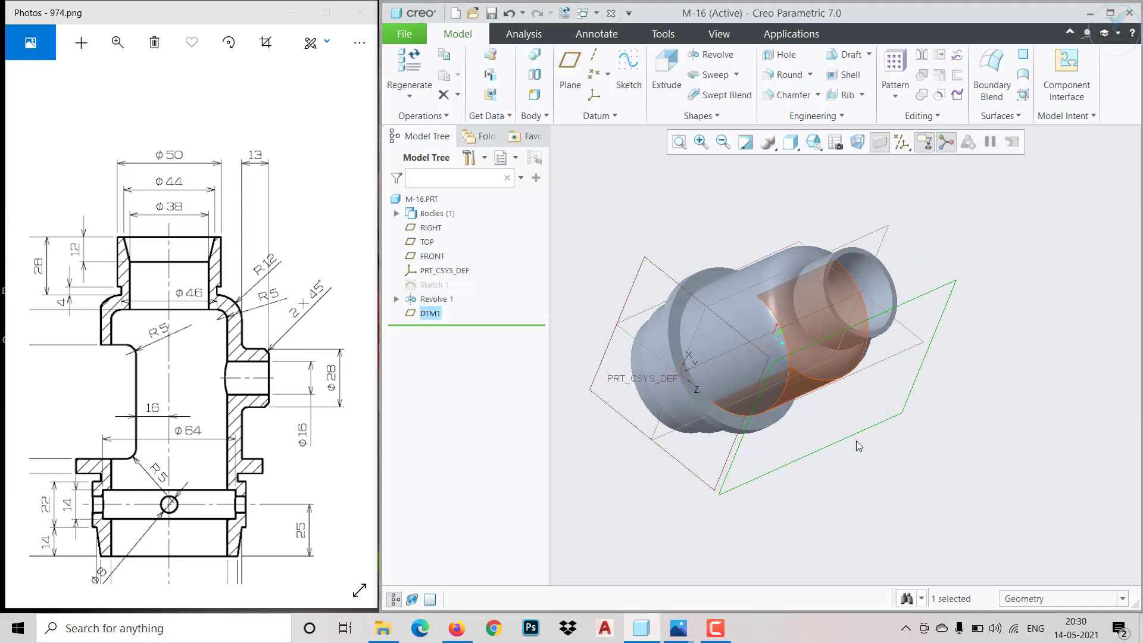
middle_click_drag(878, 451, 827, 297)
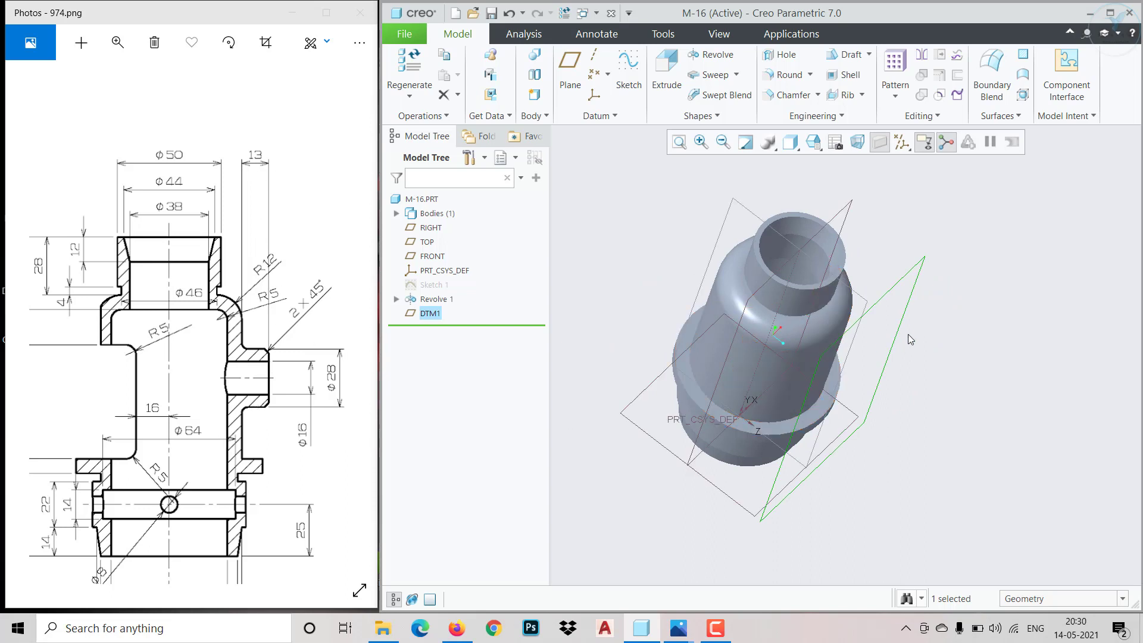
left_click(628, 65)
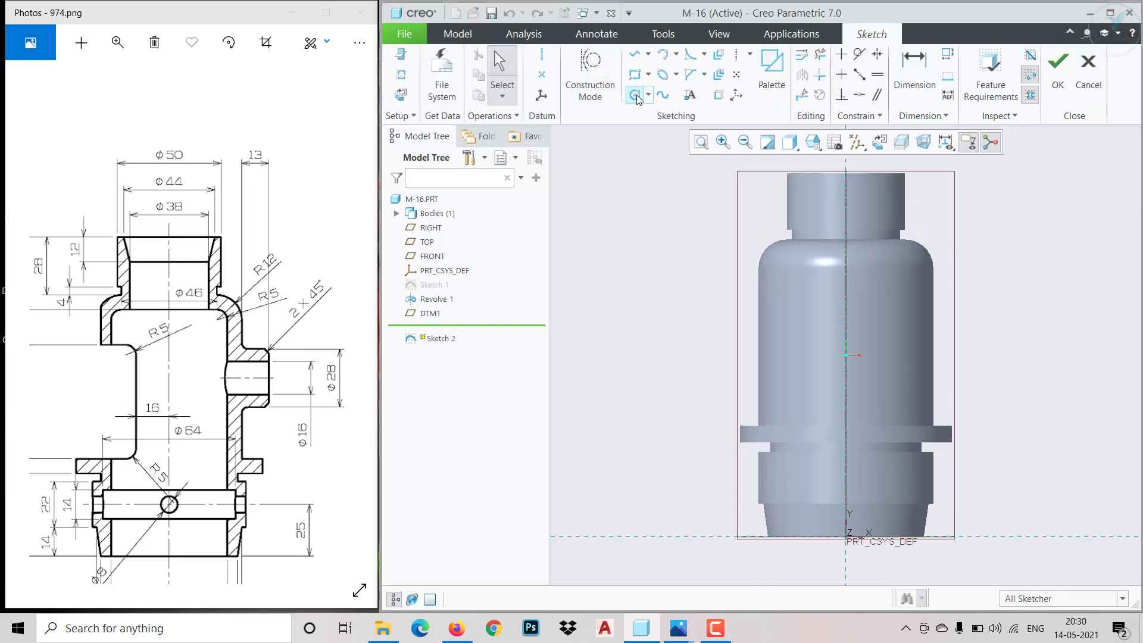
left_click(637, 97)
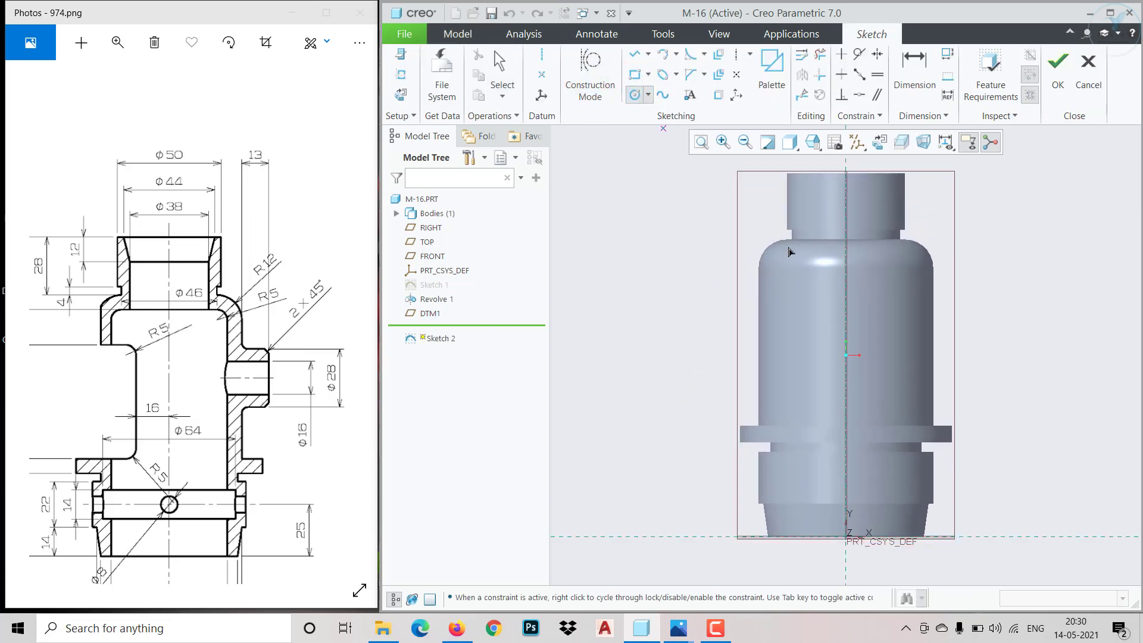
left_click(845, 332)
left_click(870, 315)
middle_click(903, 307)
Dimension the circle's diameter as 28 mm
left_click(857, 311)
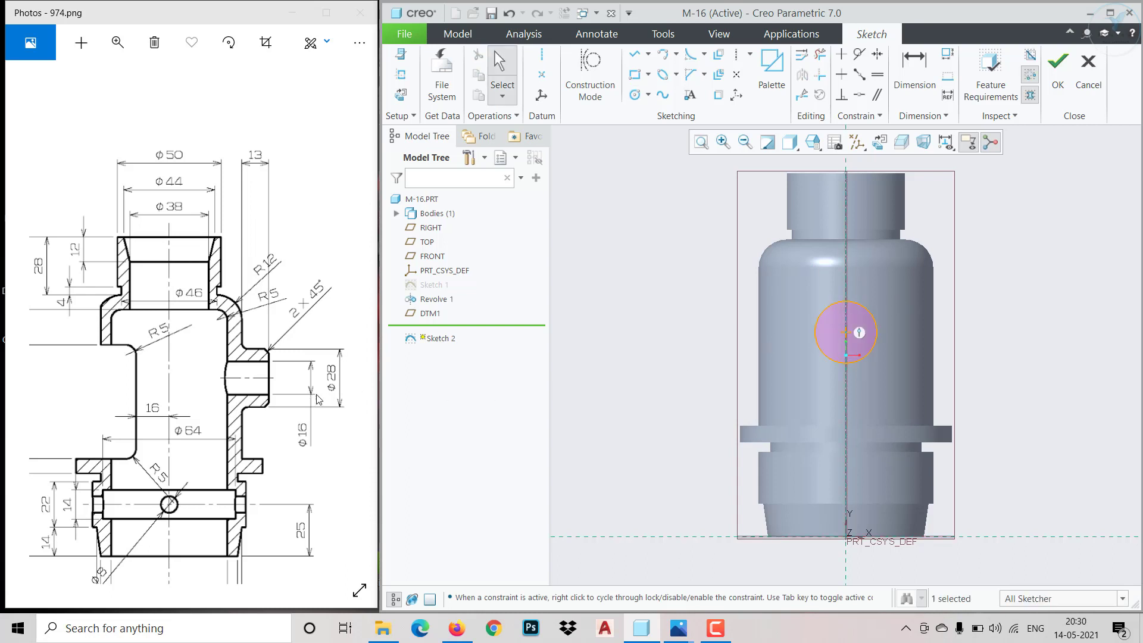
left_click(873, 318)
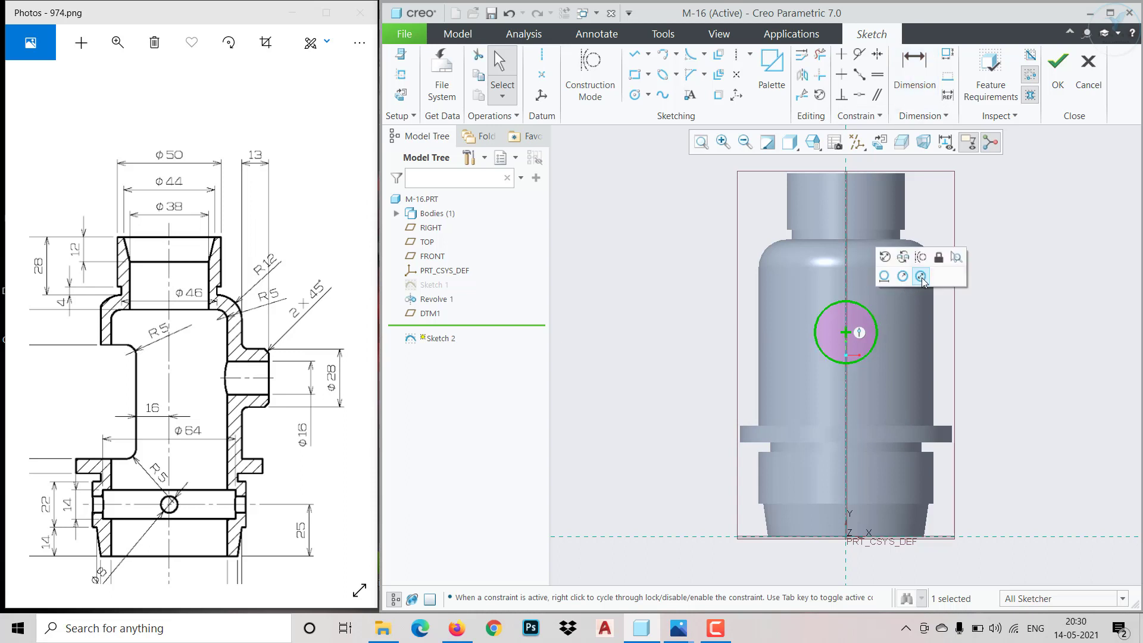
left_click(921, 277)
type("28")
key("Return")
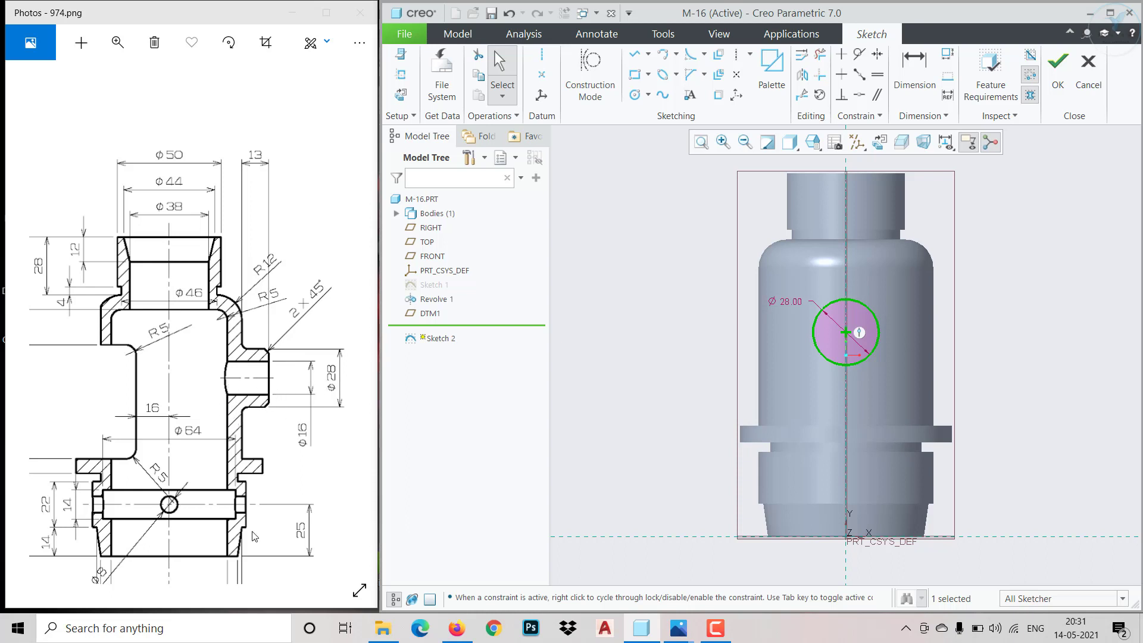
Dimension the circle's centre 86 mm above the part's base, as in the reference front view, and finish the sketch
left_click_drag(164, 475, 328, 481)
mouse_move(73, 466)
left_mouse_down()
mouse_move(169, 466)
mouse_move(312, 433)
left_mouse_up()
left_click_drag(76, 495, 131, 485)
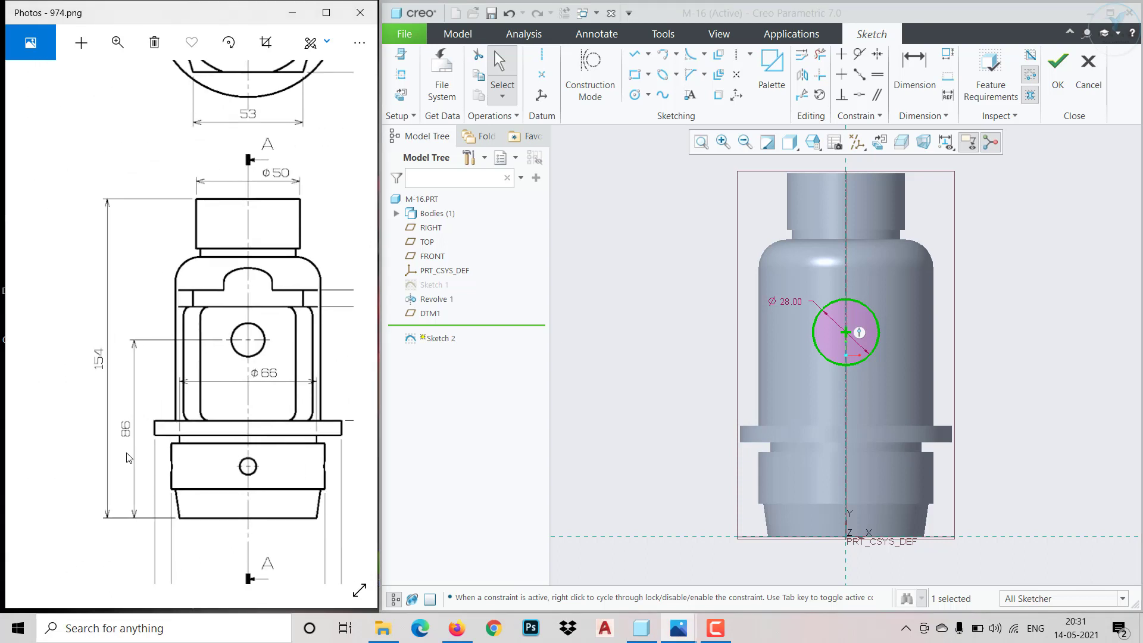
left_click(914, 67)
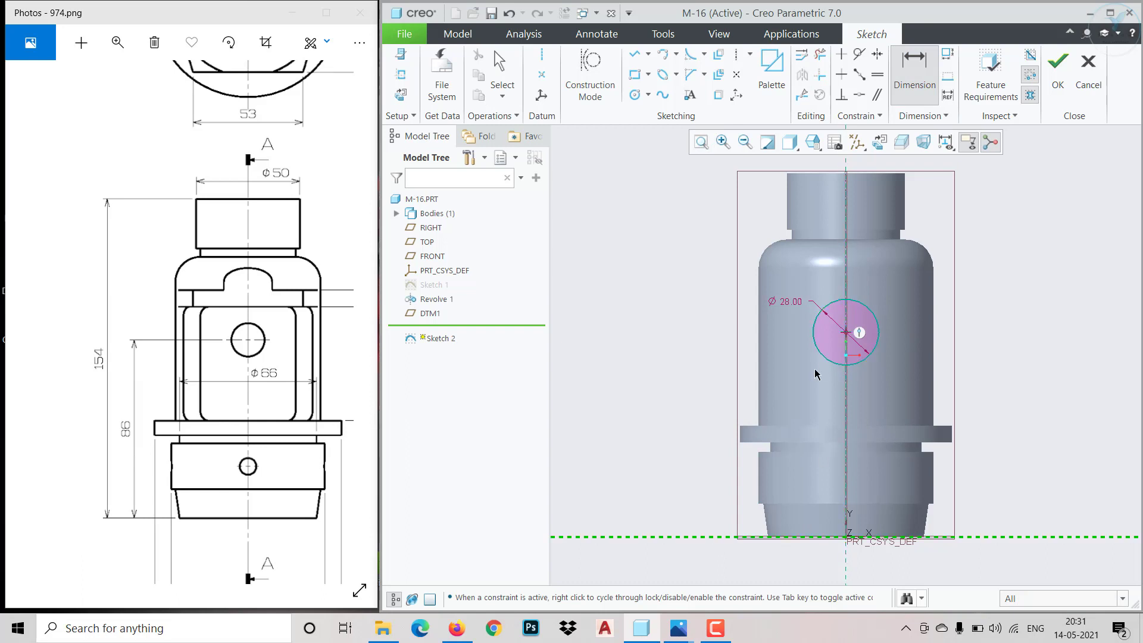
middle_click(670, 403)
type("86")
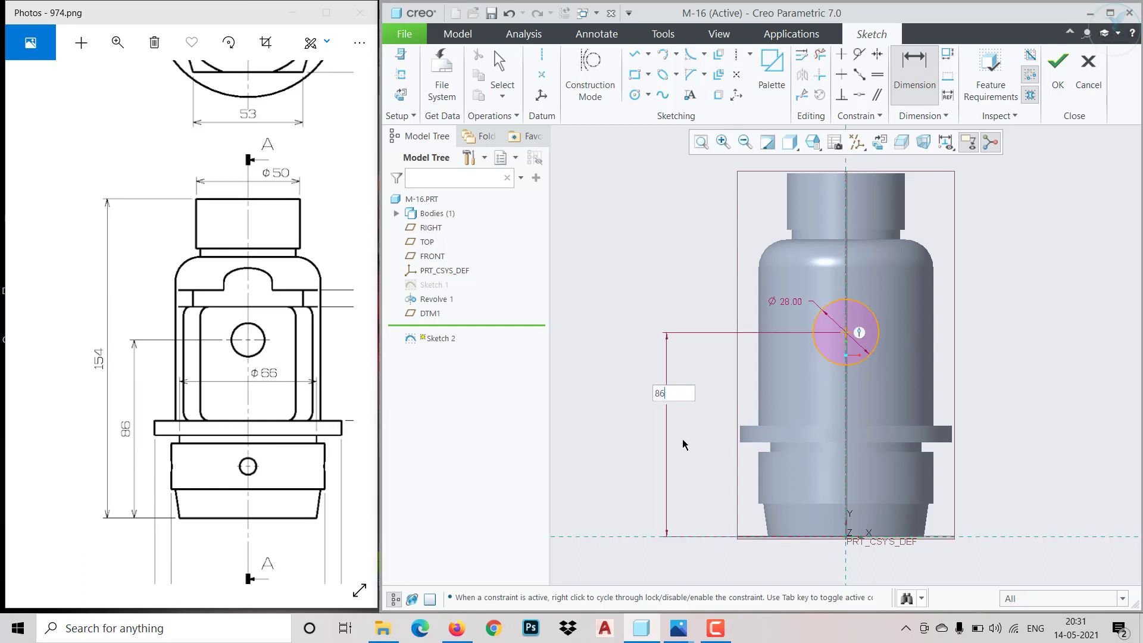
key("Return")
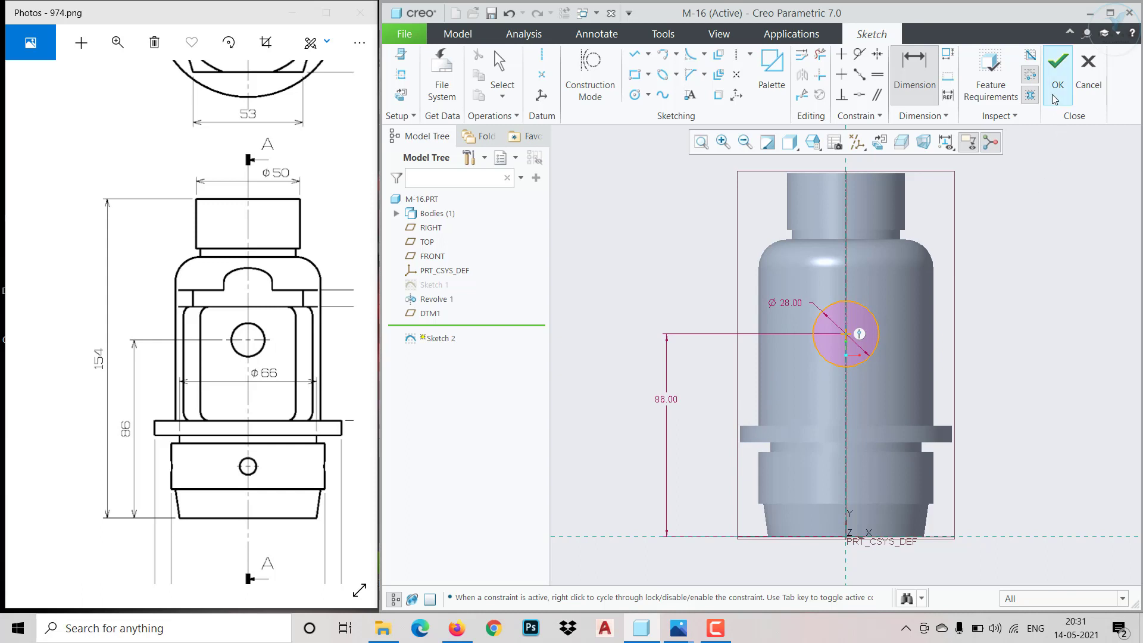
left_click(1058, 67)
Extrude the 28 mm circle as a solid from the offset plane toward the body, ending at its outer cylindrical surface
left_click(666, 69)
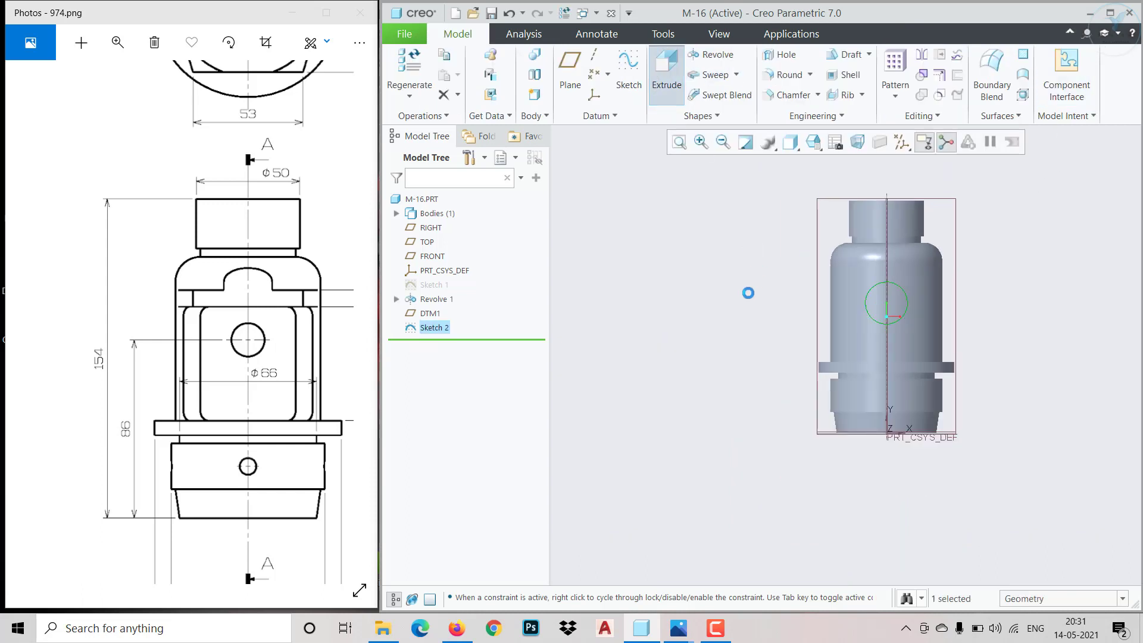
middle_click_drag(748, 291, 801, 358)
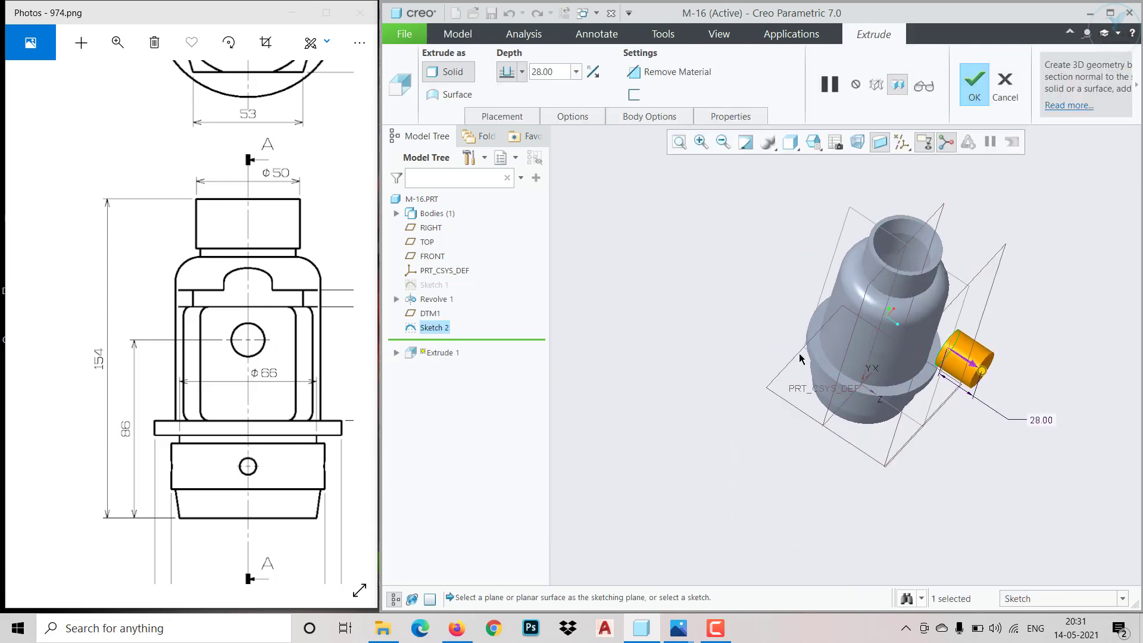
left_click(592, 72)
left_click(522, 71)
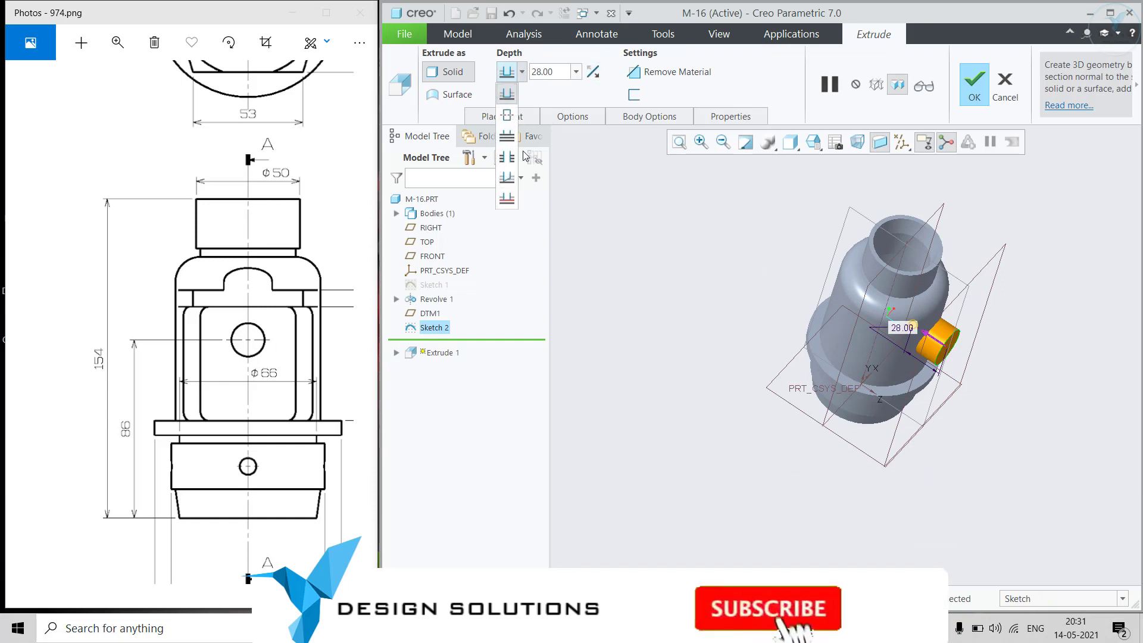
left_click(510, 200)
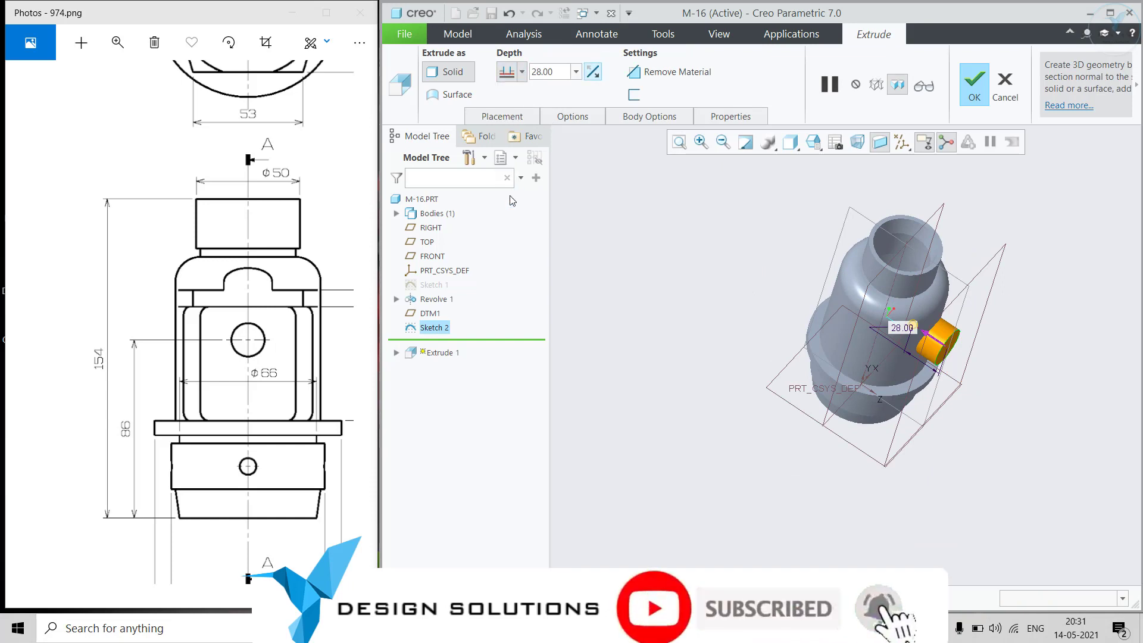
left_click(912, 358)
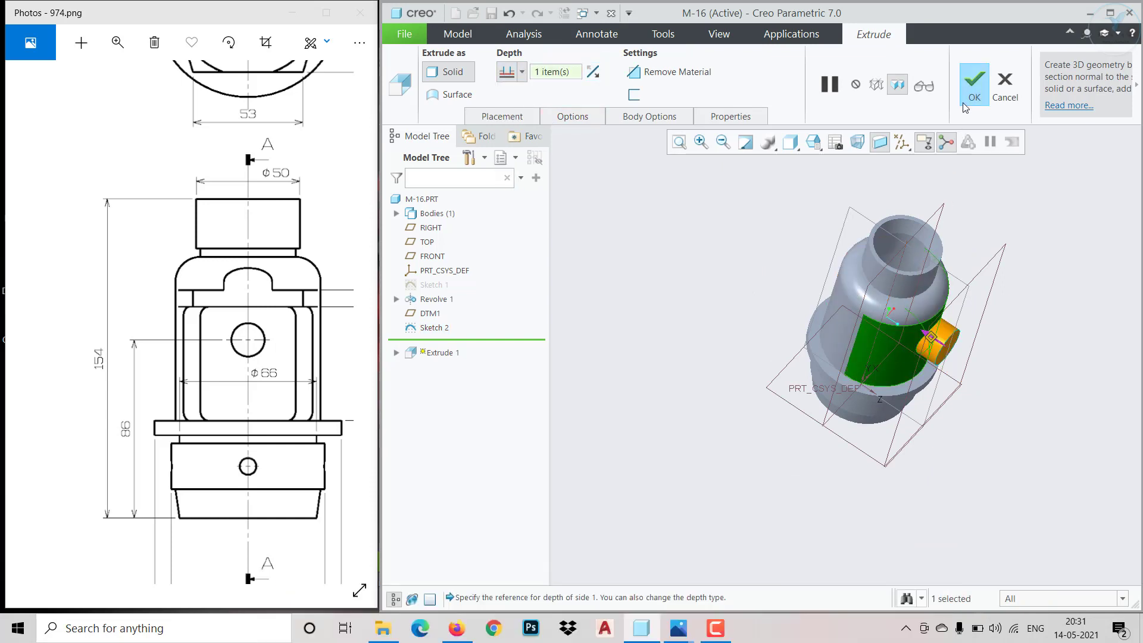
left_click(972, 89)
Check the port bore in the reference section view and start a sketch on the side boss's flat end face
scroll(1015, 327, "down", 5)
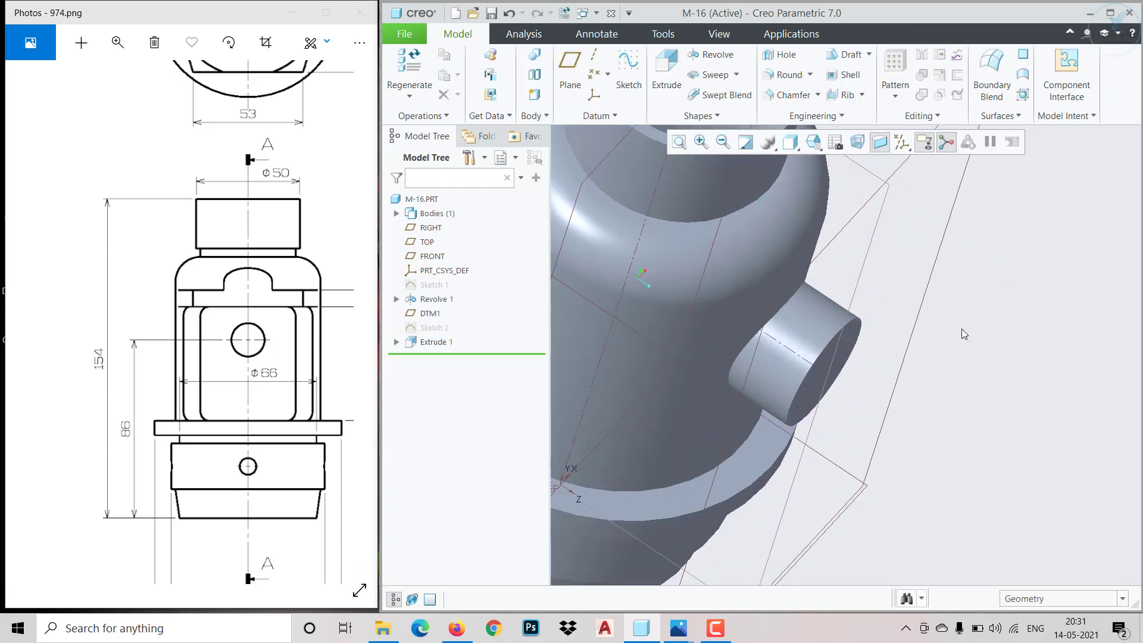
middle_click_drag(962, 329, 948, 295)
left_click_drag(257, 373, 105, 359)
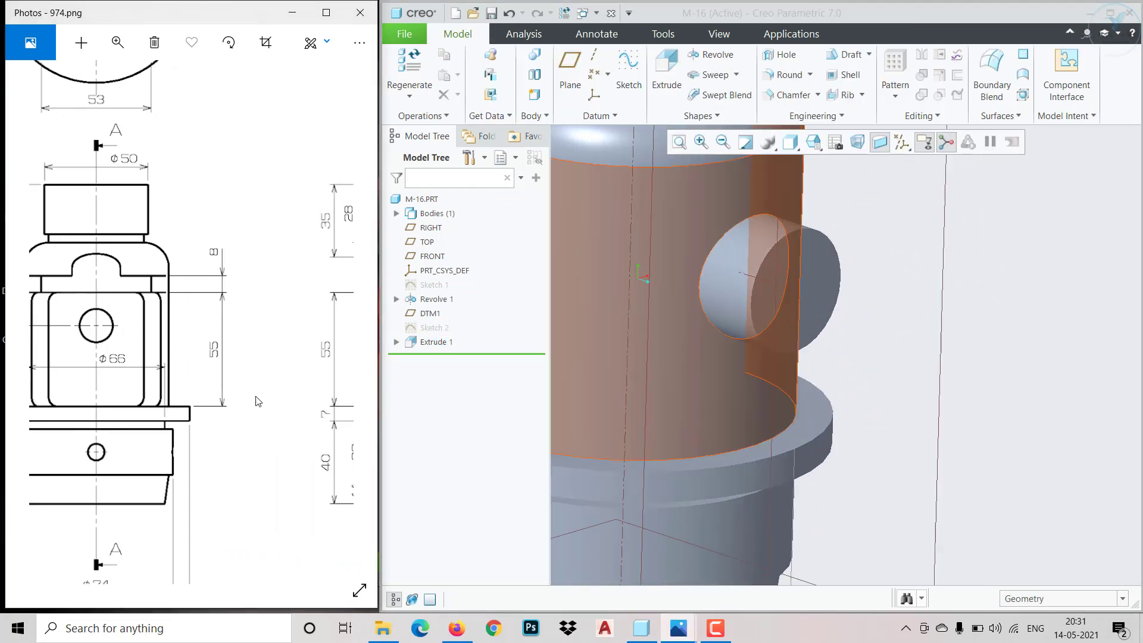
left_click_drag(256, 396, 98, 419)
mouse_move(298, 418)
left_mouse_down()
mouse_move(101, 397)
mouse_move(131, 407)
left_mouse_up()
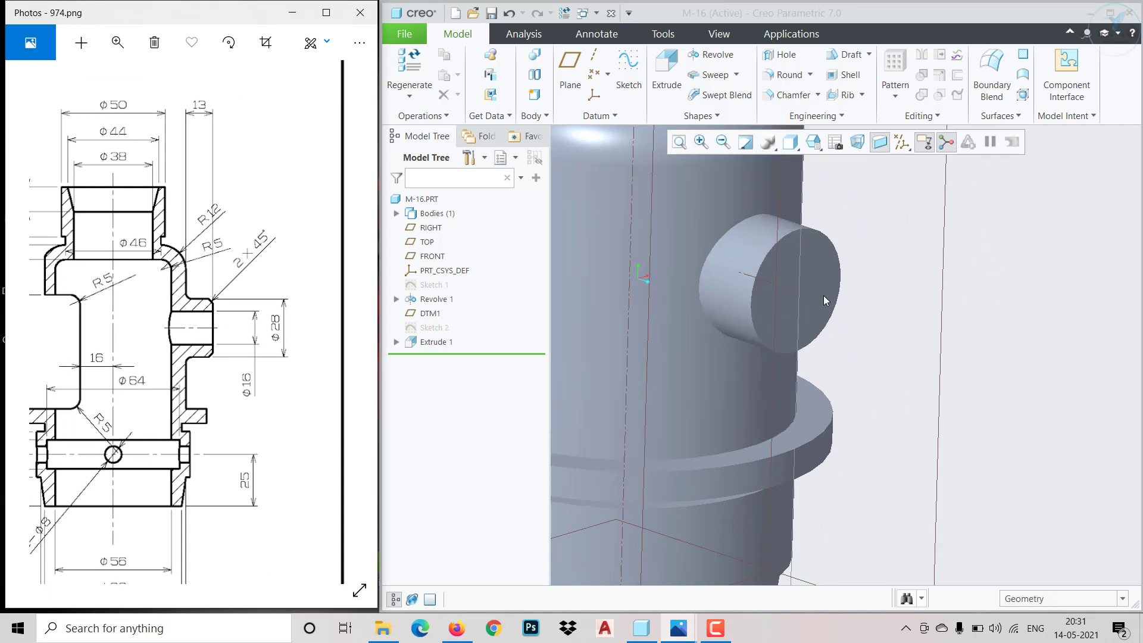
left_click(824, 296)
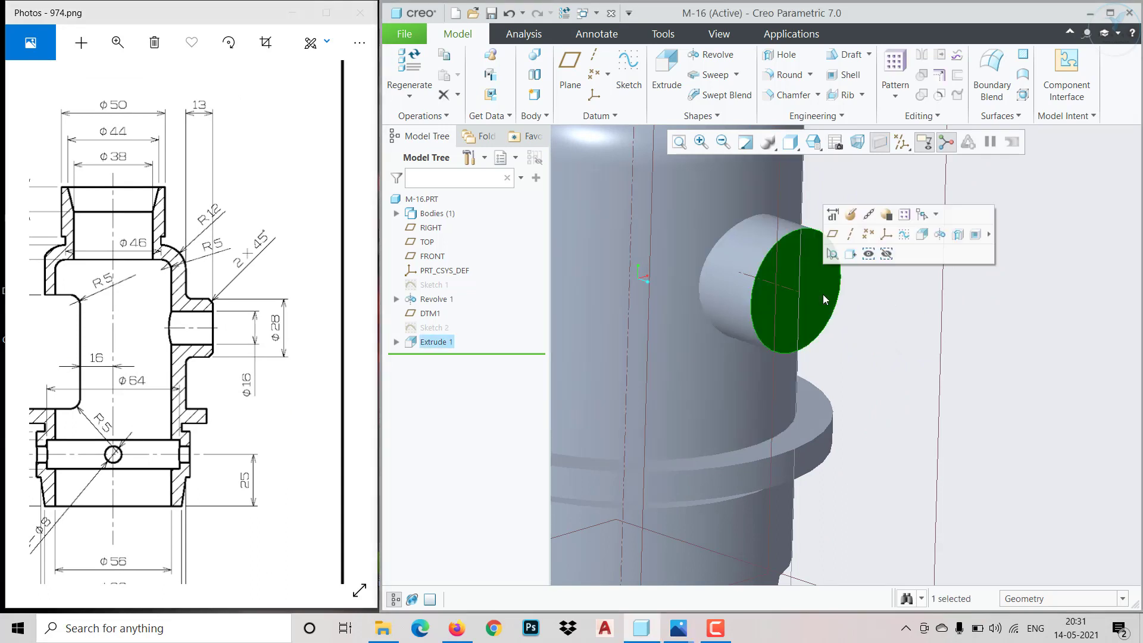
left_click(904, 234)
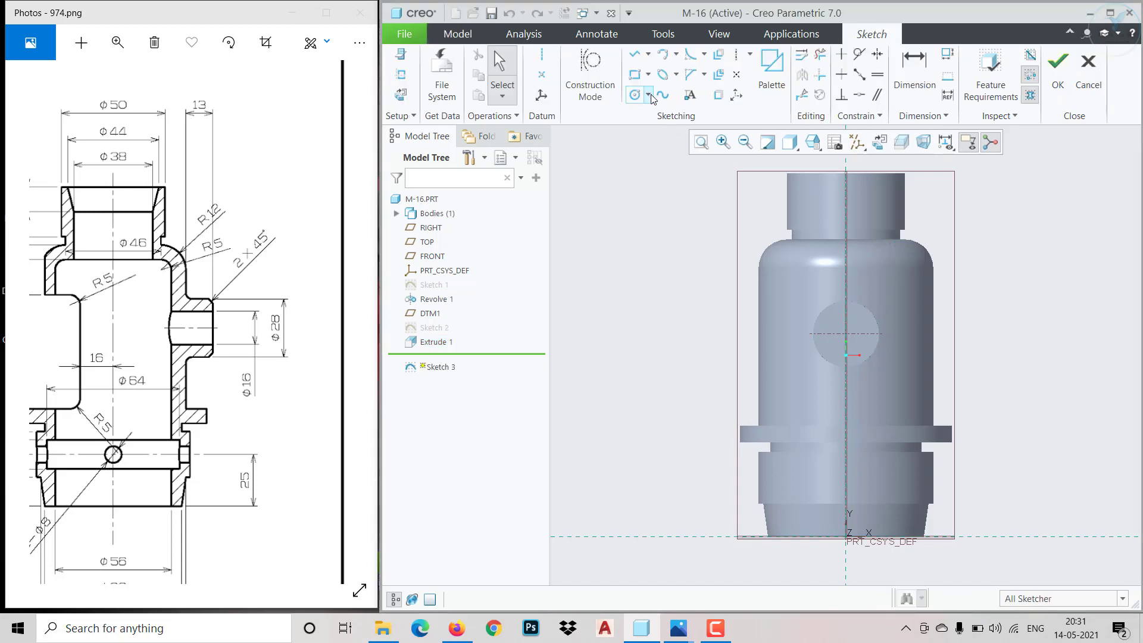
Draw a circle about 18 mm in diameter on the boss face, concentric with the boss's outer edge
left_click(635, 94)
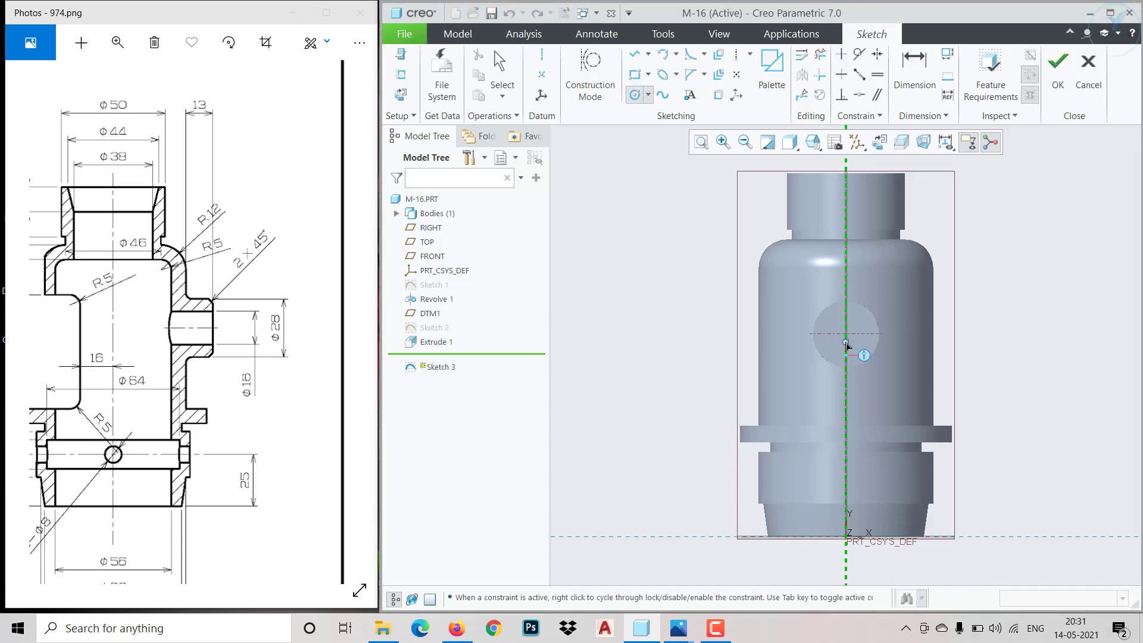
left_click(648, 94)
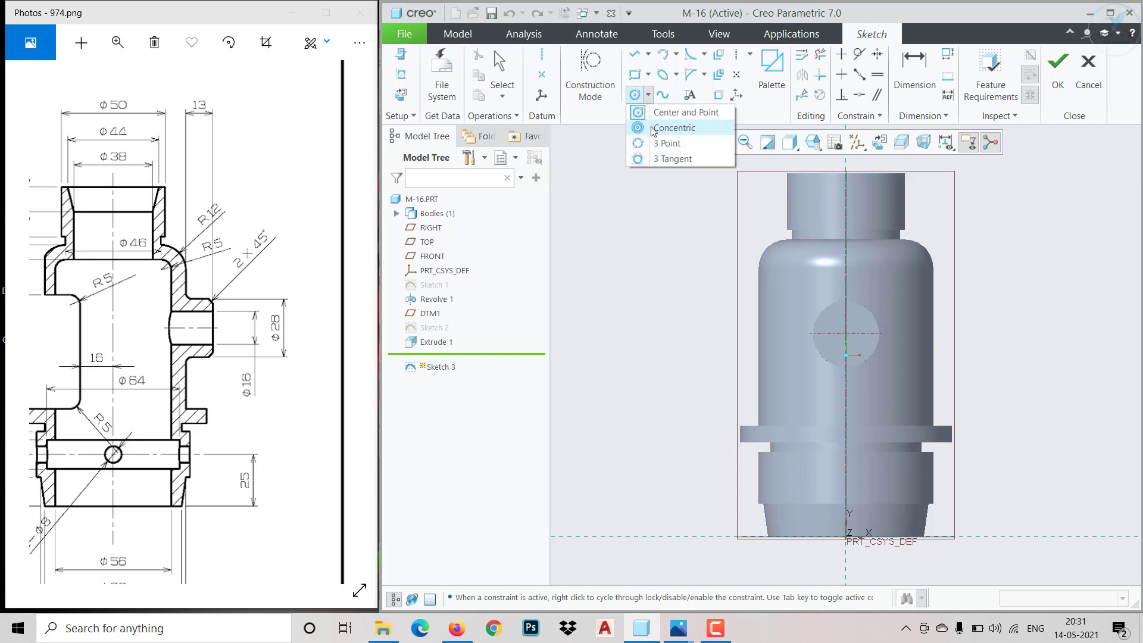
left_click(662, 127)
left_click(823, 322)
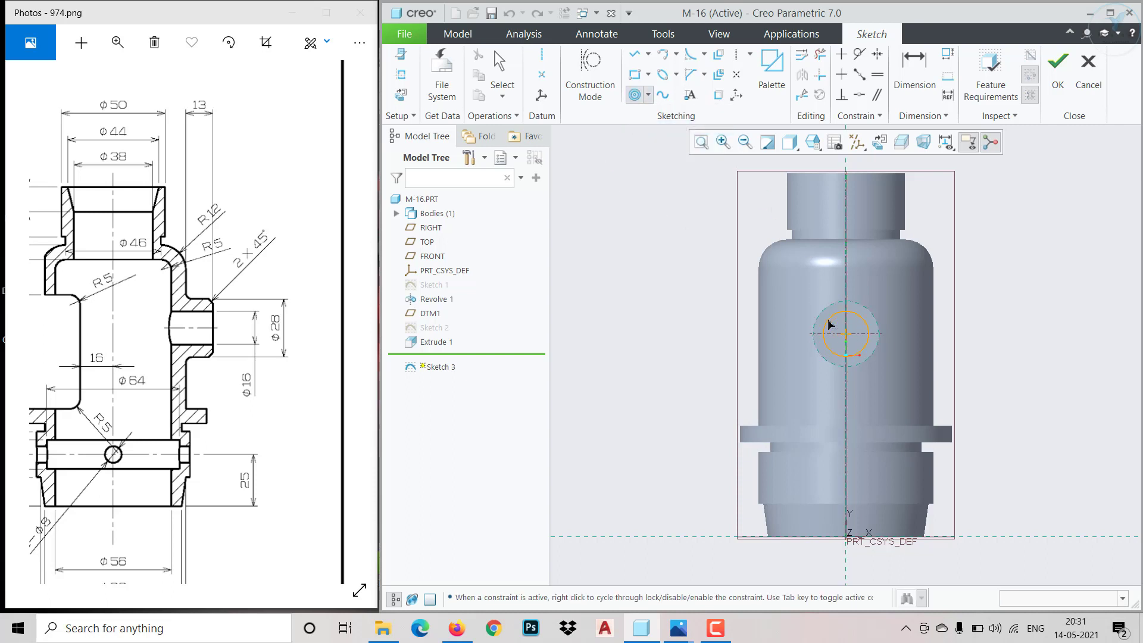
left_click(825, 338)
middle_click(825, 338)
middle_click(825, 338)
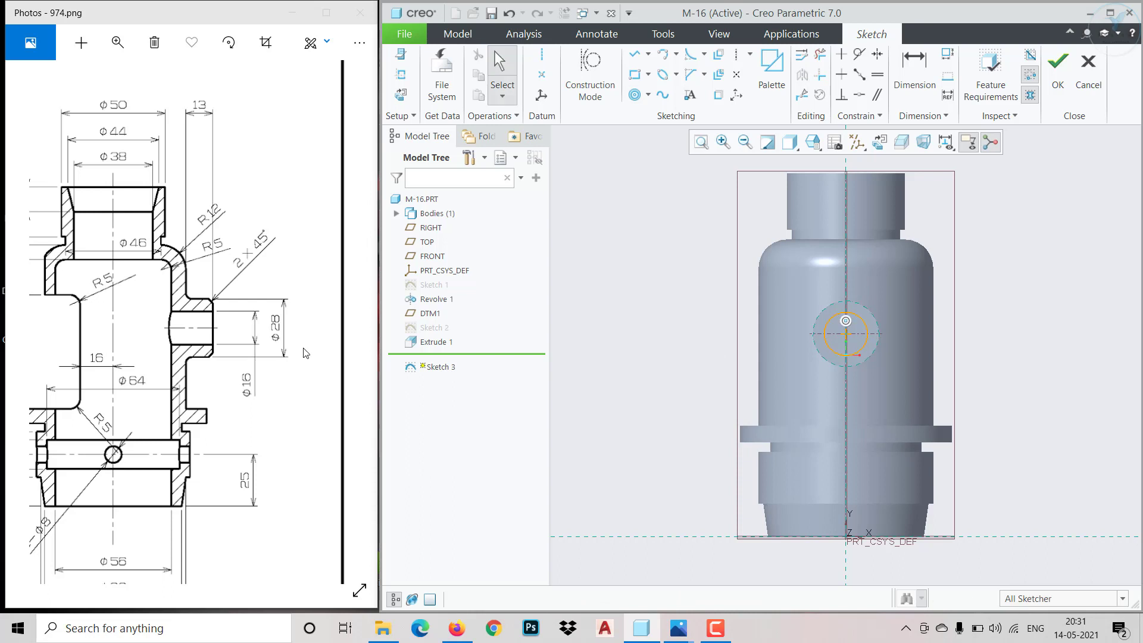
Set the concentric circle's diameter to 16 mm and finish the sketch
left_click(876, 334)
left_click(911, 289)
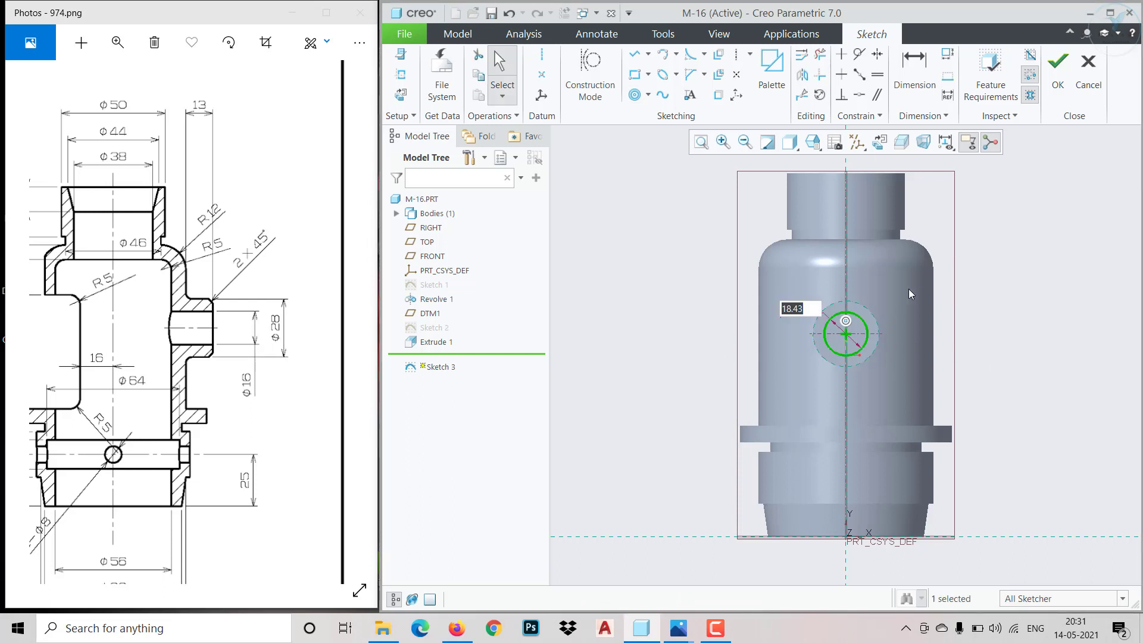
type("16")
key("Return")
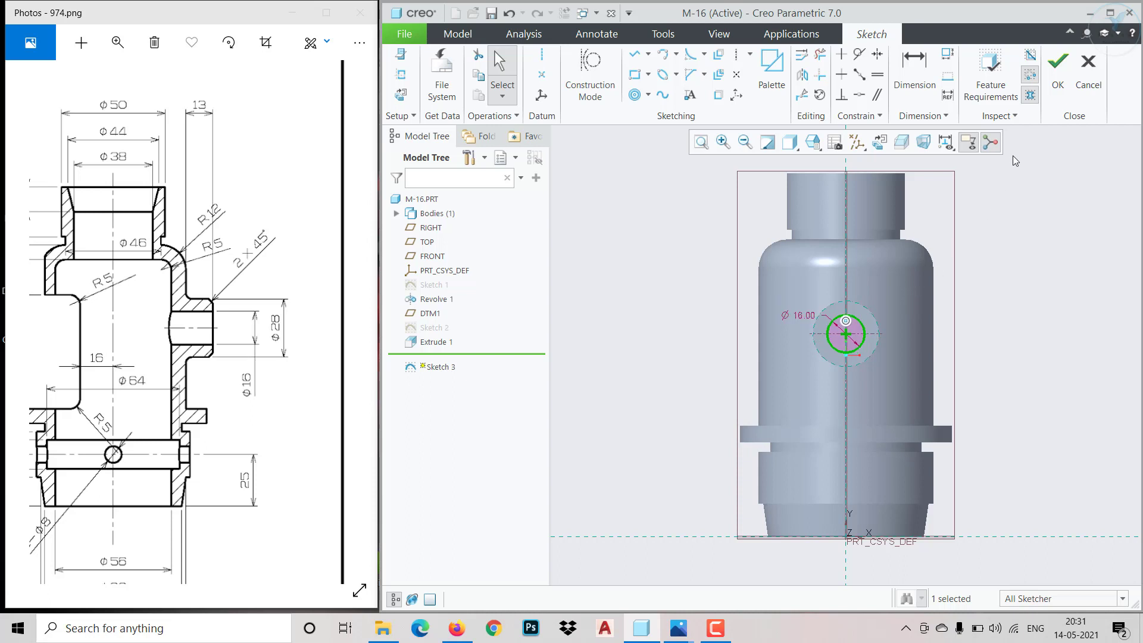
left_click(1058, 65)
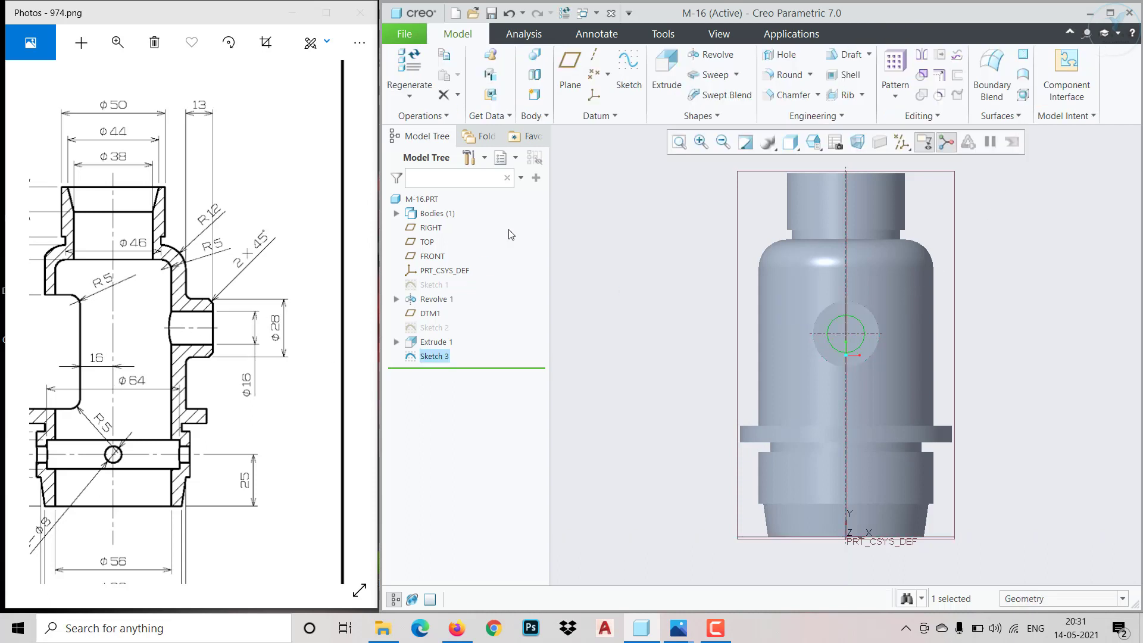
Extrude the 16 mm circle as a material-removing cut through the boss, ending at the body's inner cylindrical surface
left_click(666, 70)
mouse_move(651, 295)
middle_mouse_down()
mouse_move(707, 334)
mouse_move(701, 318)
middle_mouse_up()
left_click(597, 76)
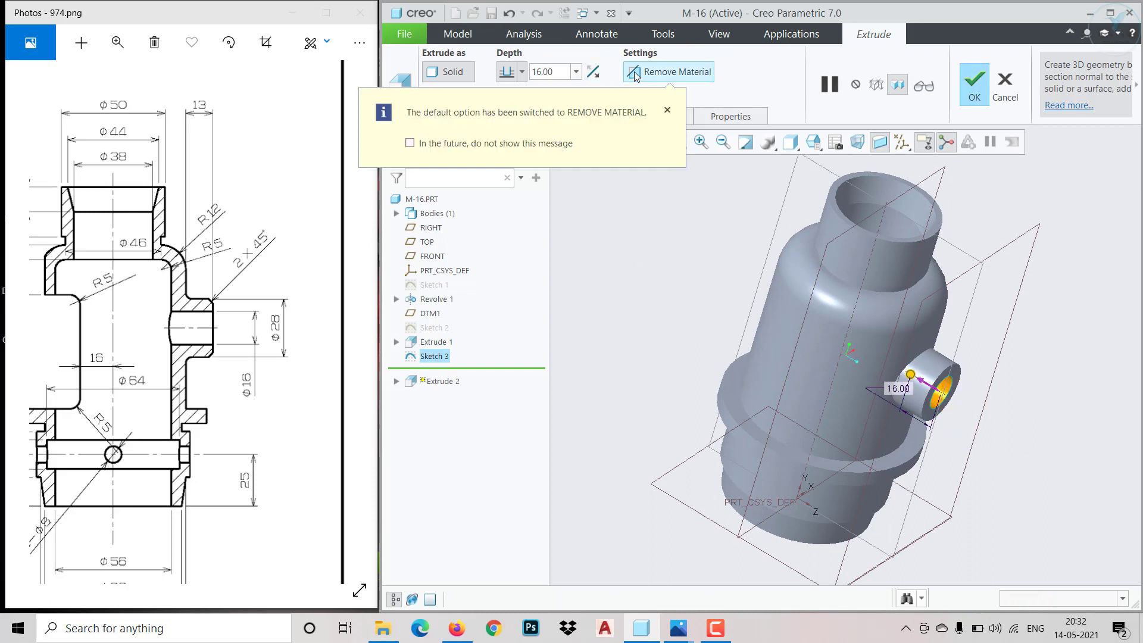
left_click(522, 72)
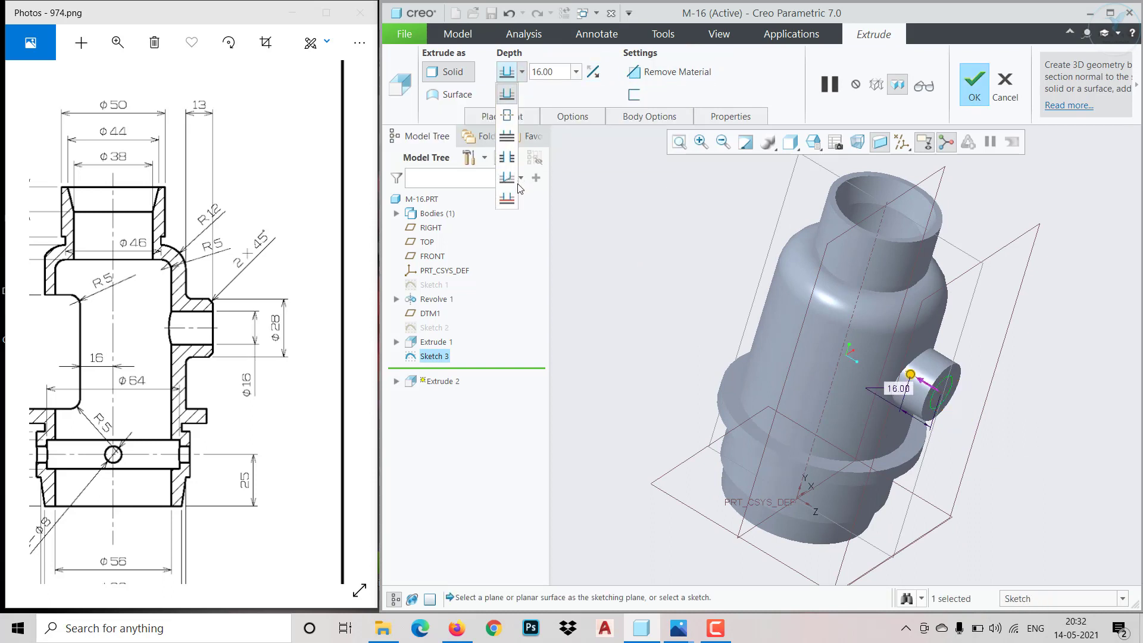
left_click(507, 199)
middle_click_drag(628, 328, 689, 301)
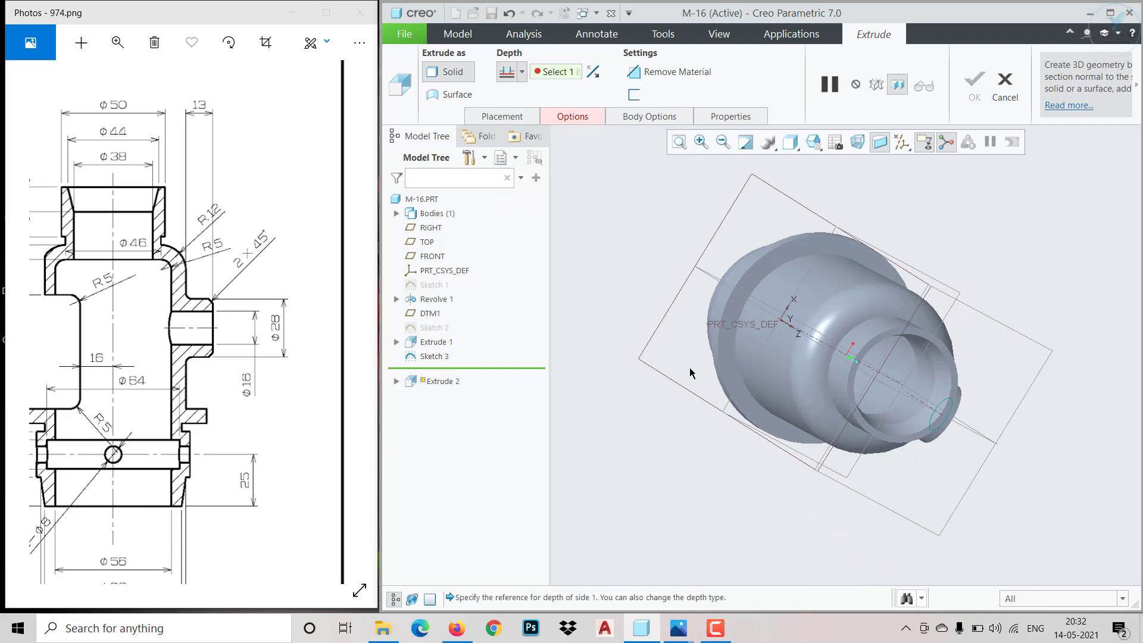
left_click(886, 375)
middle_click_drag(796, 453, 748, 390)
left_click(677, 73)
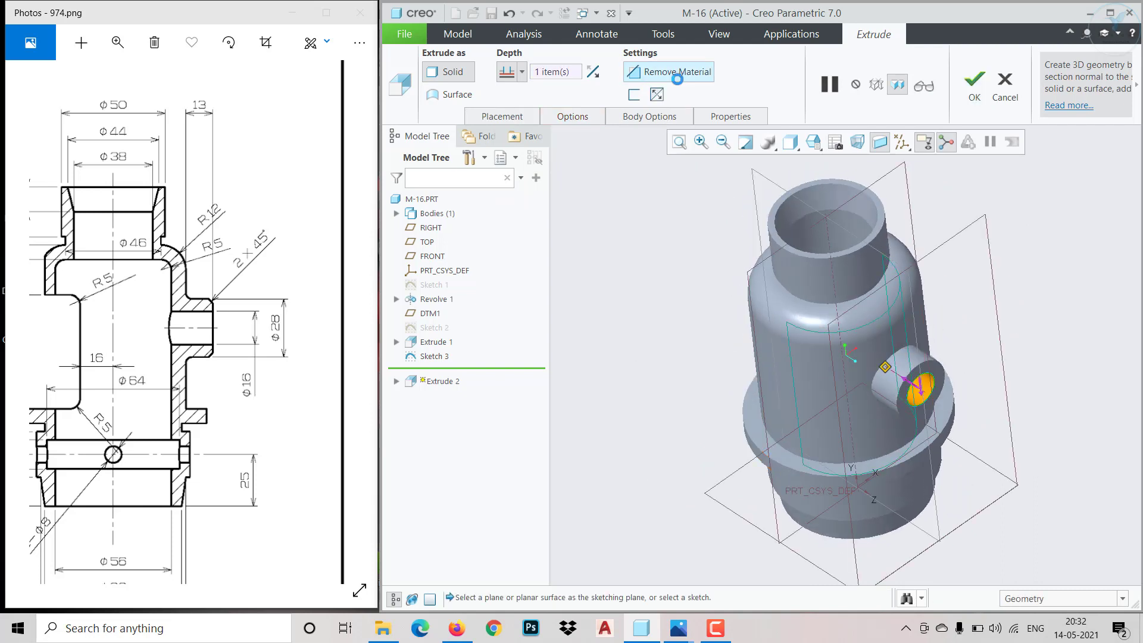
left_click(973, 91)
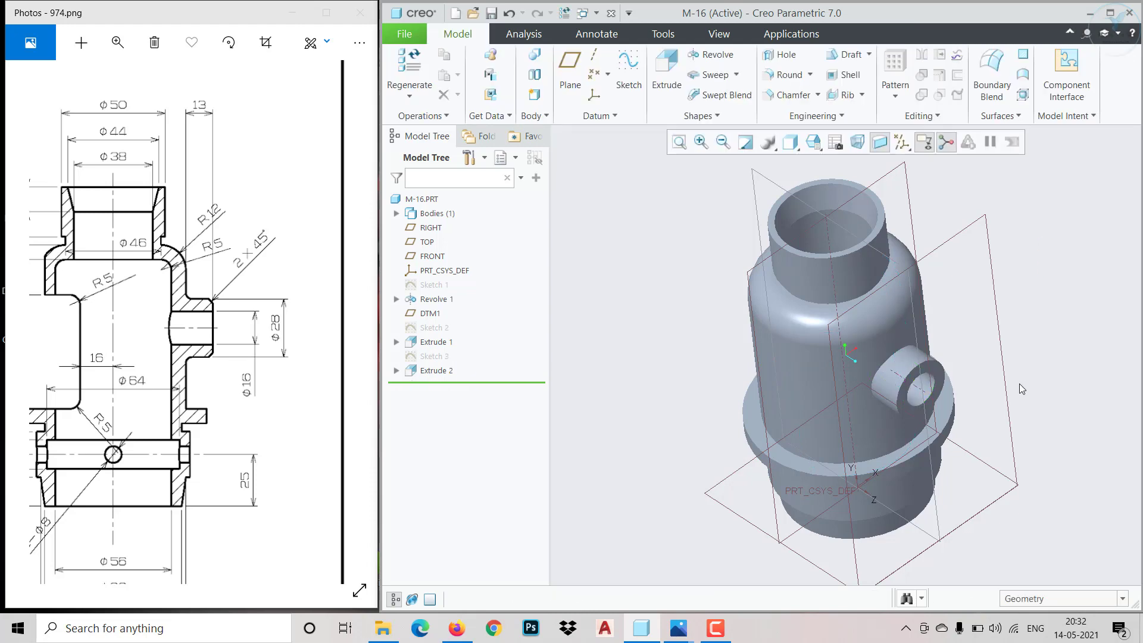
Check the side opening opposite the port in the reference section view and start a sketch on the RIGHT plane
scroll(907, 387, "down", 5)
mouse_move(898, 377)
middle_mouse_down()
mouse_move(927, 459)
mouse_move(893, 337)
mouse_move(933, 360)
middle_mouse_up()
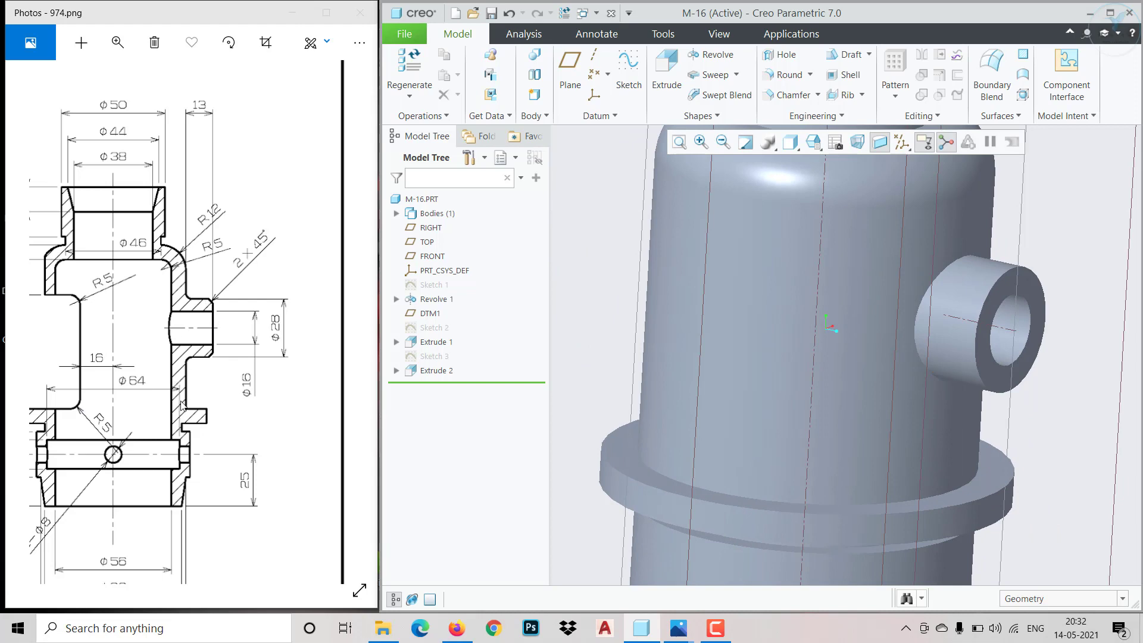
left_click_drag(111, 417, 169, 417)
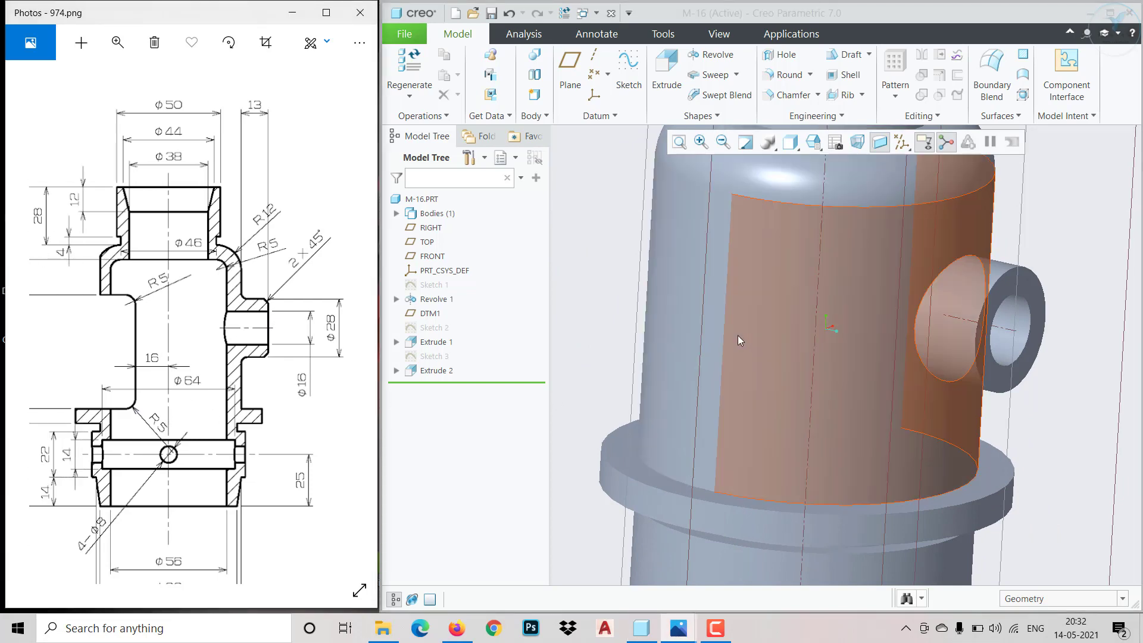
scroll(737, 334, "down", 2)
scroll(737, 335, "up", 6)
middle_click_drag(734, 334, 690, 464)
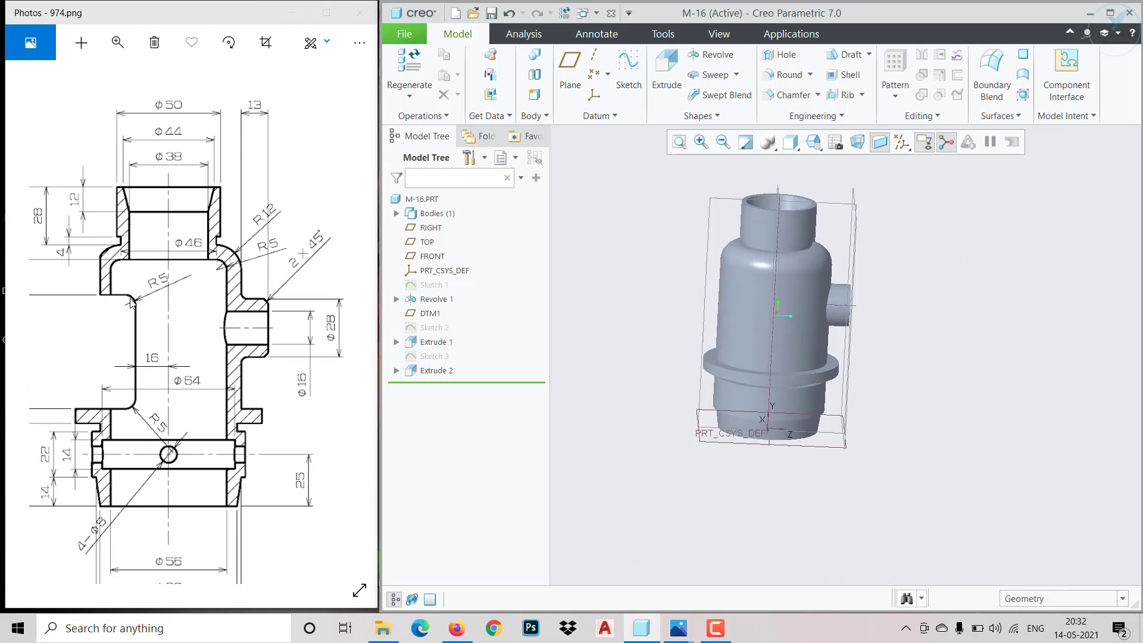
left_click_drag(121, 399, 318, 405)
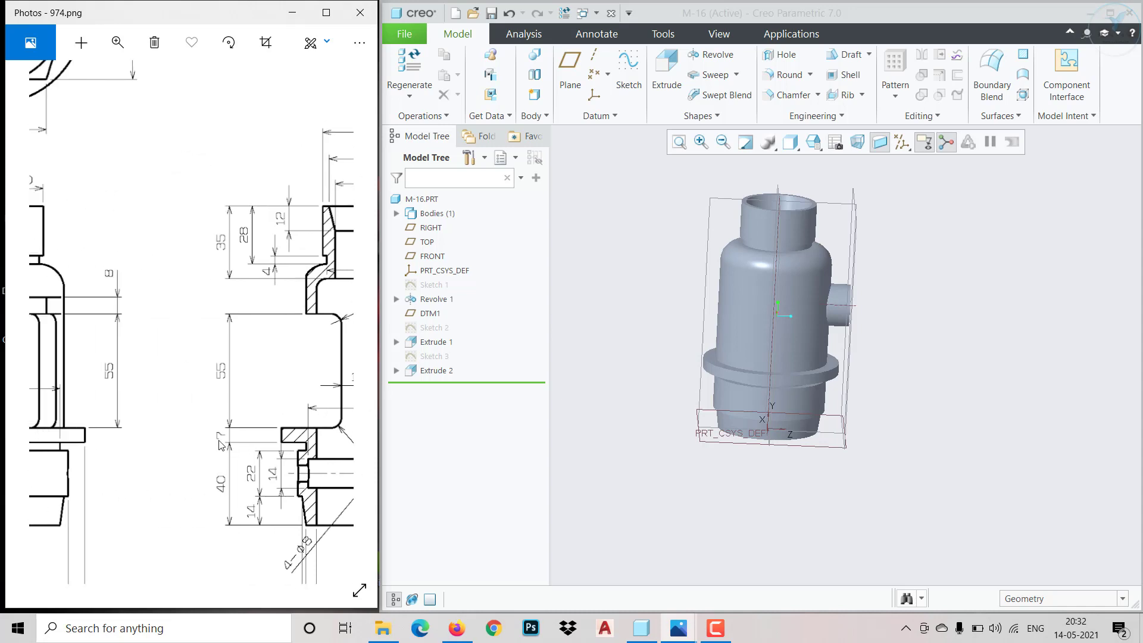
mouse_move(195, 458)
left_mouse_down()
mouse_move(333, 475)
mouse_move(246, 457)
left_mouse_up()
left_click_drag(336, 474, 139, 457)
left_click(702, 262)
left_click(712, 247)
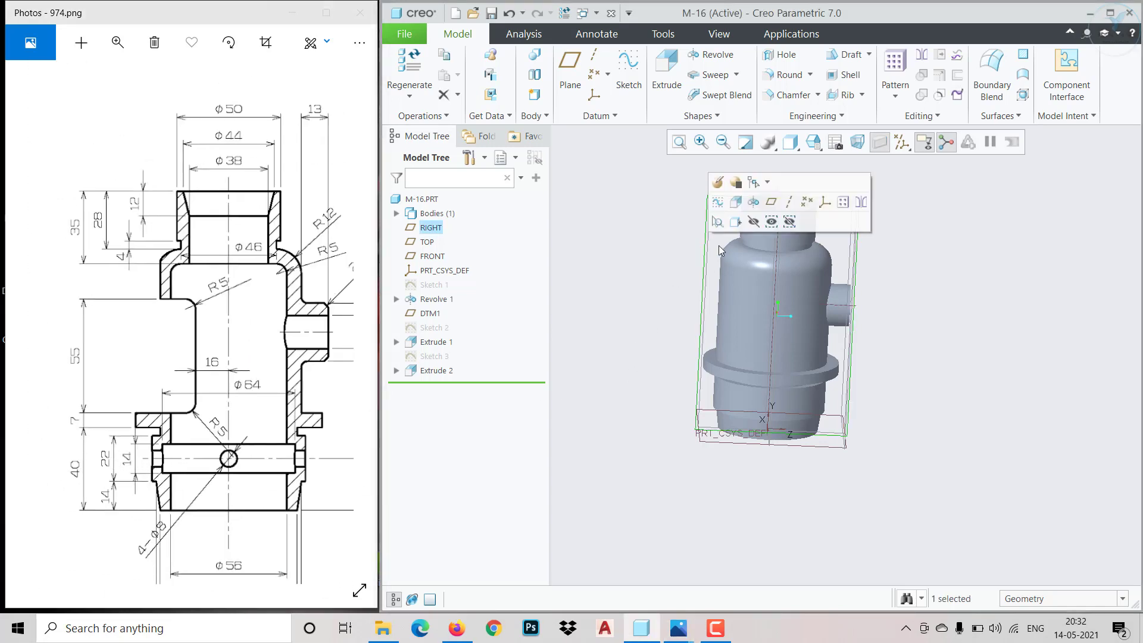
left_click(719, 205)
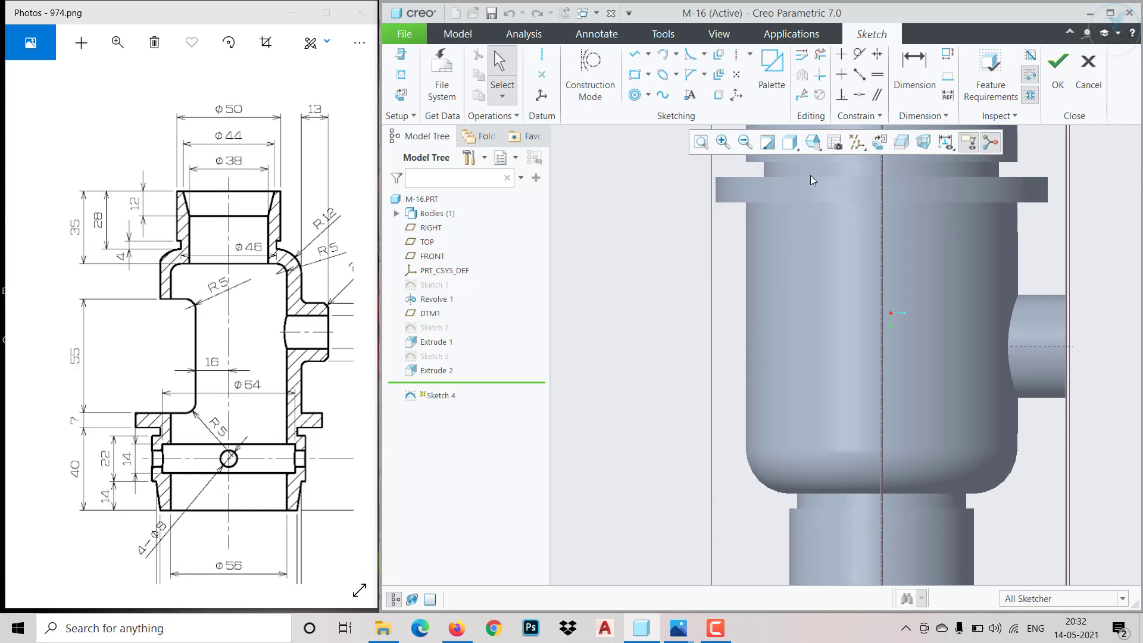
Switch the model's display style to shaded with edges for sketching on the main body
left_click(813, 150)
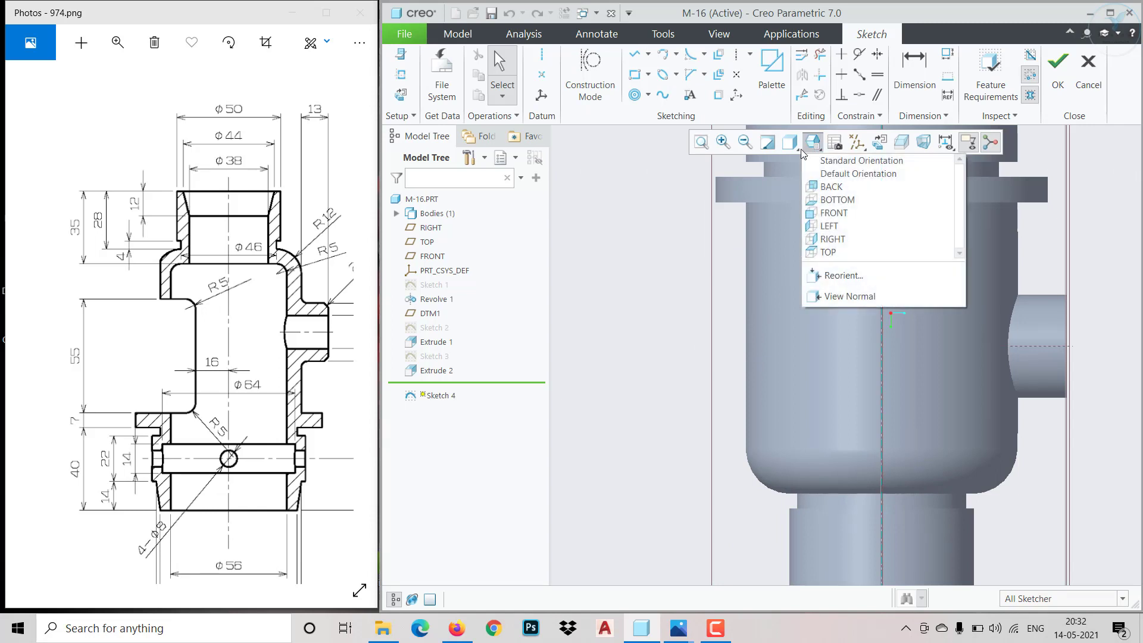
left_click(800, 149)
left_click(800, 150)
left_click(833, 181)
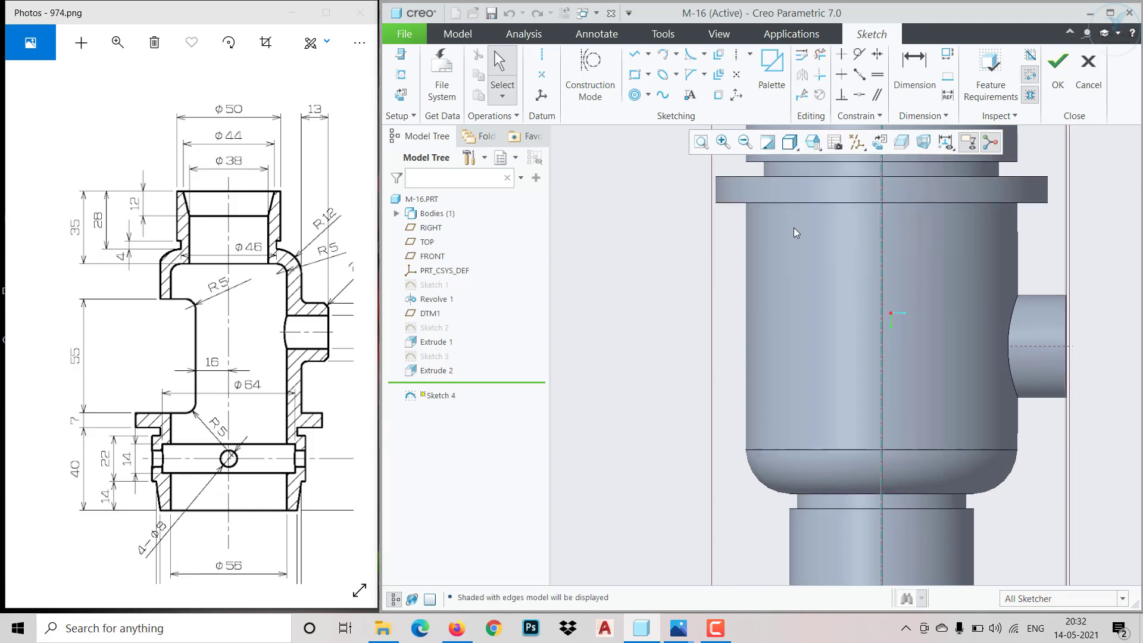
scroll(741, 326, "down", 1)
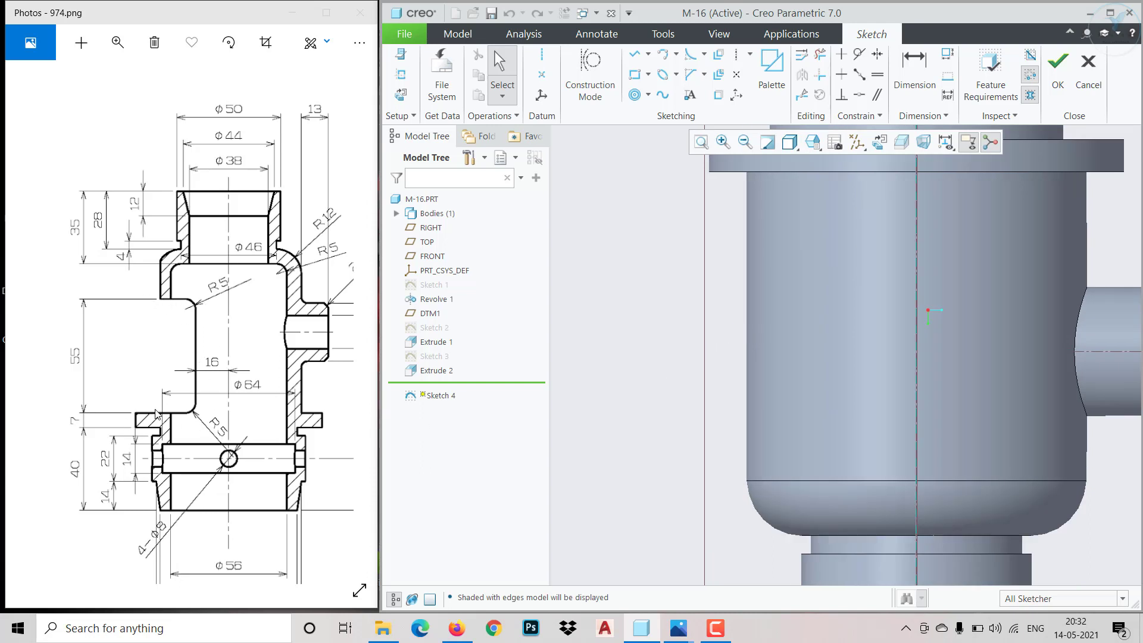
Sketch a corner rectangle across the body's side opposite the port and align its flange-side edge with the flange's face
left_click(635, 75)
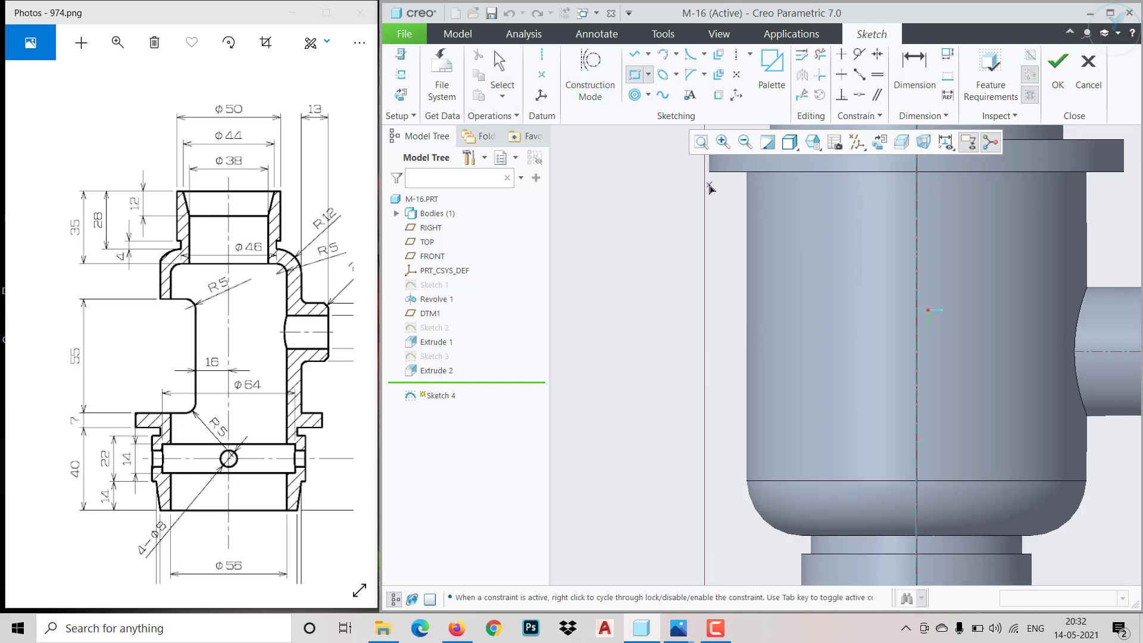
left_click(630, 177)
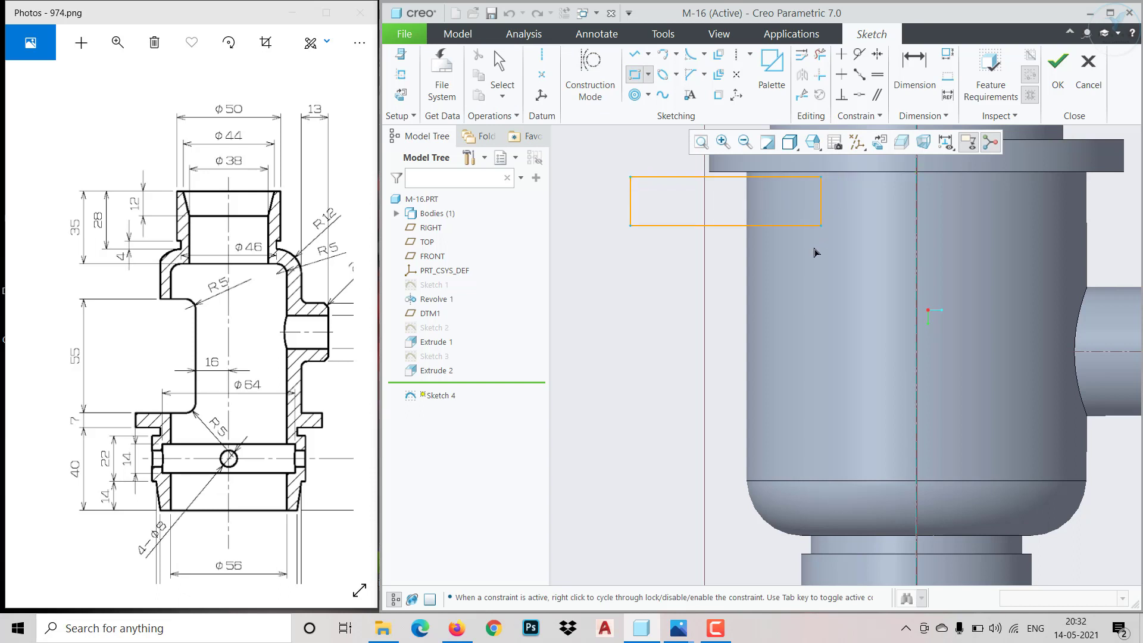
left_click(816, 440)
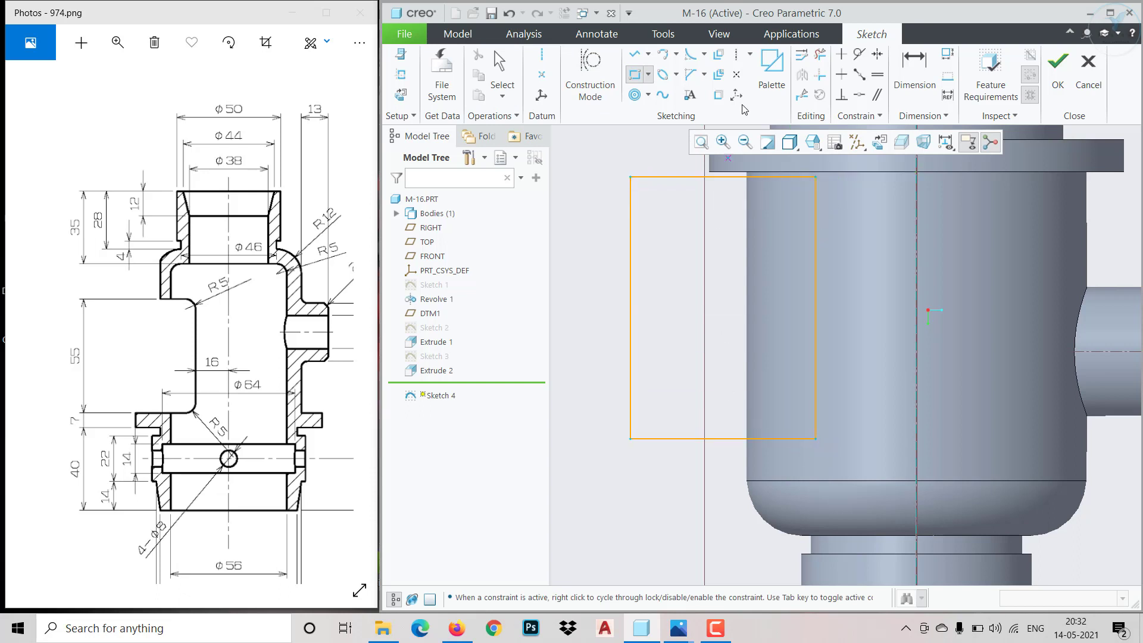
left_click(859, 95)
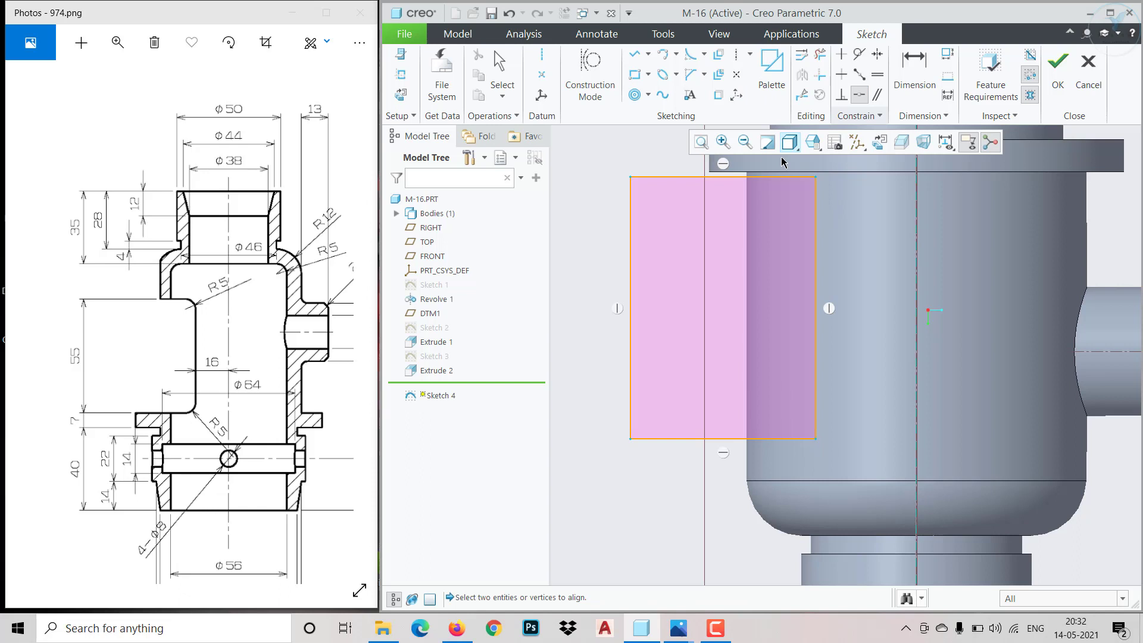
left_click(743, 177)
left_click(743, 176)
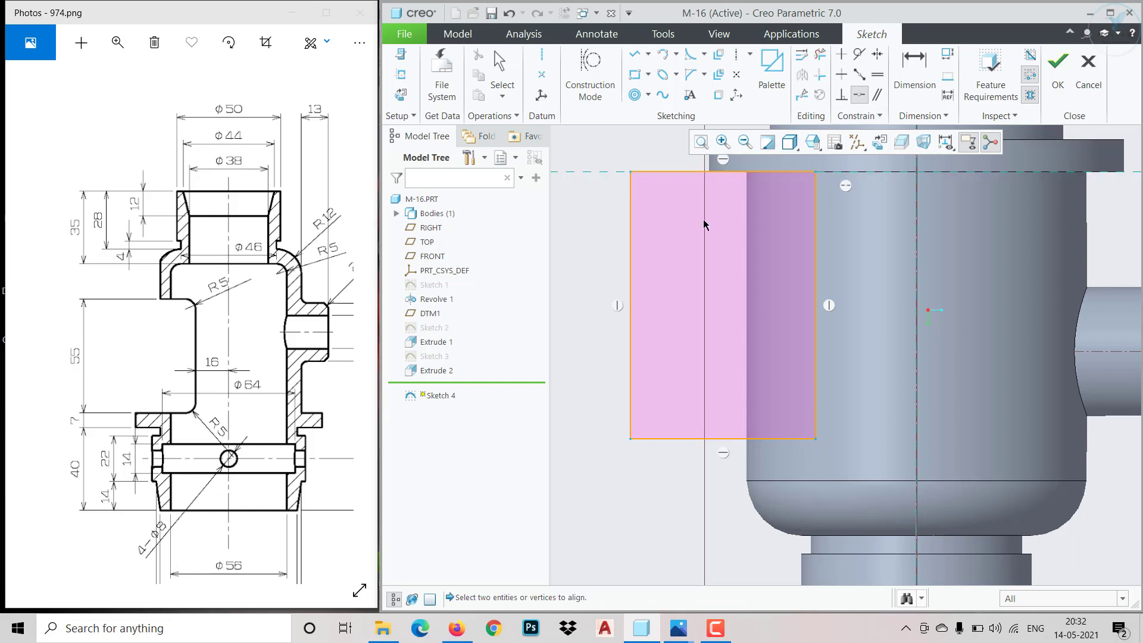
Dimension the rectangle's height as 56 mm and the distance from its inner edge to the vertical centre axis as 16 mm
left_click(910, 77)
left_click(631, 270)
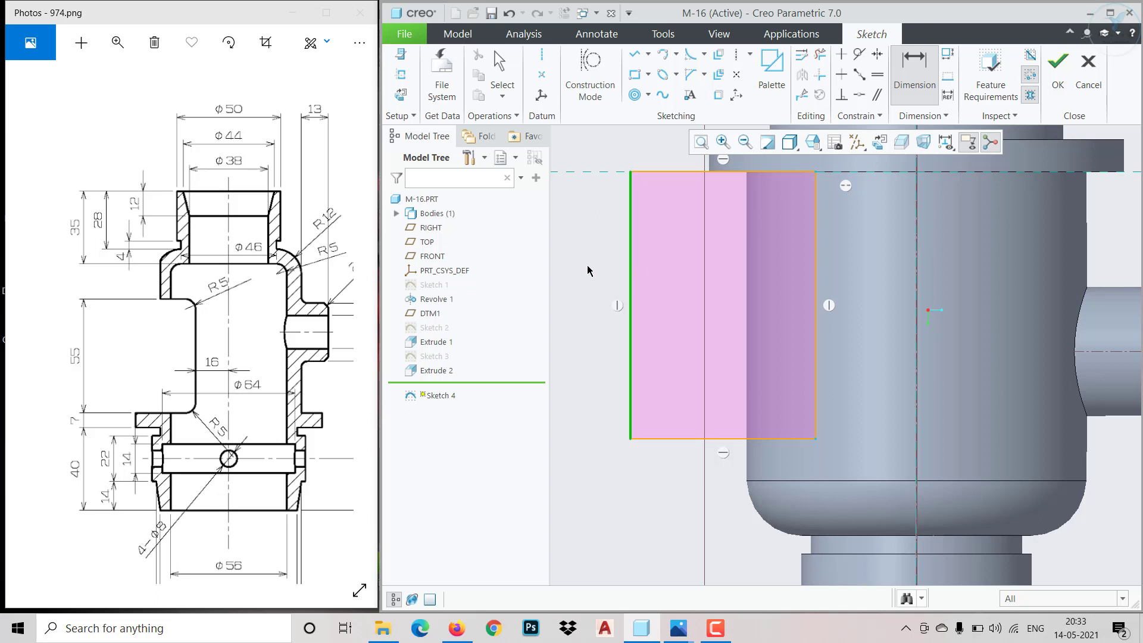
middle_click(587, 266)
type("56")
key("Return")
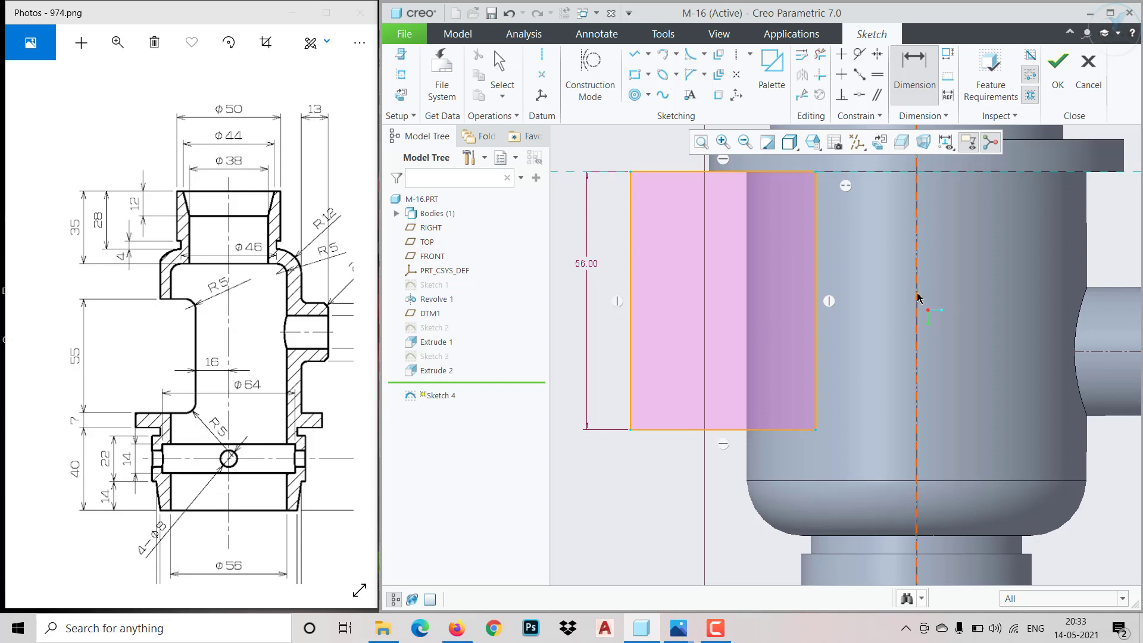
left_click(816, 311)
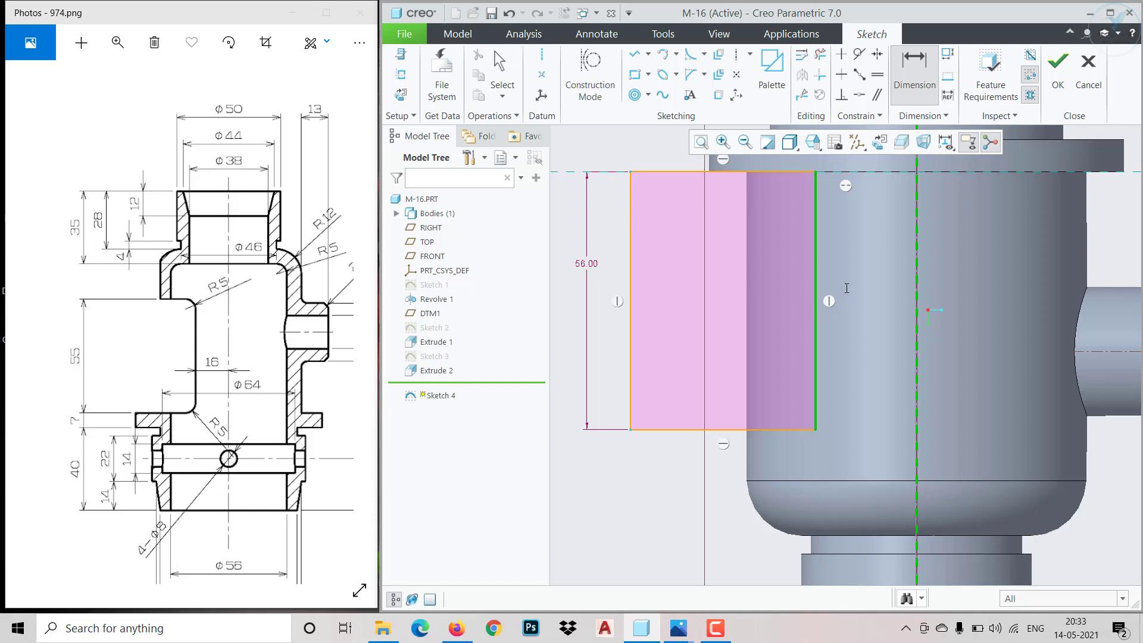
middle_click(846, 288)
type("16")
key("Return")
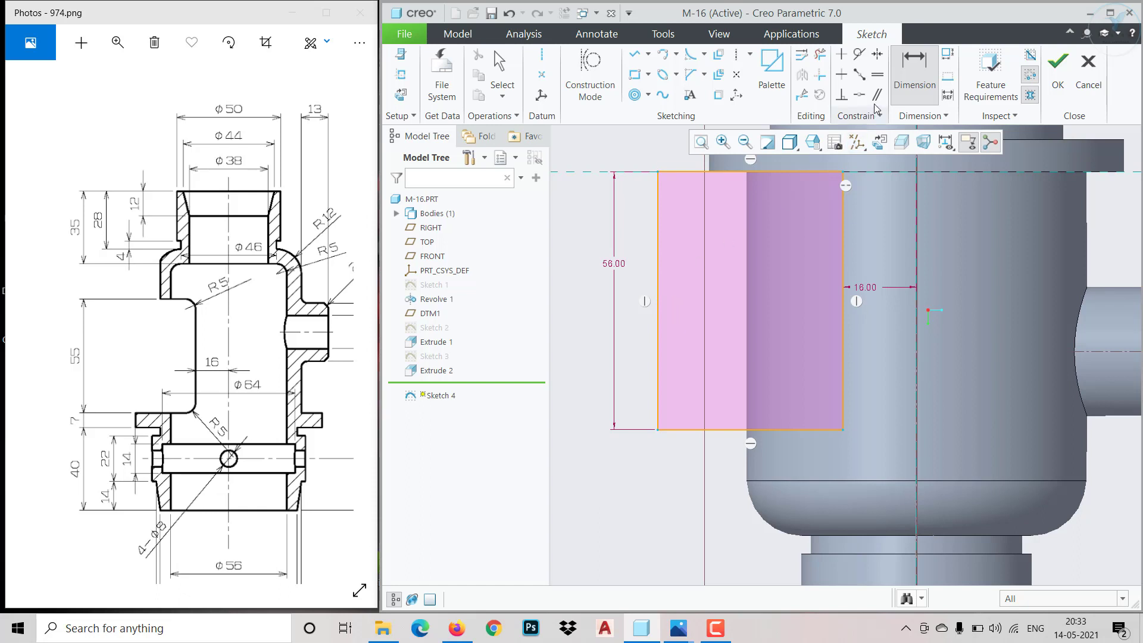
Make the rectangle's outer edge coincident with the body's outer silhouette and finish the sketch
left_click(859, 94)
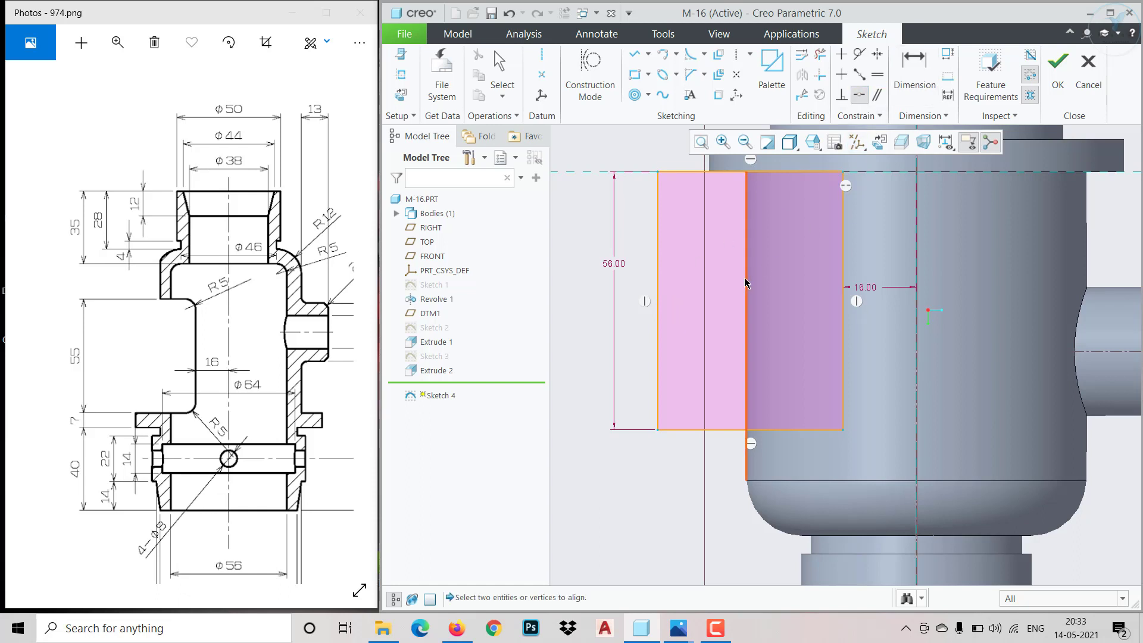
left_click(746, 284)
left_click(657, 374)
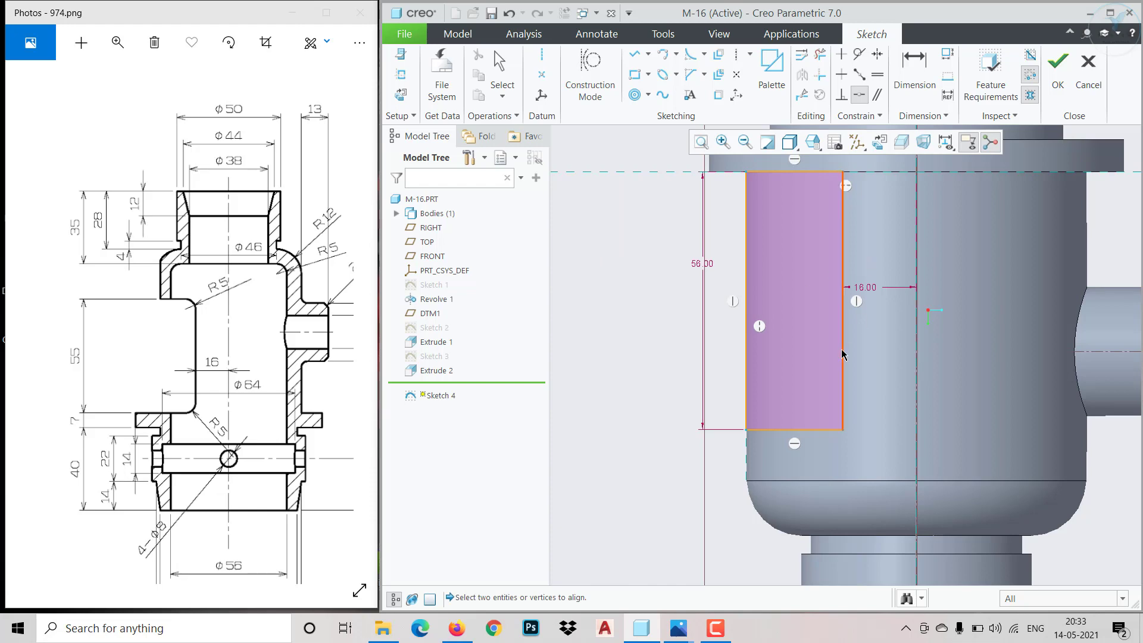
middle_click_drag(737, 320, 852, 218)
left_click(1049, 90)
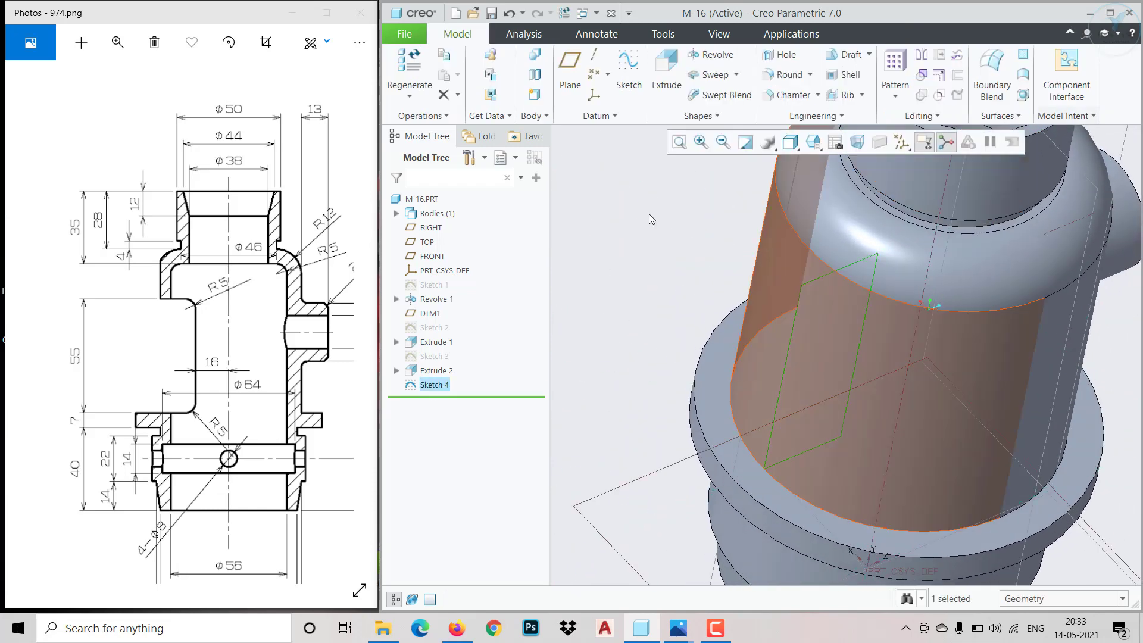
Extrude the rectangle as a material-removing cut, symmetric about the sketch plane and deep enough to span the body's side
left_click(656, 102)
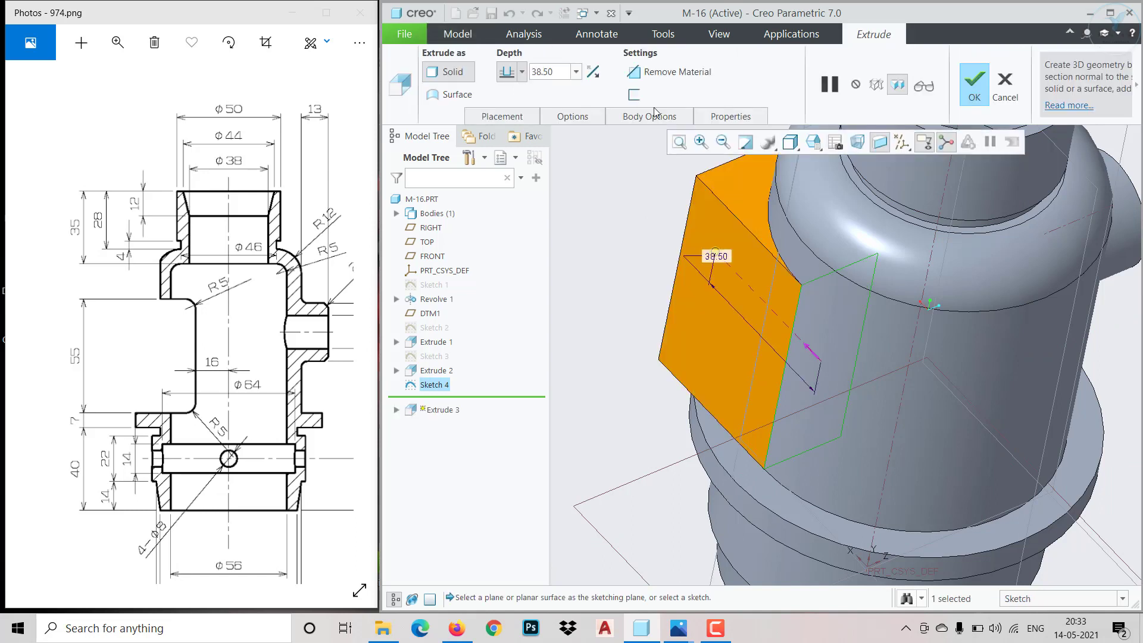
left_click(662, 72)
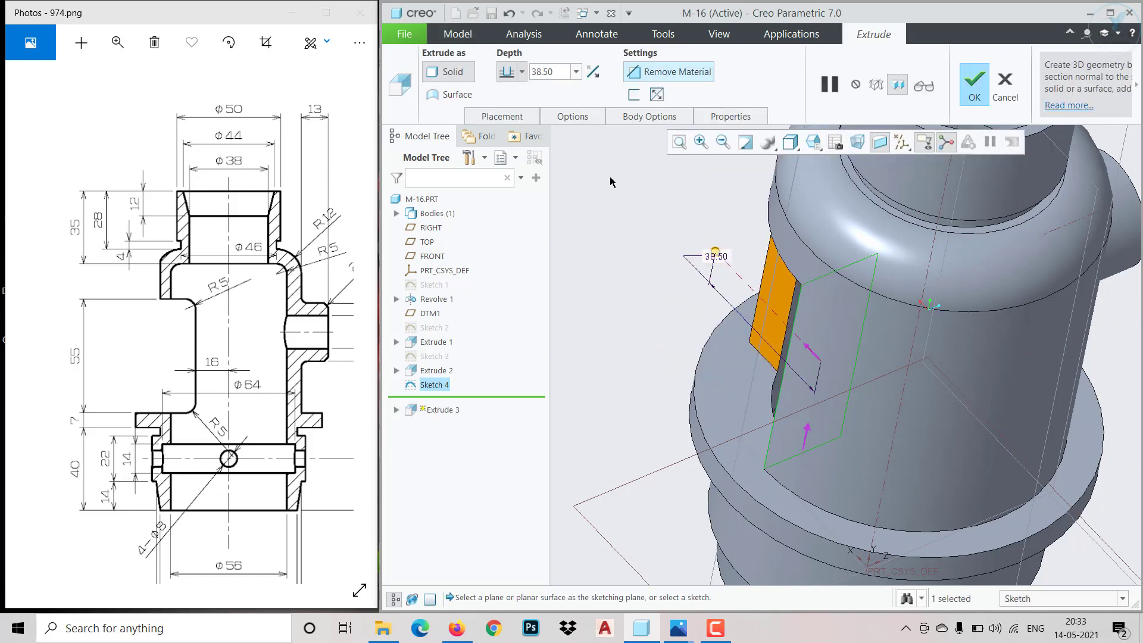
left_click(522, 72)
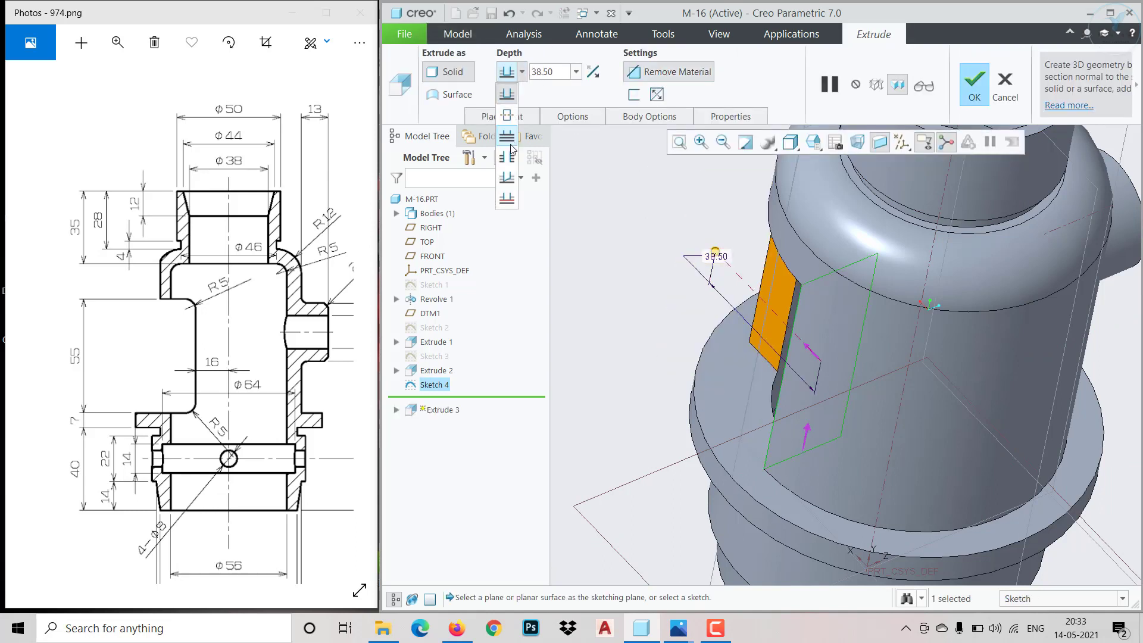
left_click(507, 115)
middle_click_drag(707, 334, 804, 395)
left_click_drag(884, 384, 1066, 498)
middle_click_drag(789, 392, 860, 454)
middle_click(860, 454)
Examine the side opening in the reference's front, top and isometric views and compare it with the model
left_click_drag(200, 388, 309, 397)
left_click_drag(54, 431, 225, 438)
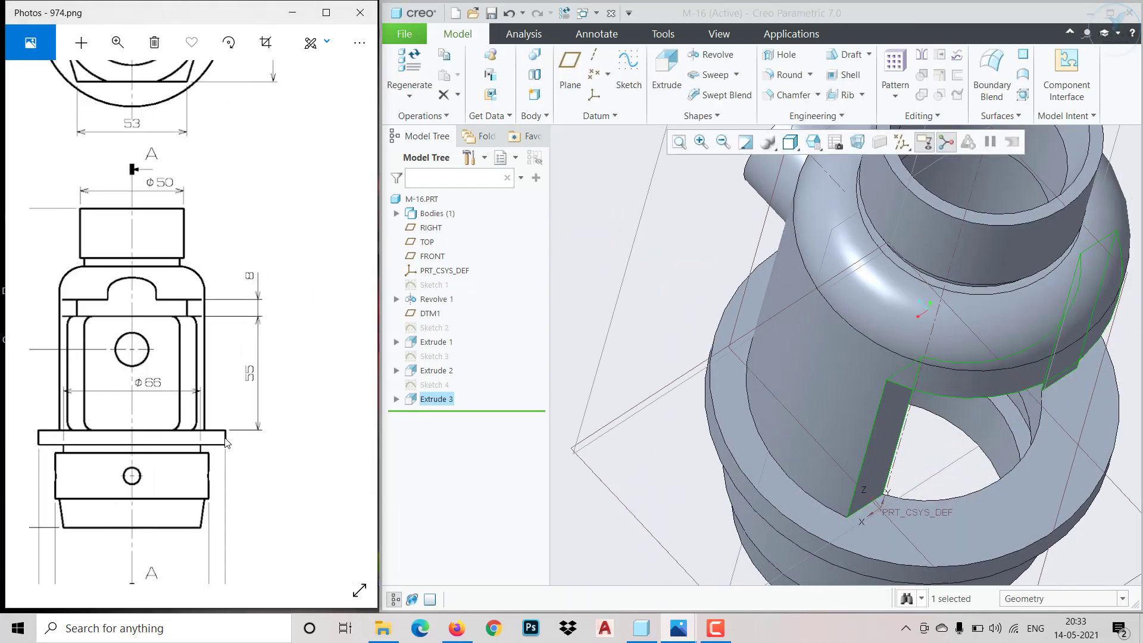
left_click_drag(124, 446, 192, 445)
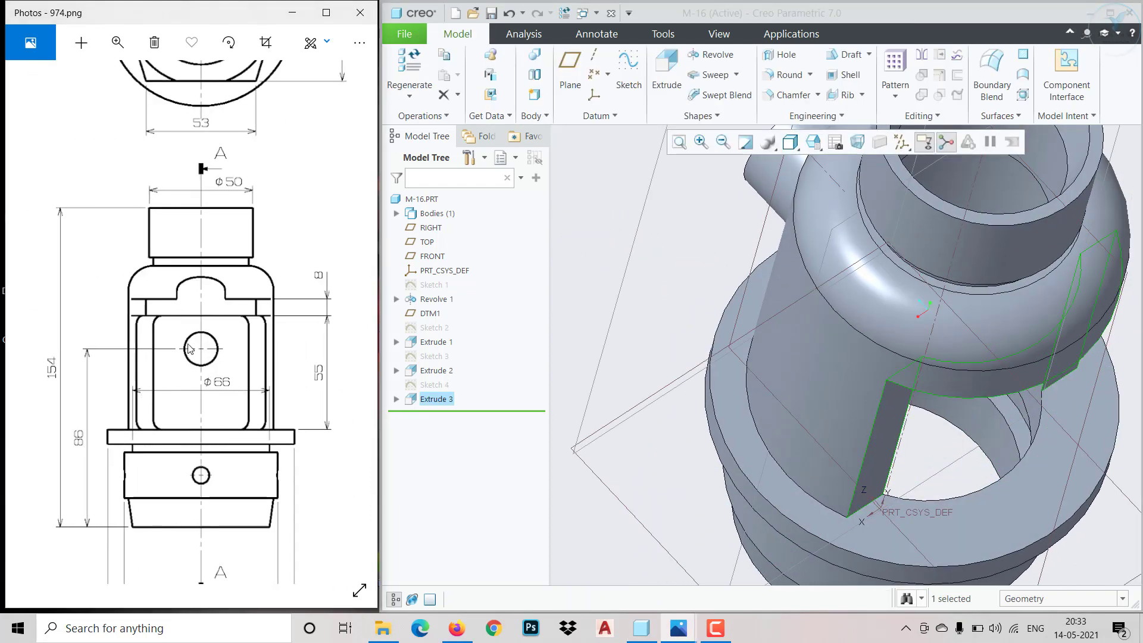
scroll(190, 348, "up", 3)
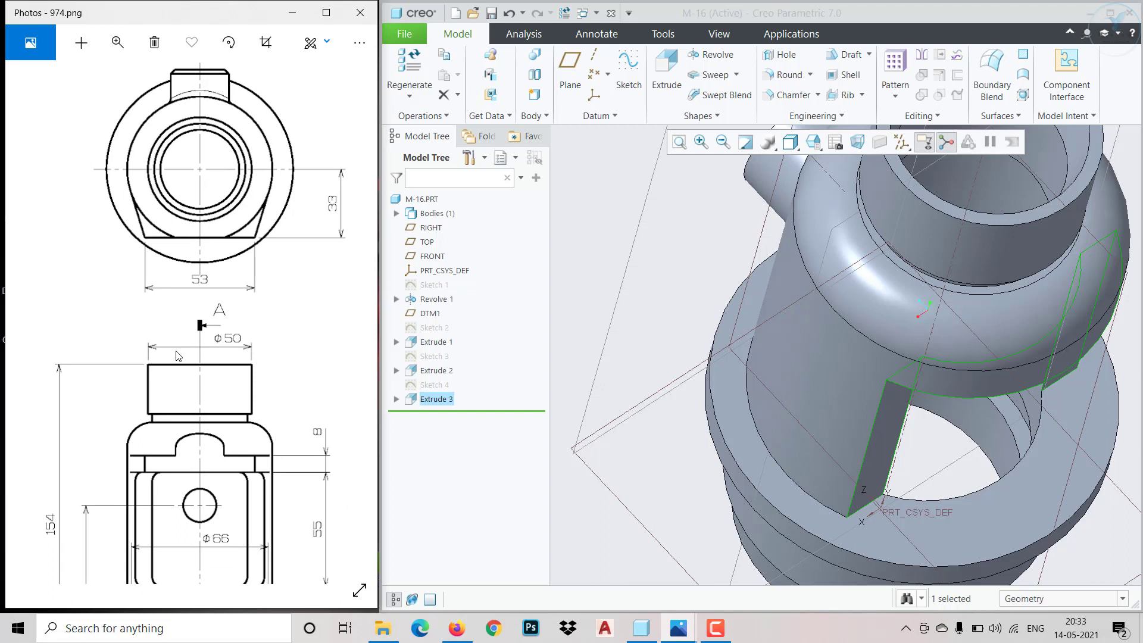
scroll(178, 356, "down", 4)
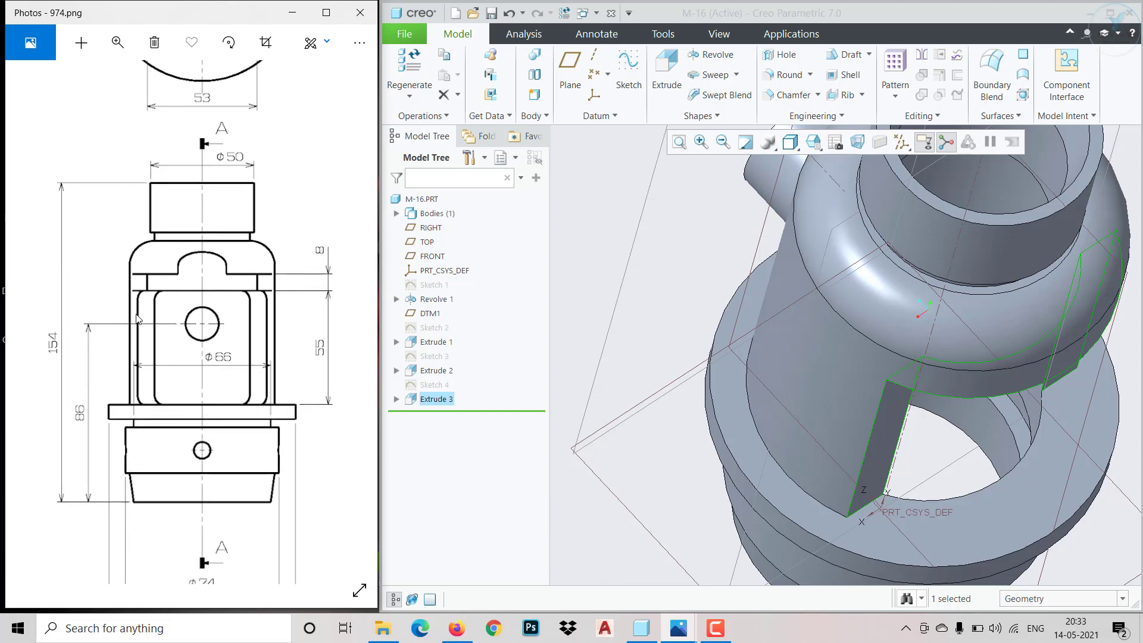
left_click_drag(145, 357, 259, 355)
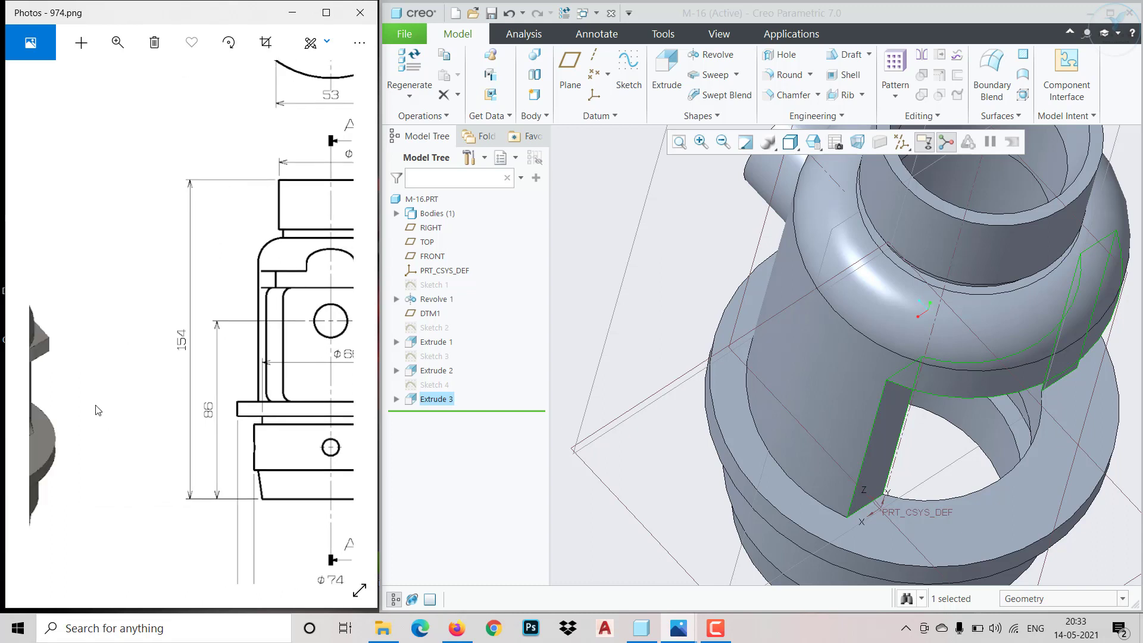
left_click_drag(98, 409, 221, 370)
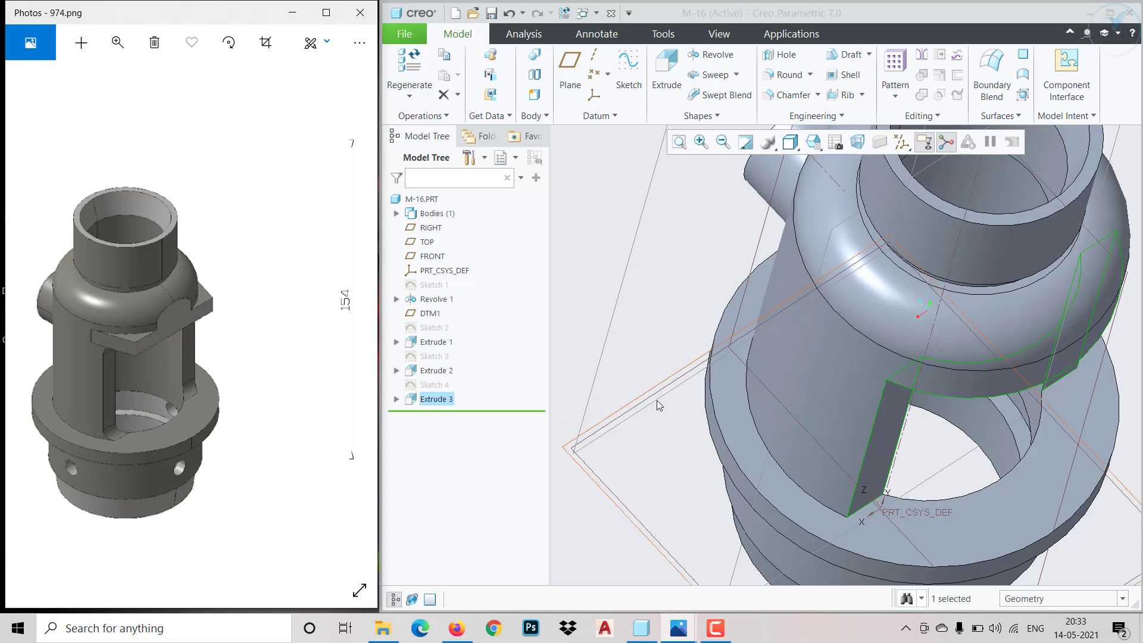
scroll(675, 396, "down", 1)
scroll(676, 397, "up", 6)
middle_click_drag(738, 433, 791, 364)
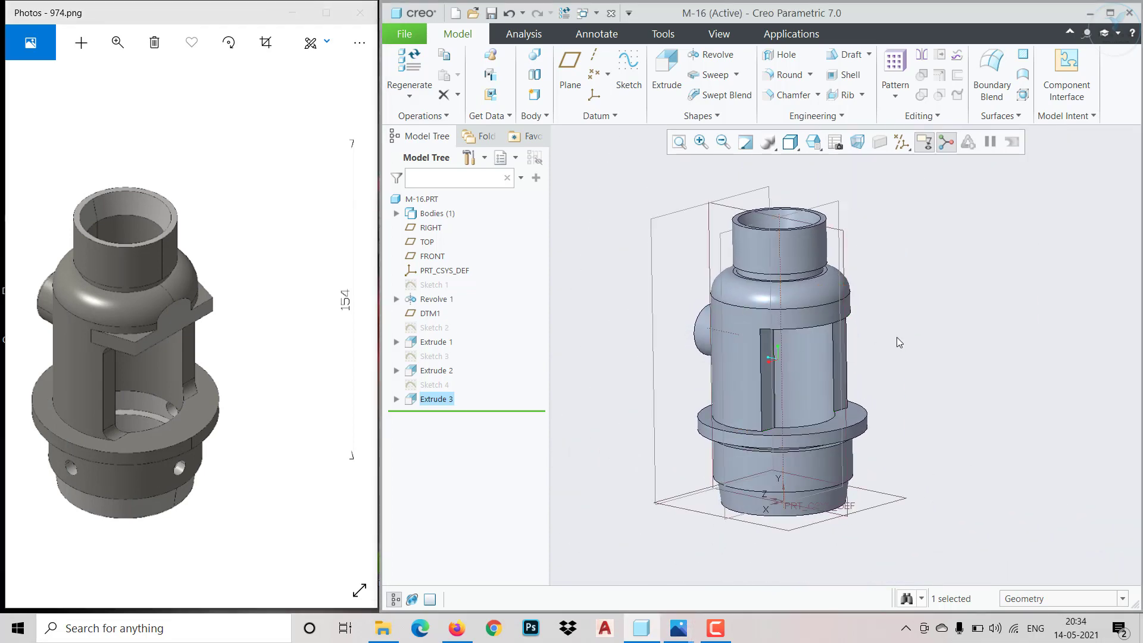
scroll(896, 340, "down", 3)
mouse_move(893, 339)
middle_mouse_down()
mouse_move(858, 296)
mouse_move(877, 349)
middle_mouse_up()
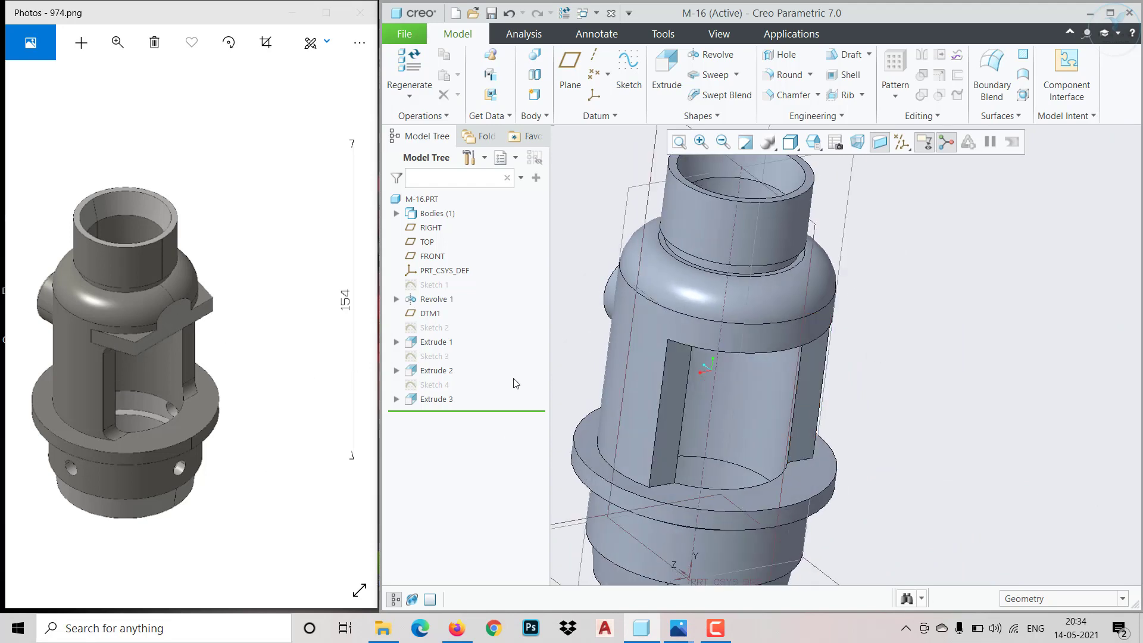
middle_click_drag(663, 357, 637, 283)
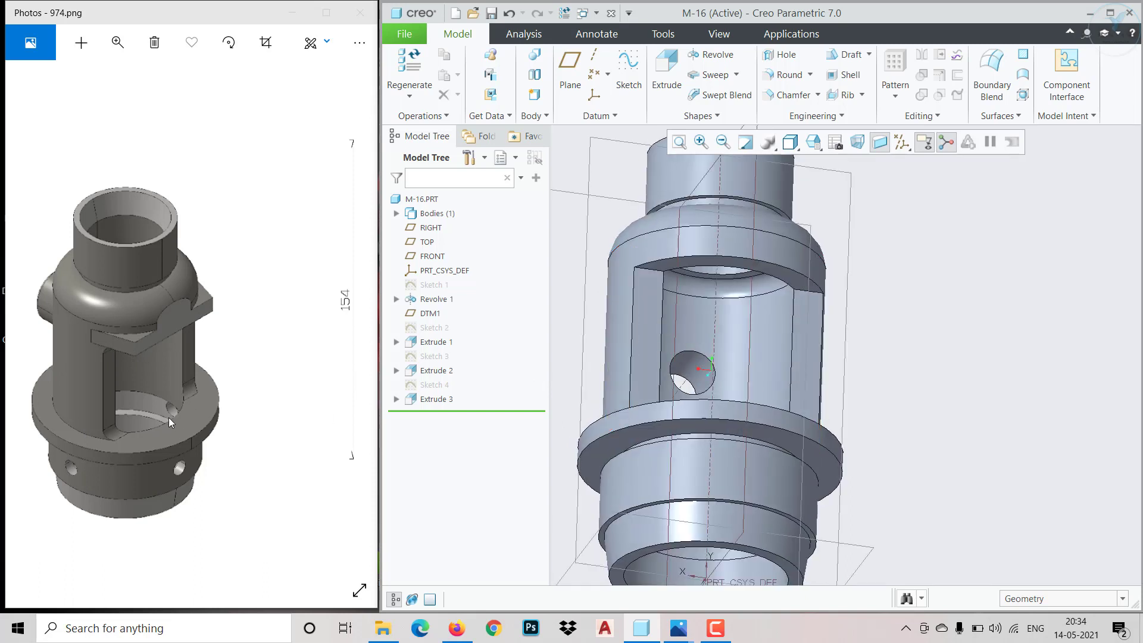
Check the opening's height in the reference views and section, and inspect the model opening's face farthest from the flange
left_click_drag(173, 417, 12, 397)
left_click_drag(139, 407, 53, 438)
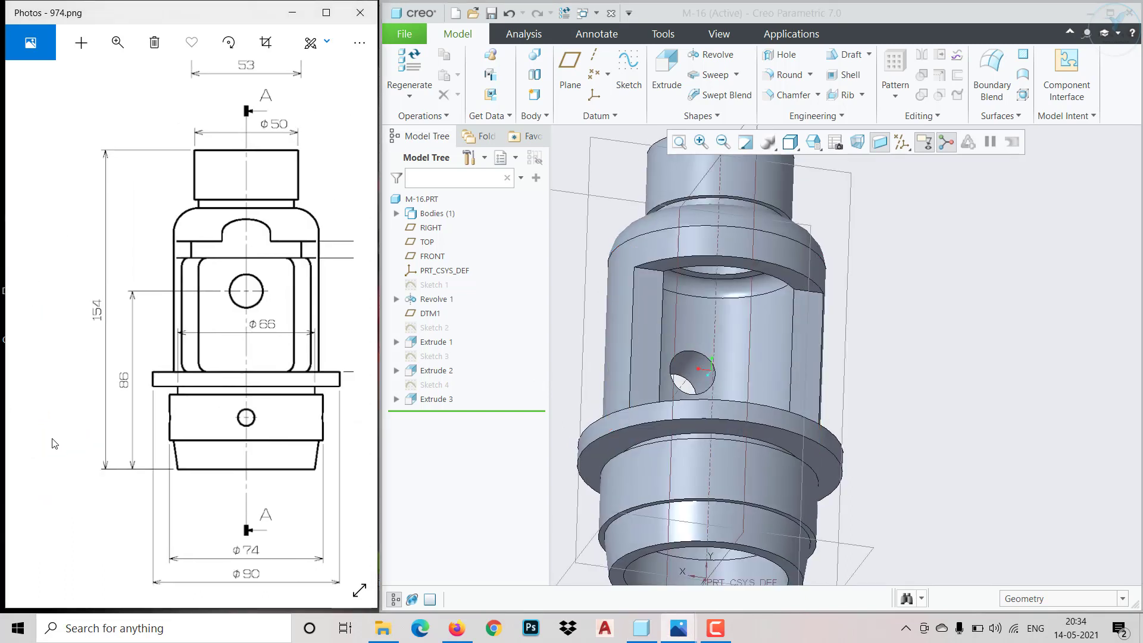
left_click_drag(143, 419, 259, 492)
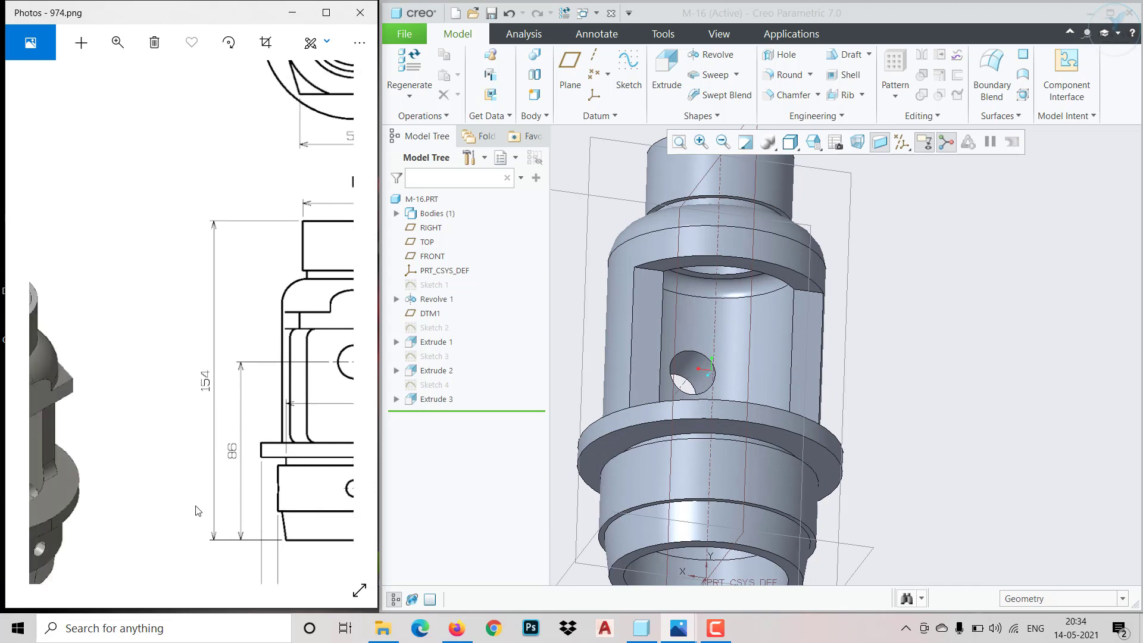
left_click_drag(106, 513, 232, 452)
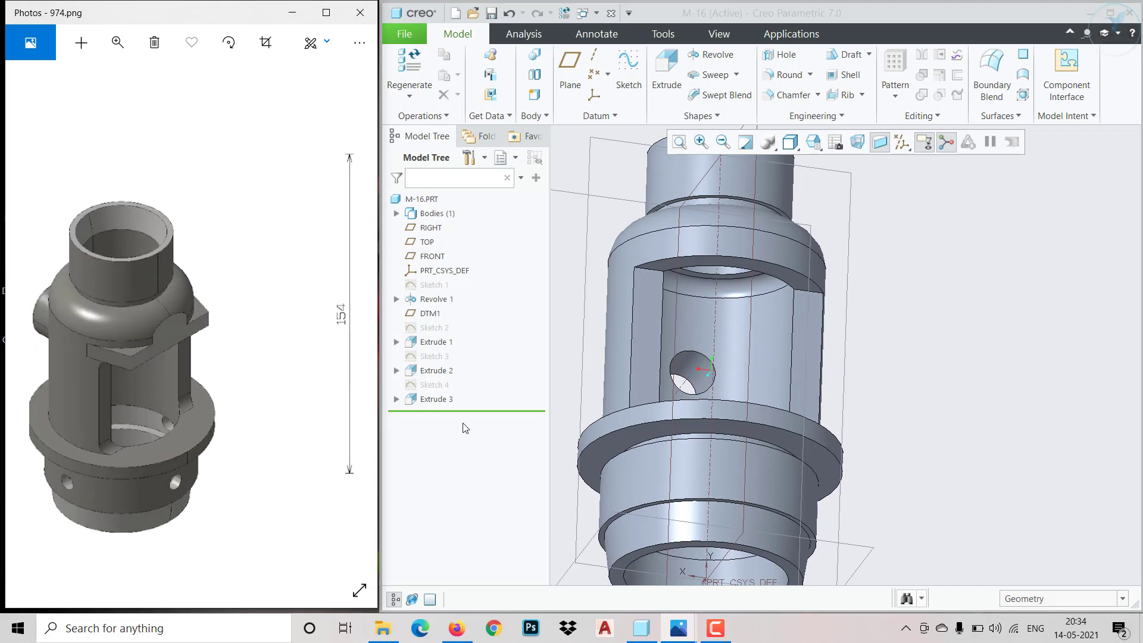
scroll(686, 304, "down", 2)
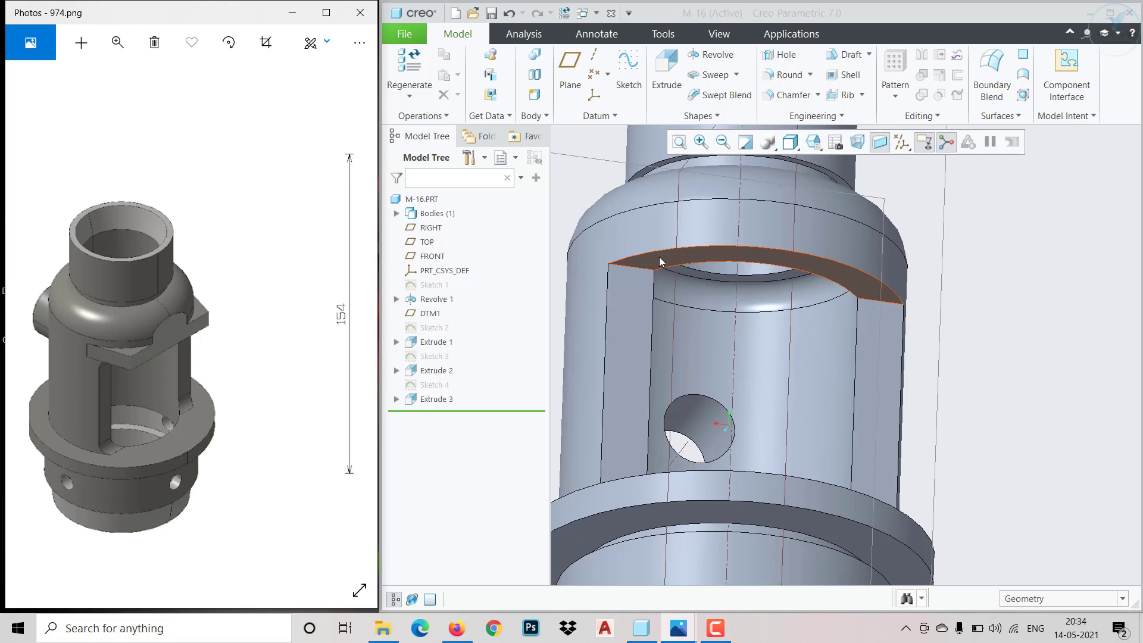
left_click(659, 261)
left_click_drag(349, 398, 103, 401)
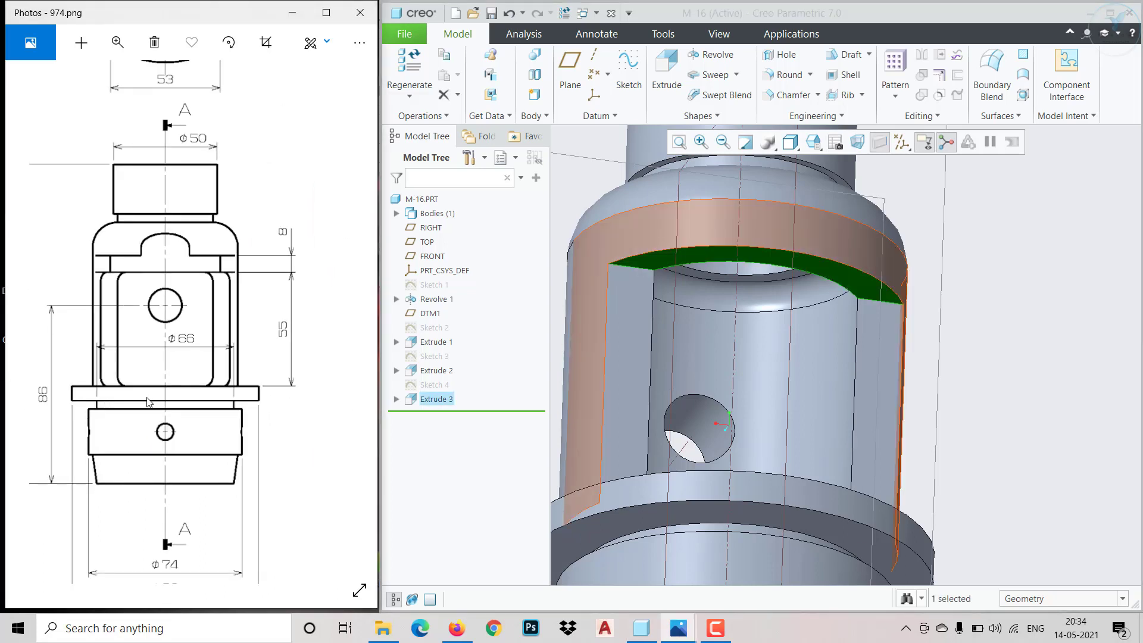
mouse_move(214, 413)
left_mouse_down()
mouse_move(237, 418)
mouse_move(40, 405)
left_mouse_up()
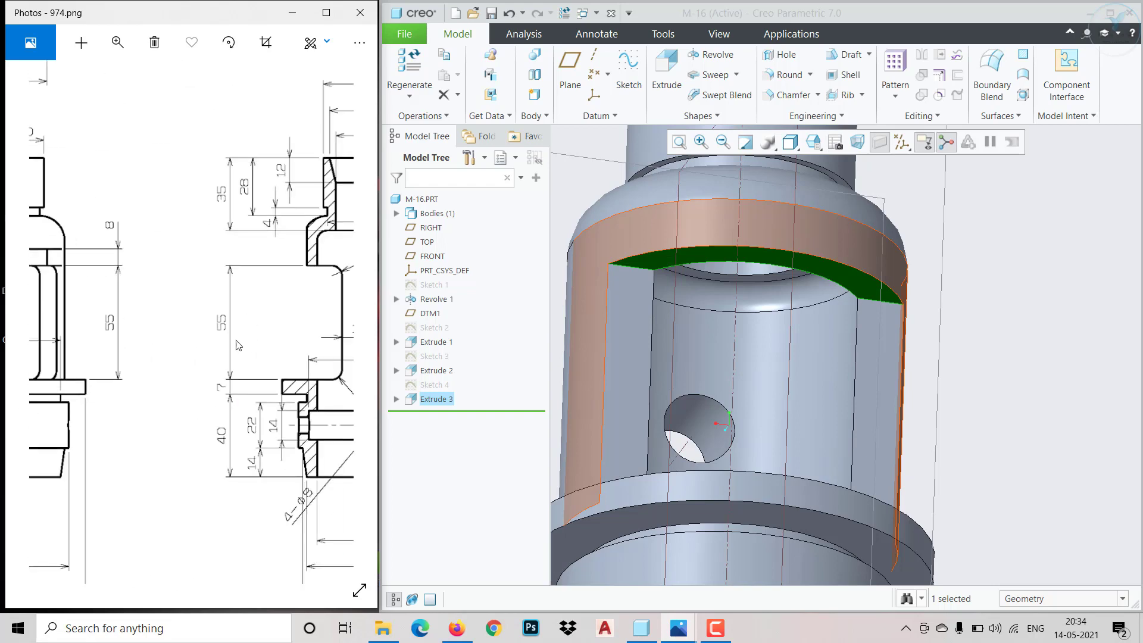
Redefine the side opening's sketch, setting the rectangle's height to 55 mm, and finish the sketch
left_click(443, 389)
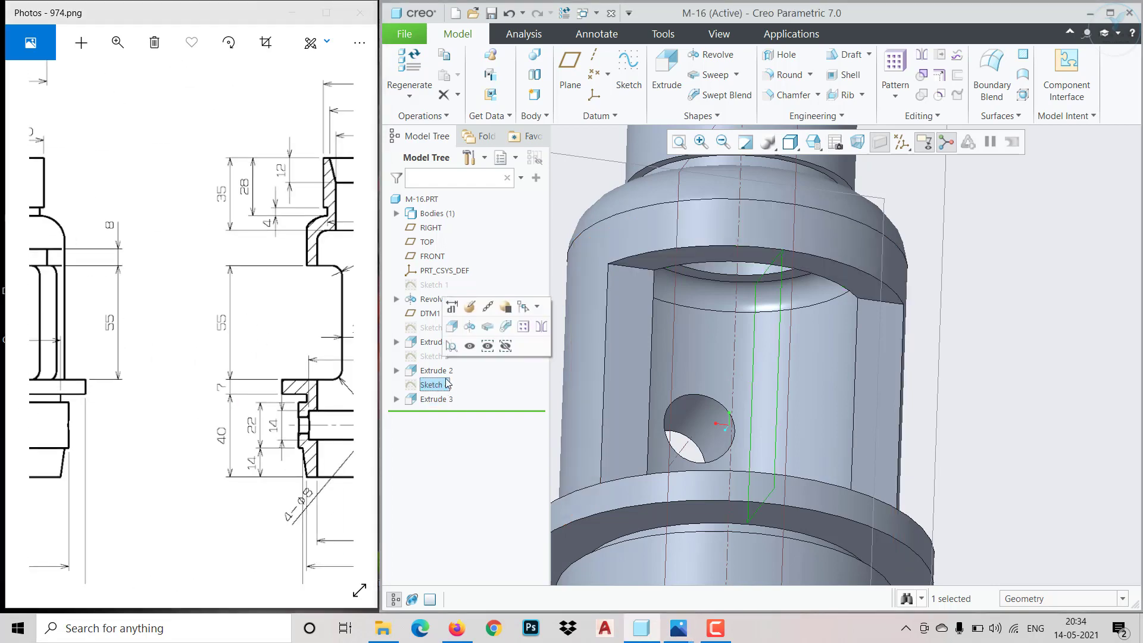
left_click(474, 311)
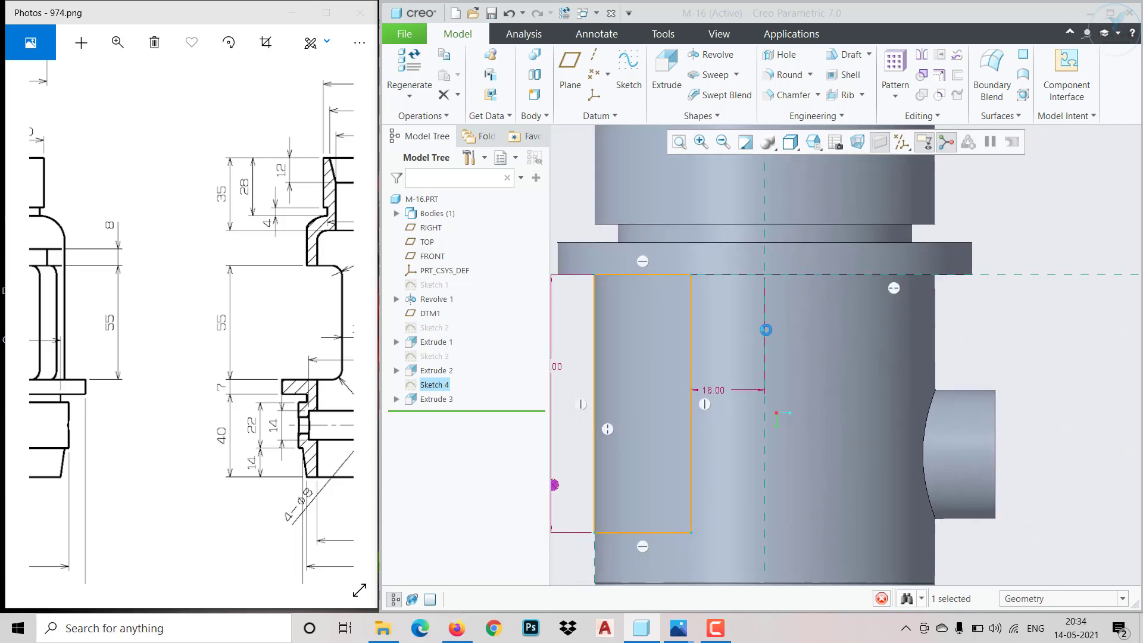
left_click_drag(739, 320, 730, 322)
double_click(731, 323)
type("55")
key("Return")
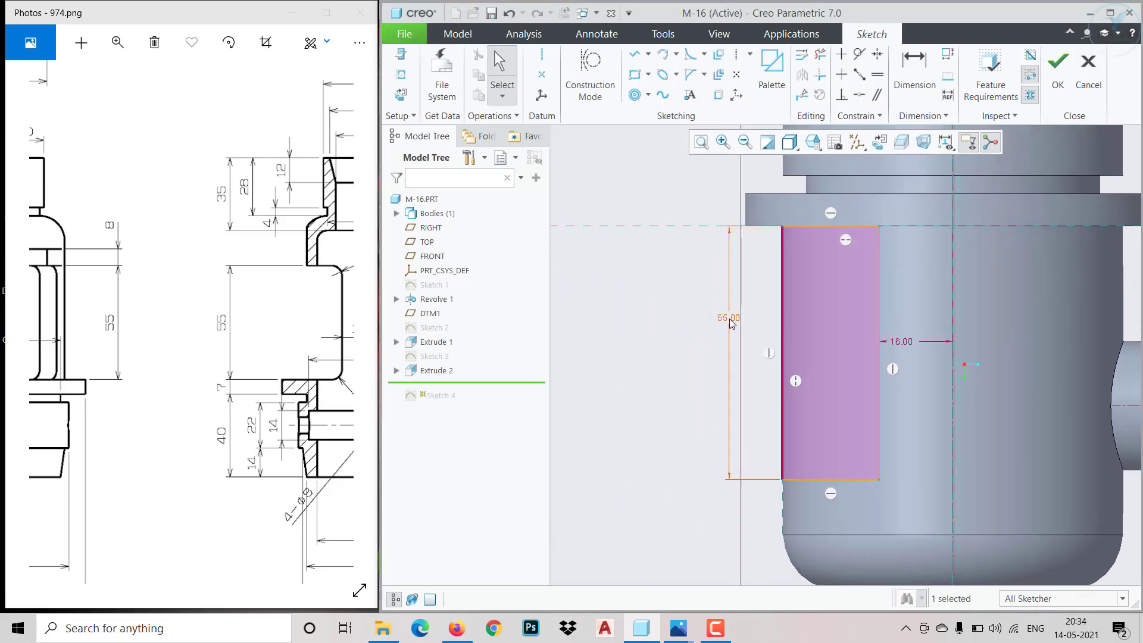
left_click(1058, 66)
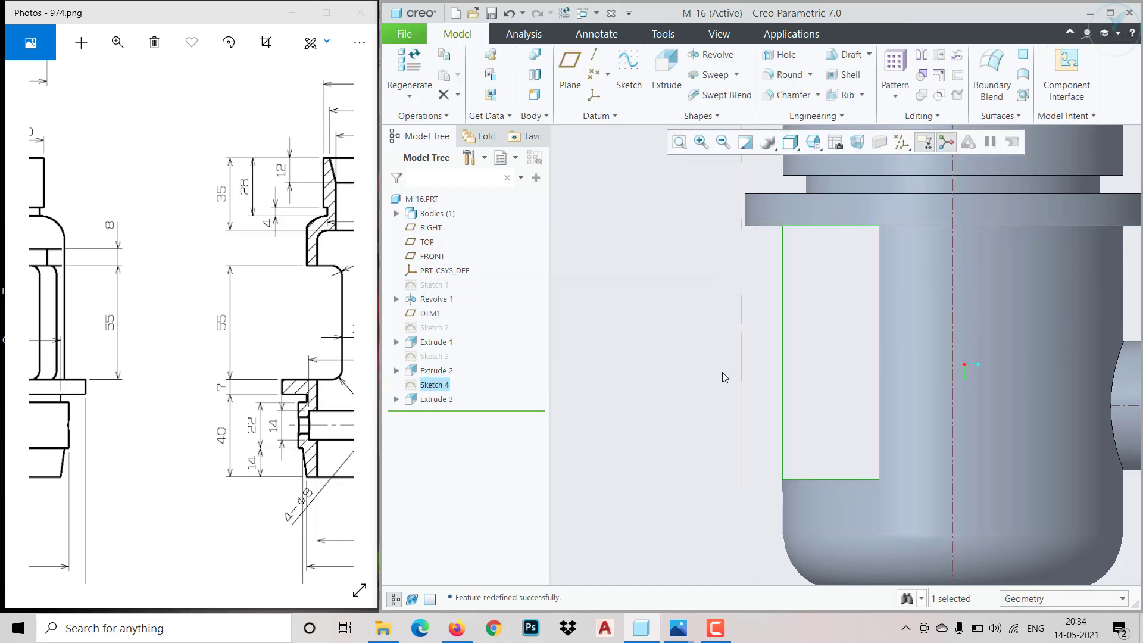
mouse_move(638, 419)
middle_mouse_down()
mouse_move(778, 307)
mouse_move(755, 221)
mouse_move(718, 199)
middle_mouse_up()
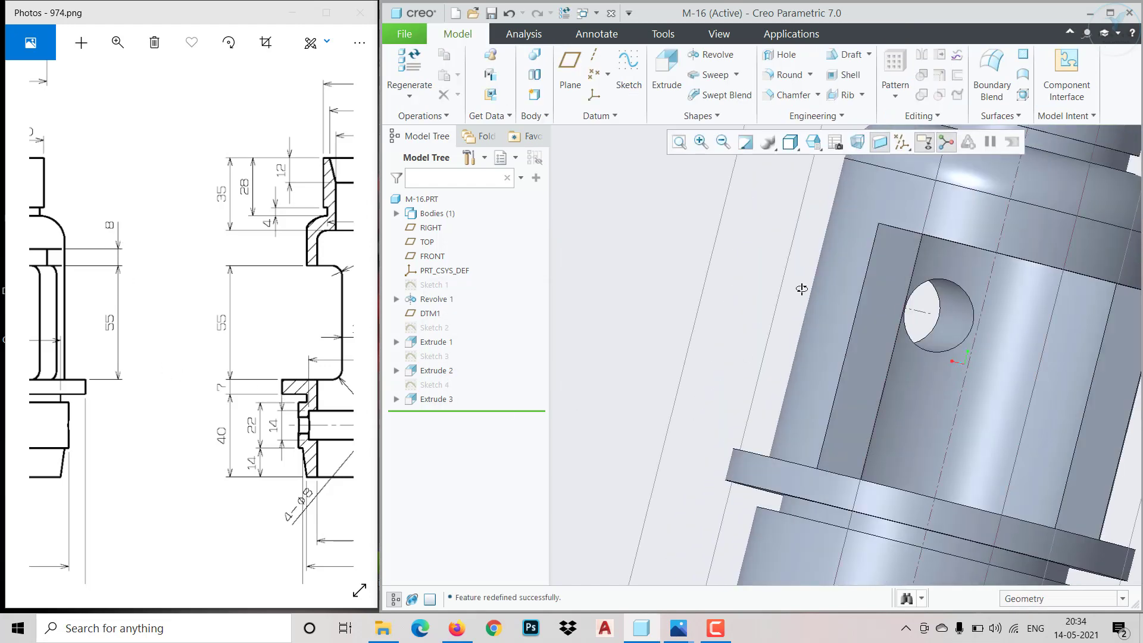
Start a sketch on the side opening's face farthest from the flange, and clip the model geometry in front of the sketch plane
middle_click_drag(801, 289, 984, 202)
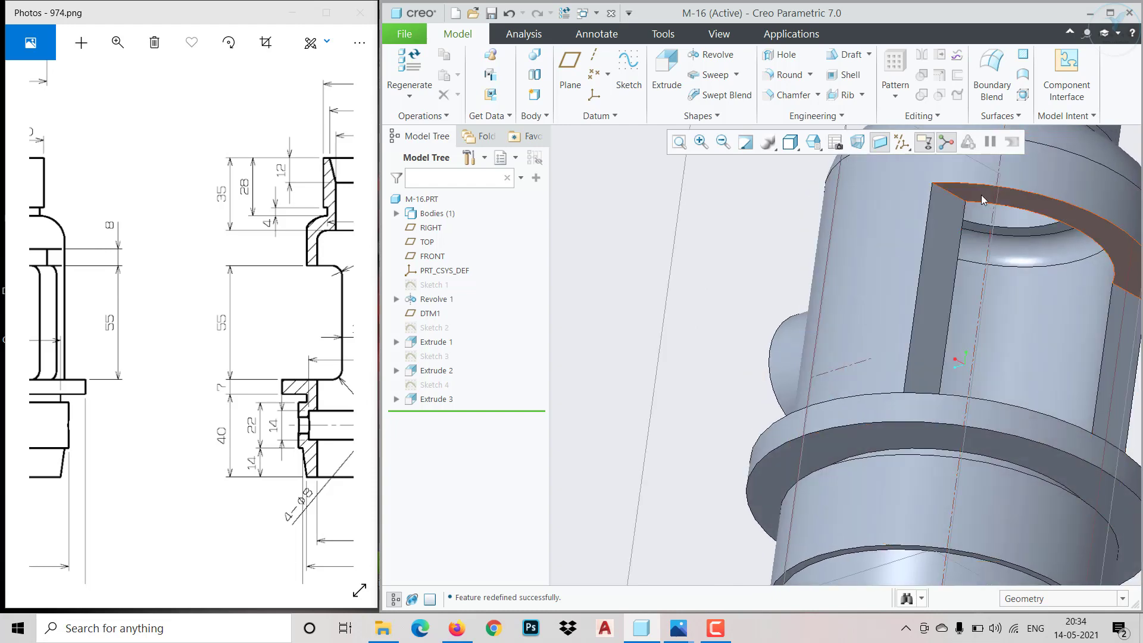
left_click(981, 194)
left_click(1046, 137)
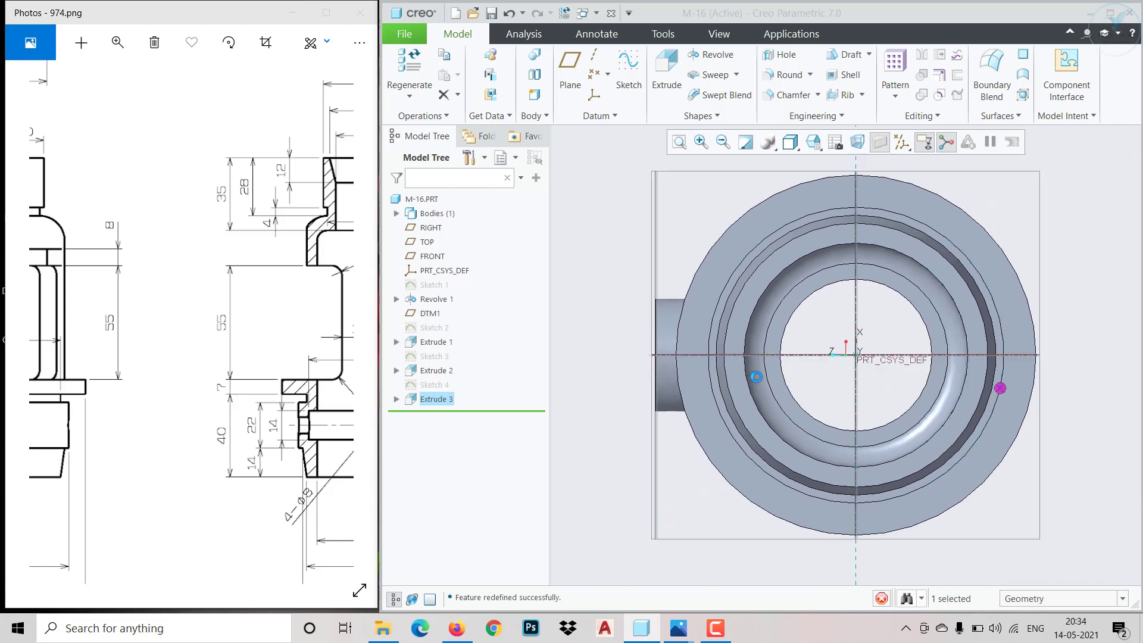
scroll(1055, 335, "down", 2)
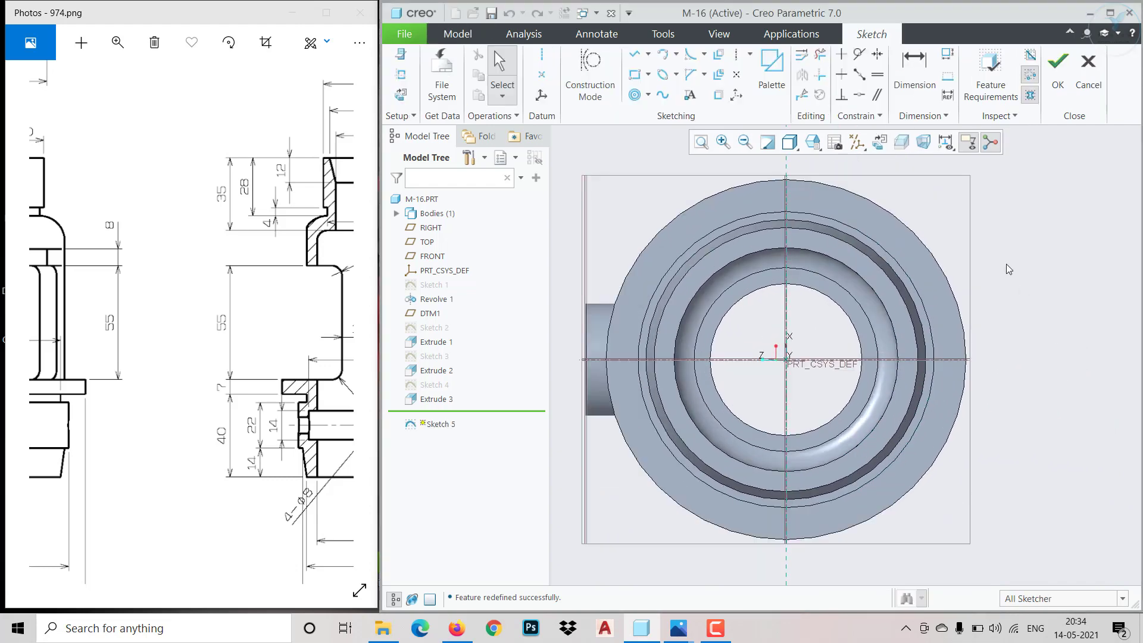
left_click(900, 143)
mouse_move(880, 411)
middle_mouse_down()
mouse_move(812, 350)
mouse_move(880, 387)
mouse_move(856, 409)
mouse_move(868, 342)
mouse_move(796, 295)
mouse_move(821, 307)
middle_mouse_up()
left_click(901, 149)
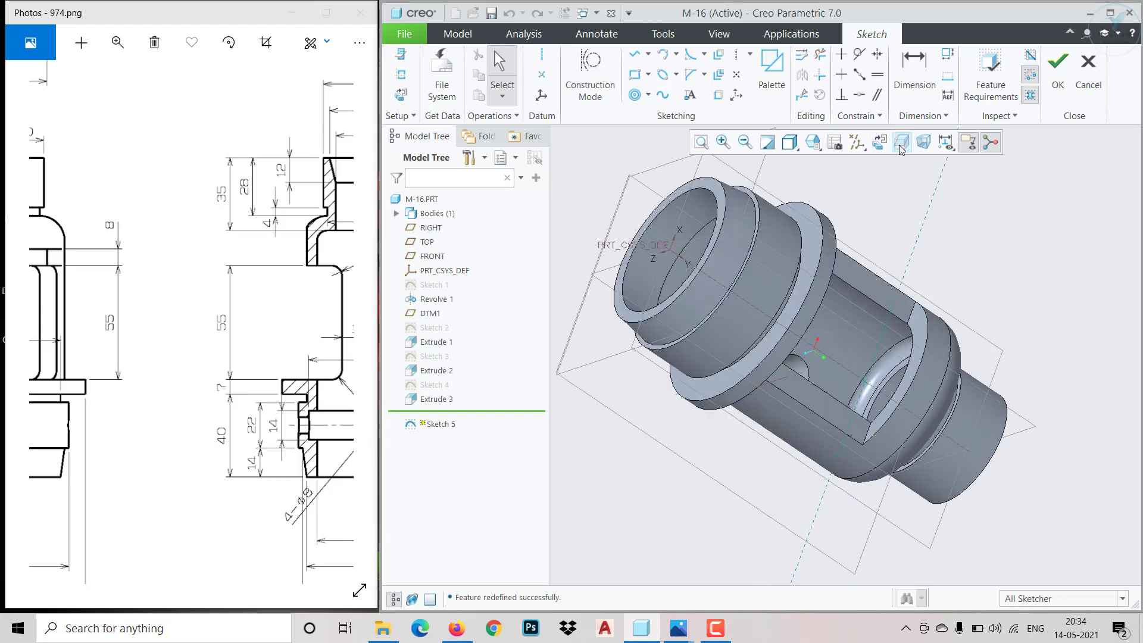
left_click(900, 148)
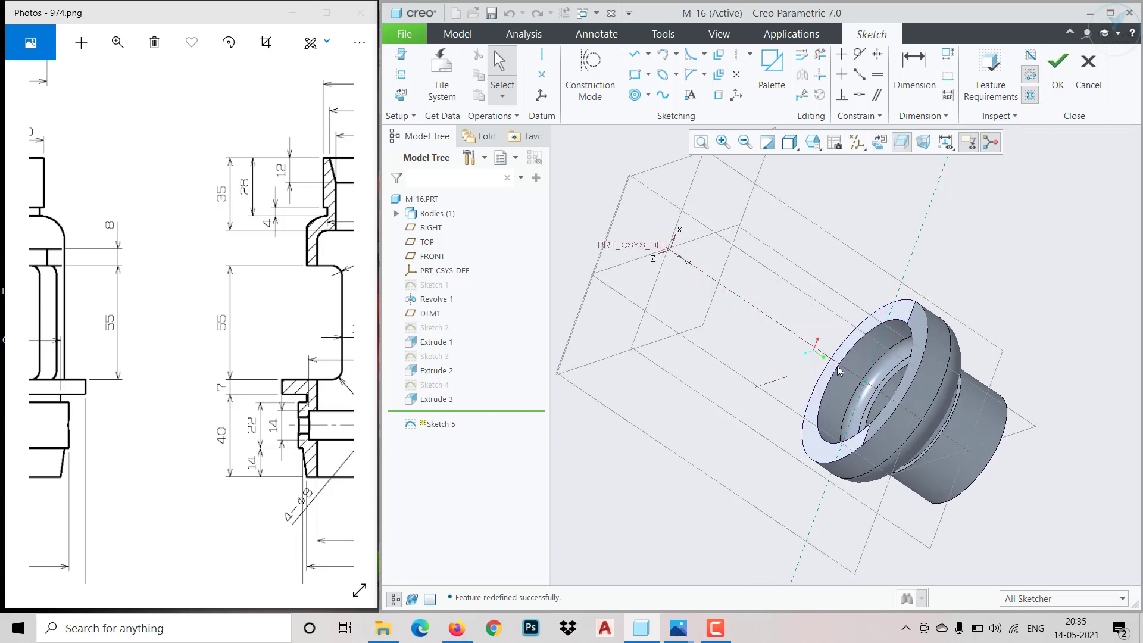
middle_click_drag(837, 366, 858, 202)
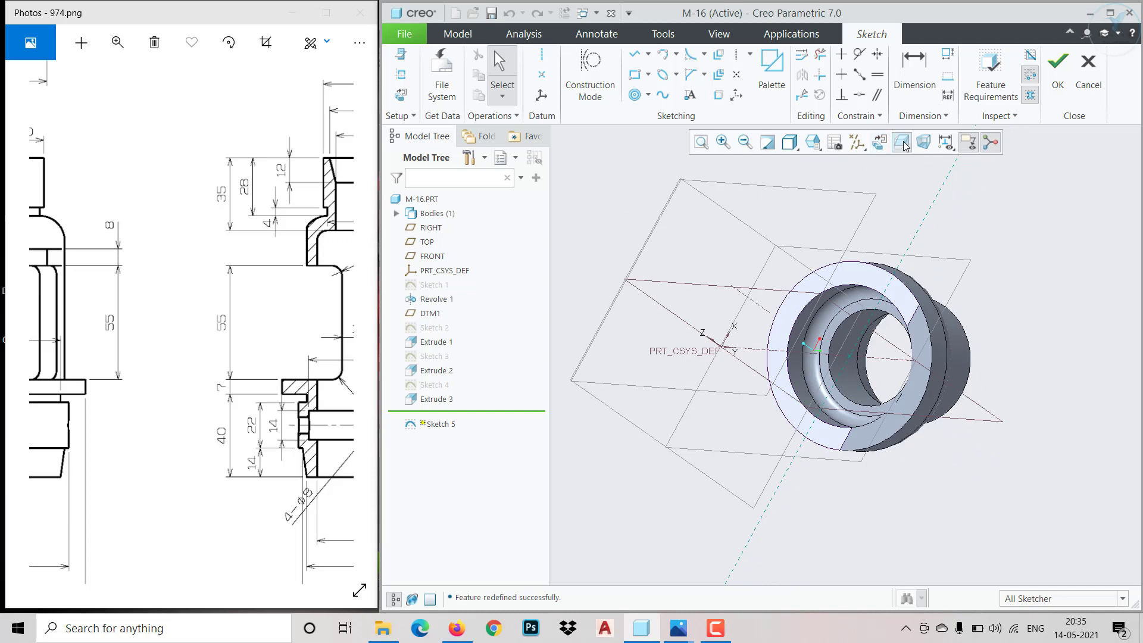
Check the 53 mm flat and its slanted sides in the reference's top view, and reorient the sketch to its 2D view
mouse_move(84, 365)
left_mouse_down()
mouse_move(285, 438)
mouse_move(278, 467)
mouse_move(316, 509)
left_mouse_up()
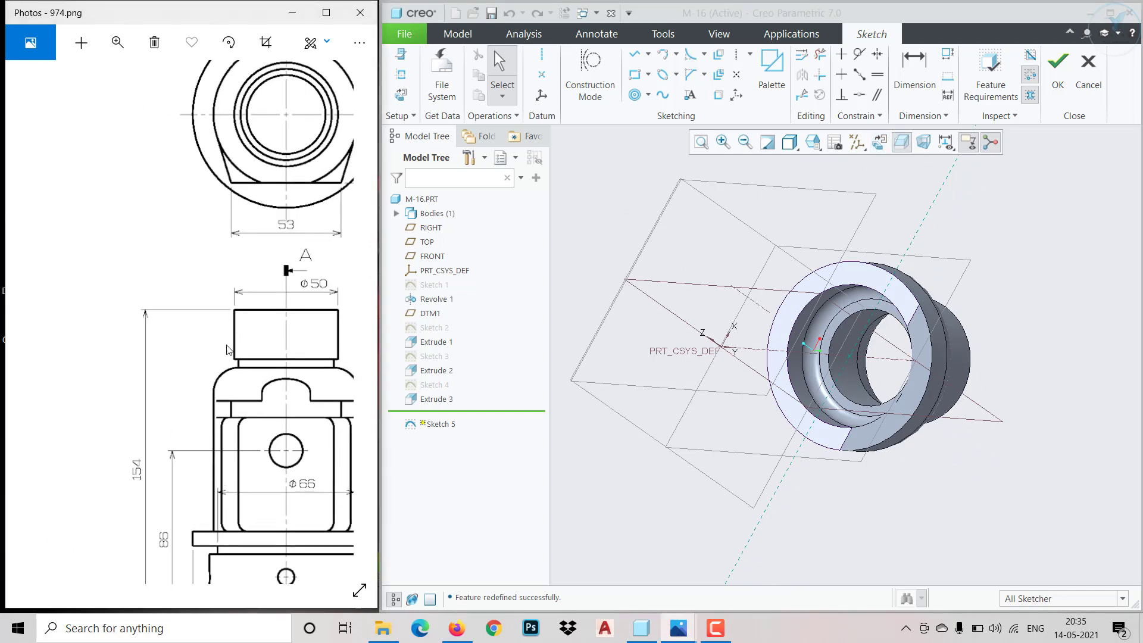
left_click_drag(226, 345, 199, 420)
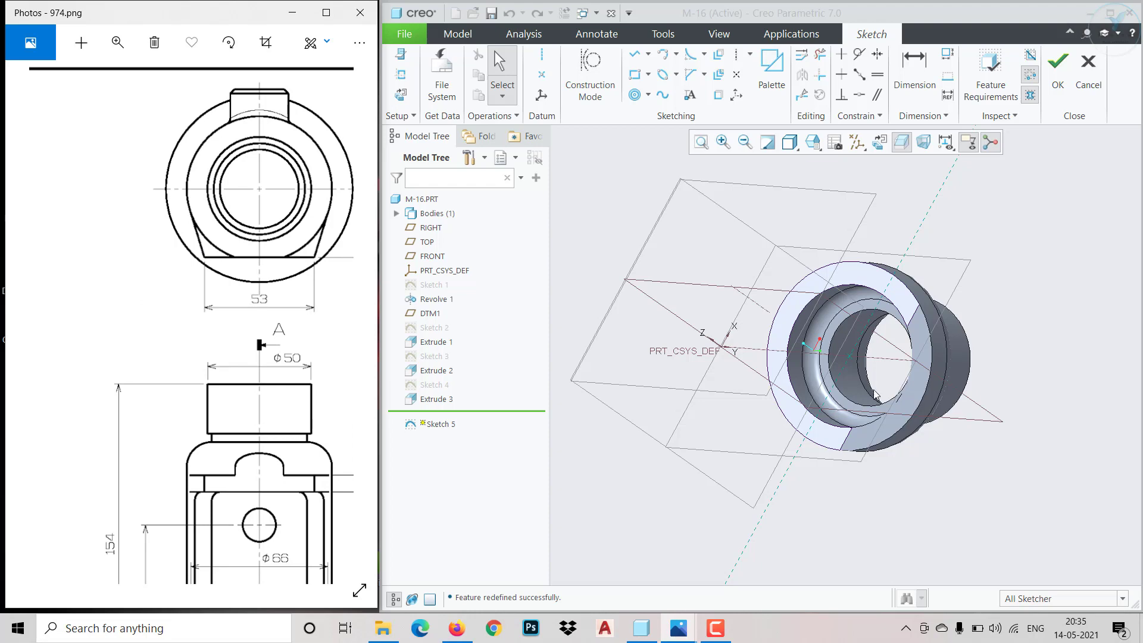
left_click(874, 144)
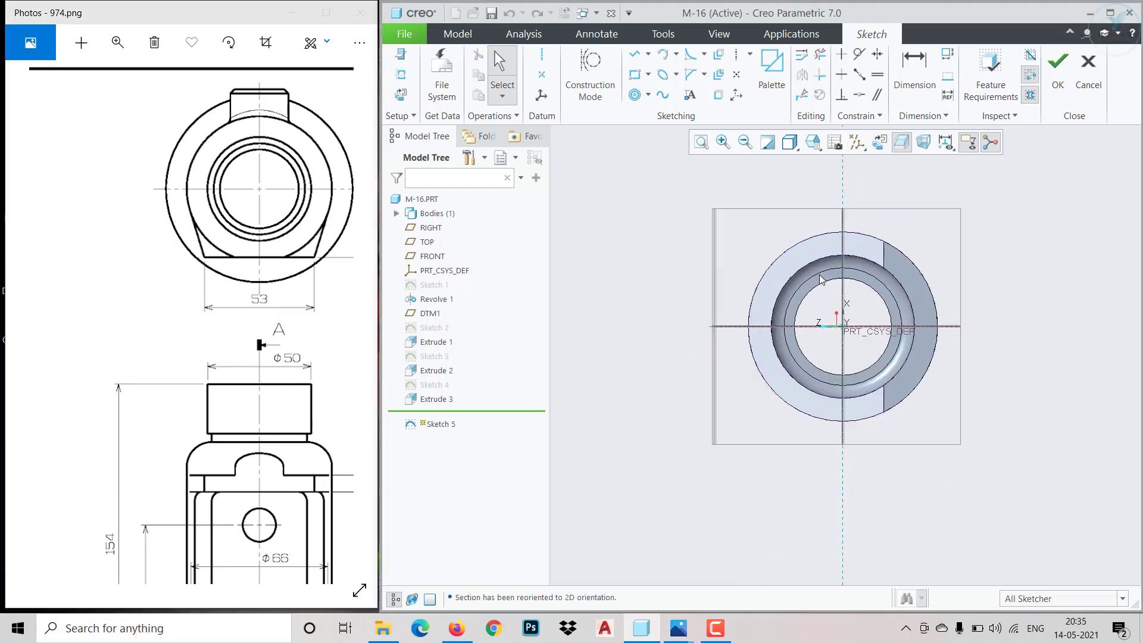
left_click(635, 55)
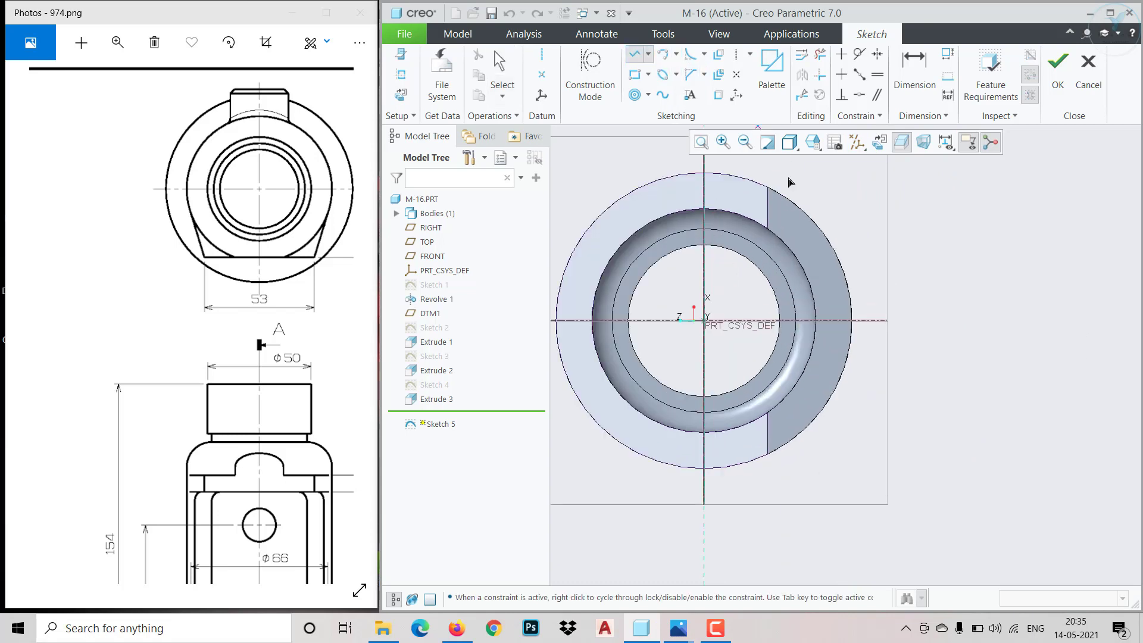
left_click(719, 94)
left_click(800, 212)
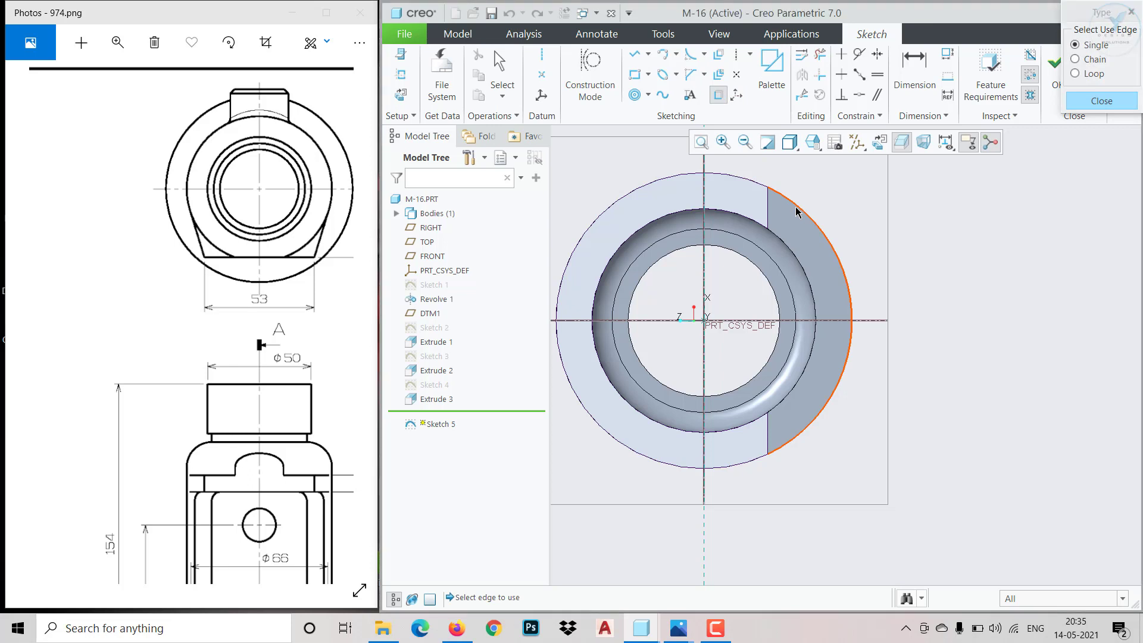
left_click(714, 175)
left_click(1084, 107)
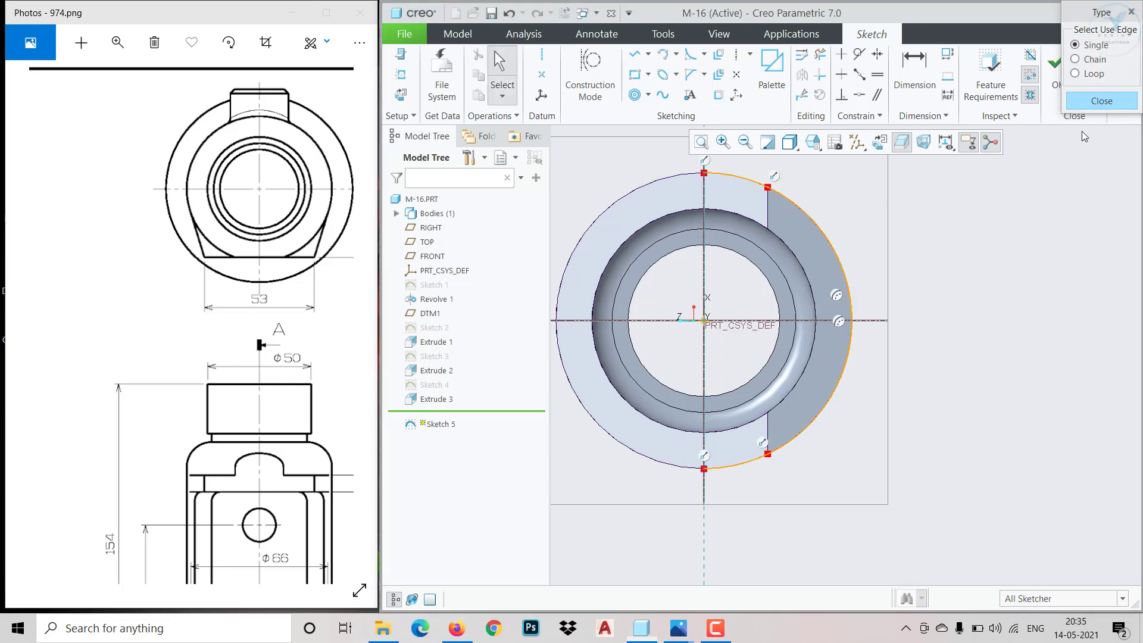
left_click(793, 206)
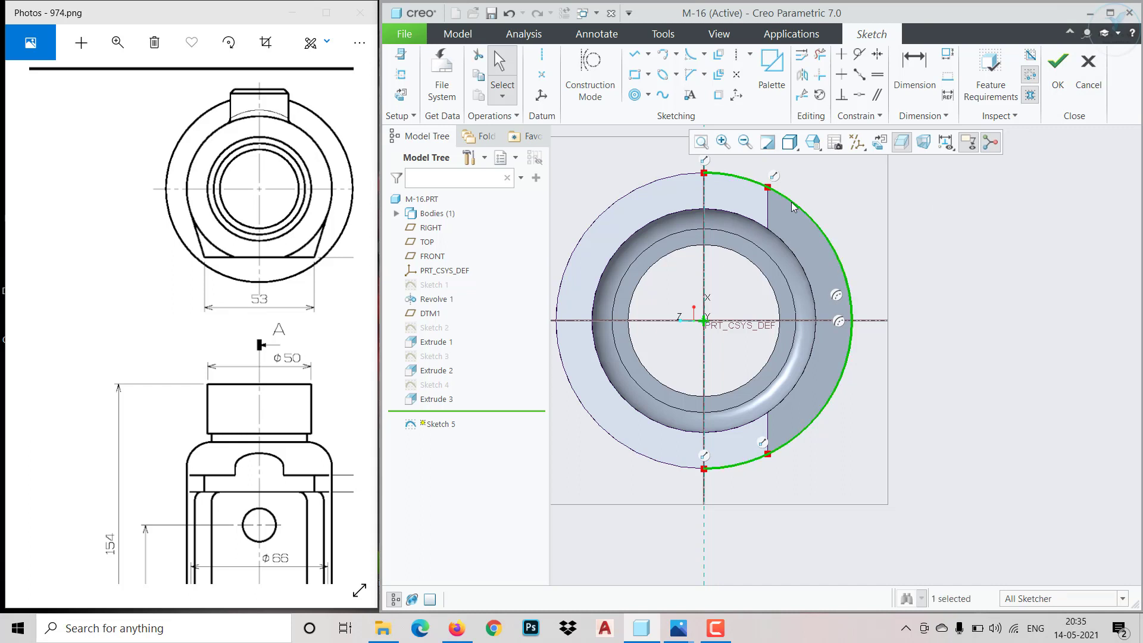
key("Delete")
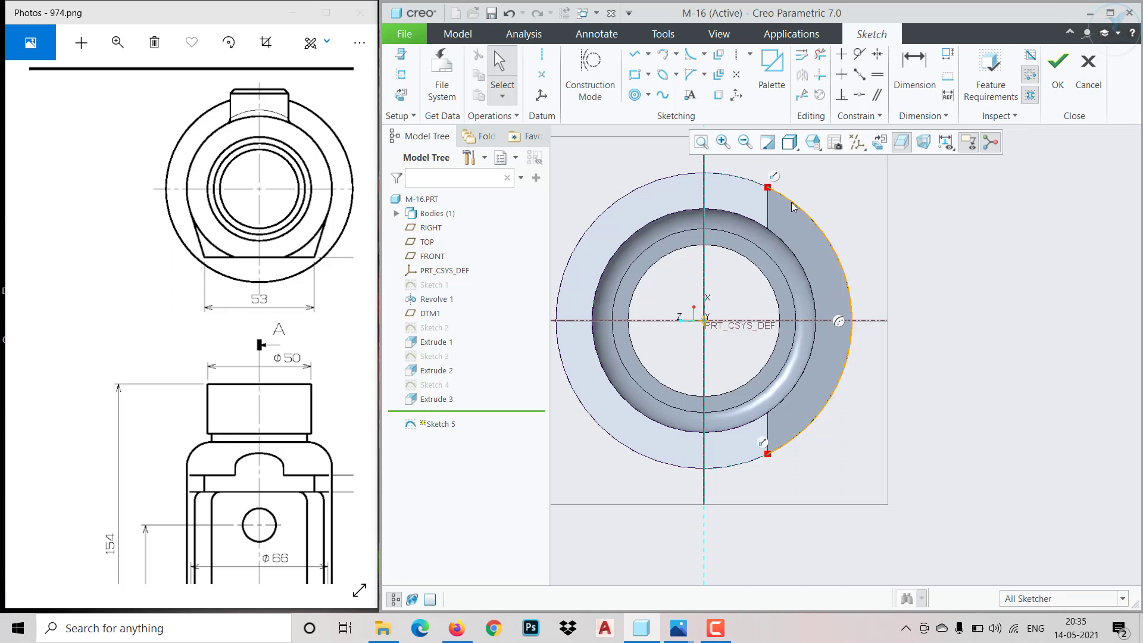
left_click(793, 206)
key("Delete")
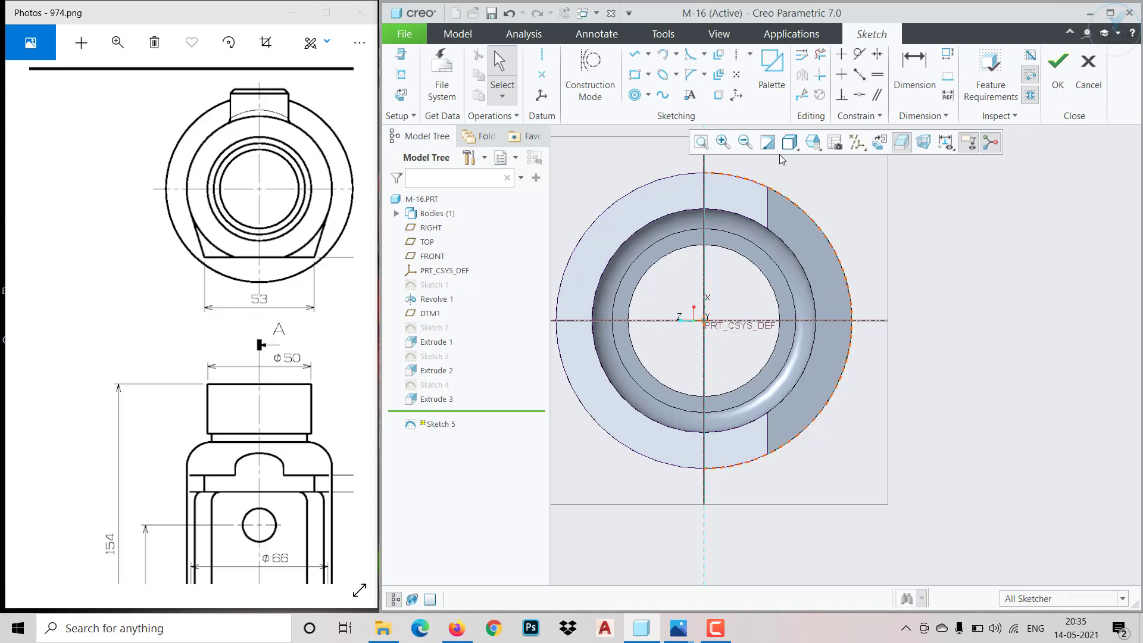
Project the body's outer half-circle edge on the opening side into the sketch
left_click(718, 97)
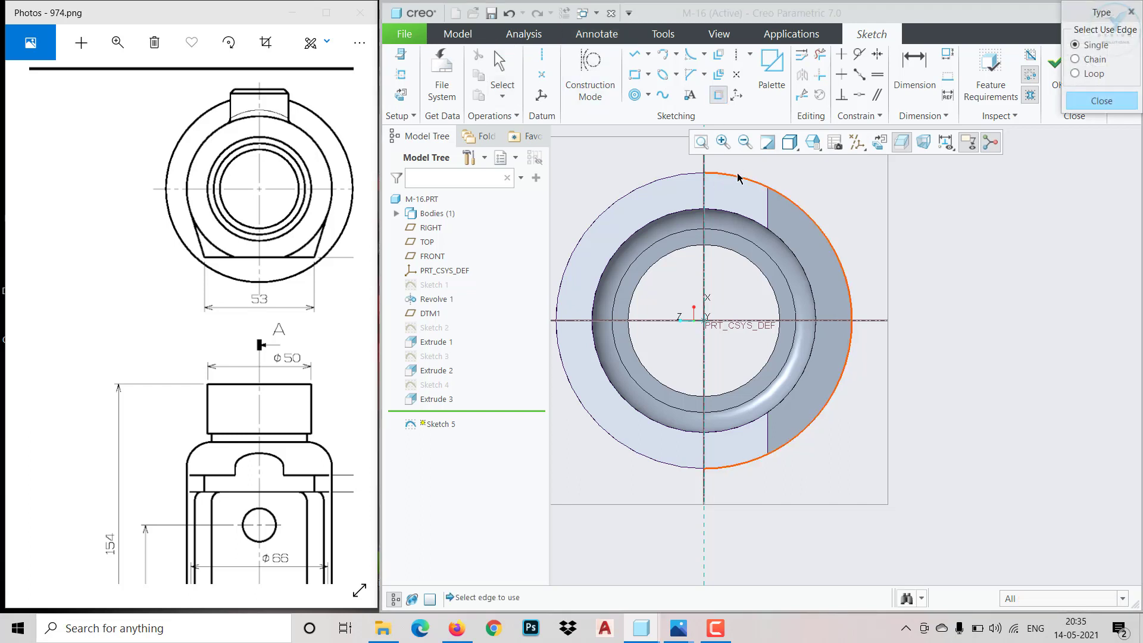
left_click(739, 177)
left_click(1101, 101)
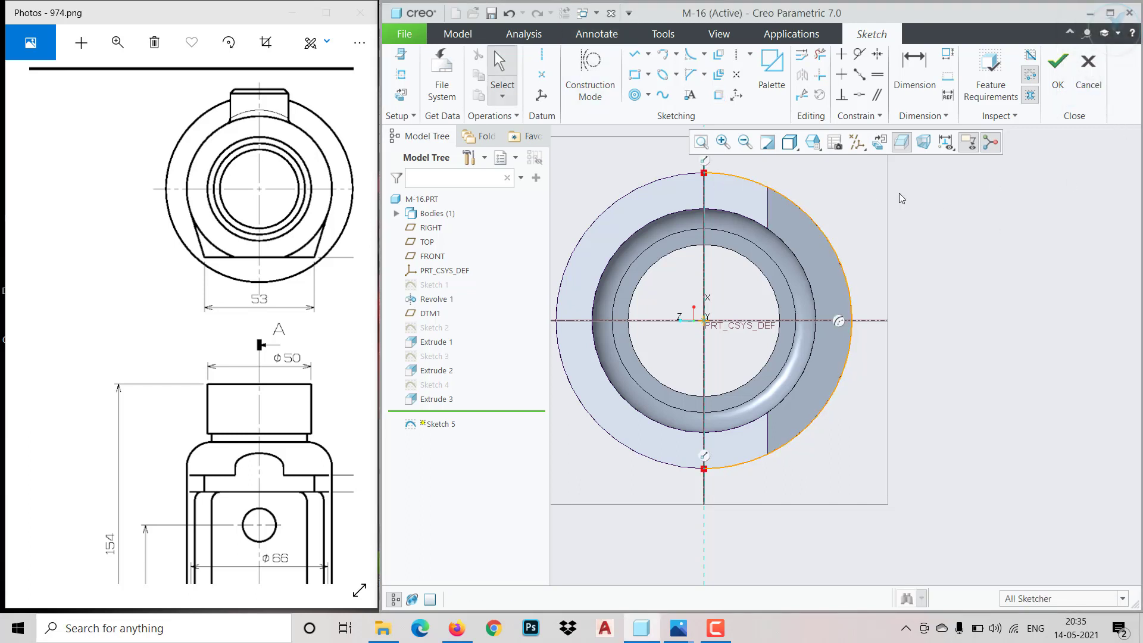
Sketch a line tangent to the projected arc from the opening's upper corner, followed by a vertical line down to the horizontal reference
left_click(634, 54)
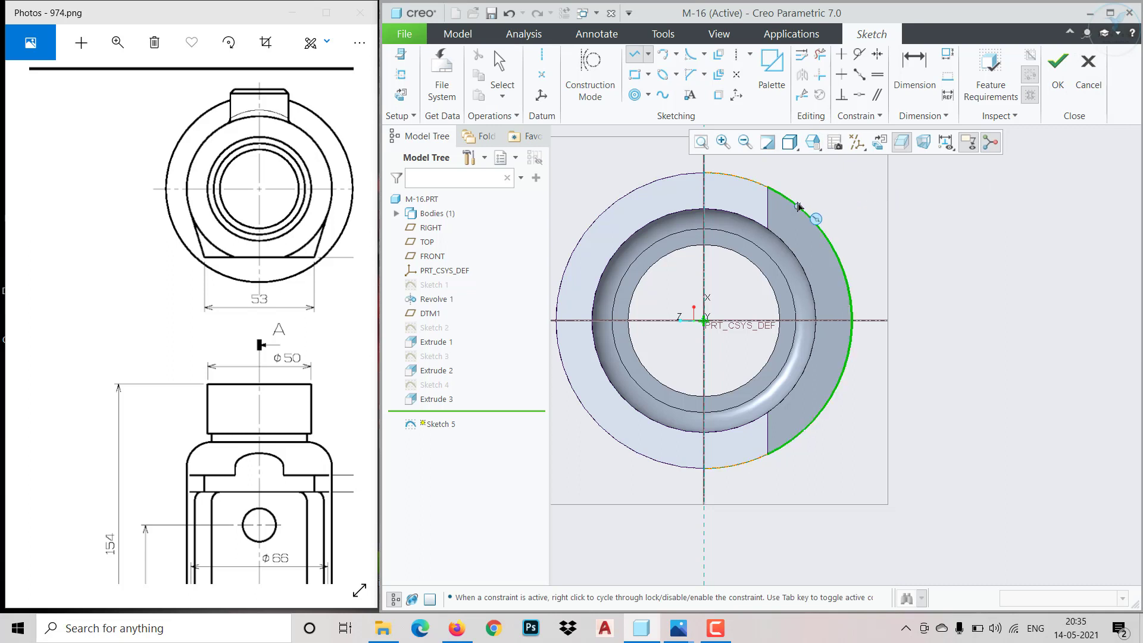
left_click(768, 187)
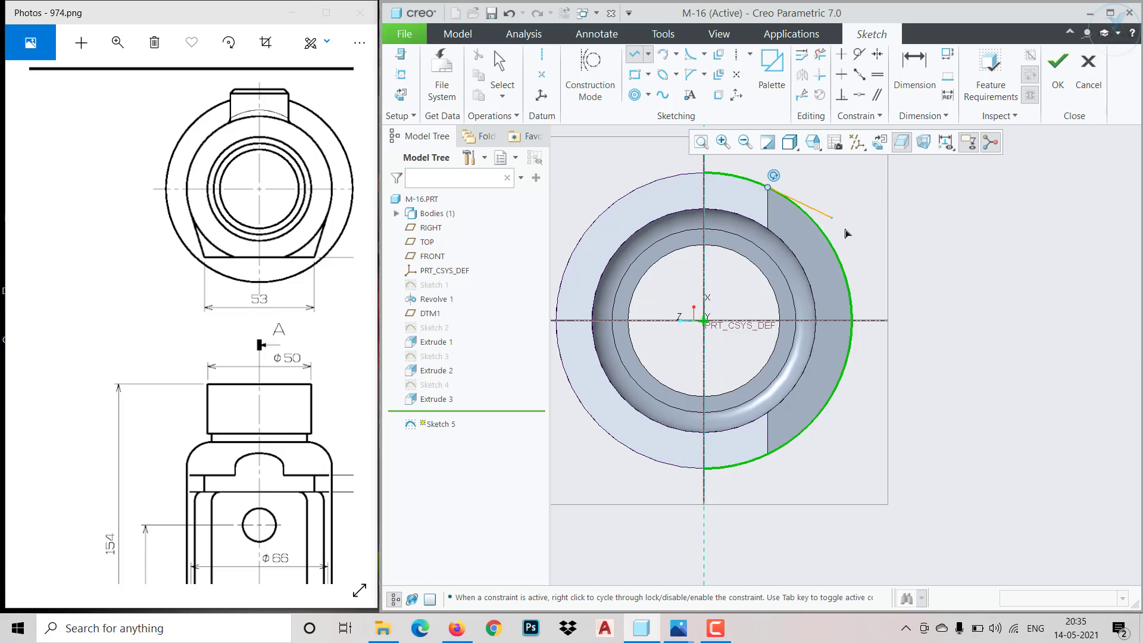
left_click(880, 240)
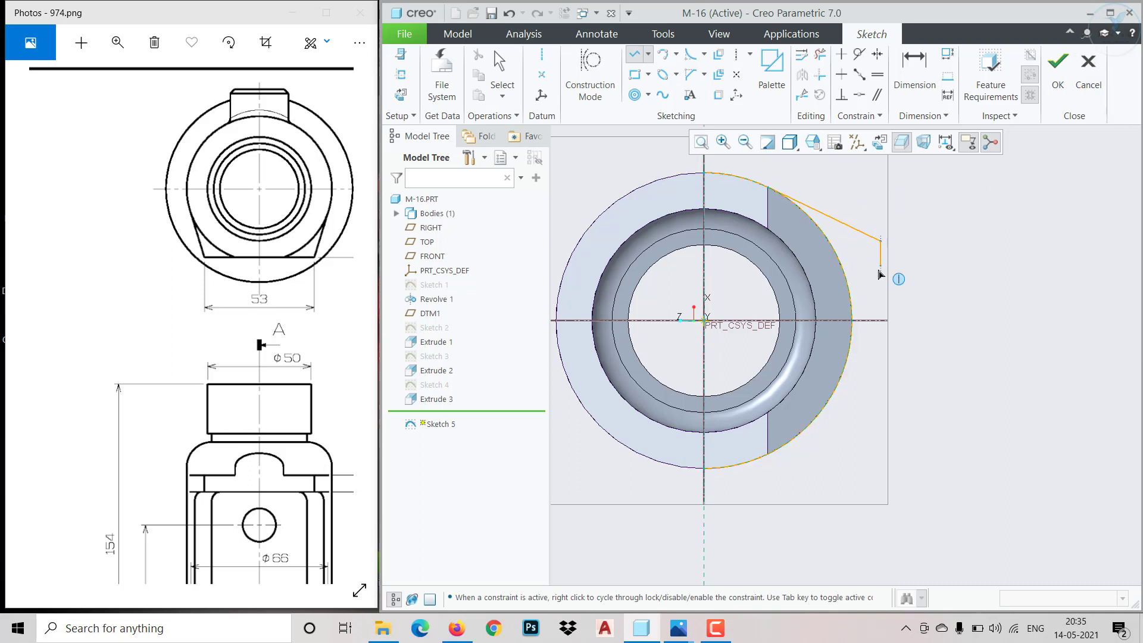
left_click(877, 324)
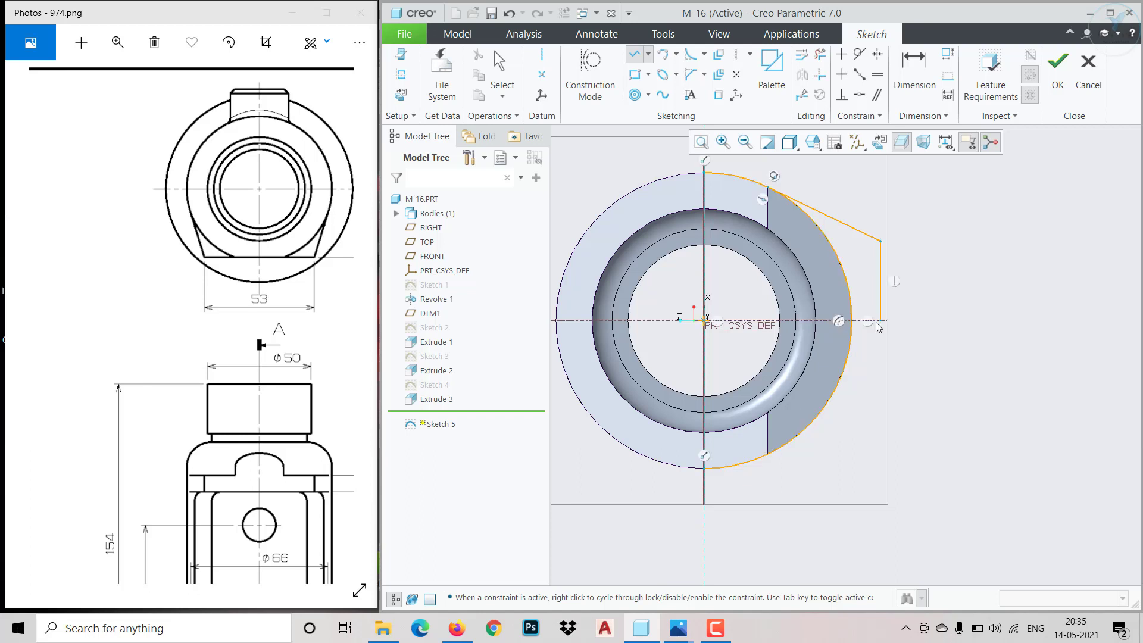
middle_click(876, 323)
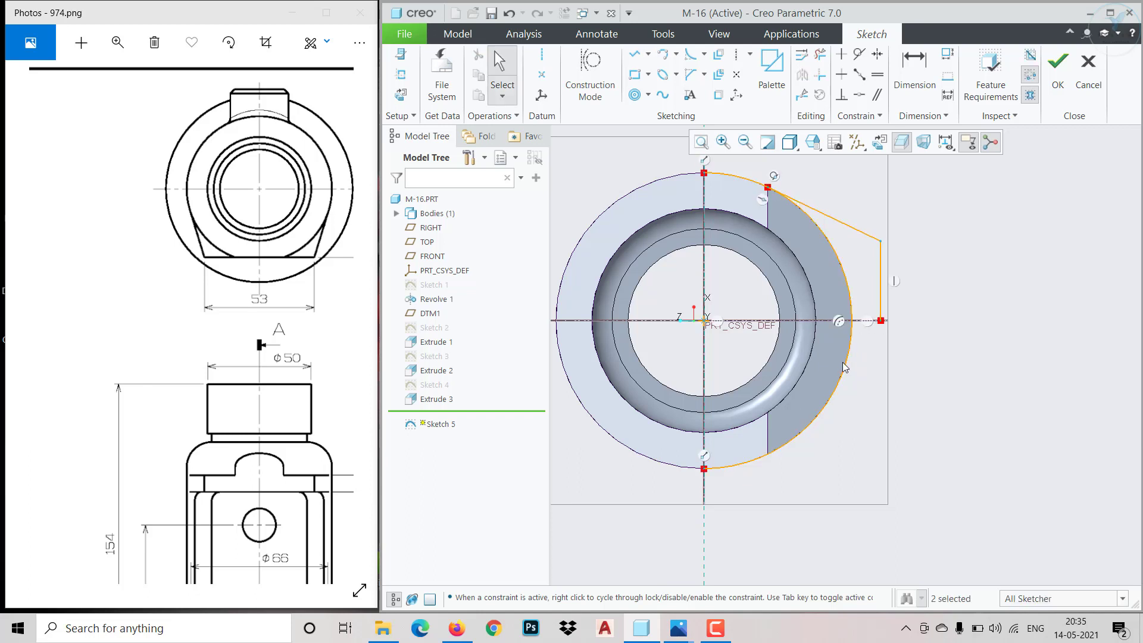
Trim the projected arc beyond the point where the tangent line starts
left_click(821, 54)
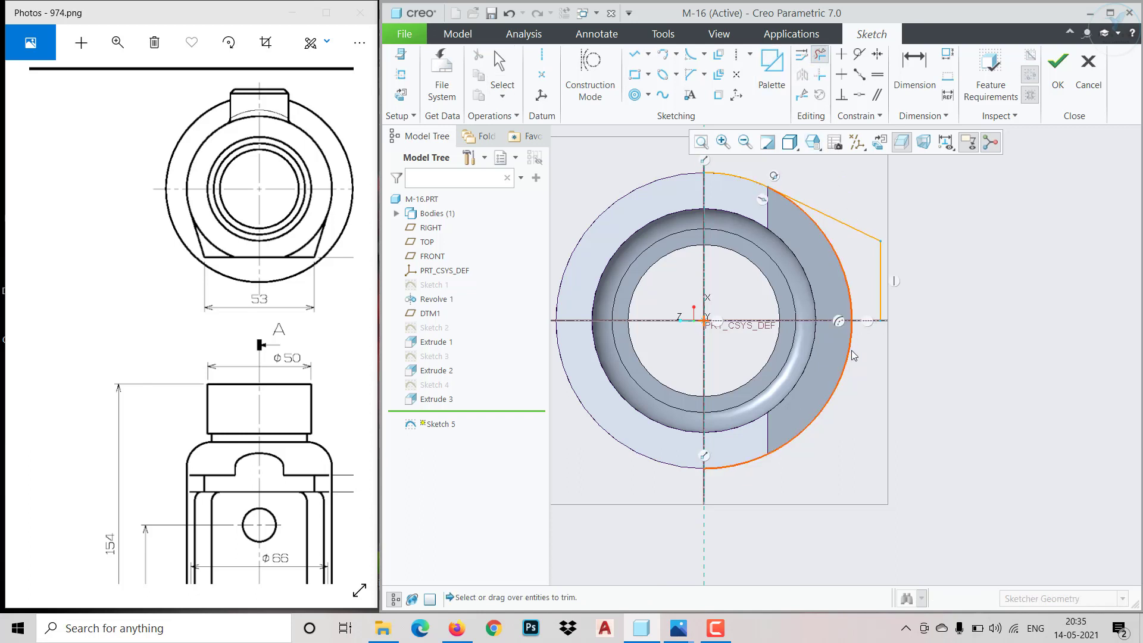
left_click(852, 356)
scroll(806, 214, "down", 2)
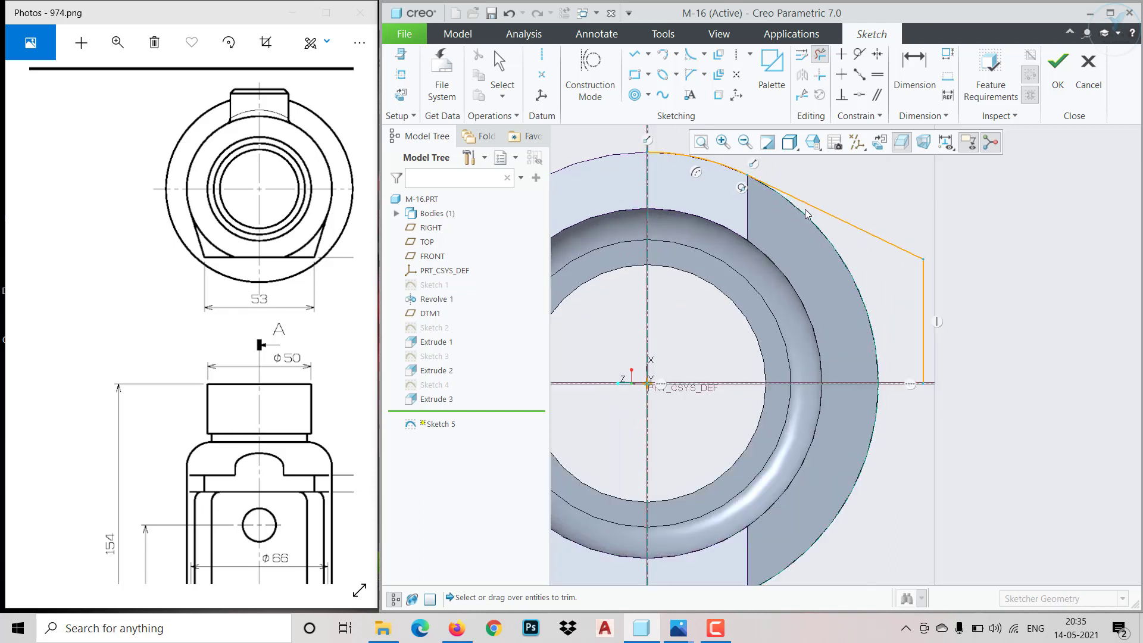
Project the outer arc bounding the cut opening into the sketch alongside the two lines
left_click(719, 95)
left_click(832, 252)
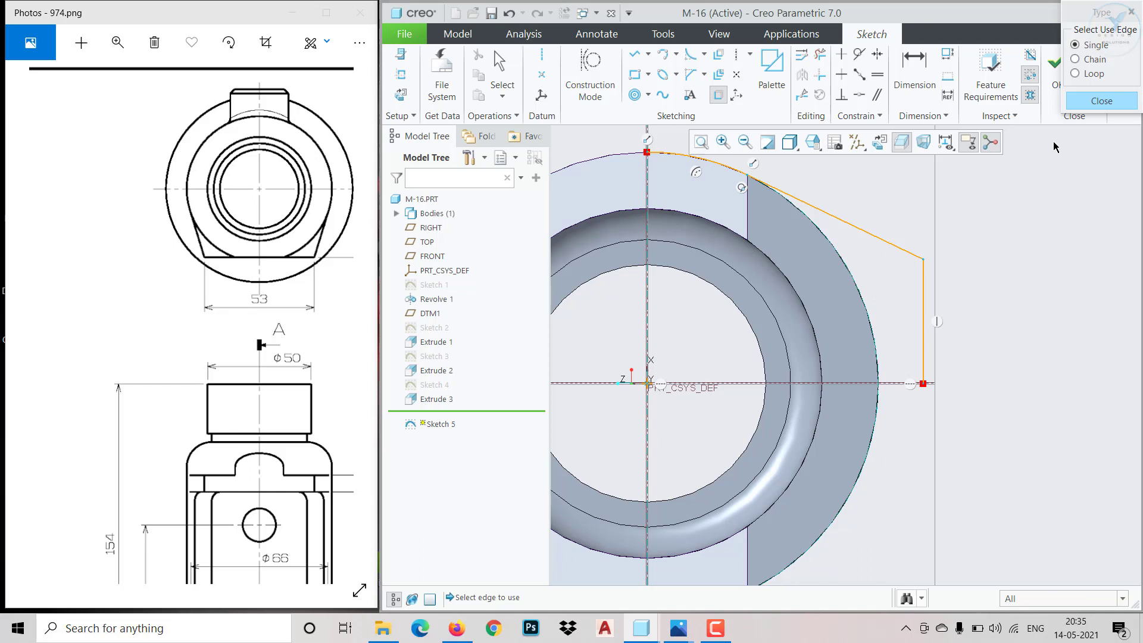
left_click(1084, 106)
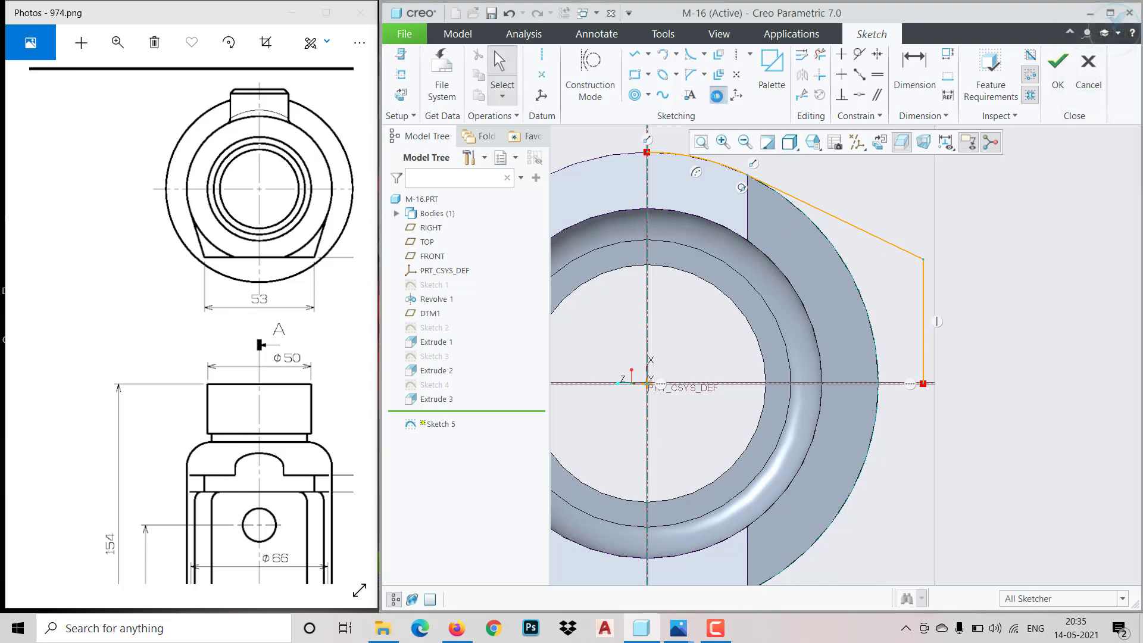
left_click(716, 96)
left_click(852, 272)
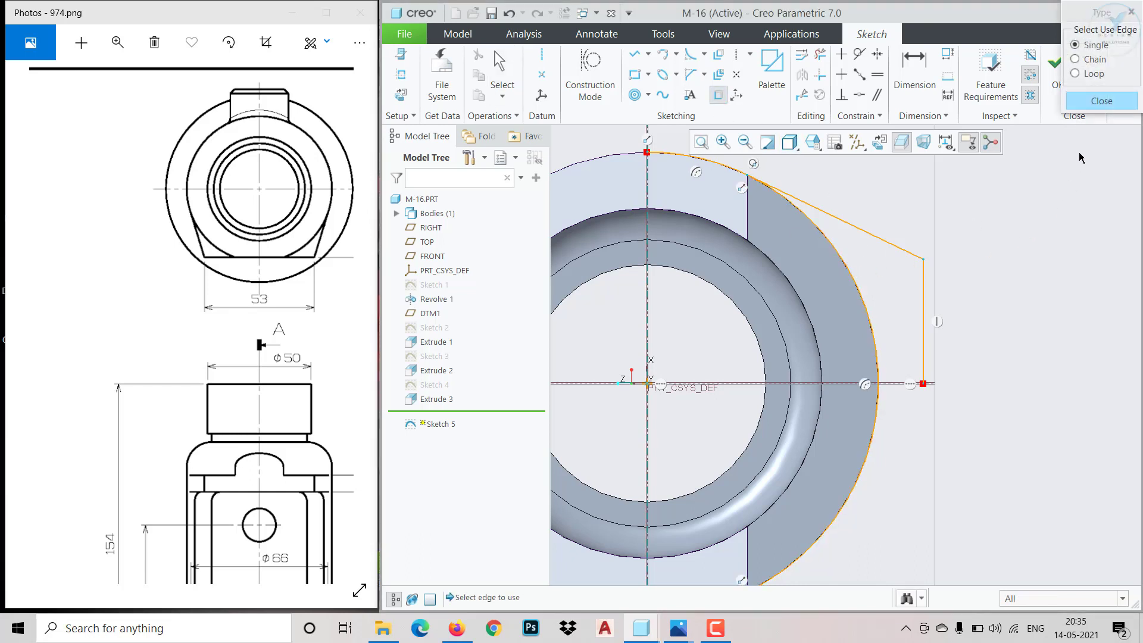
left_click(1097, 101)
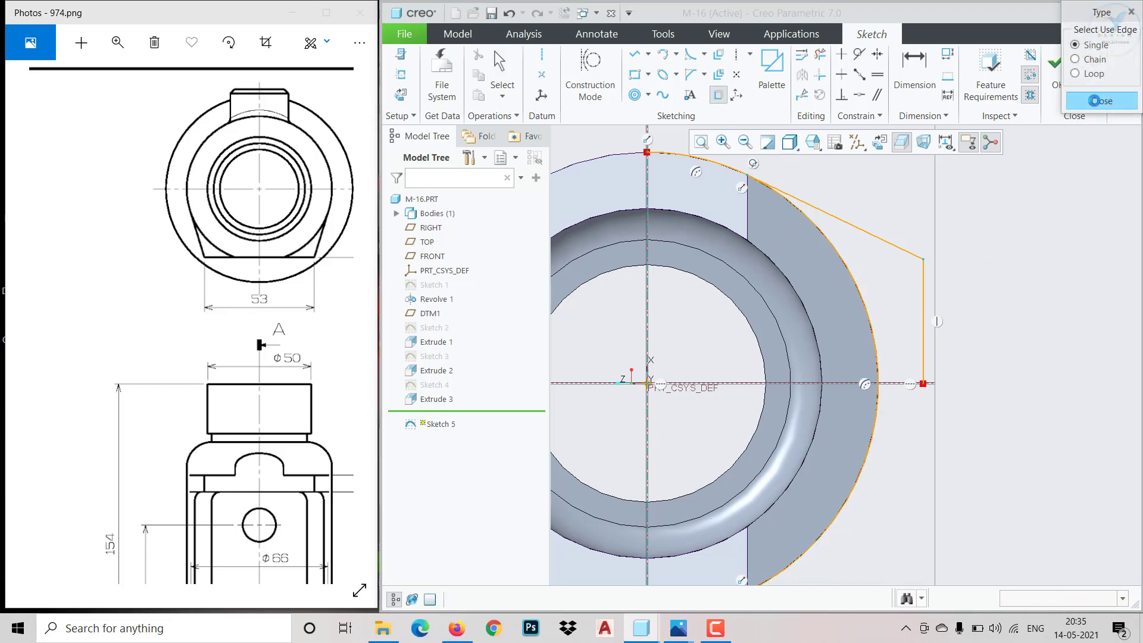
Trim away all projected arc segments, keeping only the slanted and vertical lines
left_click(817, 55)
left_click(736, 171)
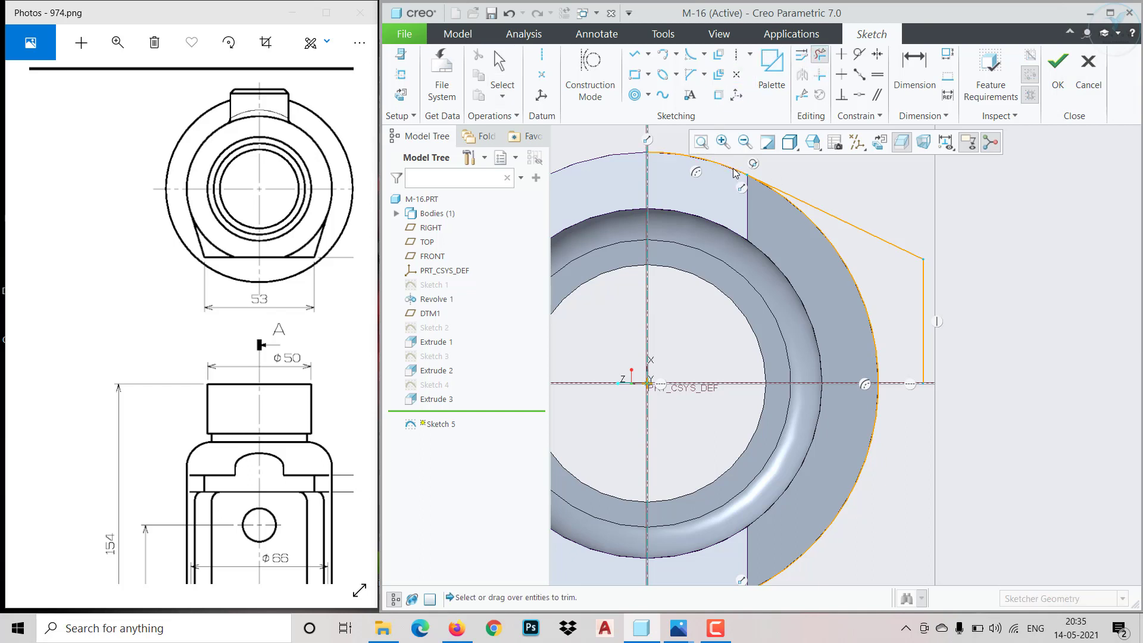
left_click(867, 468)
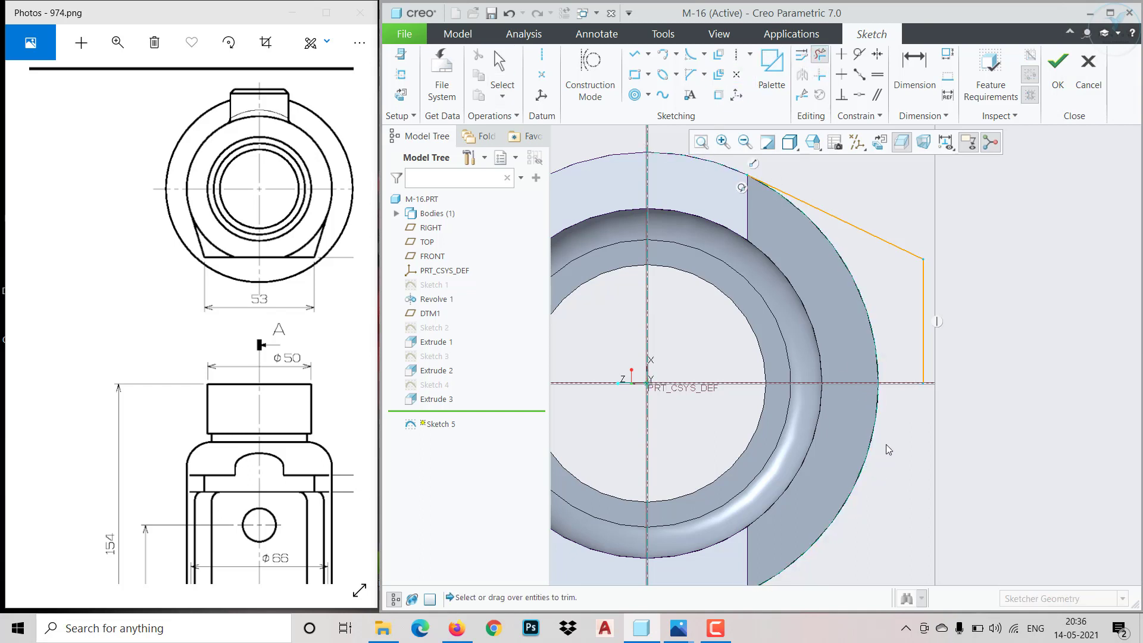
middle_click(886, 445)
Add a horizontal centerline through the sketch origin
scroll(883, 355, "down", 3)
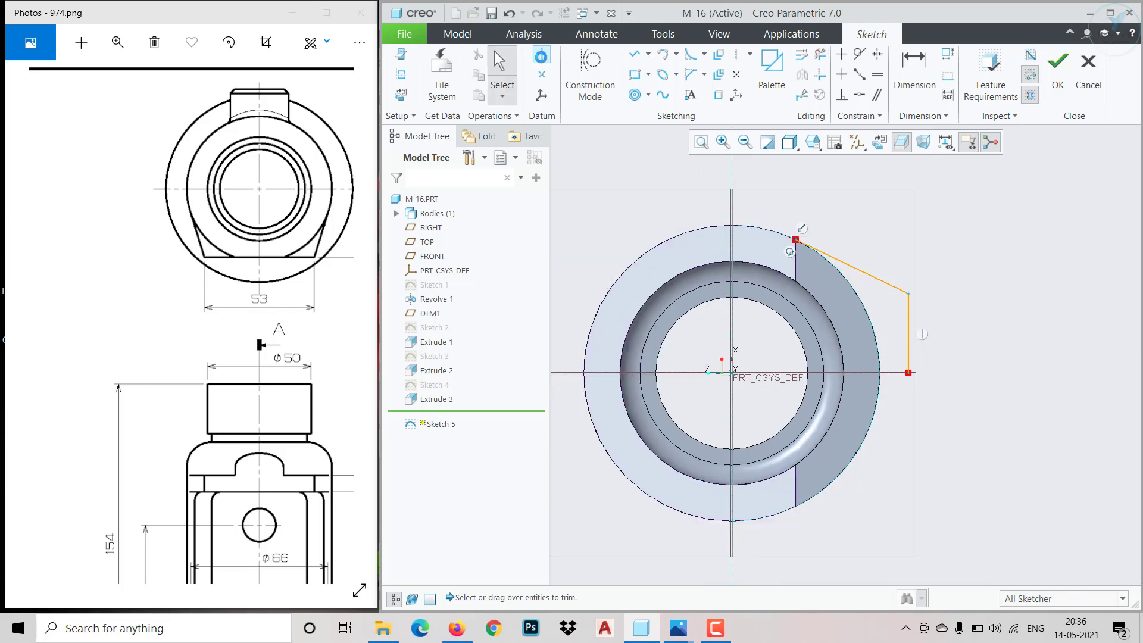
left_click(542, 55)
left_click(735, 375)
left_click(958, 385)
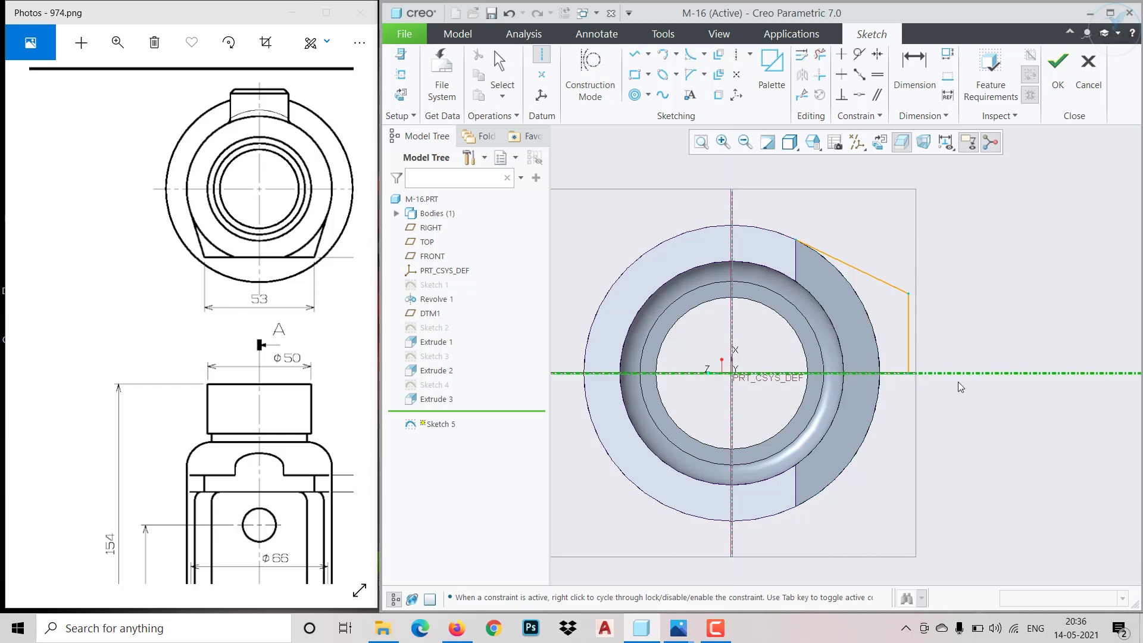
middle_click(986, 338)
Project the outer arc between the cut opening's two corners as the profile's inner boundary
scroll(937, 374, "up", 2)
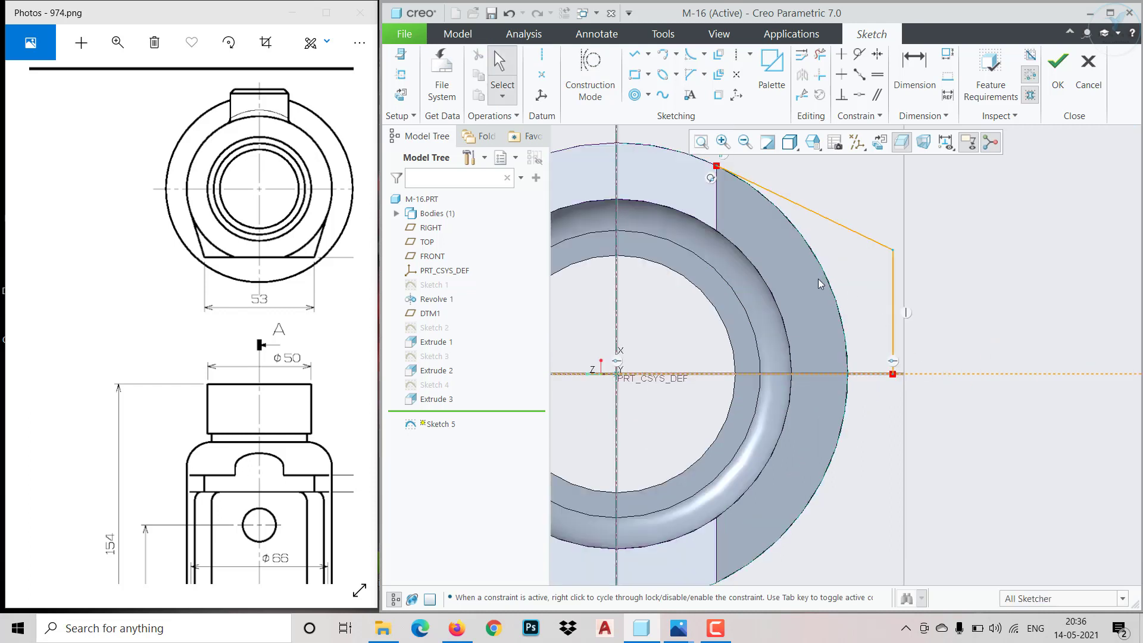
left_click(718, 95)
left_click(817, 262)
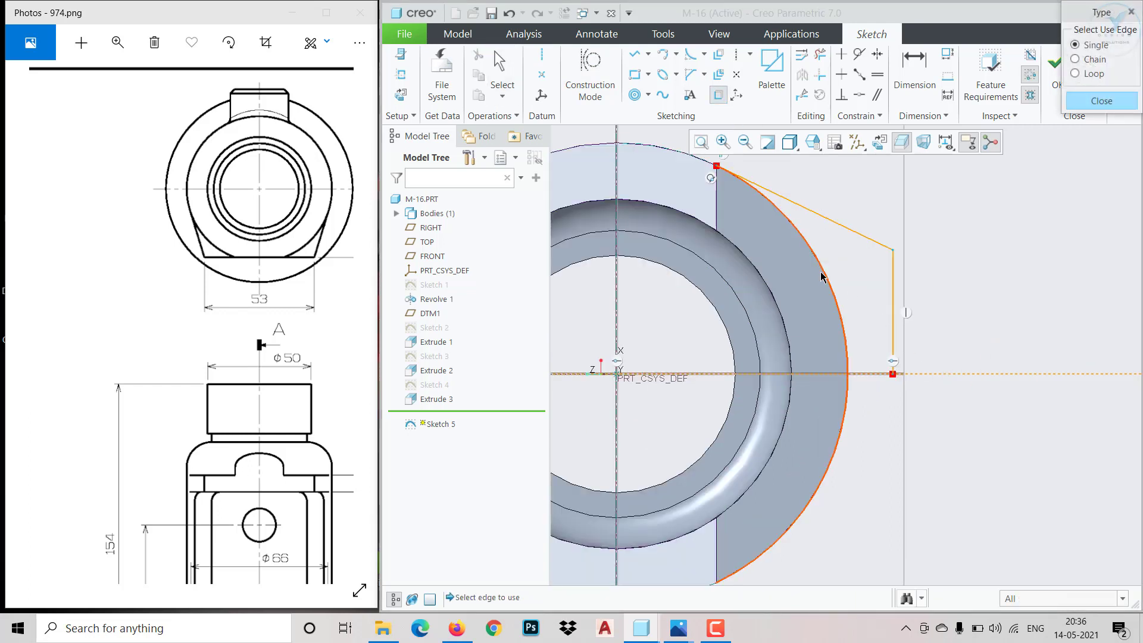
left_click(1100, 101)
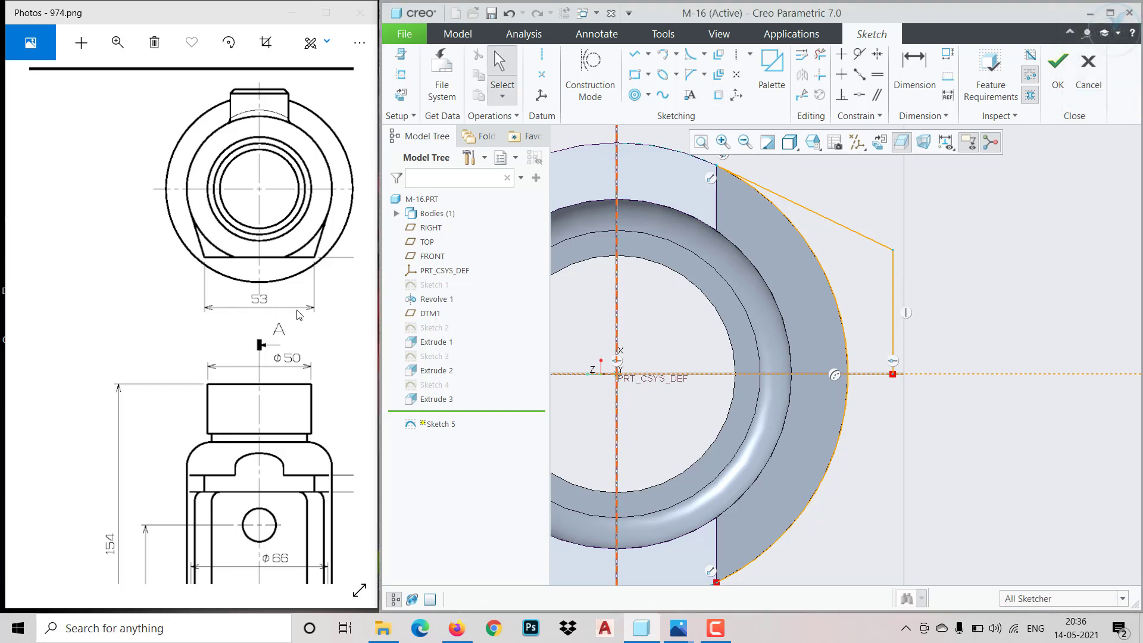
scroll(835, 233, "down", 1)
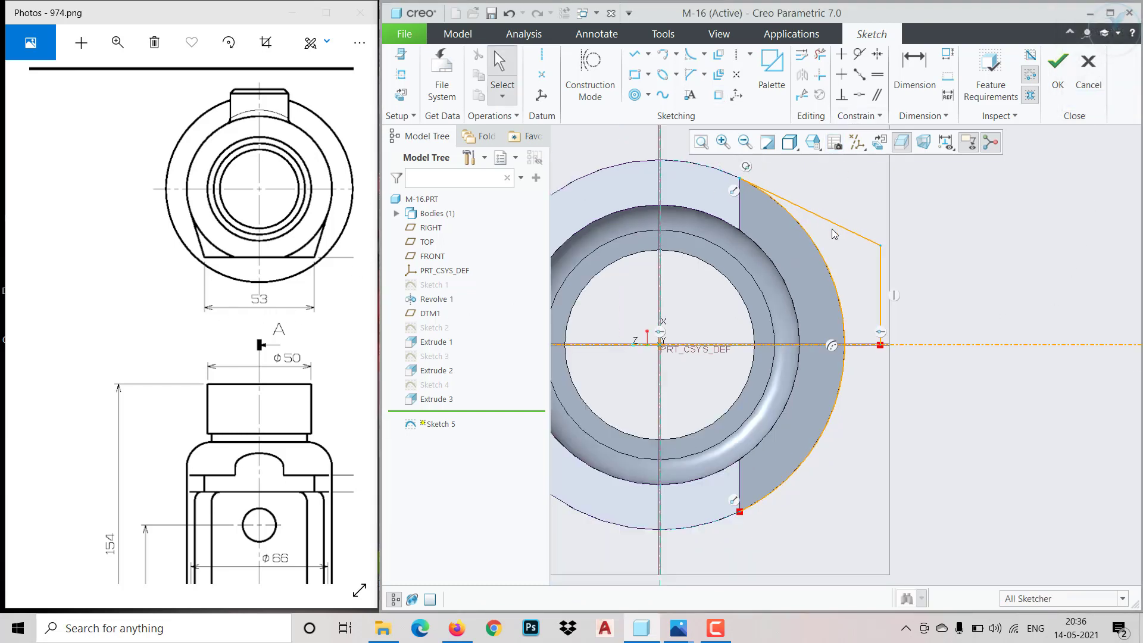
Trim the projected arc below the horizontal centerline and mirror the remaining upper half profile about that centerline
left_click(820, 62)
left_click(827, 429)
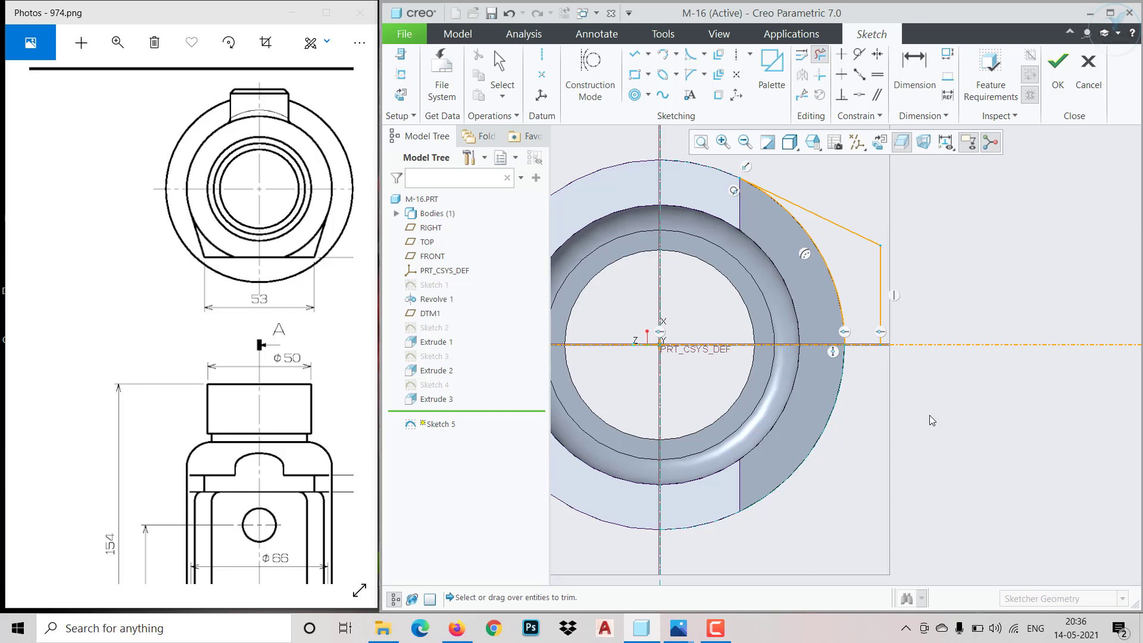
middle_click(931, 420)
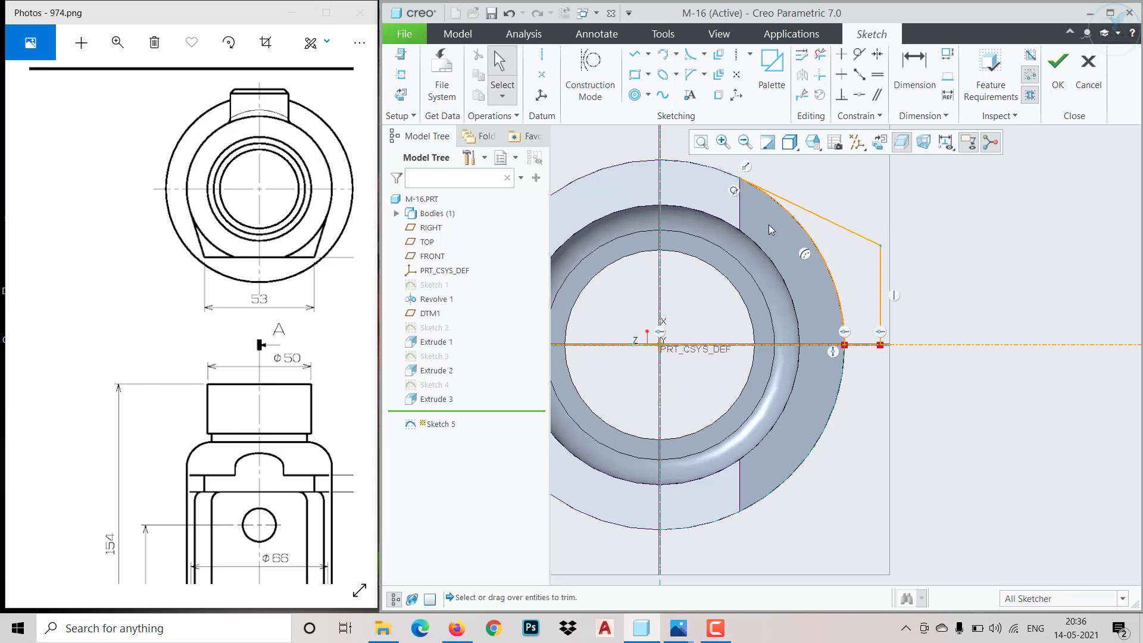
left_click_drag(710, 161, 980, 408)
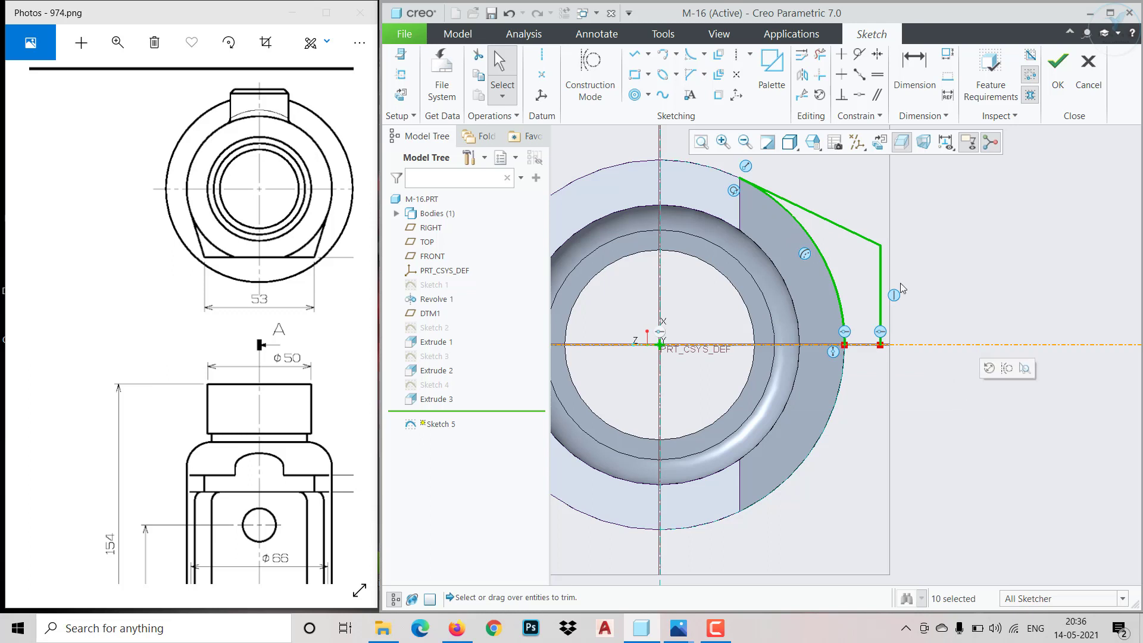
left_click(802, 75)
left_click(970, 348)
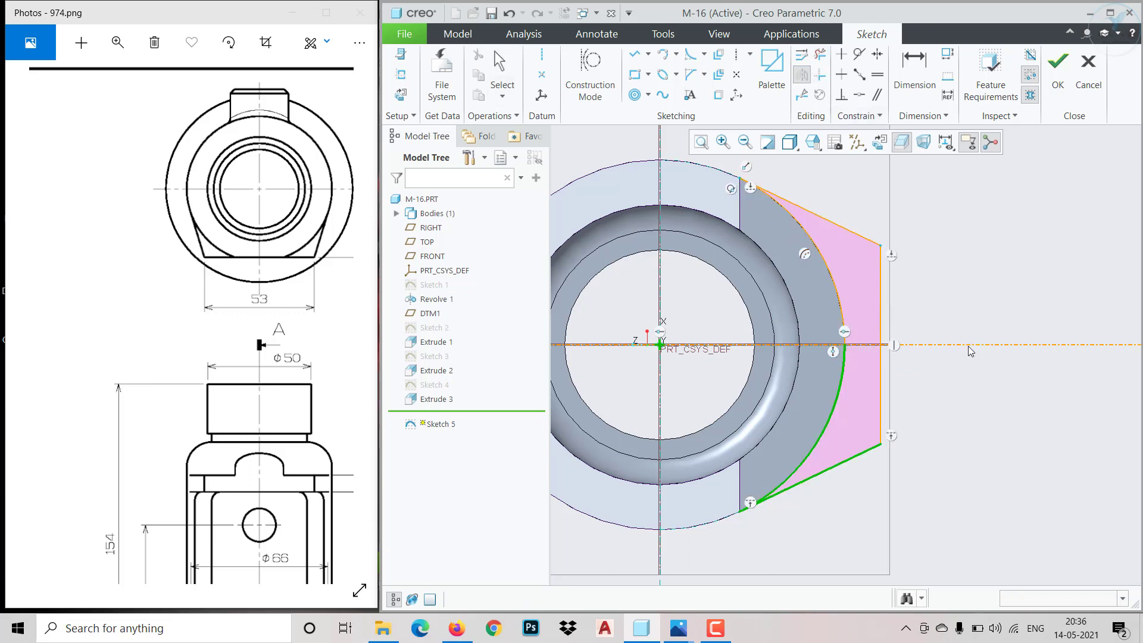
Dimension the profile's outer vertical line and set its length to 53 mm
left_click(914, 69)
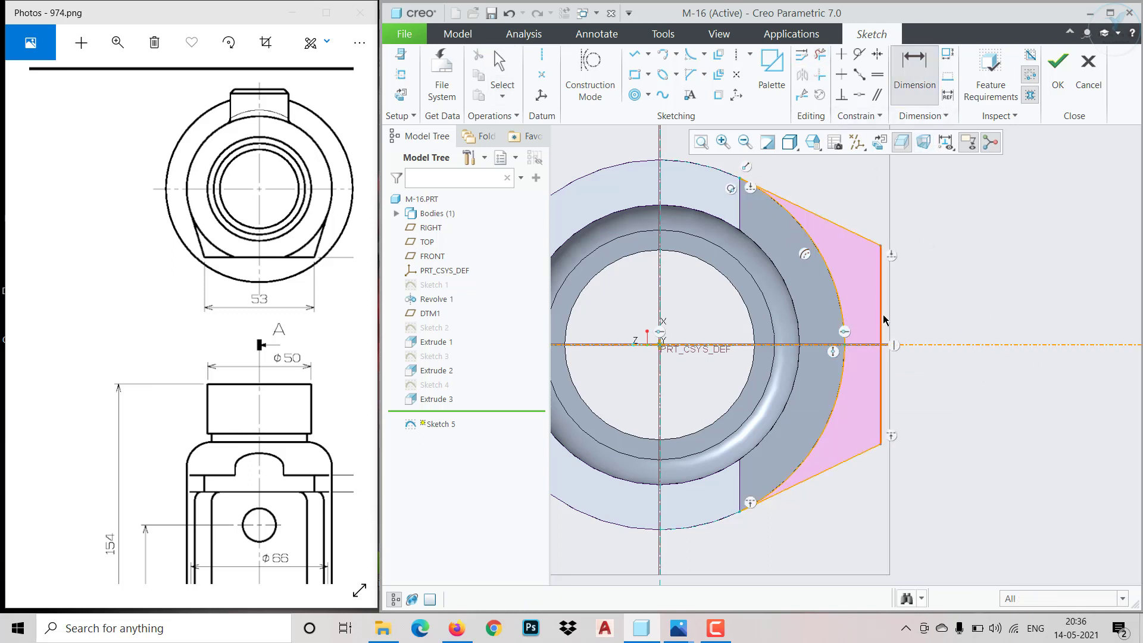
left_click(884, 320)
middle_click(989, 361)
type("5")
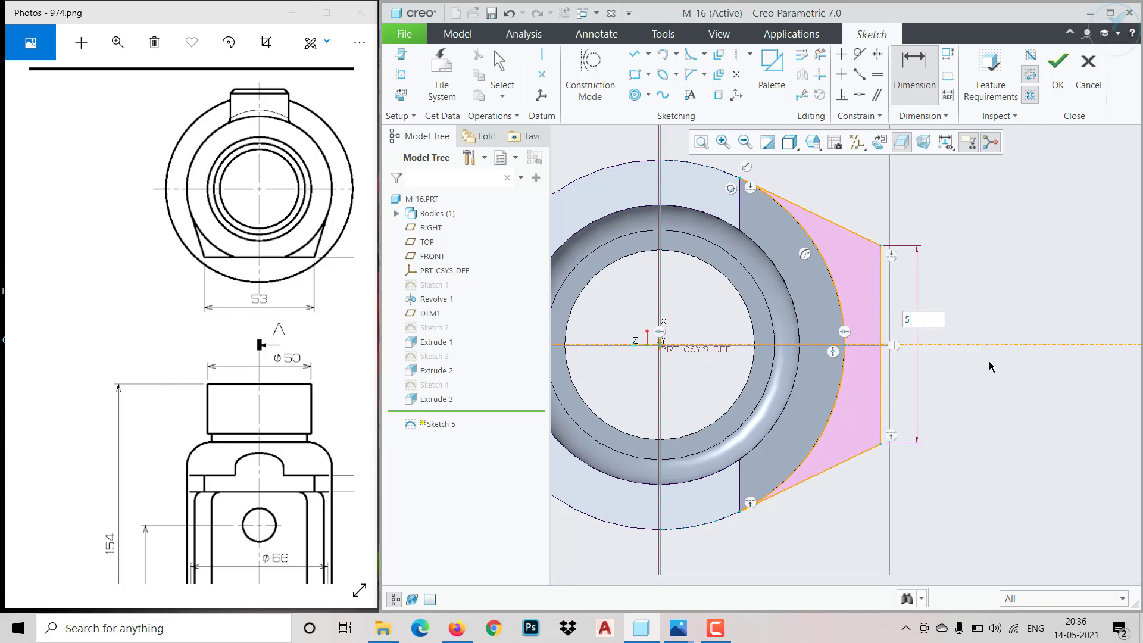
type("3")
key("Return")
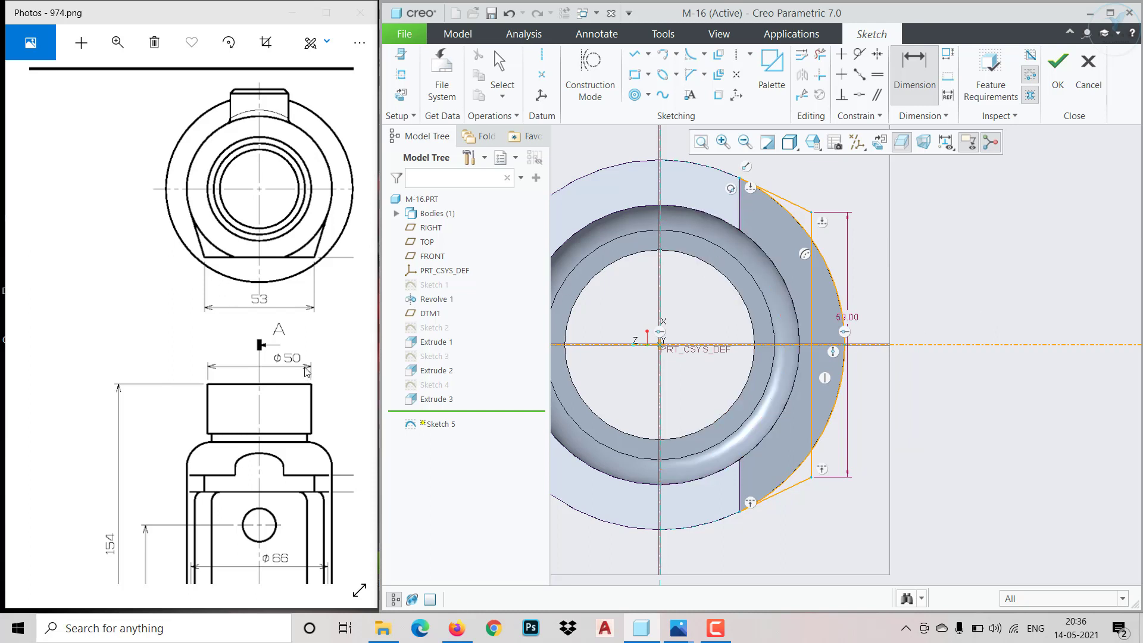
Dimension the distance from the vertical axis to the profile's outer vertical line and set it to 33 mm
left_click(261, 365)
scroll(260, 365, "down", 10)
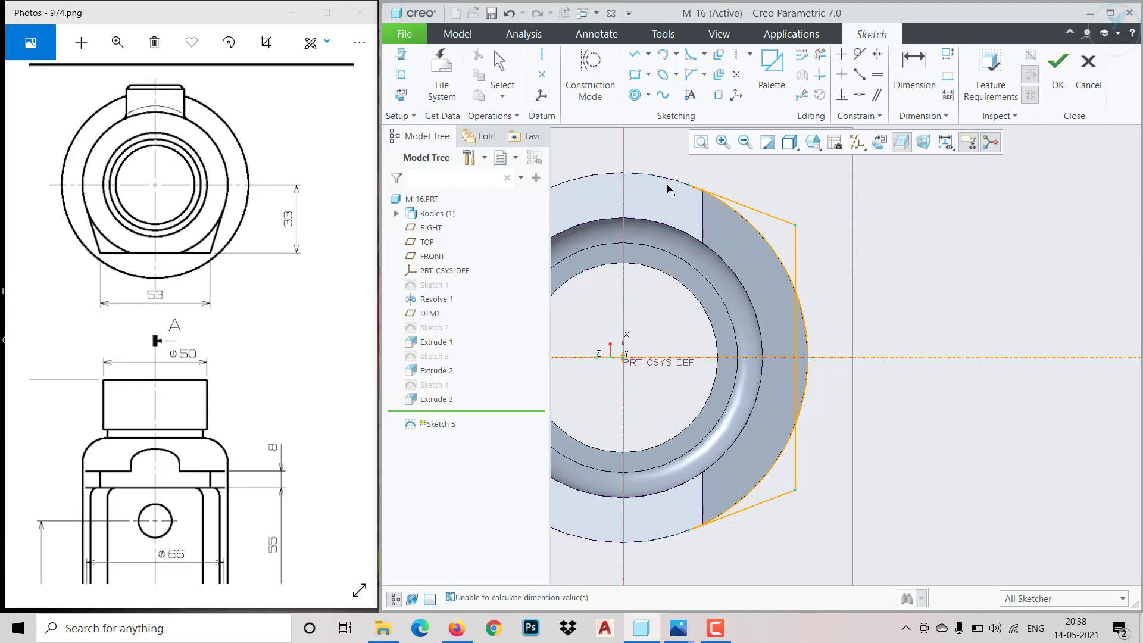
middle_click(658, 157)
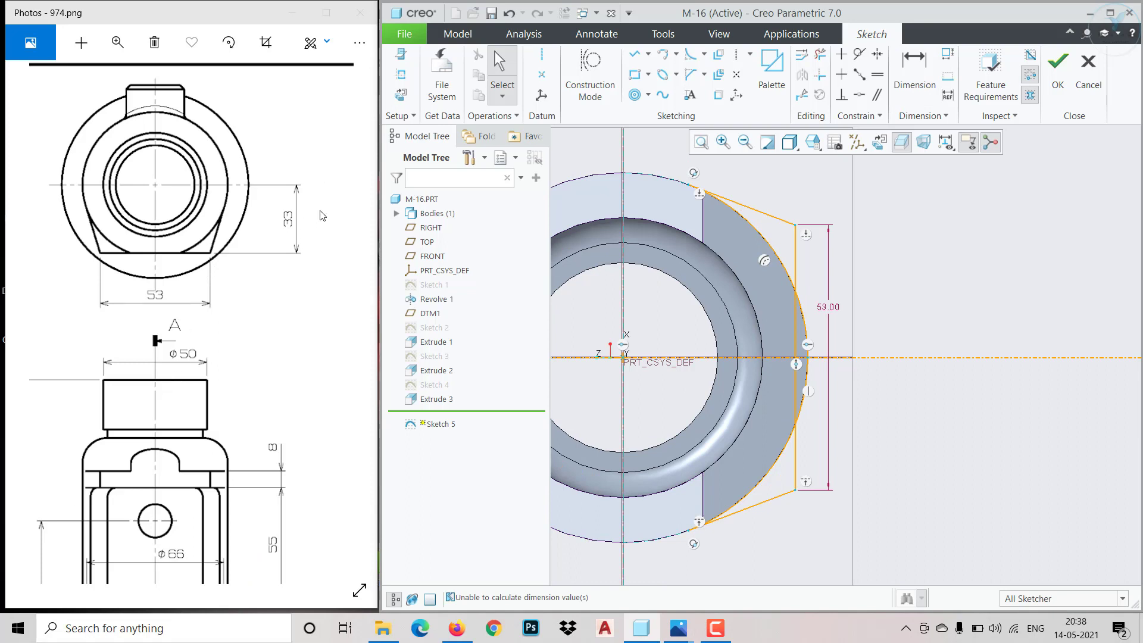
left_click(914, 70)
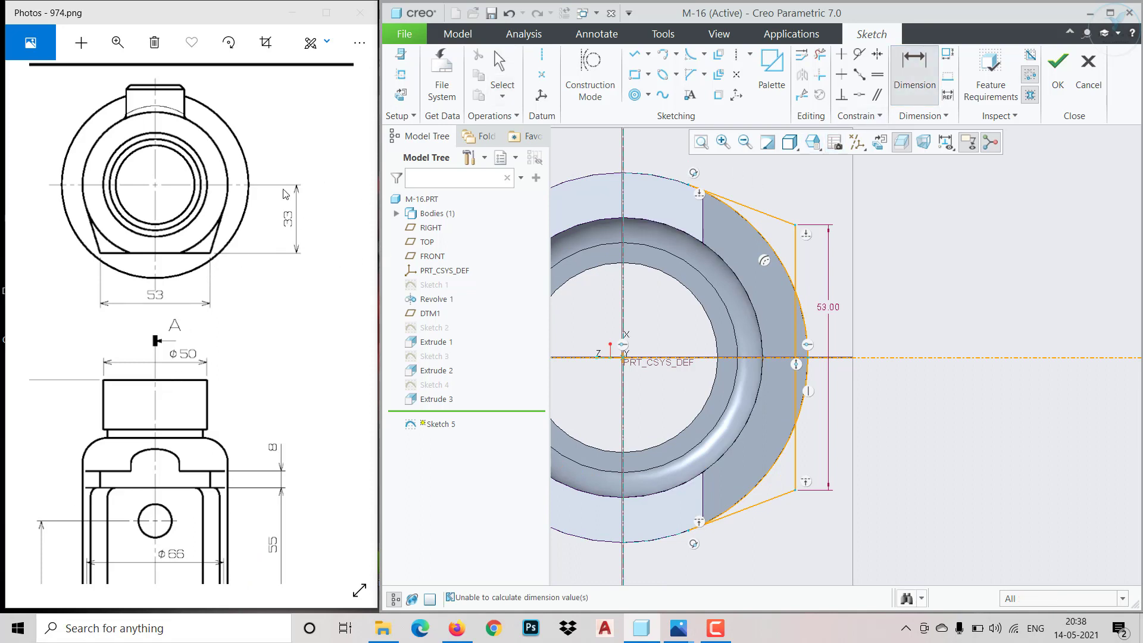
left_click(624, 171)
left_click(795, 262)
middle_click(674, 332)
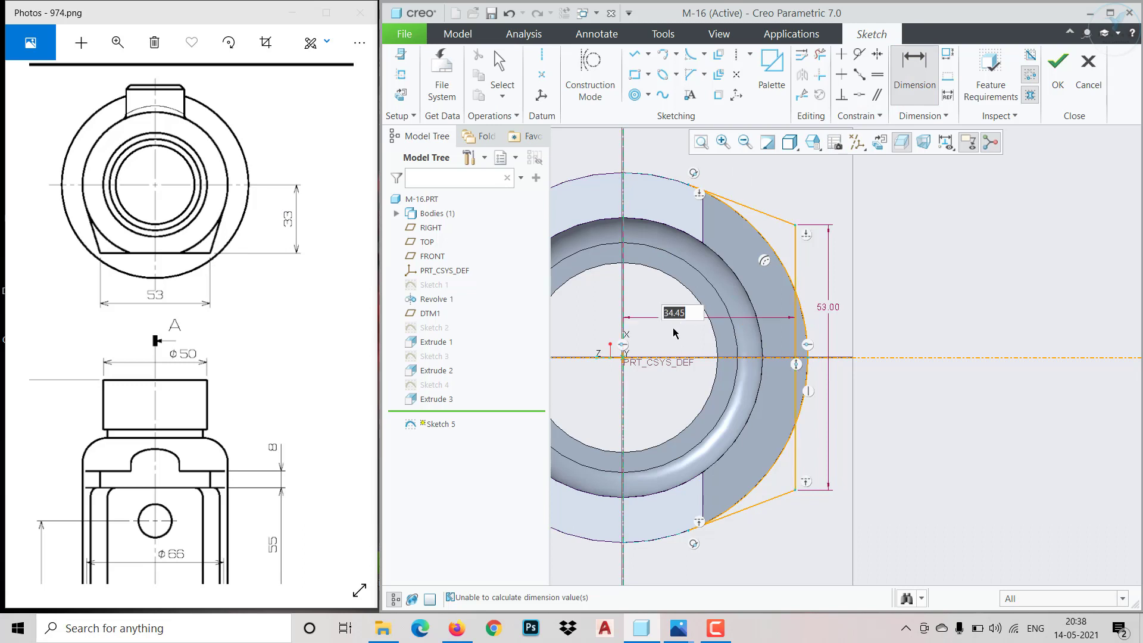
type("33")
key("Return")
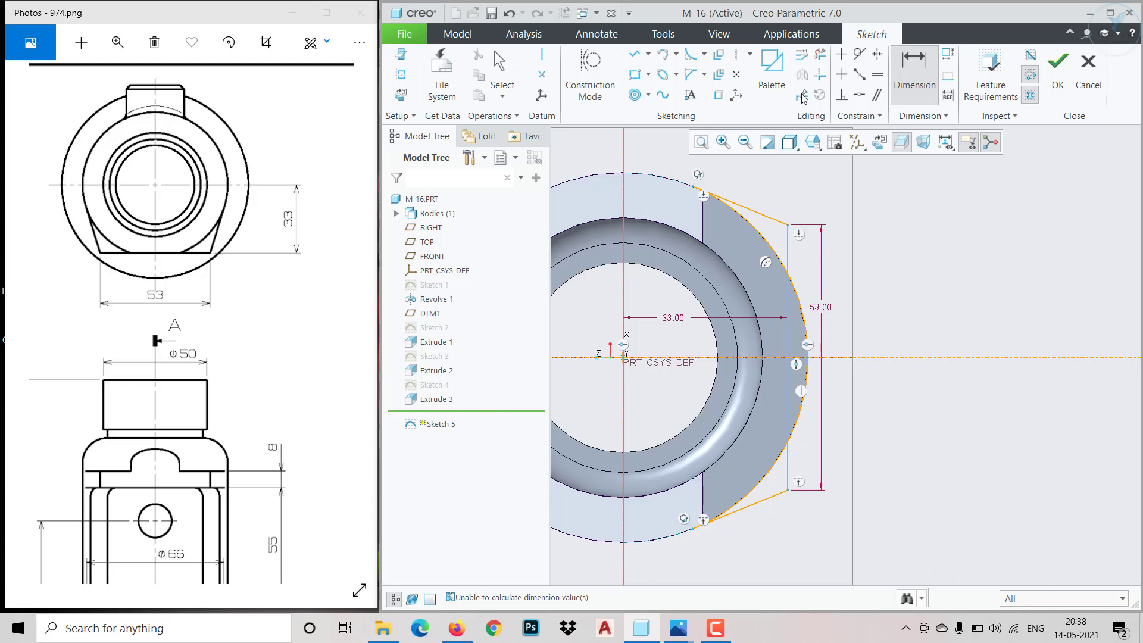
Trim the arc portion outside the vertical line and the line portion inside the arc, leaving two closed corner regions
left_click(820, 55)
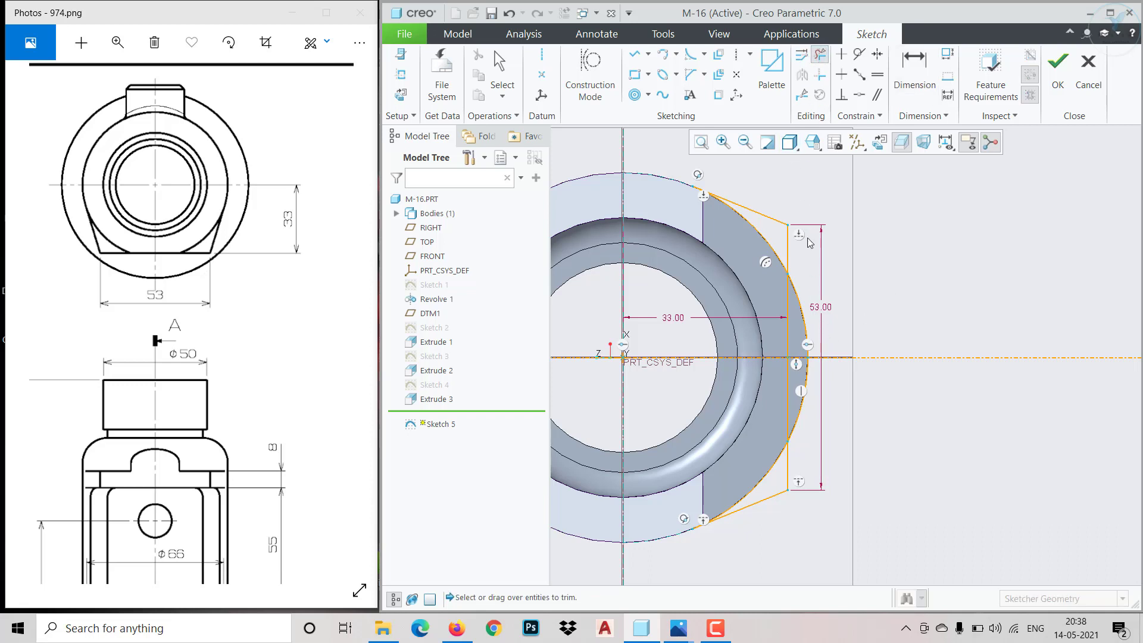
left_click(800, 415)
left_click(788, 405)
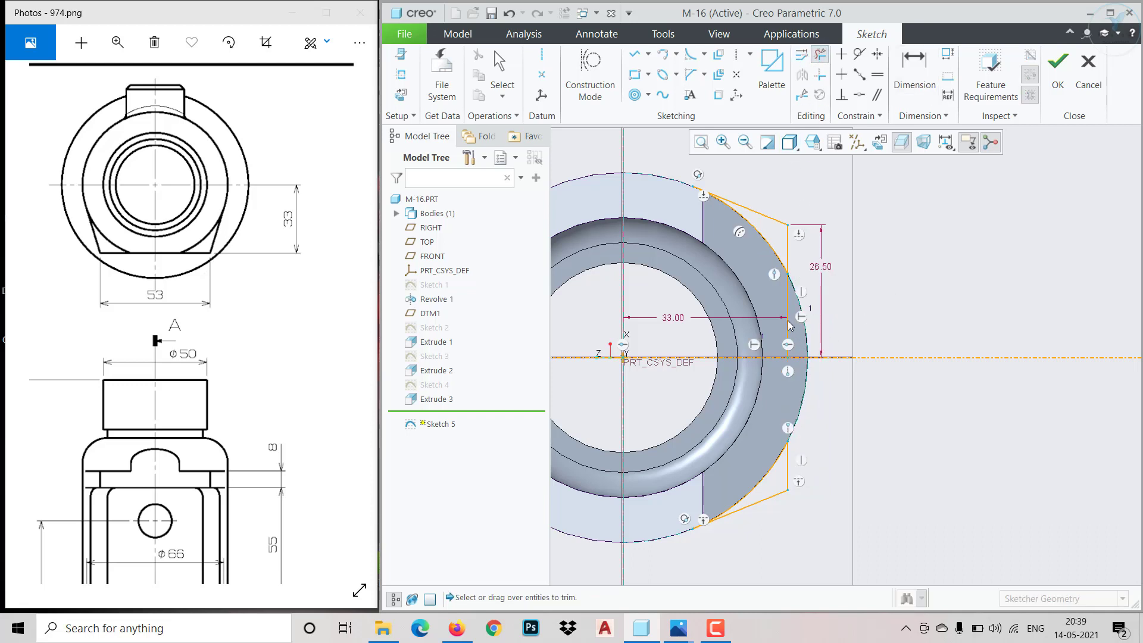
left_click(787, 317)
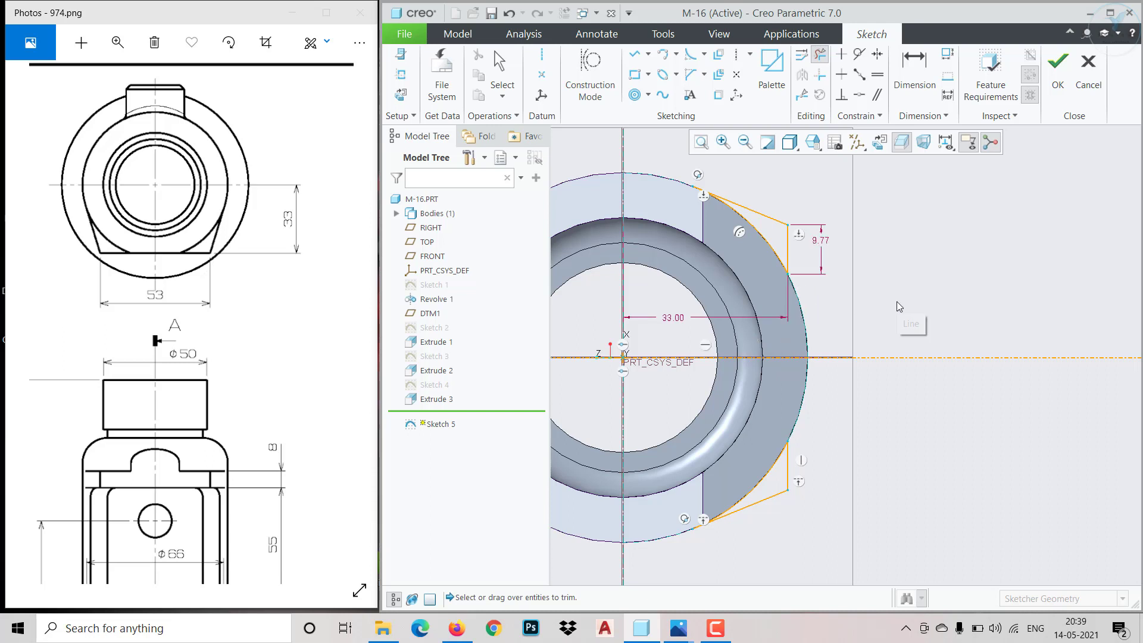
middle_click(897, 303)
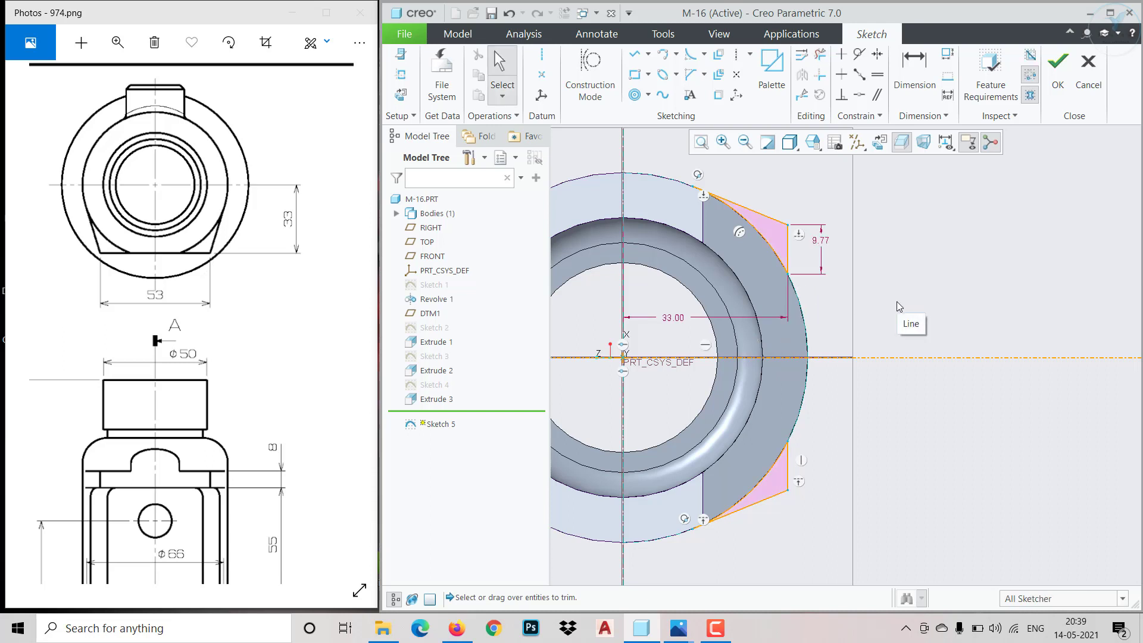
Finish the sketch and extrude the two corner regions 8 mm upward as solid, with the direction flipped
left_click(1054, 78)
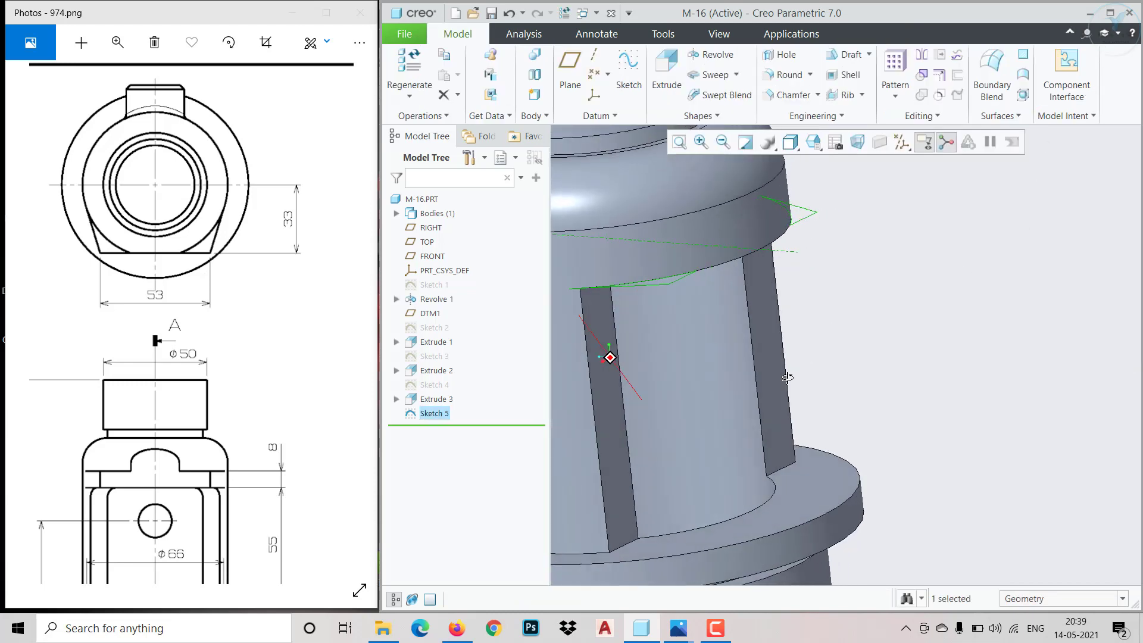
left_click(667, 71)
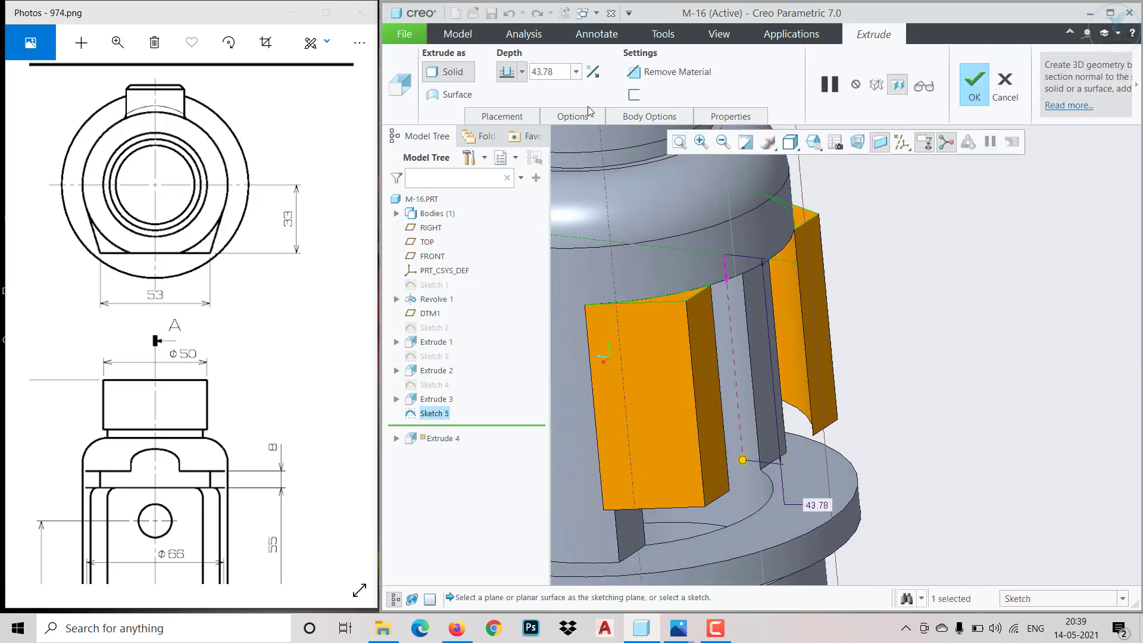
left_click(596, 73)
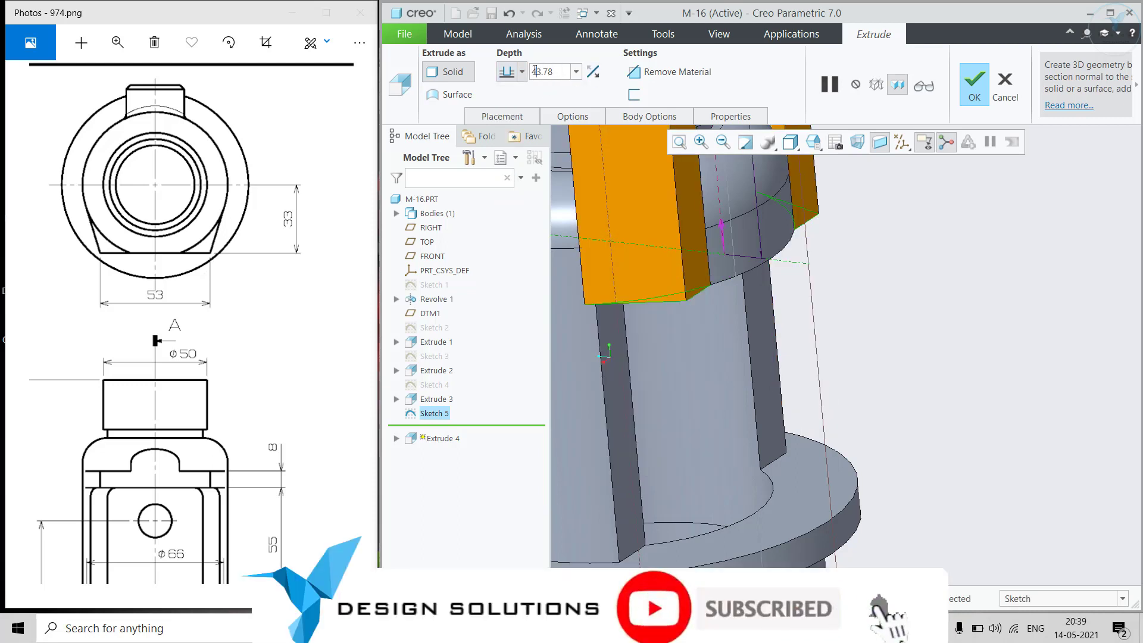
double_click(560, 72)
type("8")
key("Return")
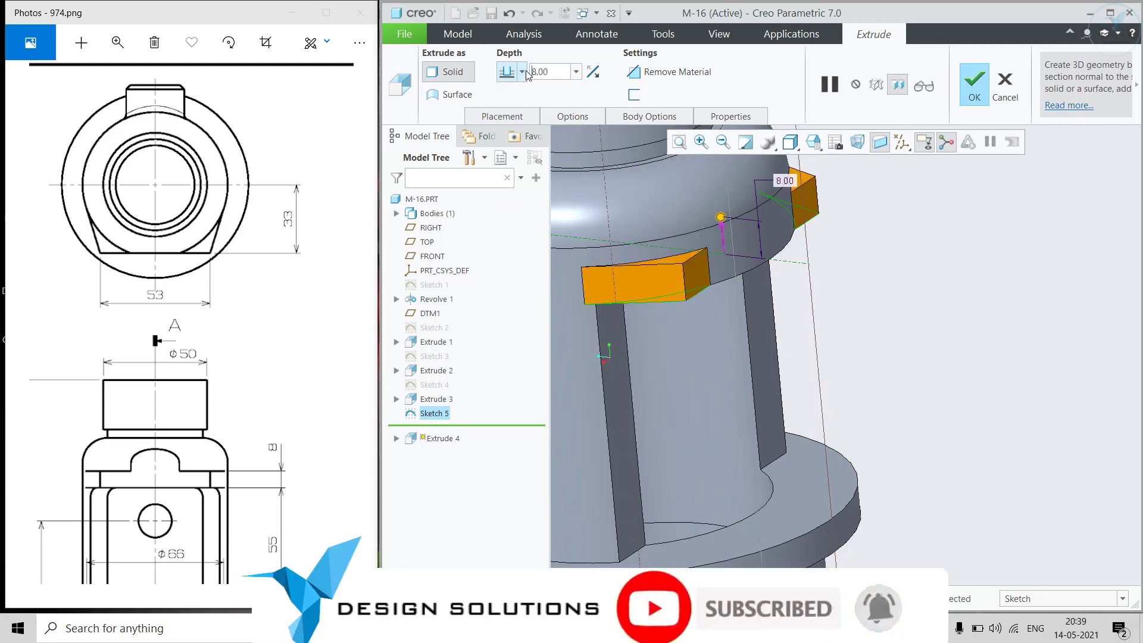
left_click(974, 83)
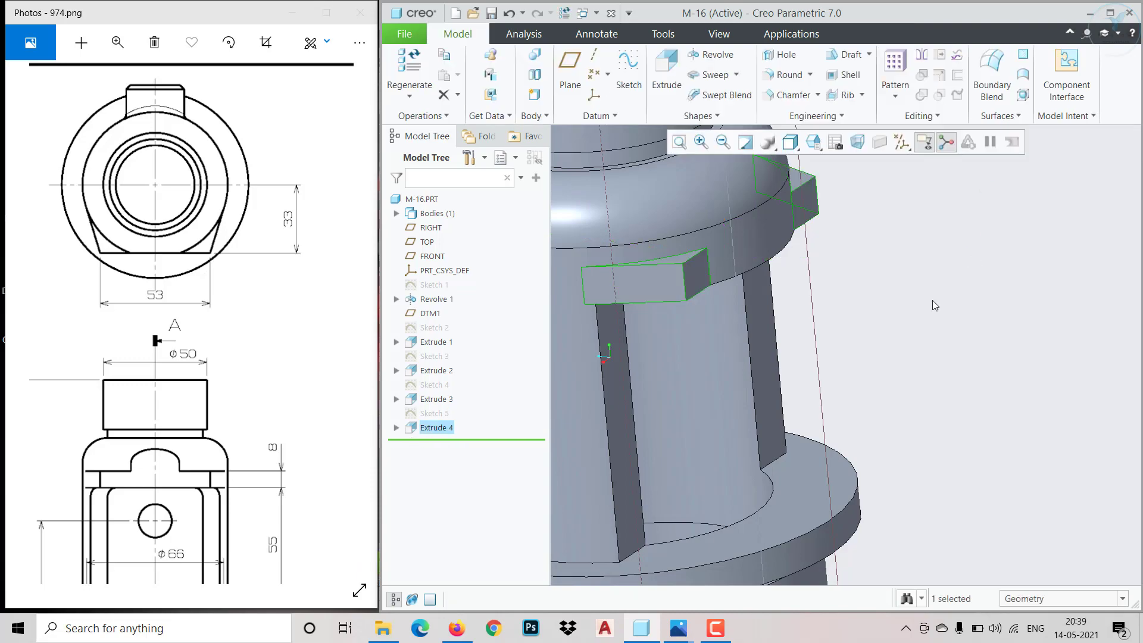
Compare the two extruded corner lugs with the front and pictorial views in the reference drawing
middle_click_drag(774, 268, 767, 351)
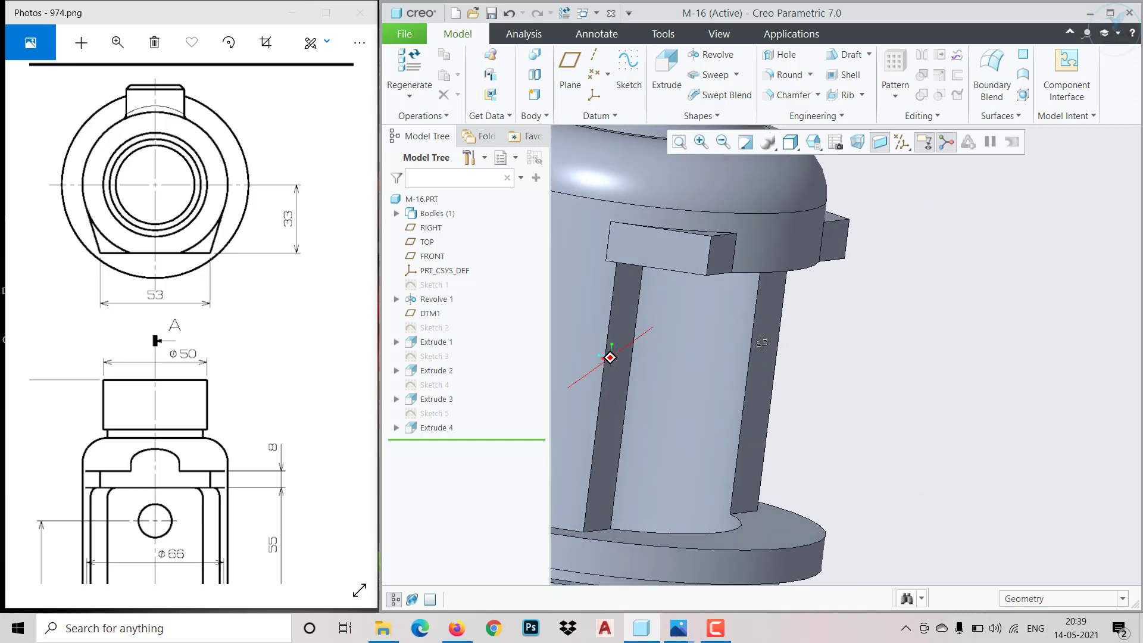
scroll(799, 350, "up", 2)
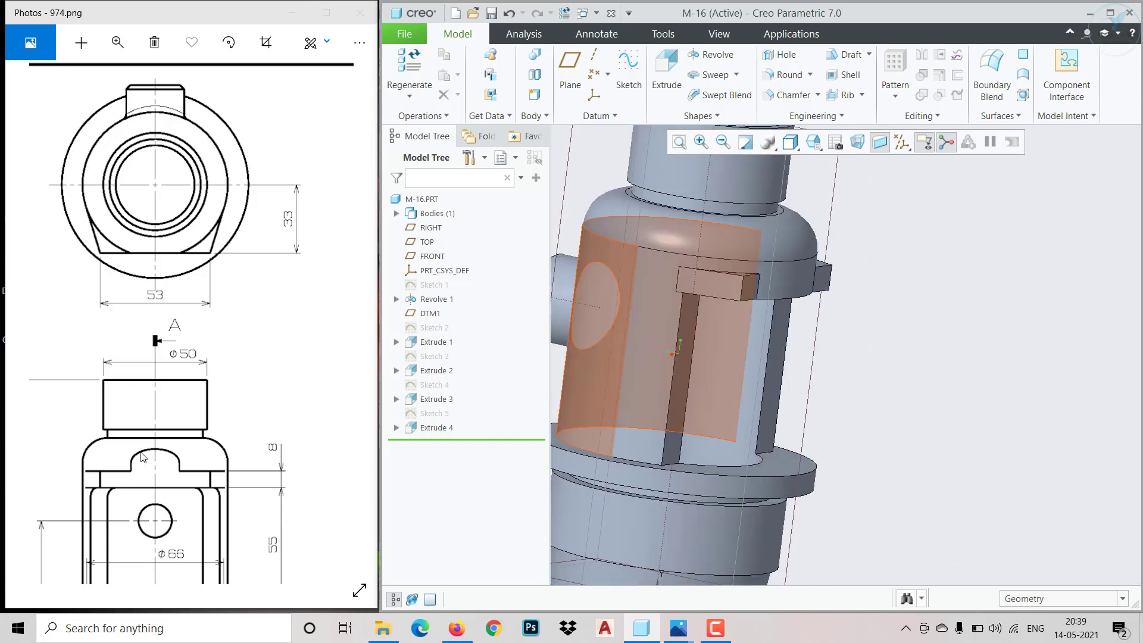
left_click_drag(47, 450, 312, 458)
left_click_drag(103, 449, 148, 293)
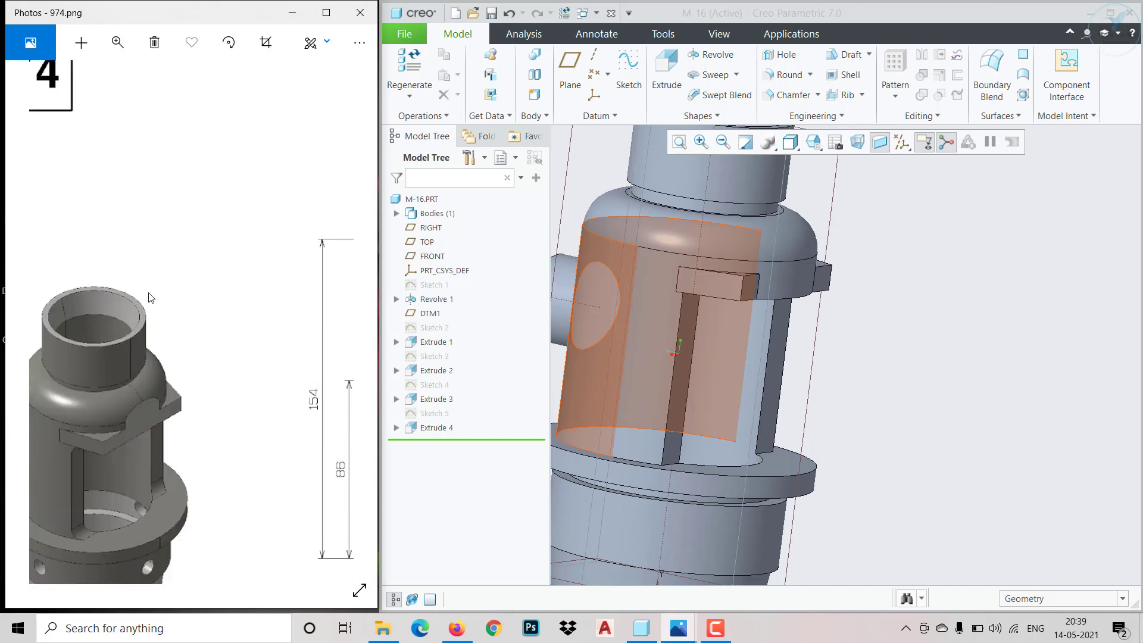
left_click_drag(162, 423, 9, 407)
left_click_drag(124, 407, 34, 402)
left_click_drag(173, 412, 12, 398)
mouse_move(178, 397)
left_mouse_down()
mouse_move(11, 398)
mouse_move(92, 383)
mouse_move(259, 382)
mouse_move(266, 411)
left_mouse_up()
mouse_move(12, 391)
left_mouse_down()
mouse_move(189, 412)
mouse_move(304, 397)
left_mouse_up()
left_click_drag(53, 435, 162, 437)
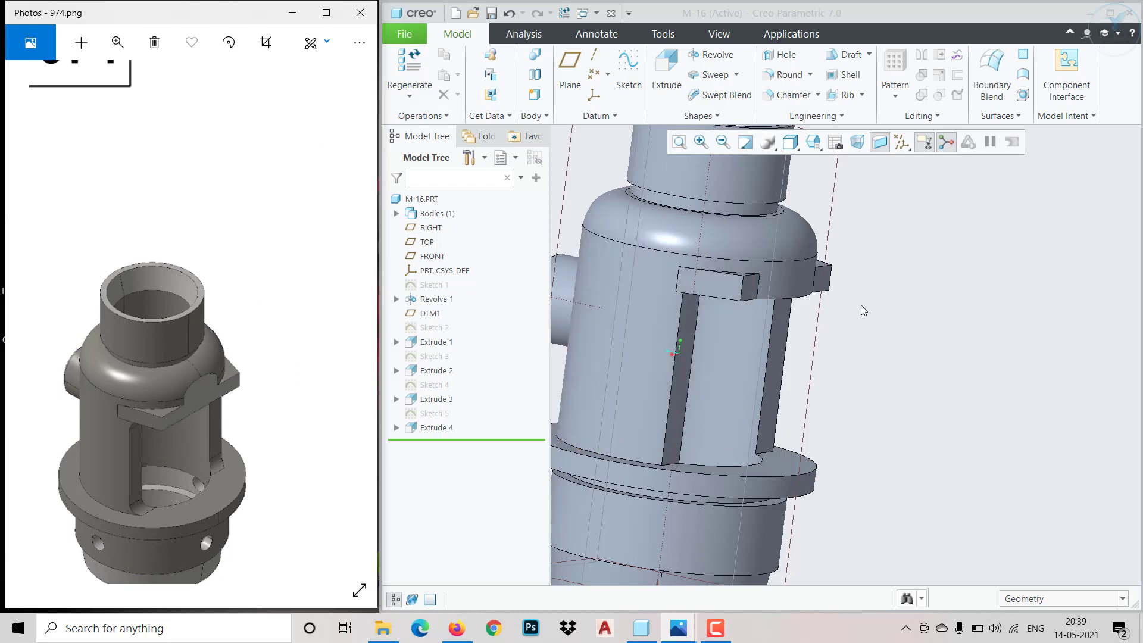
middle_click_drag(863, 310, 822, 299)
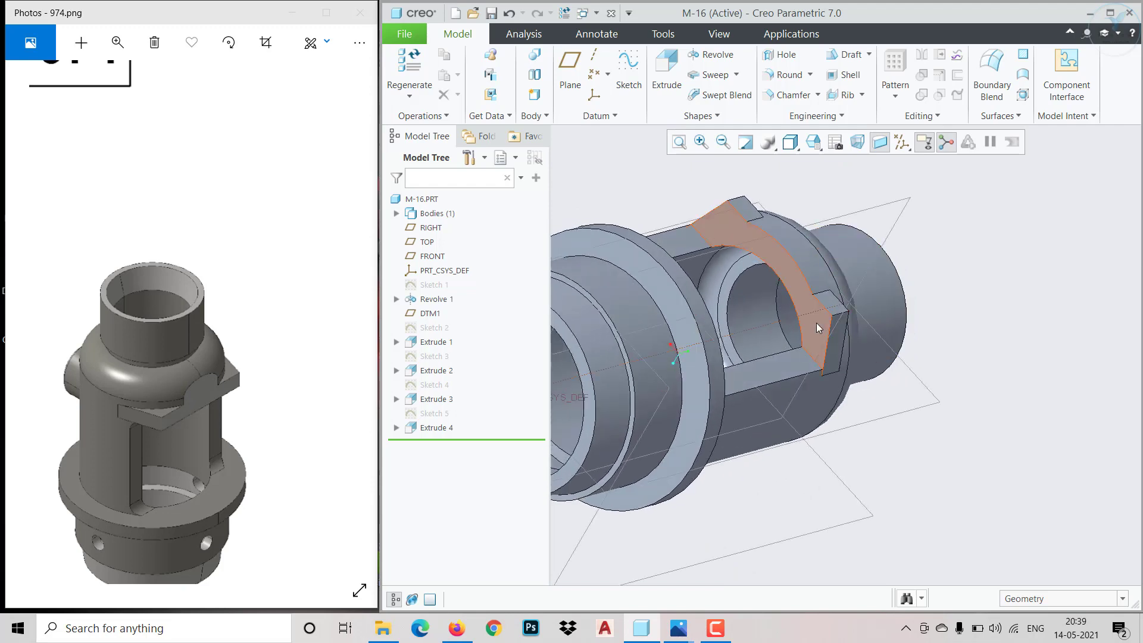
Reopen Sketch 5, clip the model at the sketching plane to review the two corner regions, and close the sketch
left_click(434, 413)
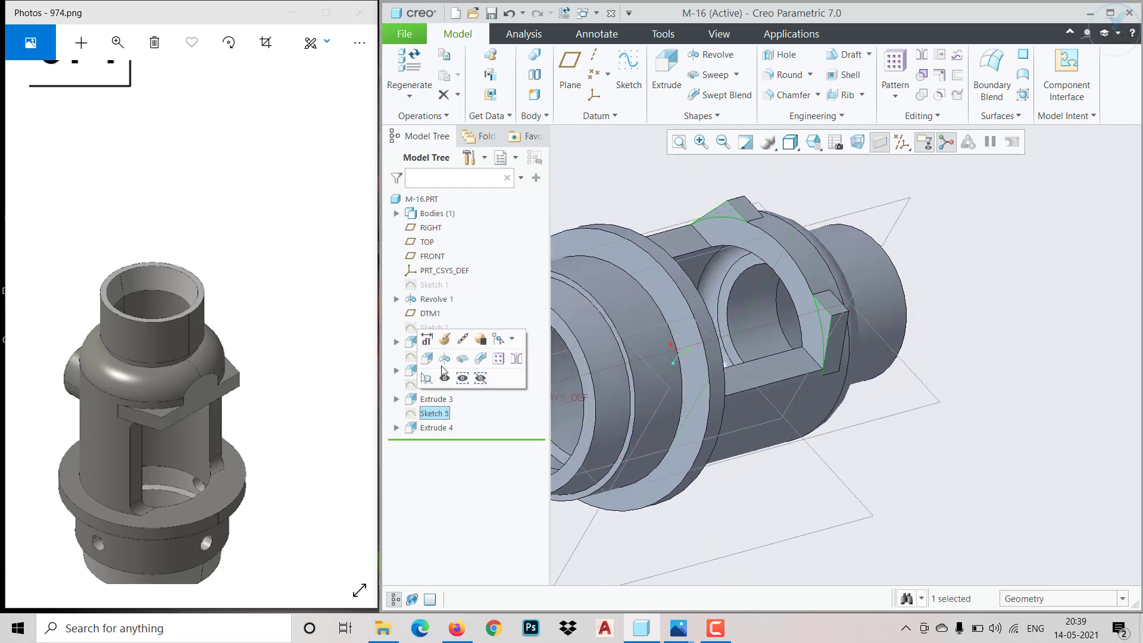
left_click(446, 333)
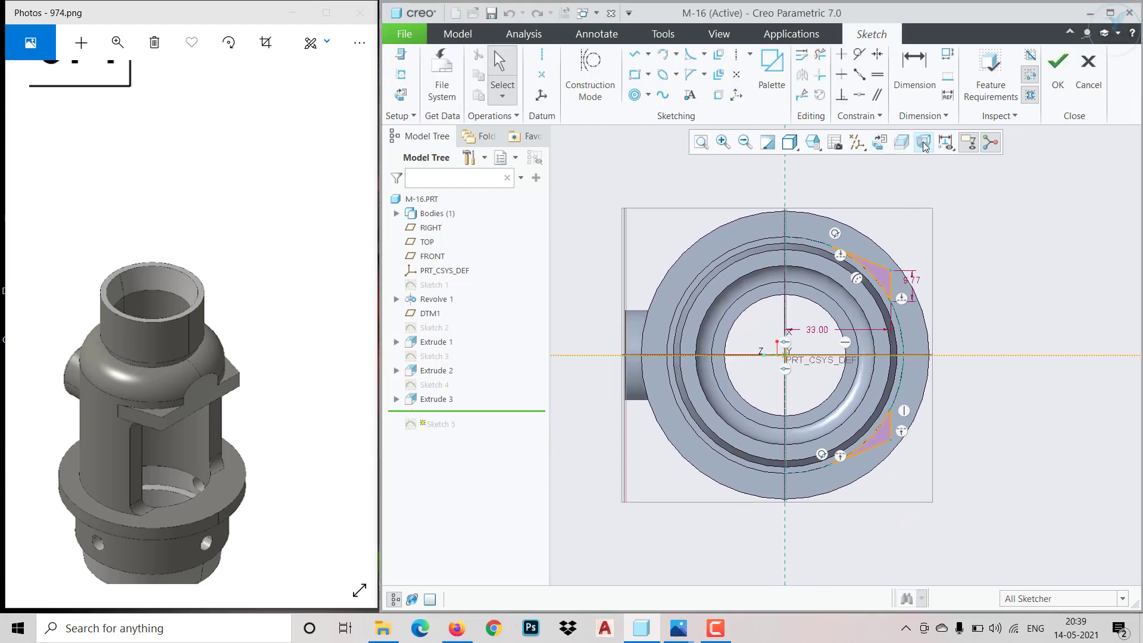
left_click(900, 143)
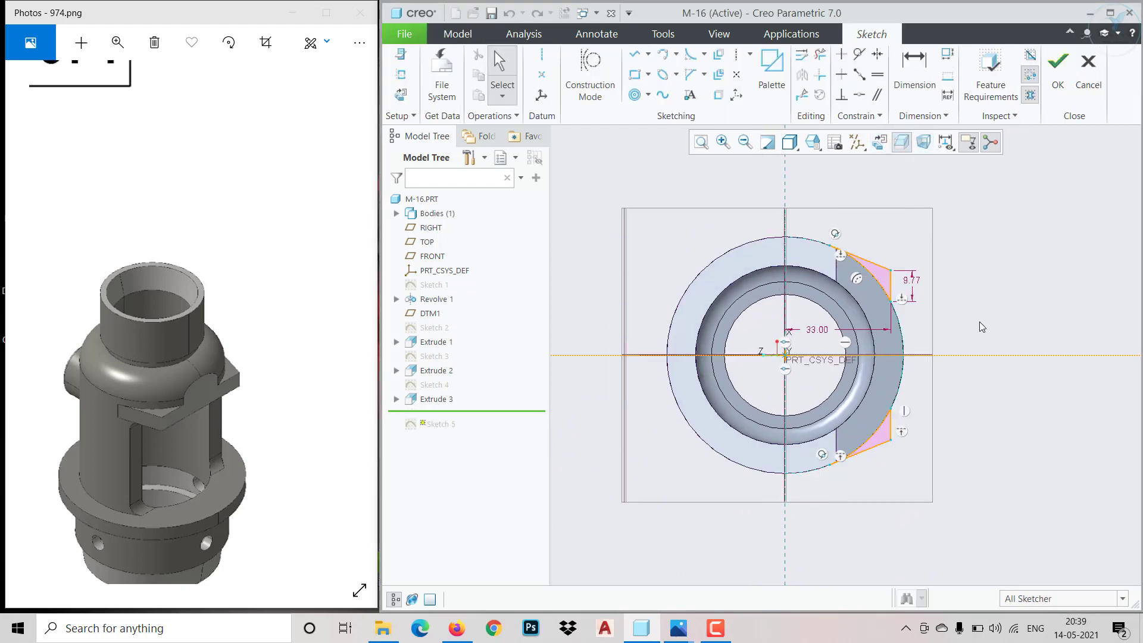
scroll(982, 326, "up", 2)
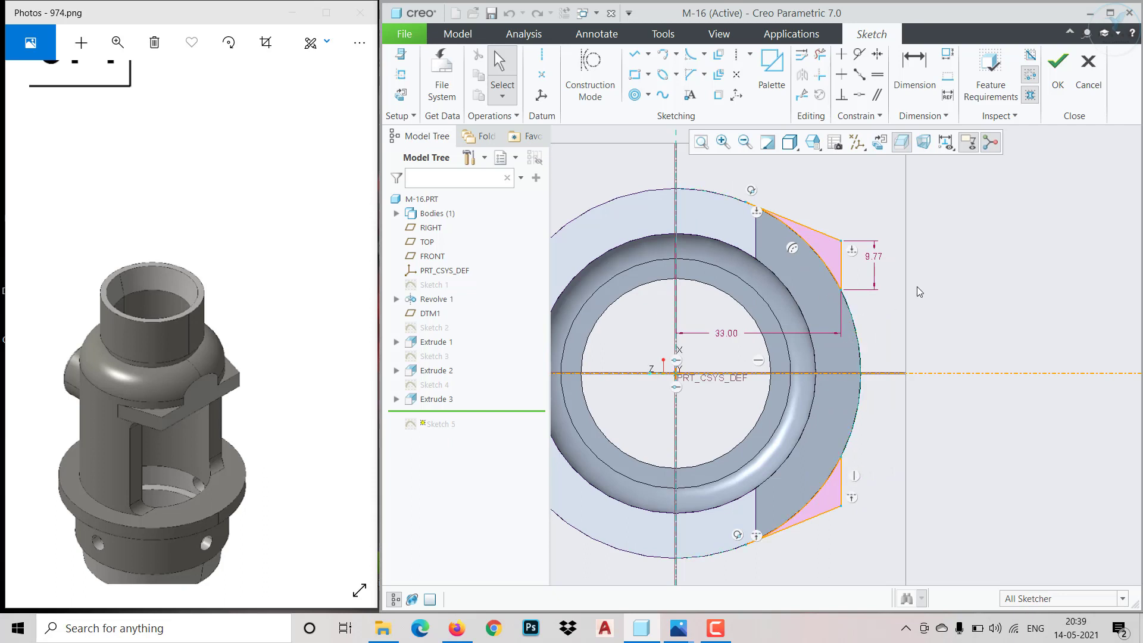
left_click(1058, 62)
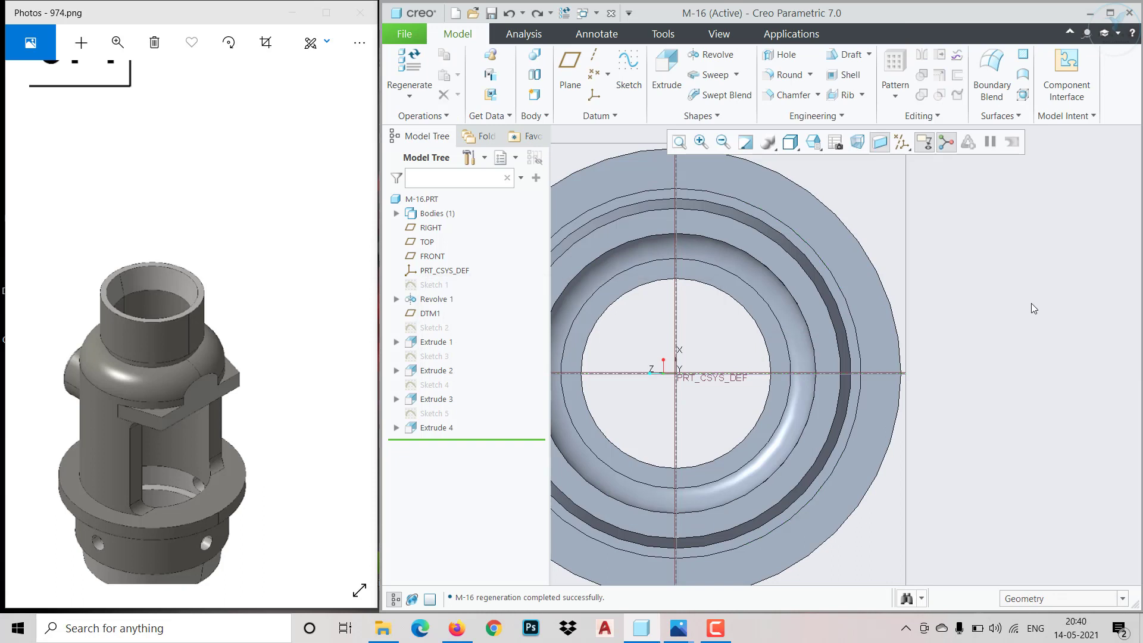
key("ctrl+z")
key("ctrl+y")
left_click(440, 414)
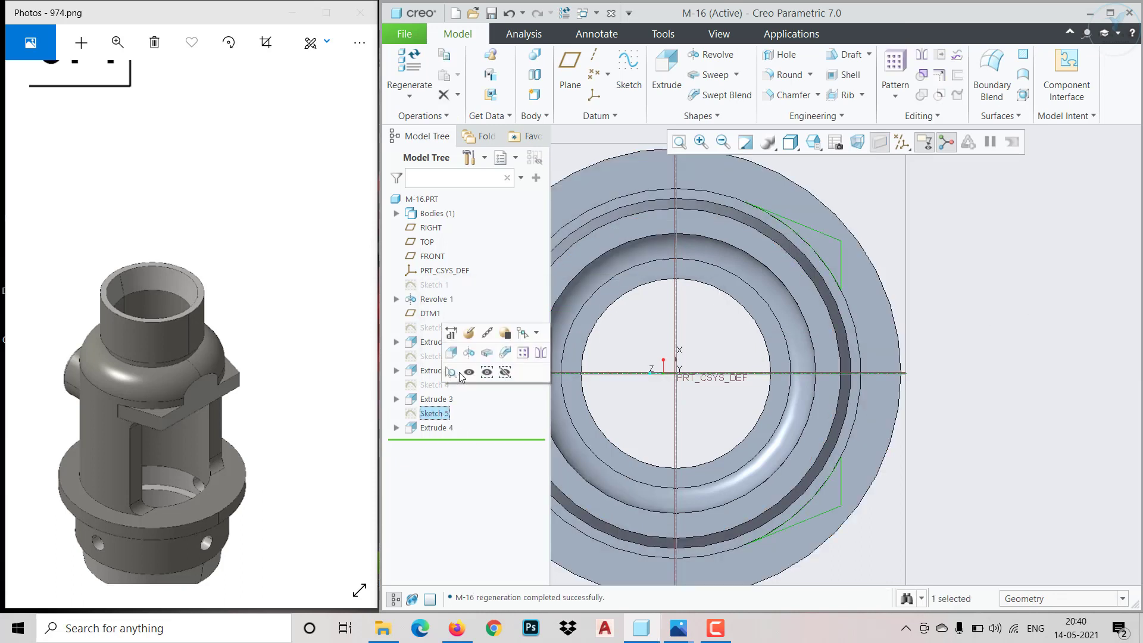
left_click(474, 337)
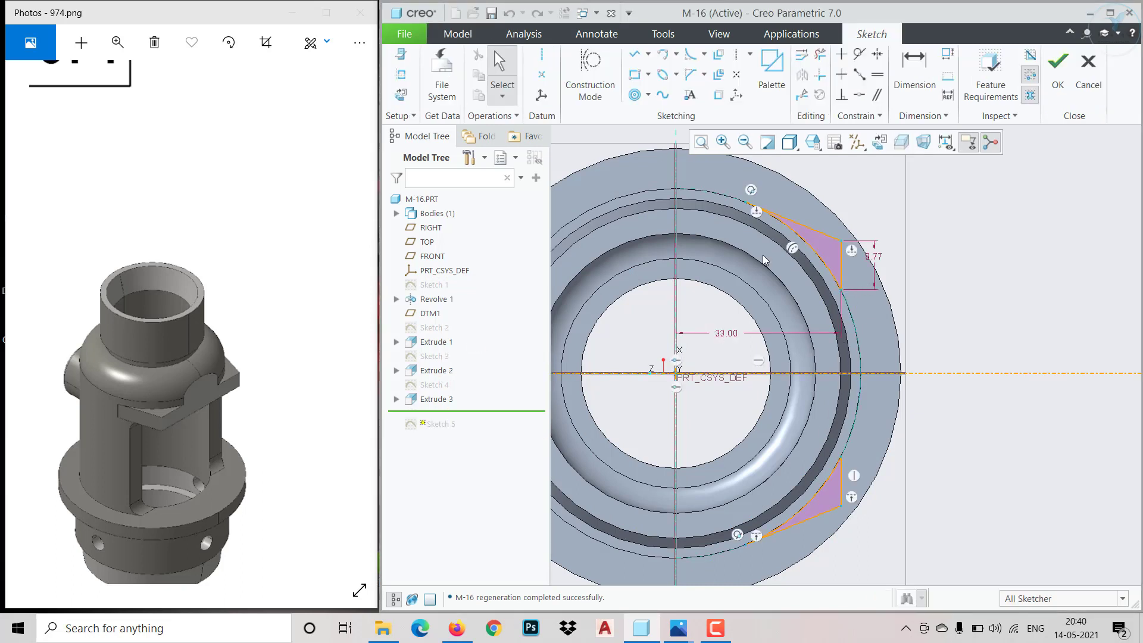
left_click(635, 54)
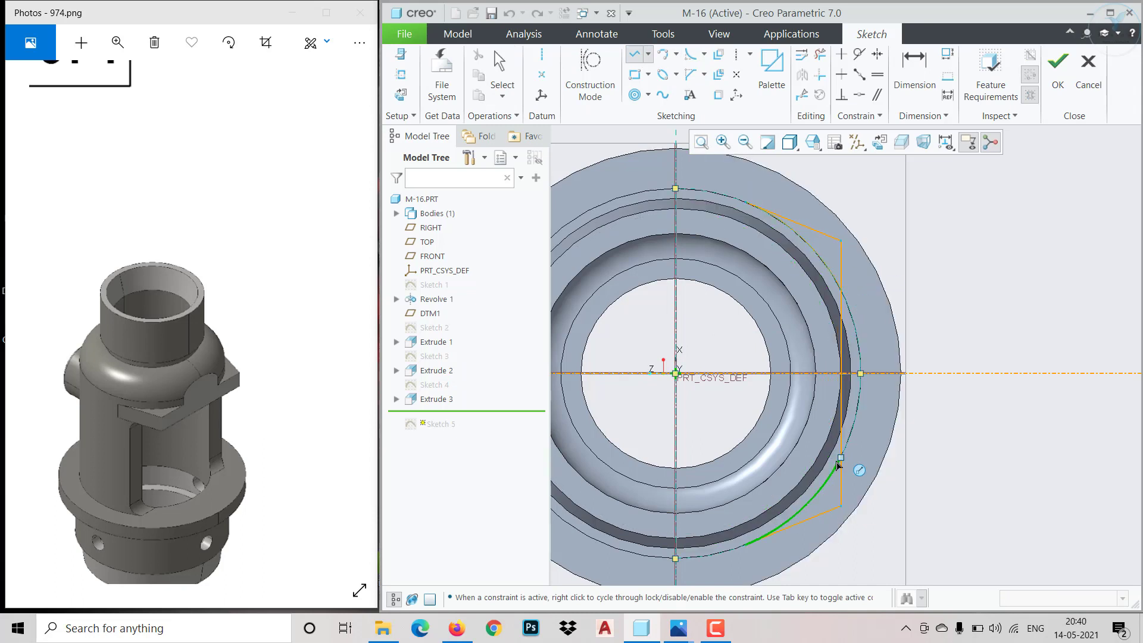
middle_click(876, 410)
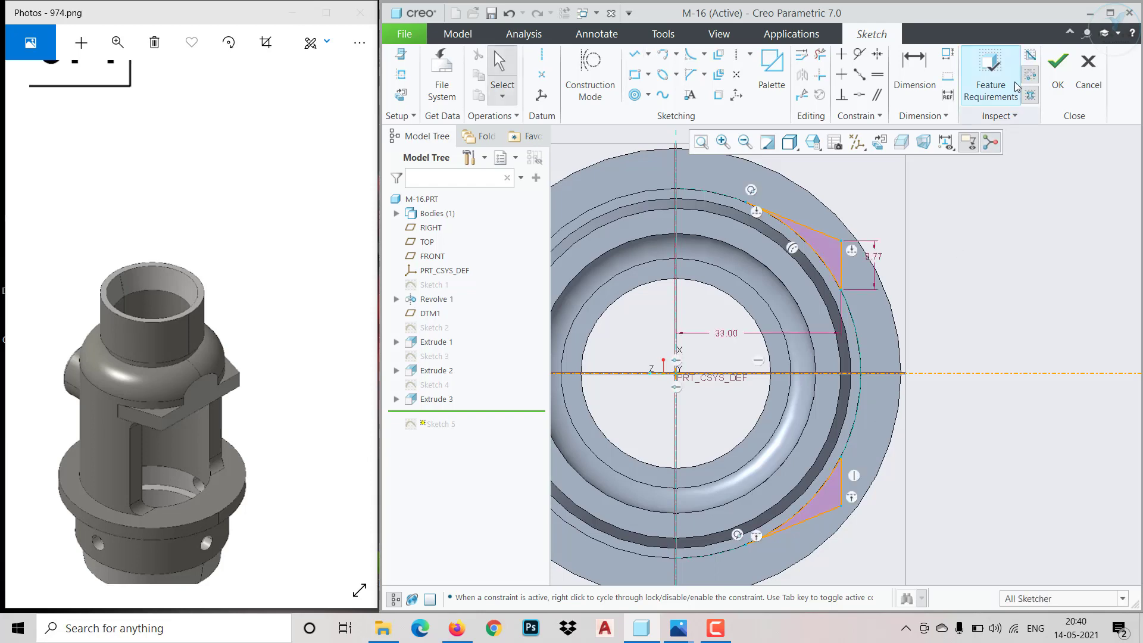
left_click(1058, 71)
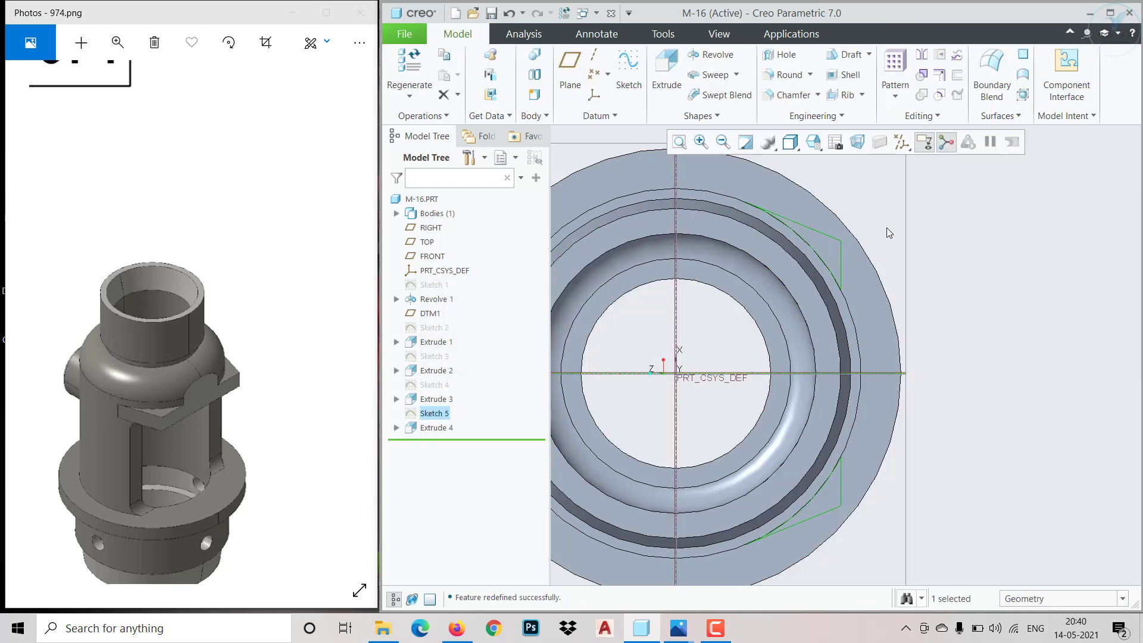
Start a sketch on the lugs' underside face and draw a rectangle outward from the flat side, spanning between the lugs' outer corners
left_click(970, 355)
mouse_move(970, 355)
middle_mouse_down()
mouse_move(911, 350)
mouse_move(887, 309)
middle_mouse_up()
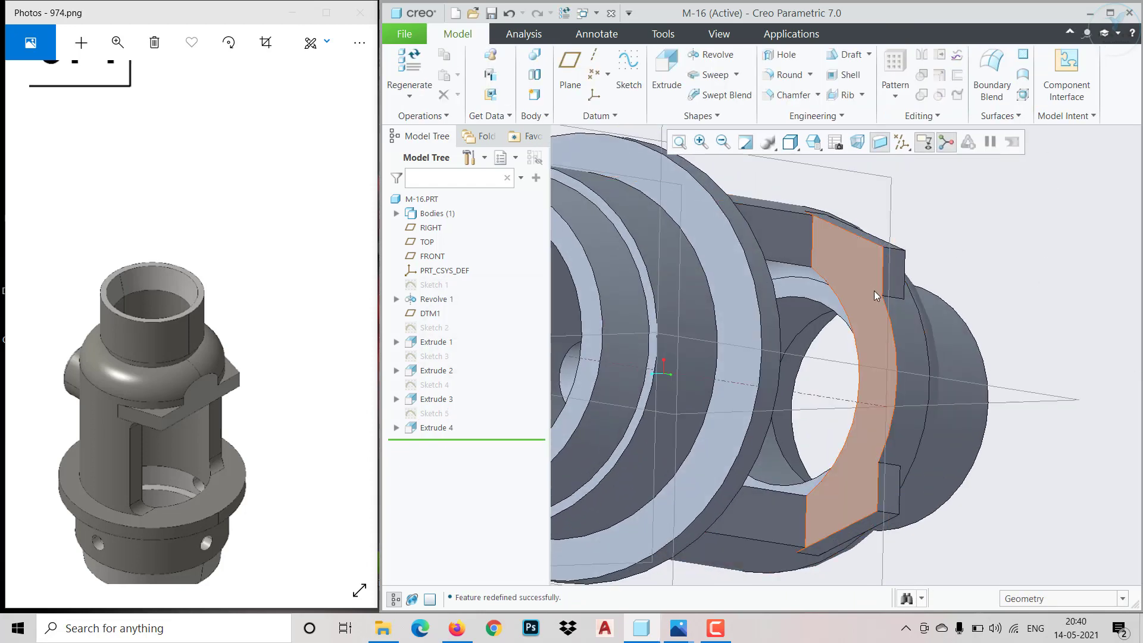
left_click(870, 244)
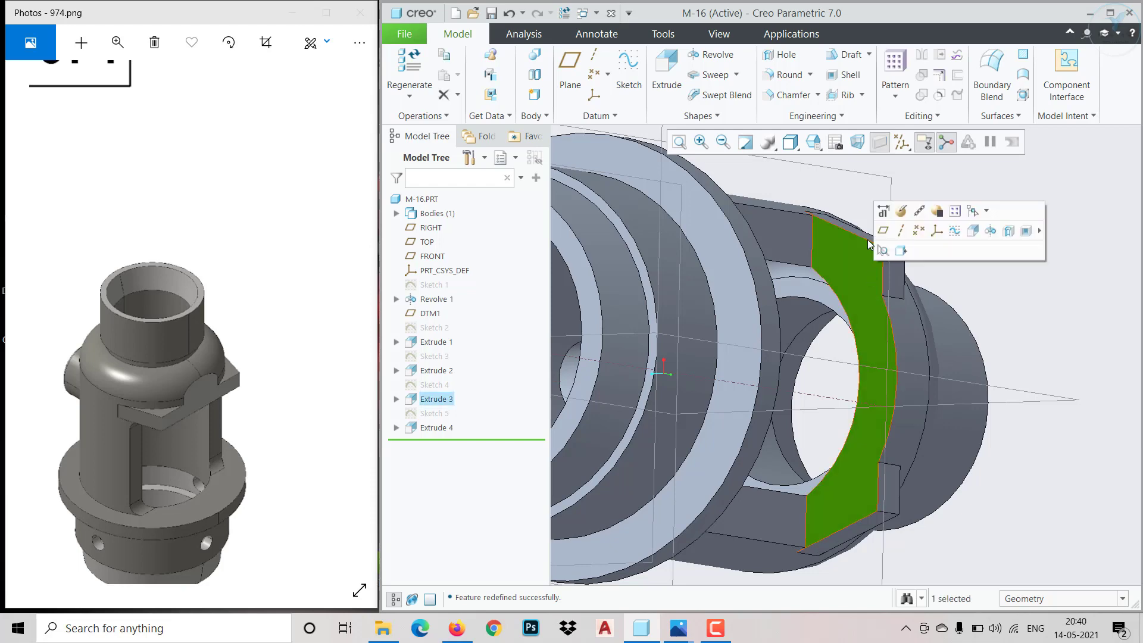
left_click(953, 231)
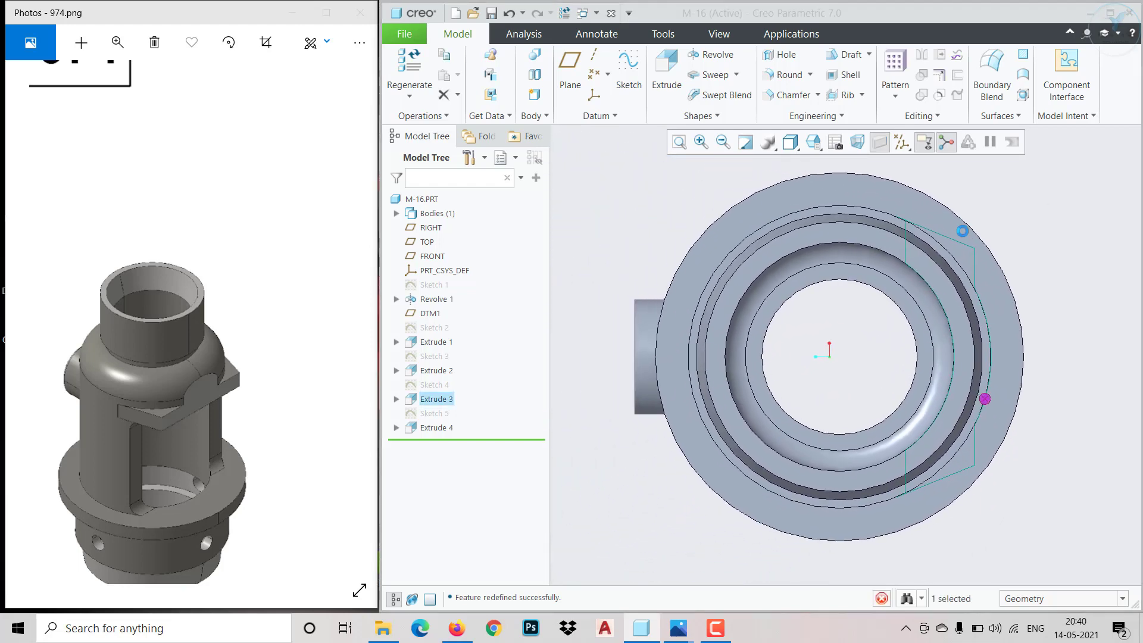
scroll(915, 286, "up", 2)
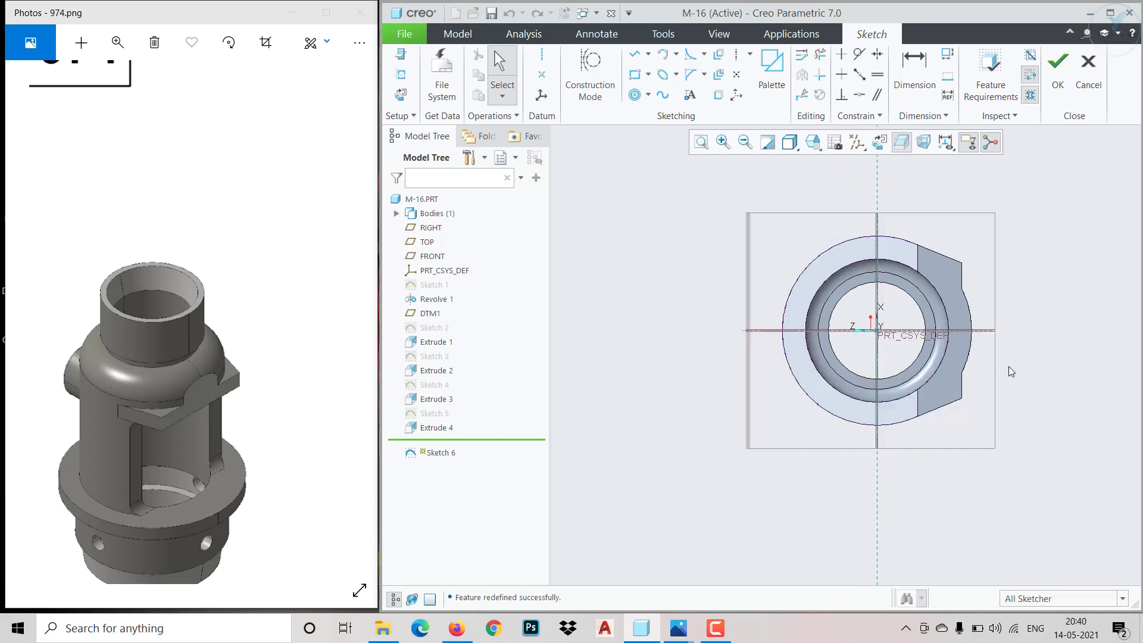
scroll(1008, 367, "down", 2)
scroll(974, 224, "down", 1)
left_click(635, 74)
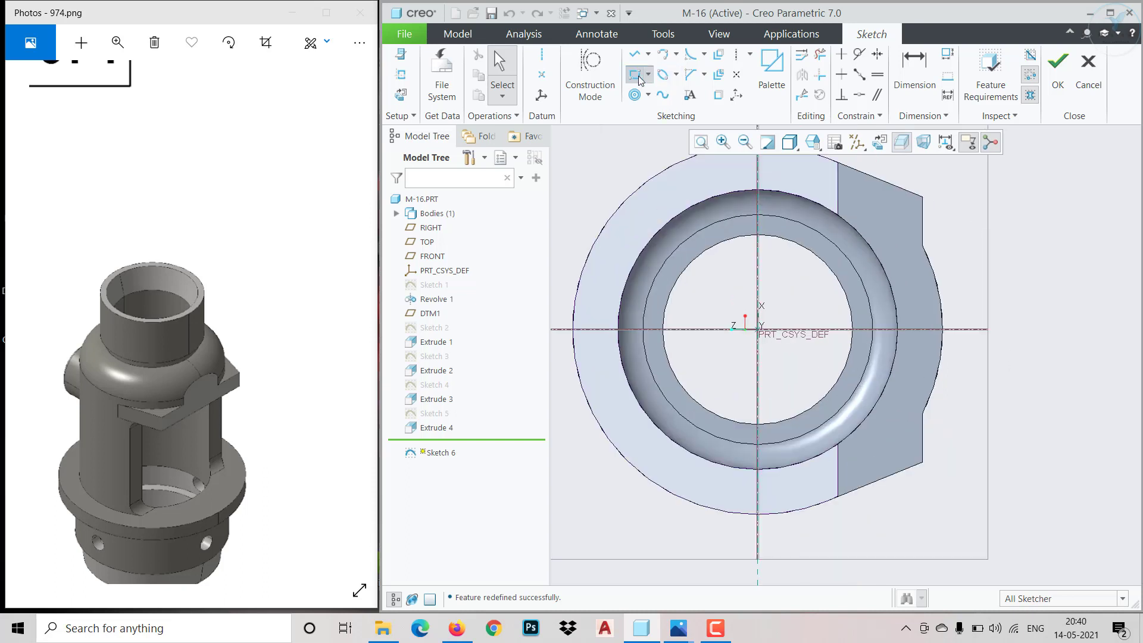
left_click(922, 197)
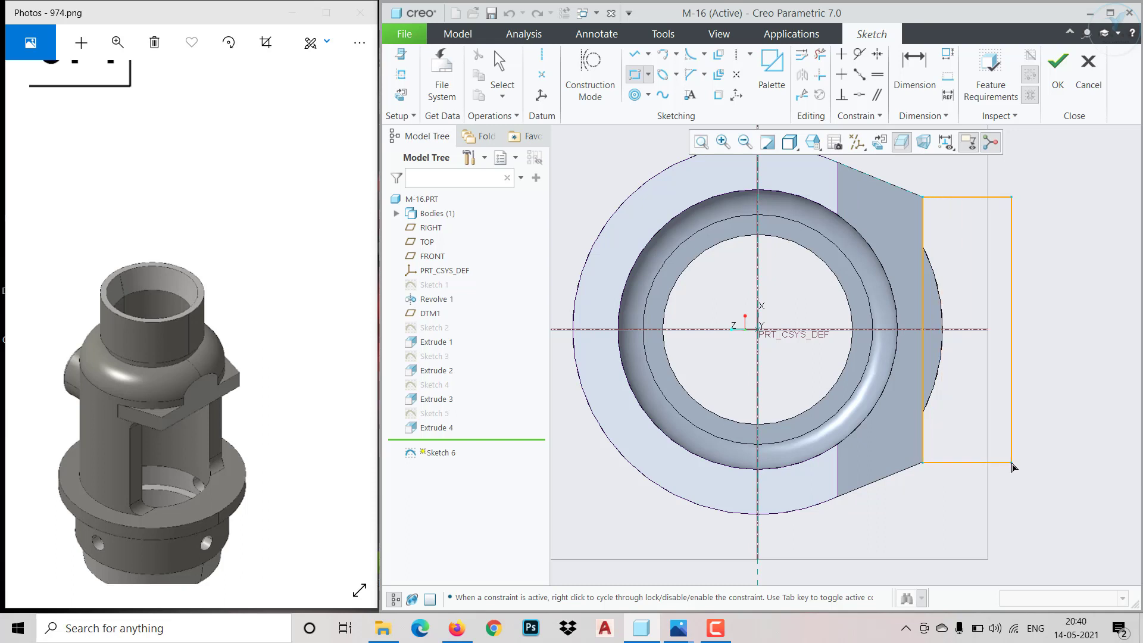
middle_click(934, 476)
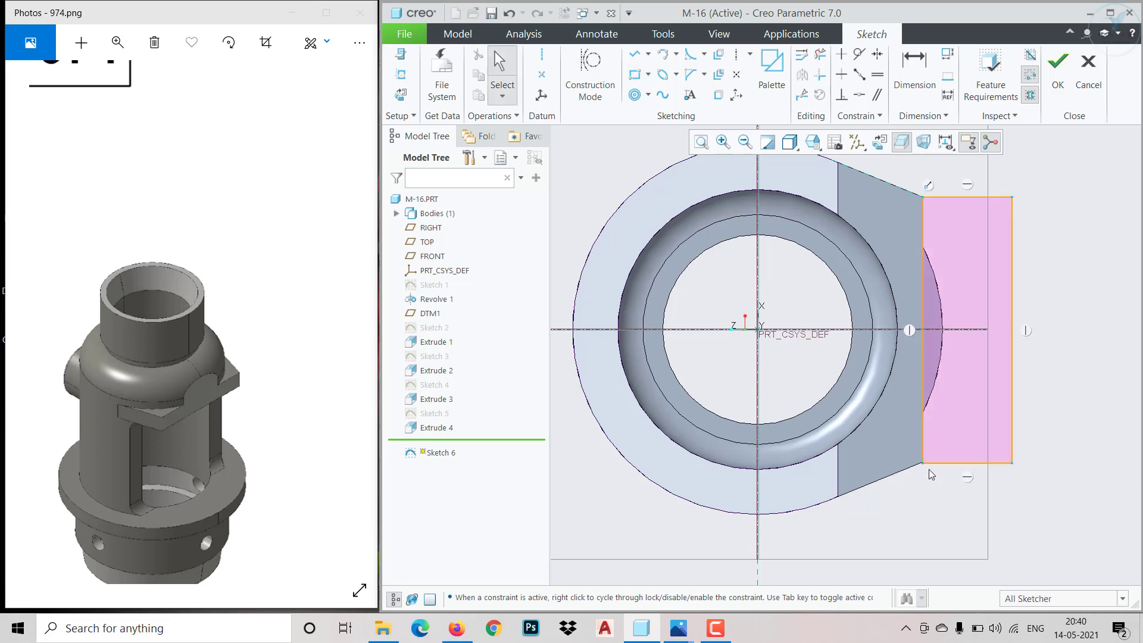
Make the rectangle's lower inner corner coincident with the lug's outer corner and finish the sketch
left_click(859, 94)
scroll(927, 465, "down", 3)
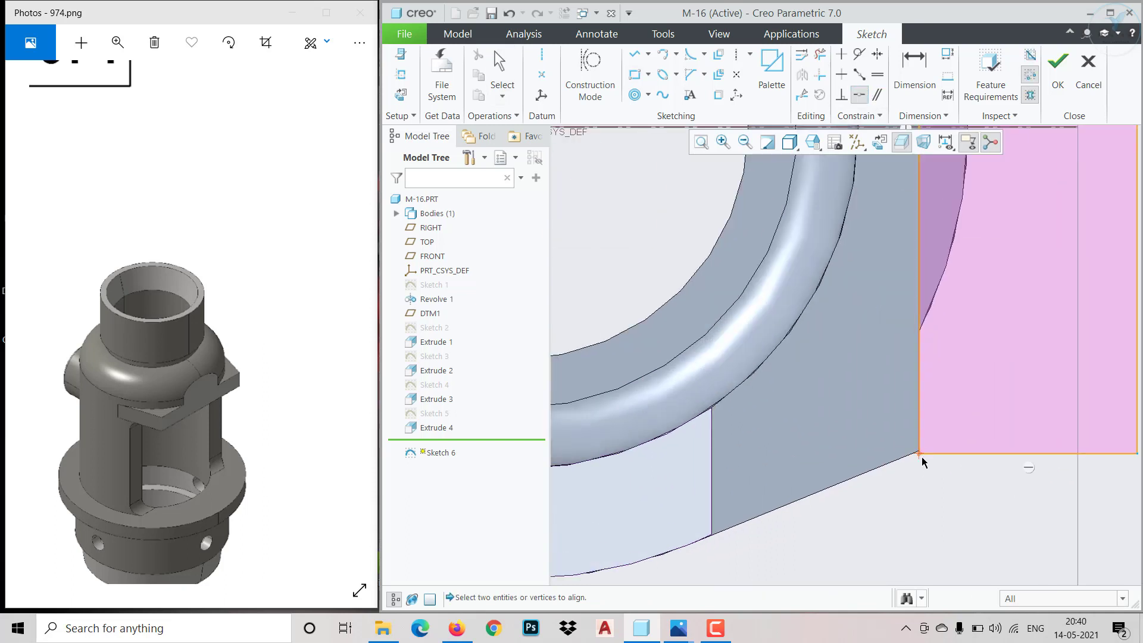
left_click(920, 456)
scroll(919, 455, "down", 2)
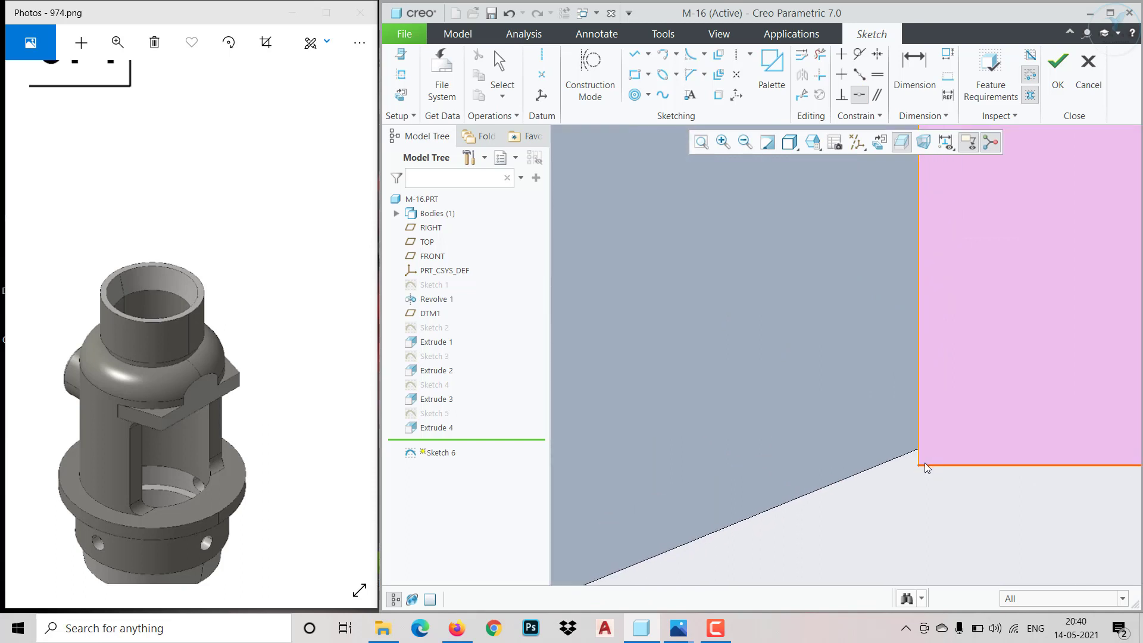
middle_click(921, 465)
left_click_drag(919, 465, 918, 405)
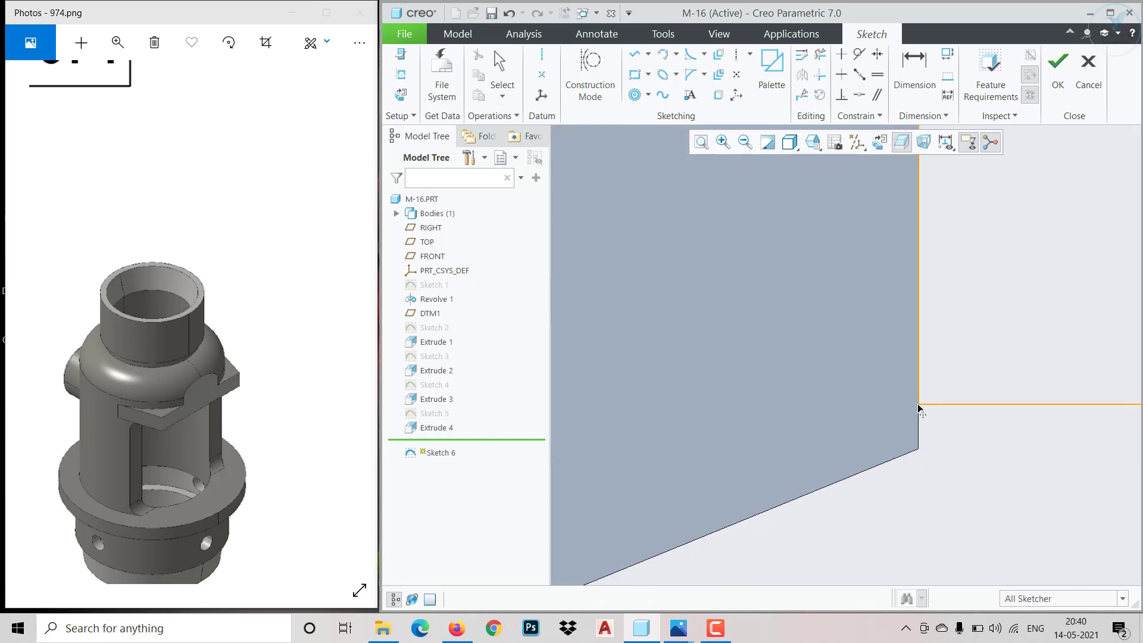
left_click(859, 94)
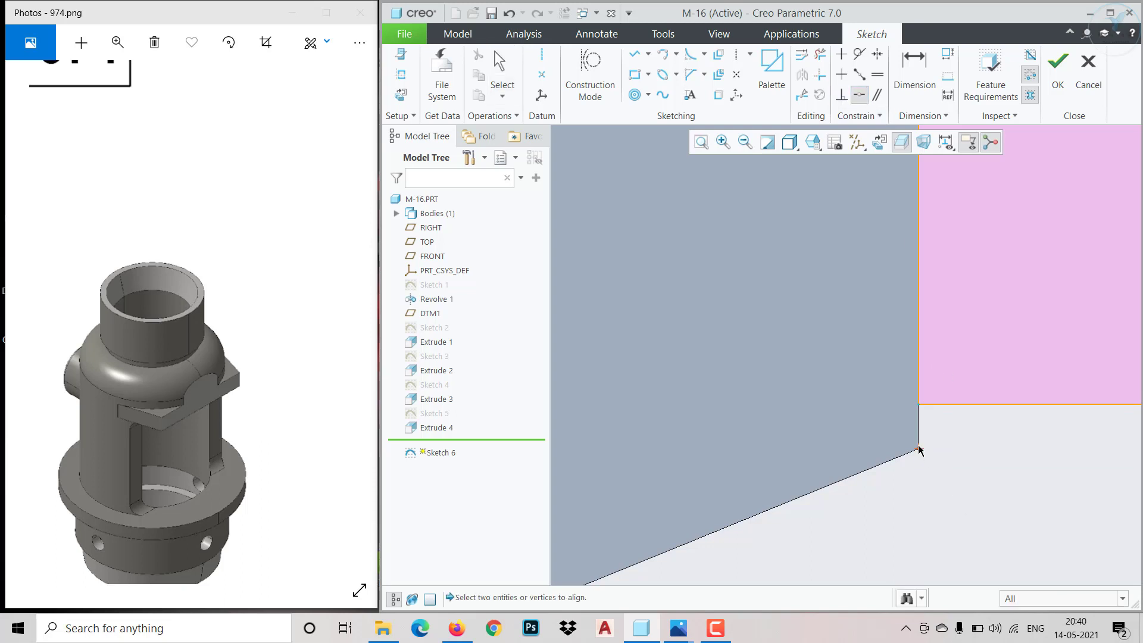
left_click(918, 451)
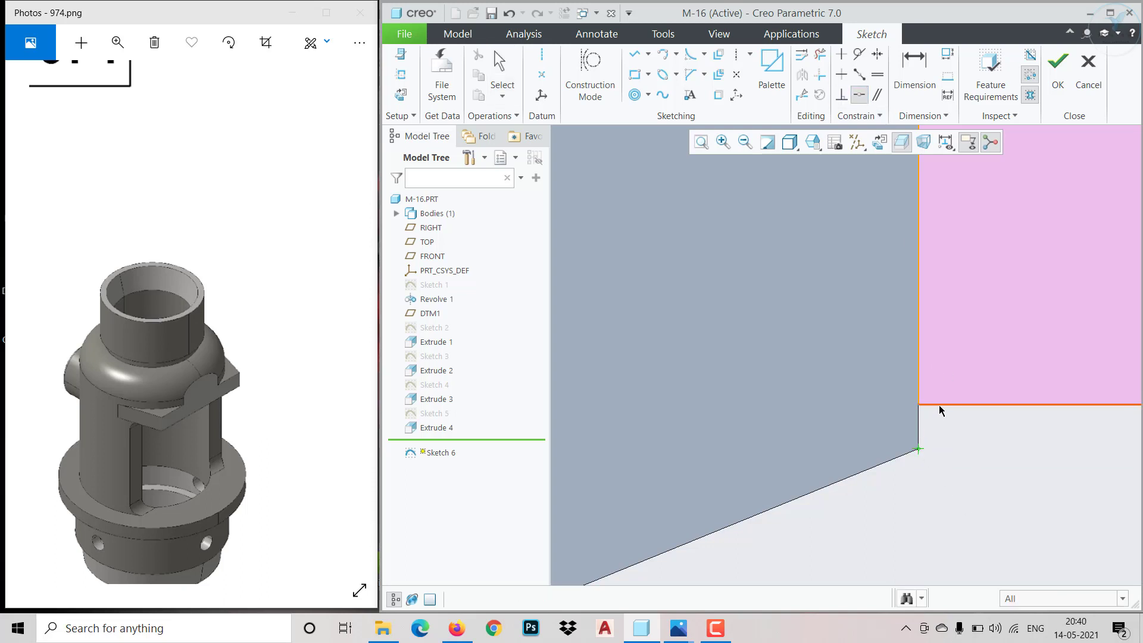
left_click(1058, 62)
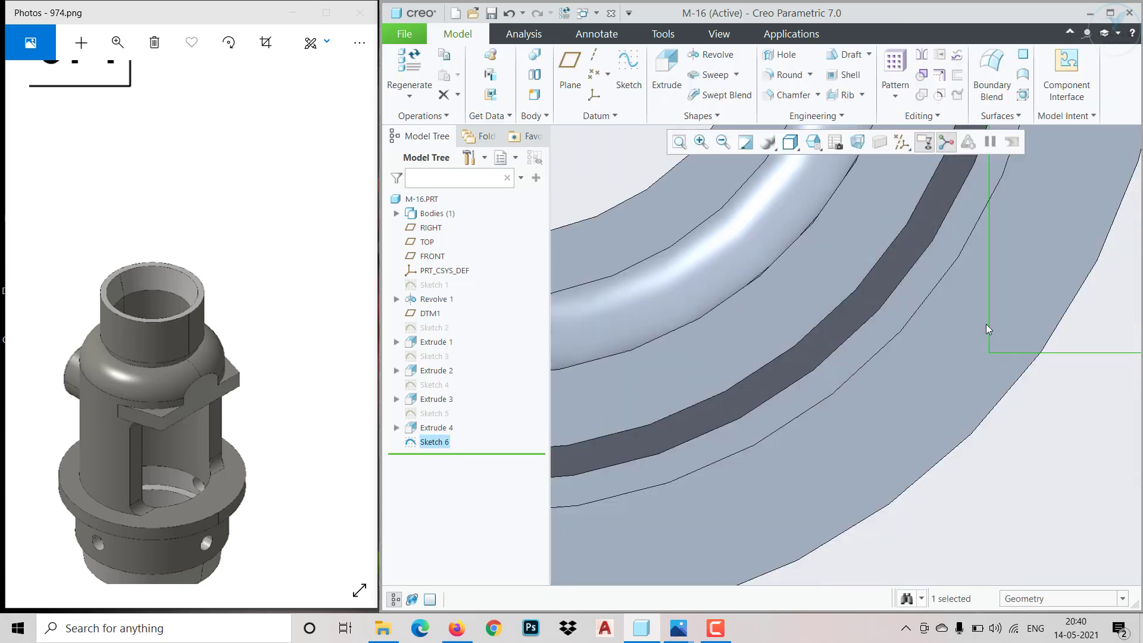
Extrude the rectangle as a material-removing cut with the direction flipped upward and the depth set to Through All
left_click(666, 70)
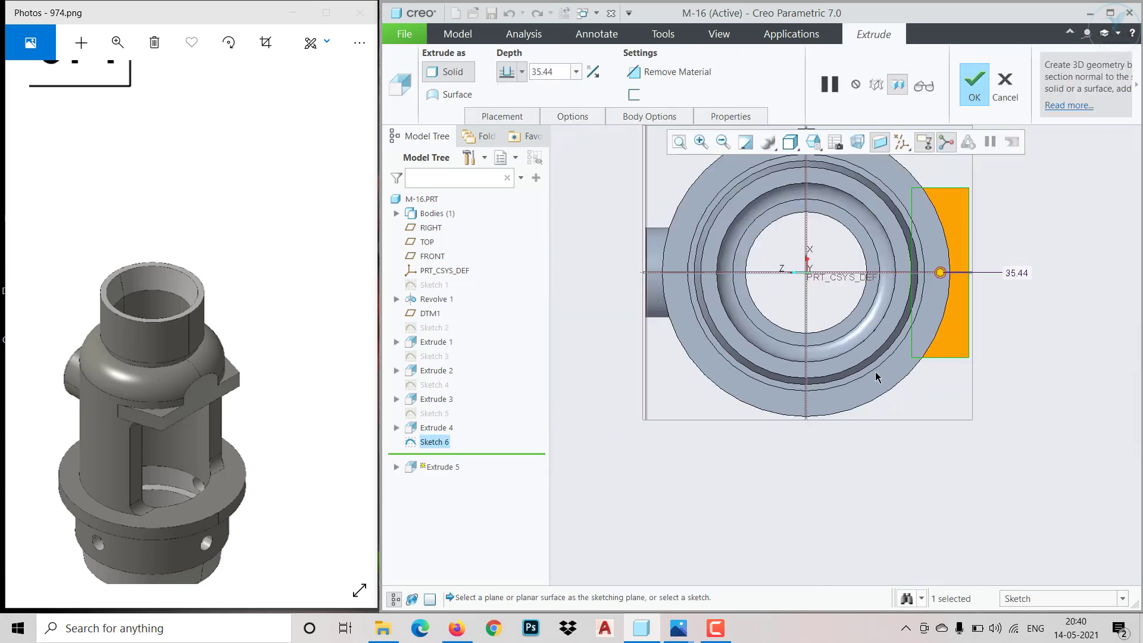
scroll(876, 377, "up", 2)
middle_click_drag(875, 377, 667, 318)
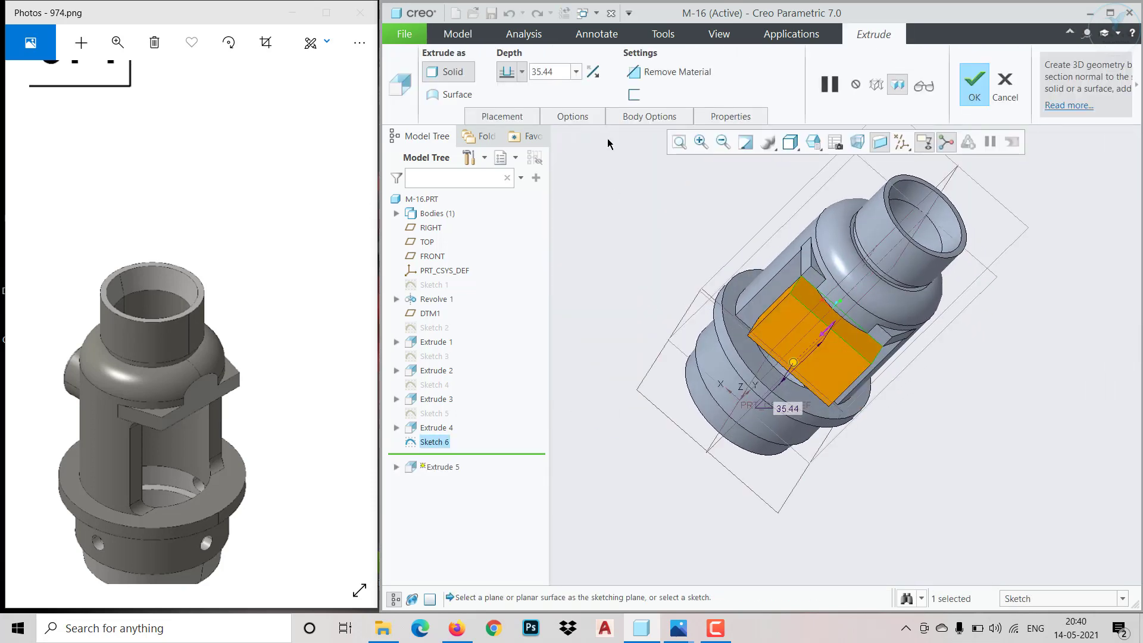
left_click(656, 72)
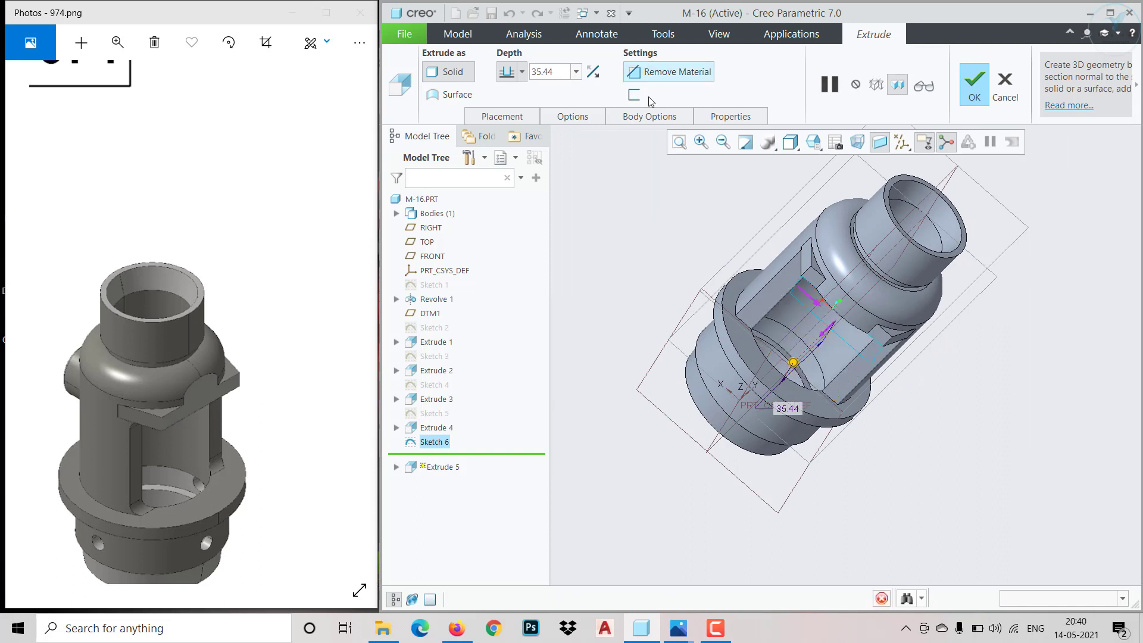
left_click(593, 74)
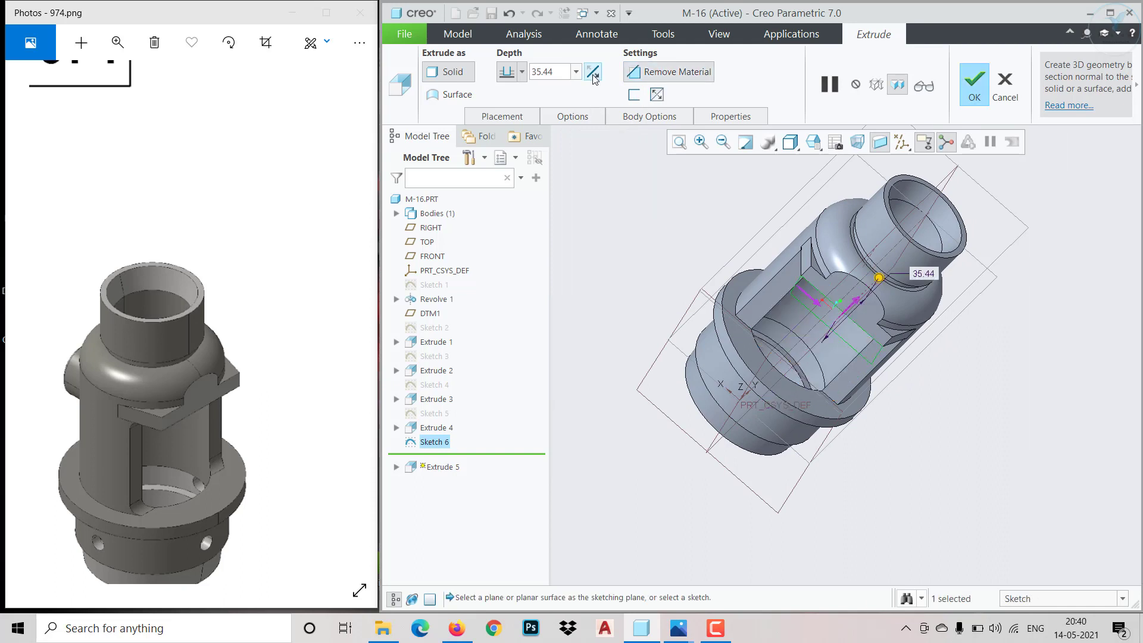
left_click(517, 78)
left_click(511, 162)
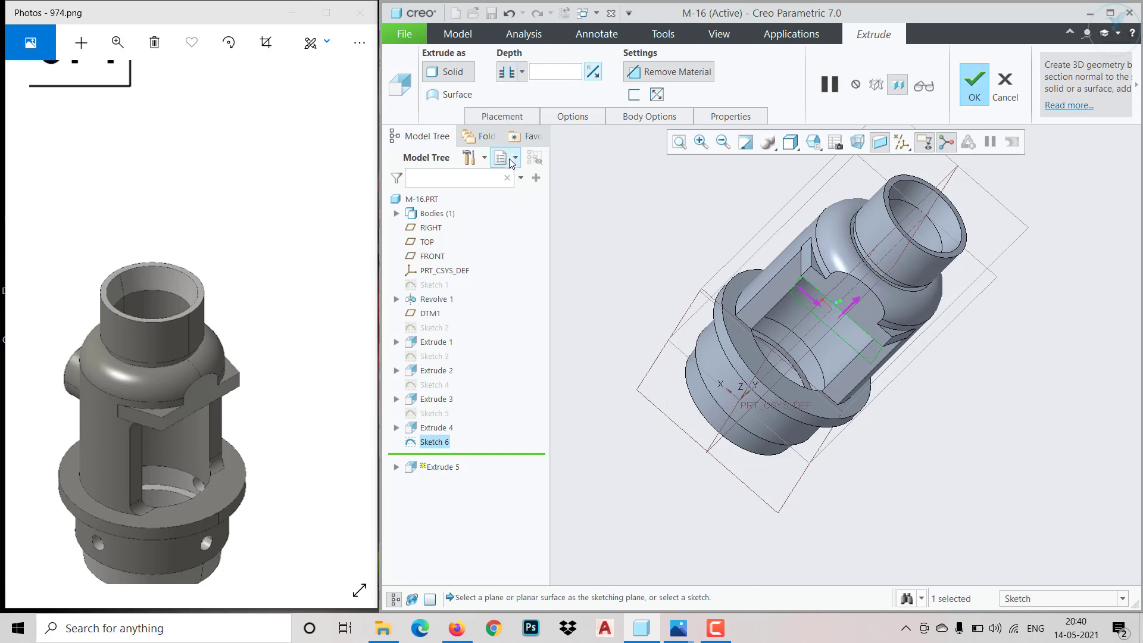
left_click(522, 73)
left_click(507, 178)
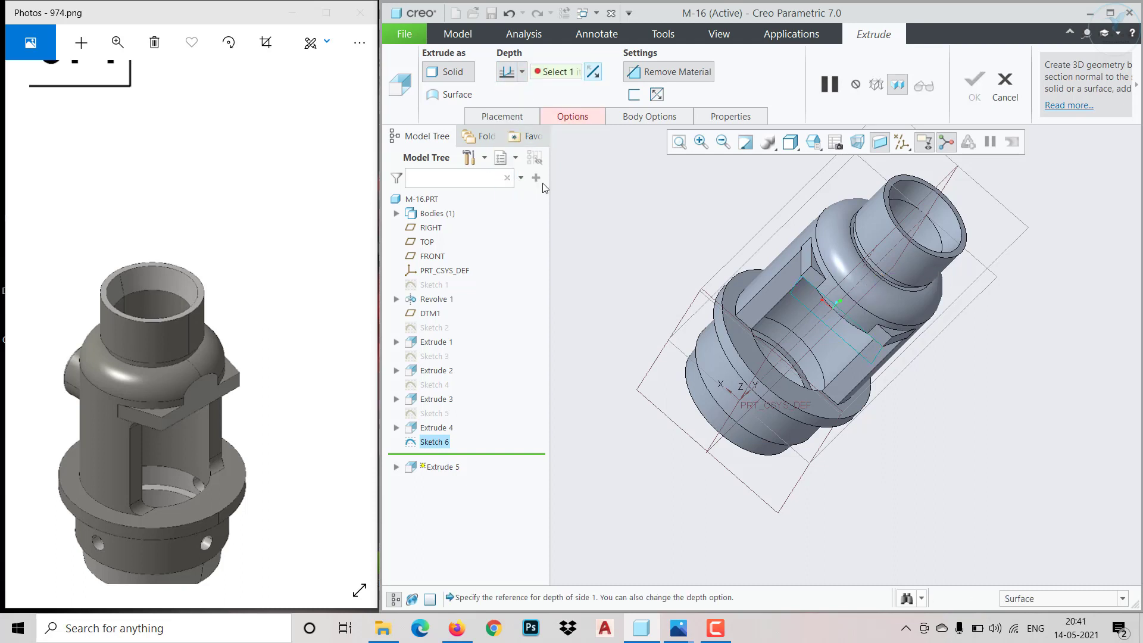
left_click(522, 72)
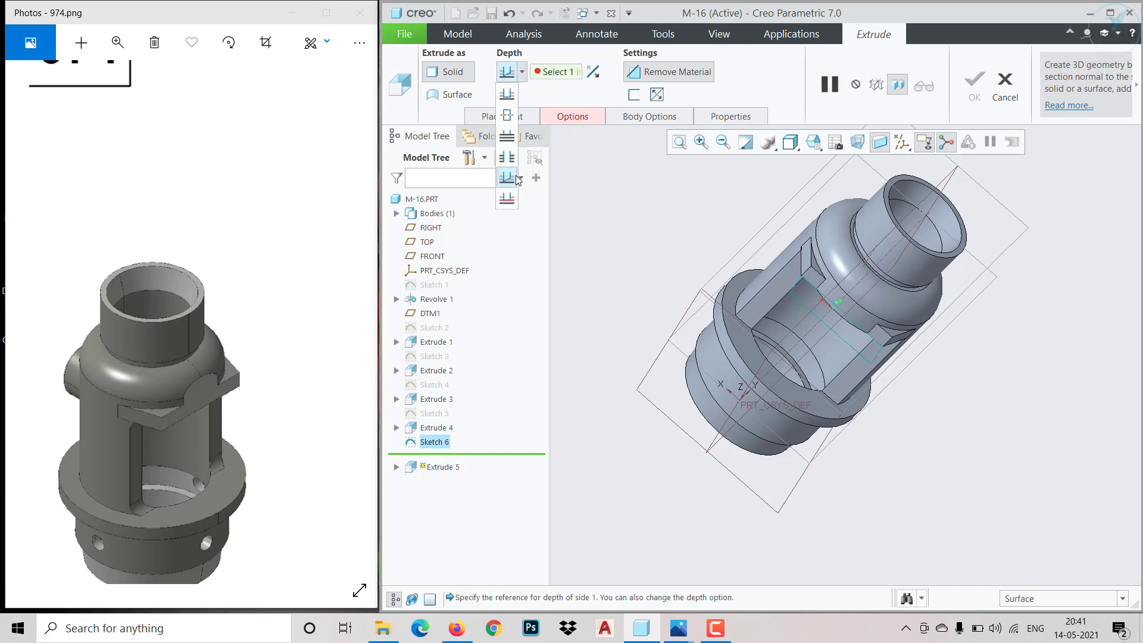
left_click(507, 158)
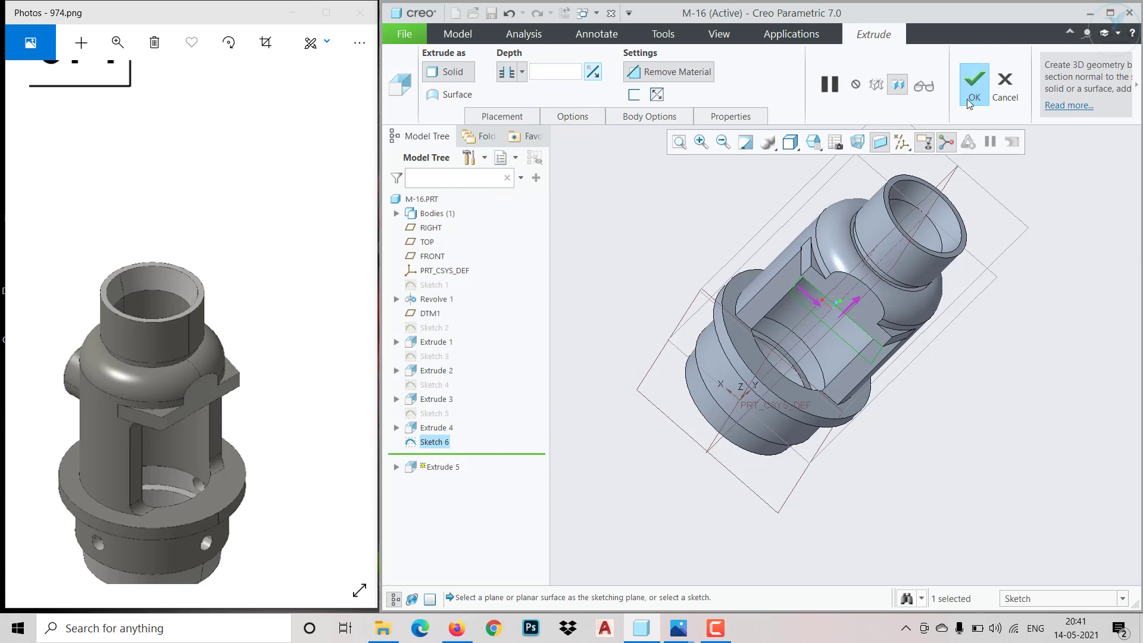
left_click(969, 100)
Start a round on one lower corner edge of the side opening and set its radius to 5 mm
mouse_move(970, 396)
middle_mouse_down()
mouse_move(1006, 435)
mouse_move(974, 487)
mouse_move(952, 460)
mouse_move(974, 462)
mouse_move(927, 419)
mouse_move(868, 404)
mouse_move(829, 452)
middle_mouse_up()
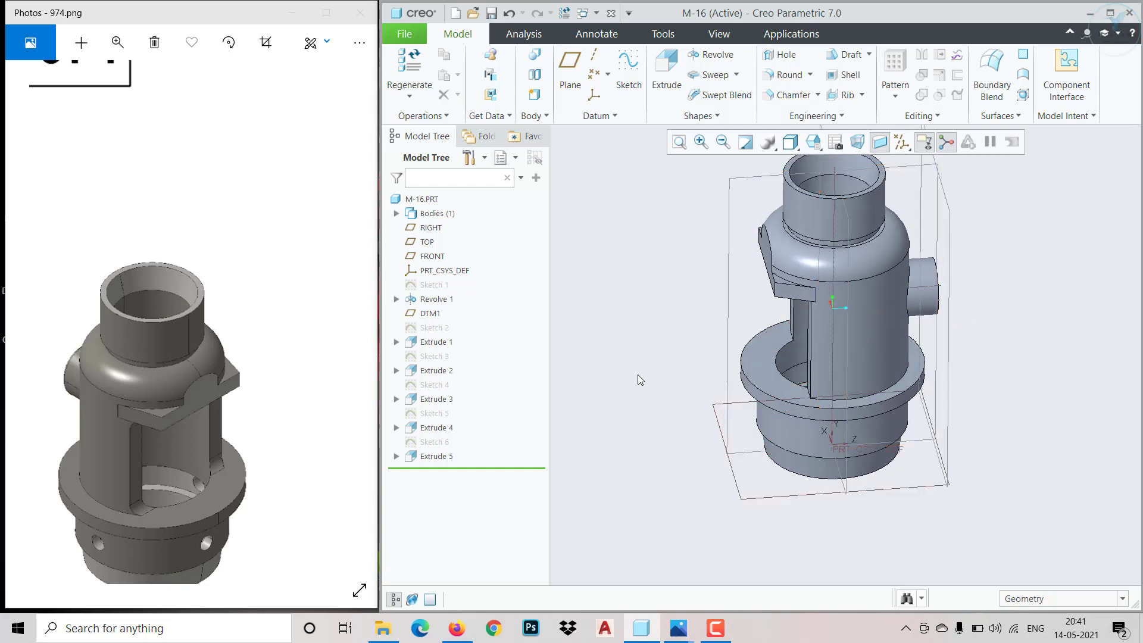
mouse_move(669, 359)
middle_mouse_down()
mouse_move(790, 456)
mouse_move(733, 477)
mouse_move(735, 434)
middle_mouse_up()
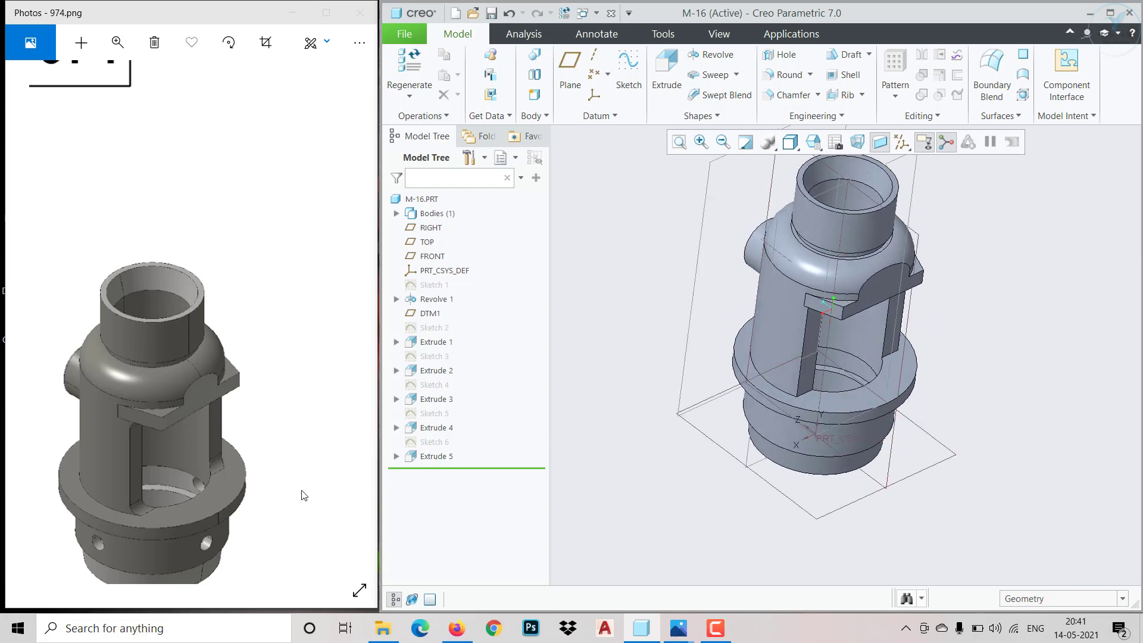
left_click(787, 75)
scroll(805, 398, "up", 3)
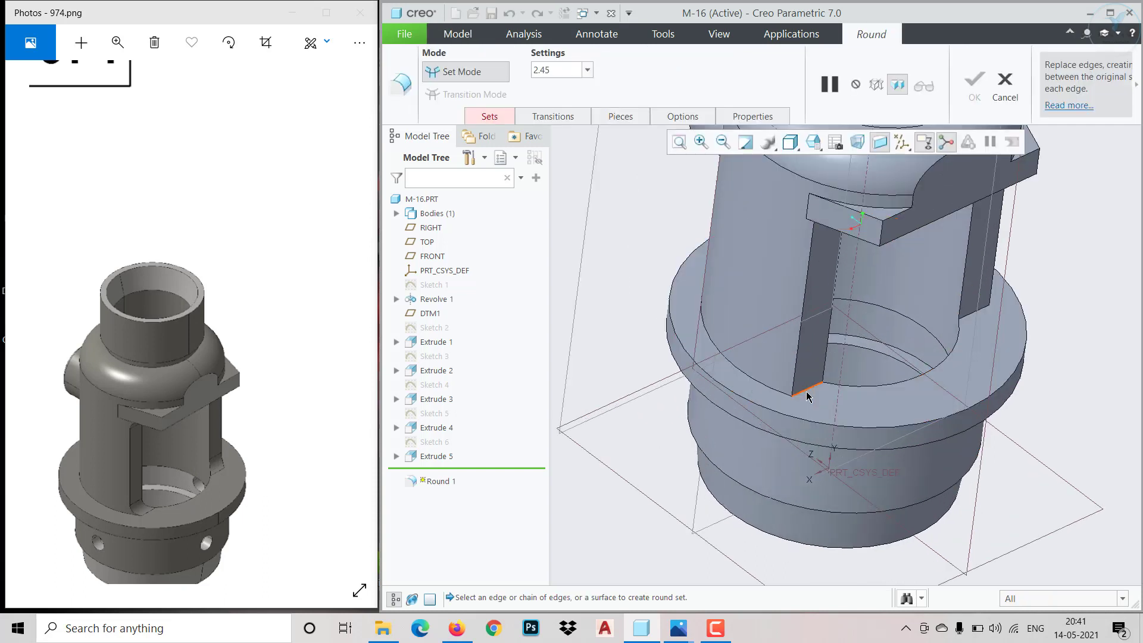
left_click(808, 396)
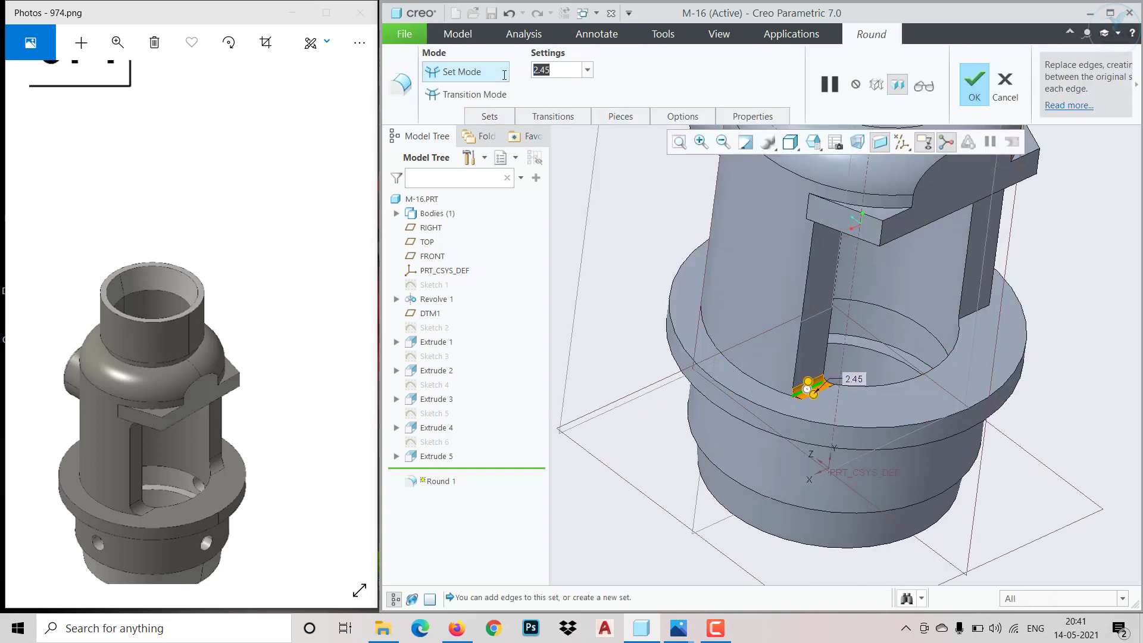
type("5")
key("Return")
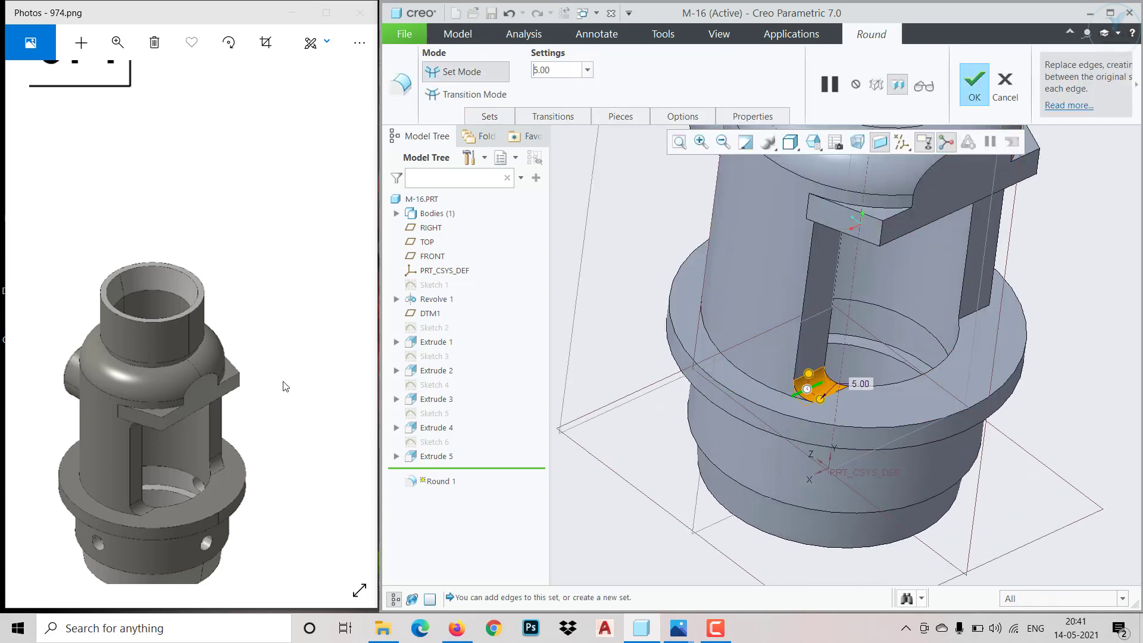
Add the side opening's three remaining corner edges to the 5 mm round and complete the feature
mouse_move(283, 382)
left_mouse_down()
mouse_move(89, 313)
mouse_move(109, 390)
left_mouse_up()
left_click_drag(40, 351, 183, 367)
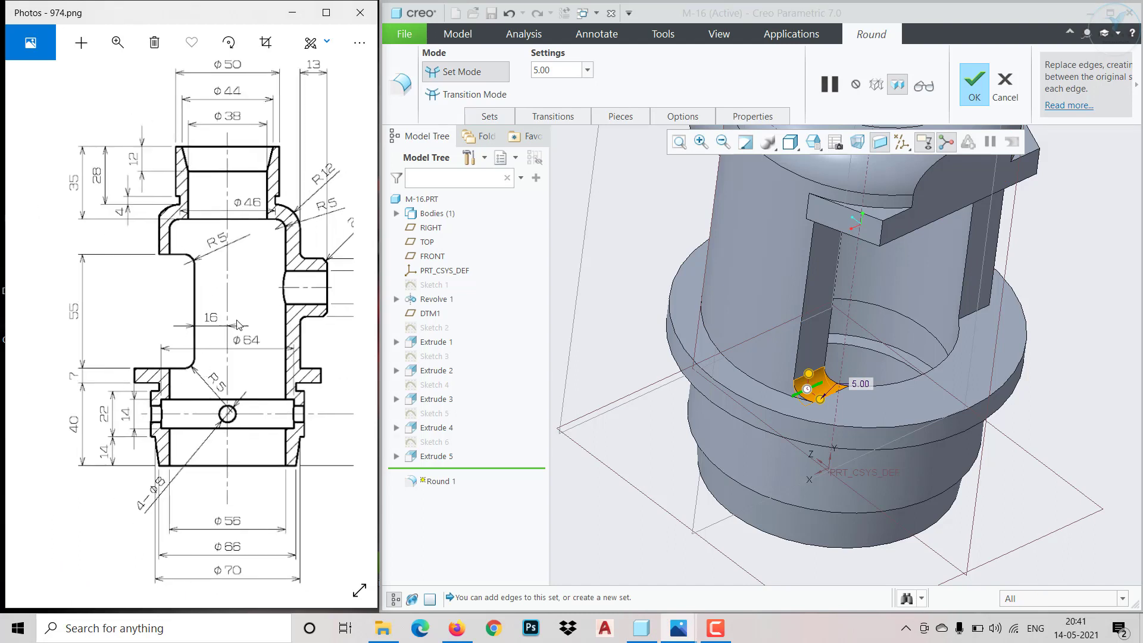
left_click(984, 314)
scroll(917, 372, "up", 3)
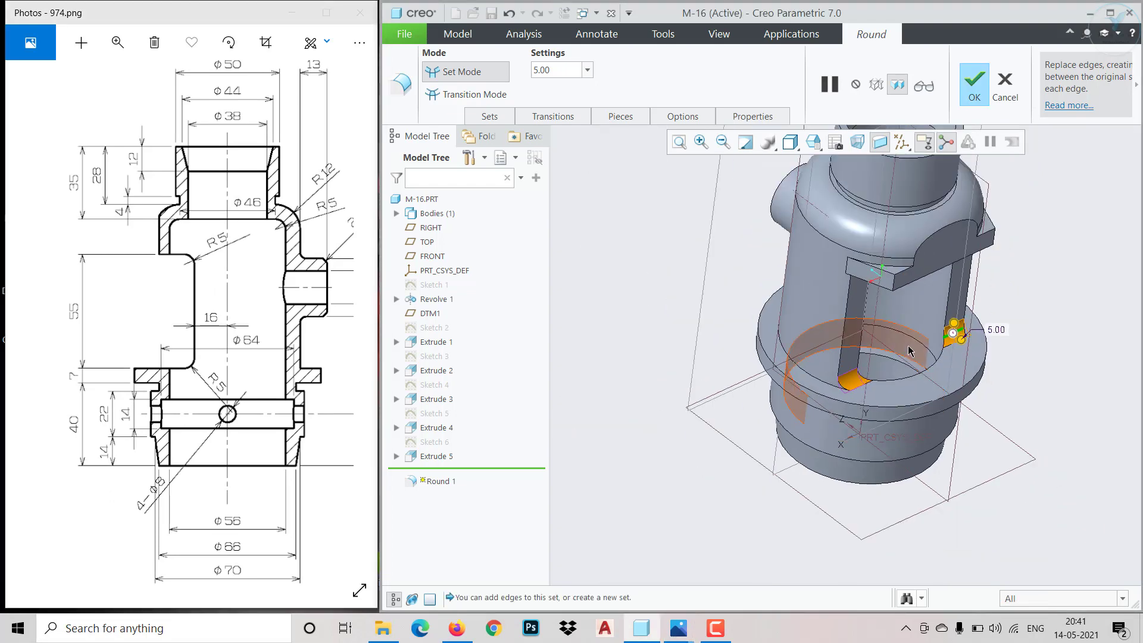
middle_click_drag(907, 348, 828, 212)
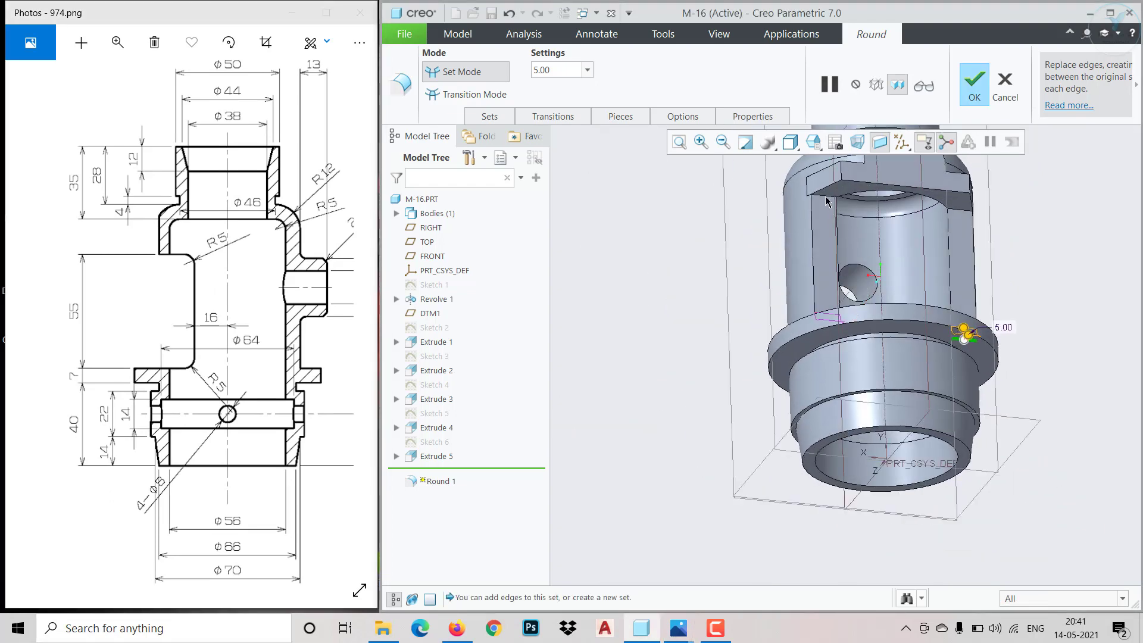
left_click(823, 195, "ctrl")
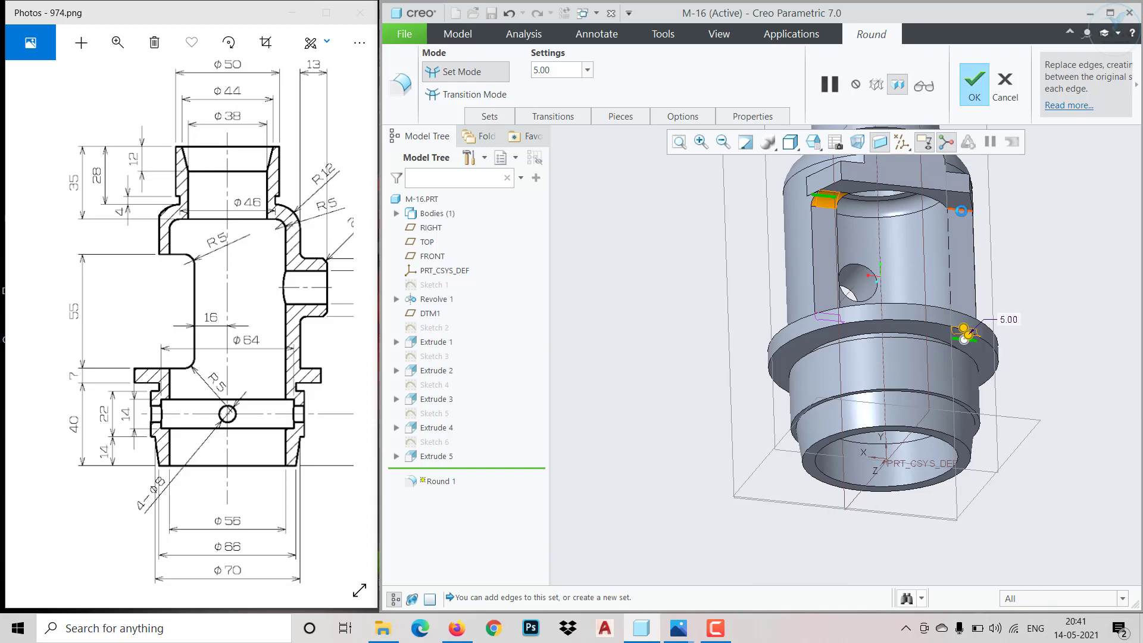
middle_click_drag(960, 212, 1019, 321)
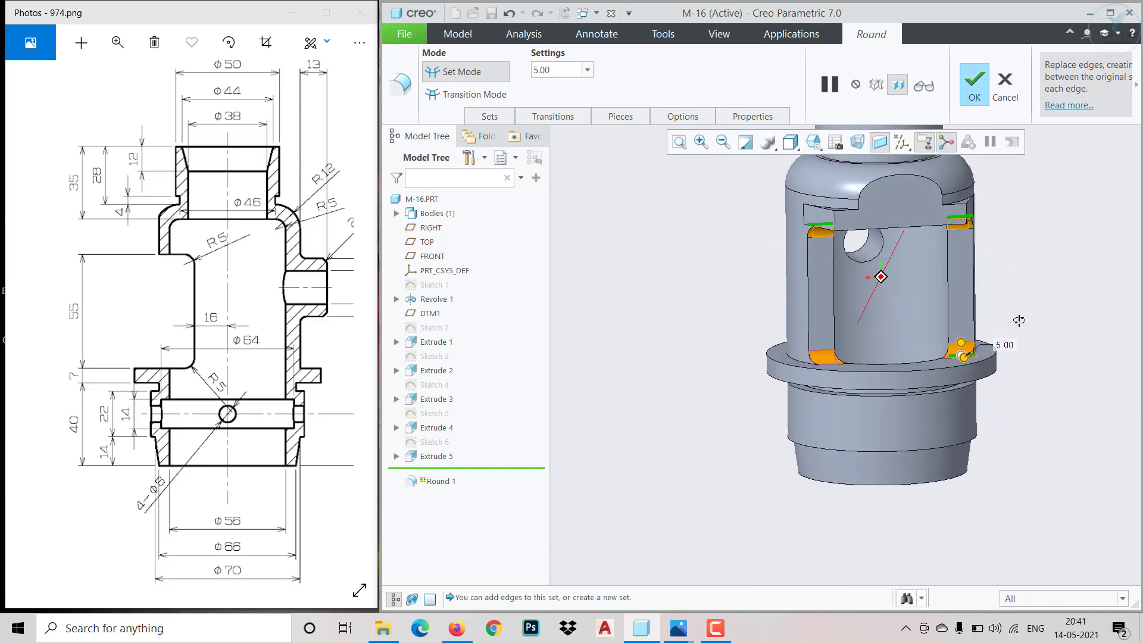
left_click(971, 98)
Chamfer the outer circular edge of the side boss with the 45 x D type and a distance of 2 mm
mouse_move(892, 309)
middle_mouse_down()
mouse_move(881, 327)
mouse_move(865, 317)
middle_mouse_up()
left_click_drag(333, 378, 208, 380)
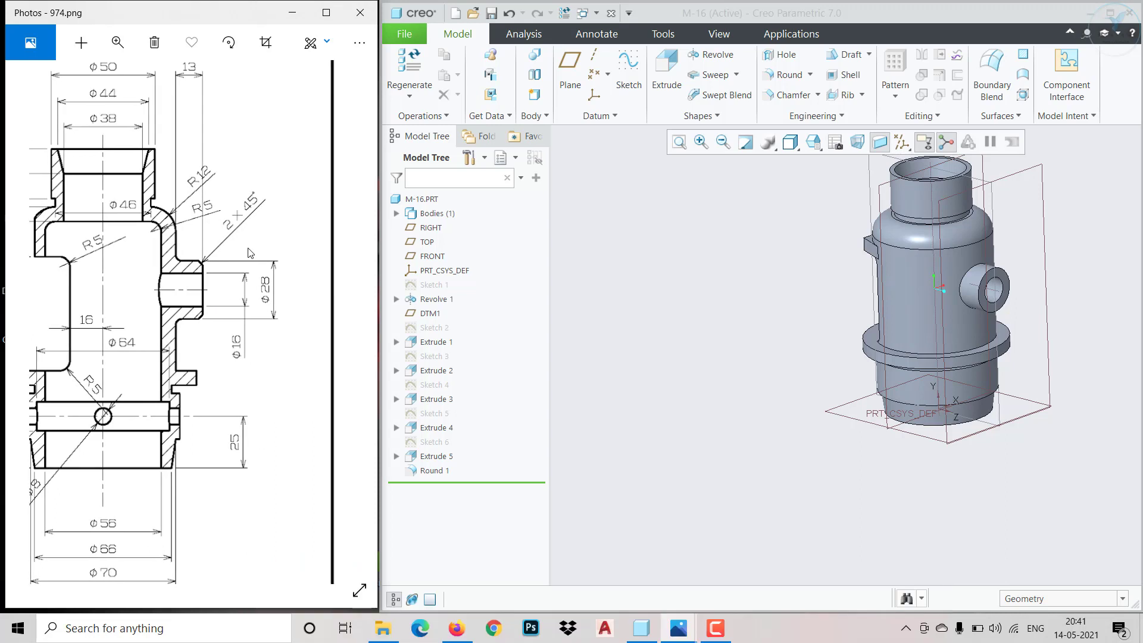
left_click(796, 106)
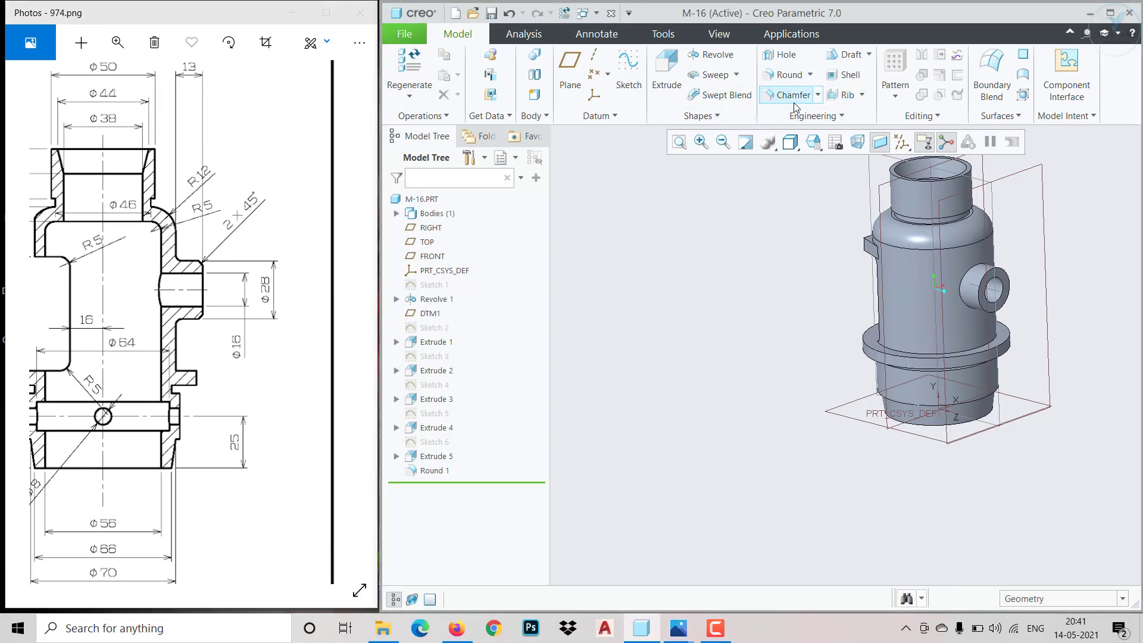
left_click(796, 101)
left_click(579, 71)
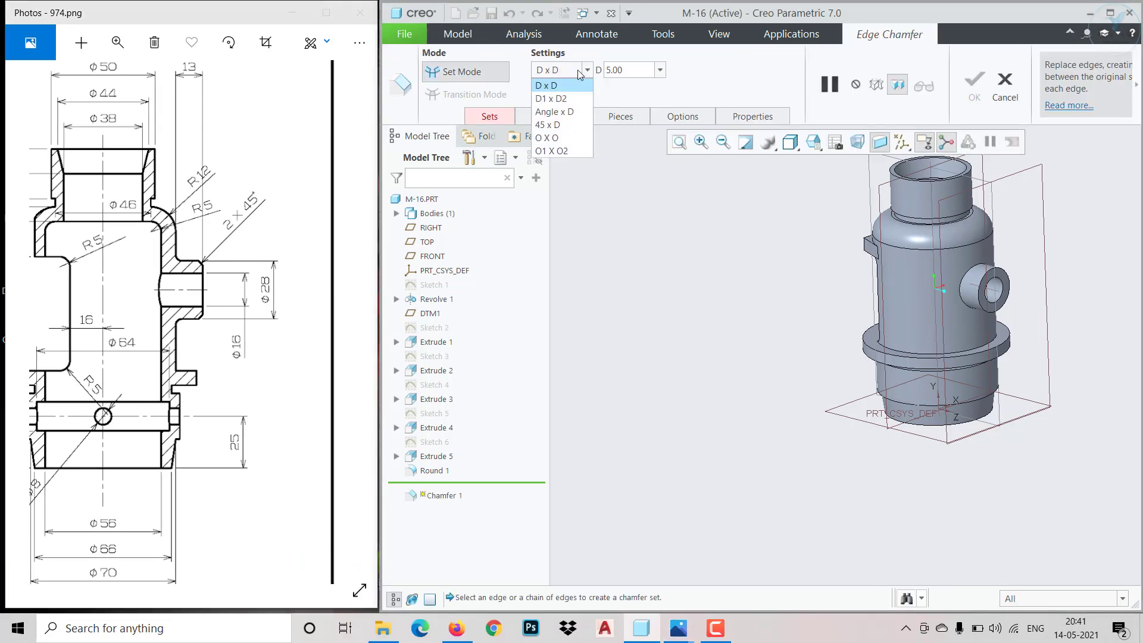
left_click(573, 125)
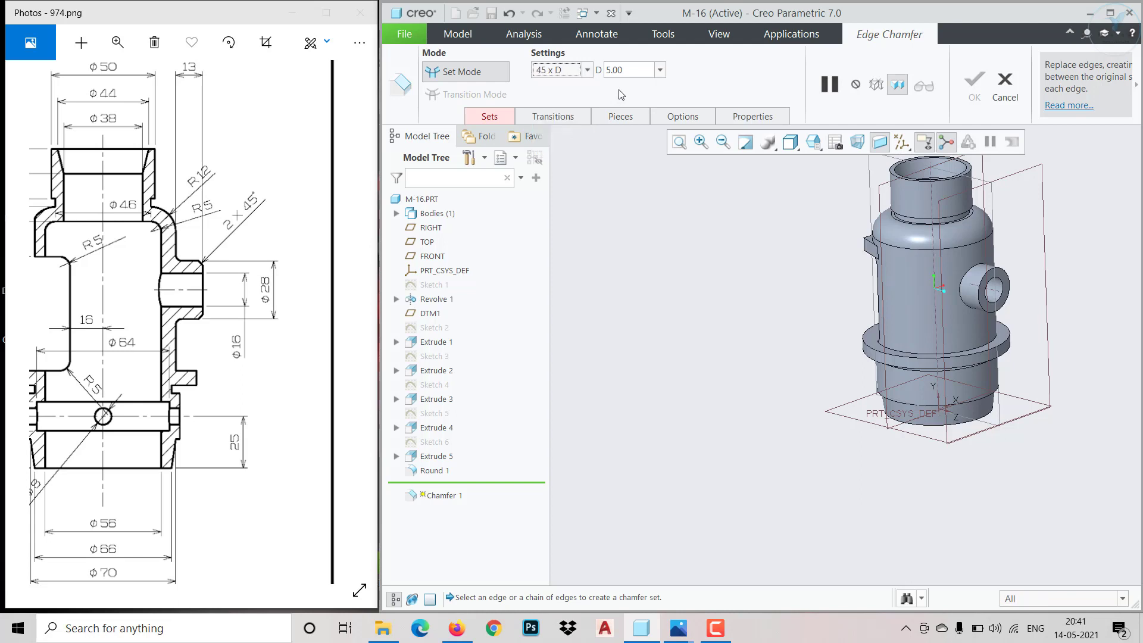
type("2")
key("Return")
scroll(1006, 268, "up", 5)
left_click(1011, 266)
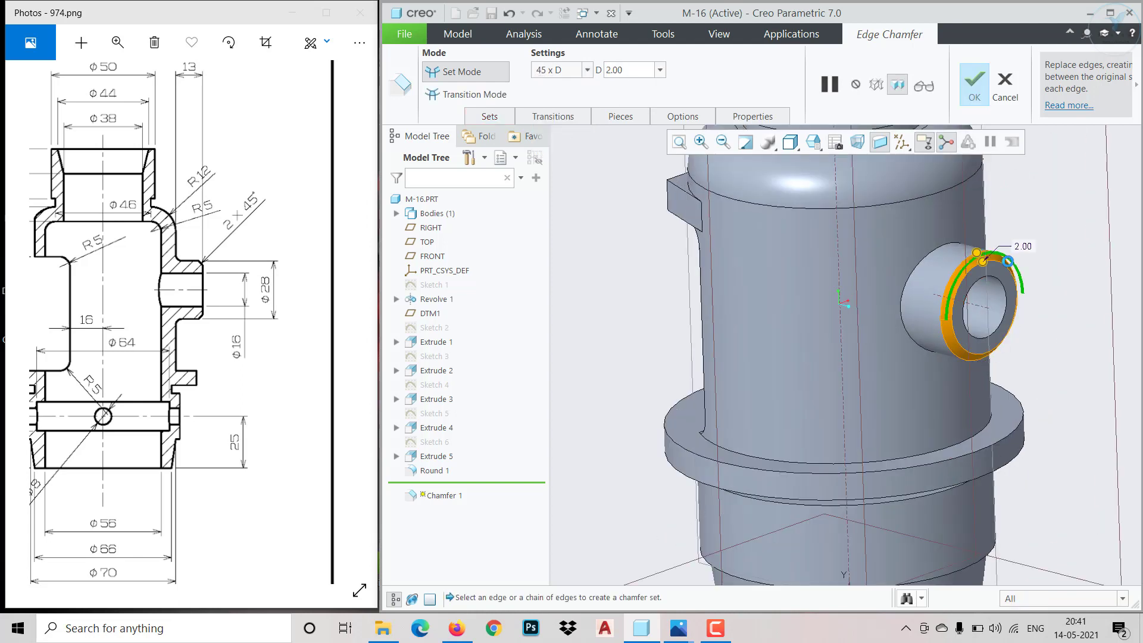
left_click(974, 83)
Start a new sketch on the FRONT datum plane for the radial holes in the lower collar
scroll(966, 301, "down", 5)
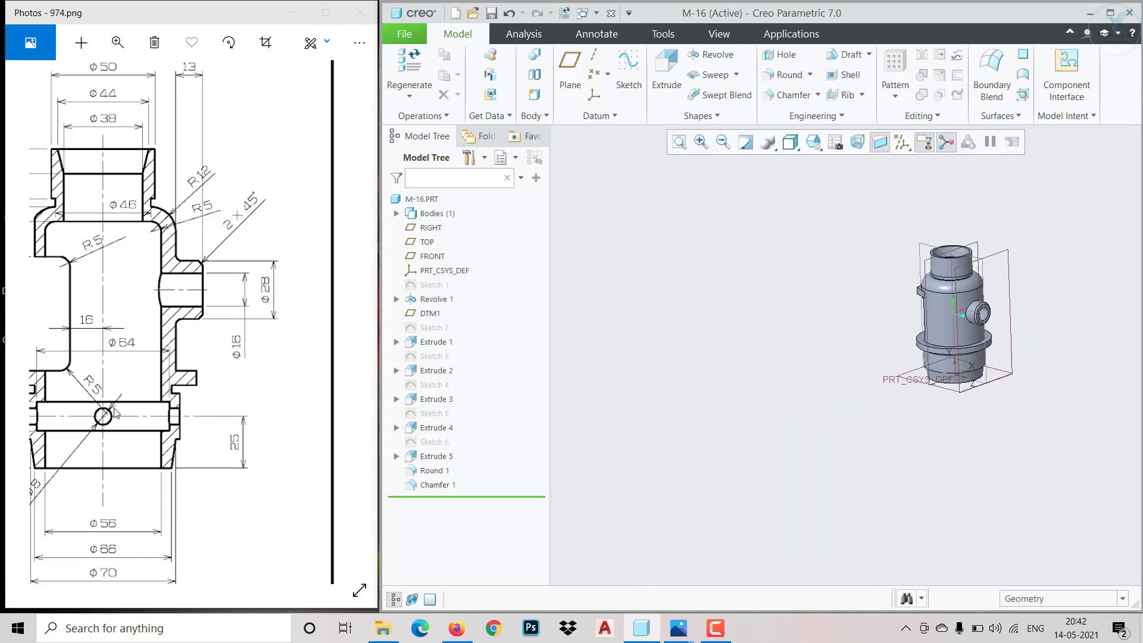
left_click_drag(115, 413, 196, 425)
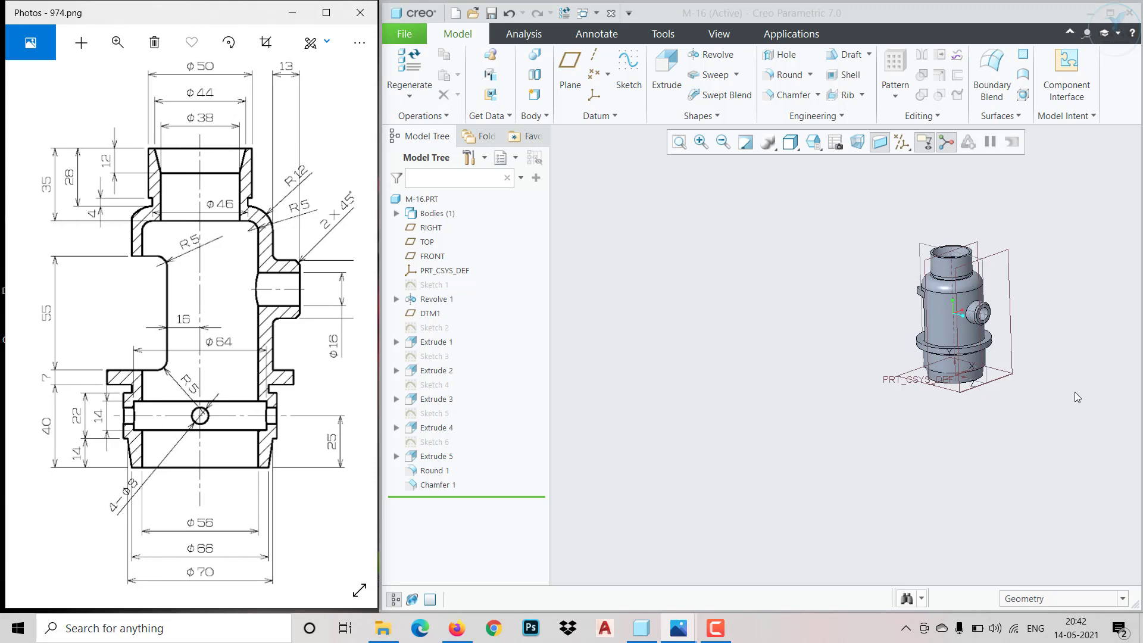
scroll(1075, 393, "up", 2)
left_click_drag(133, 456, 353, 493)
left_click_drag(212, 468, 31, 424)
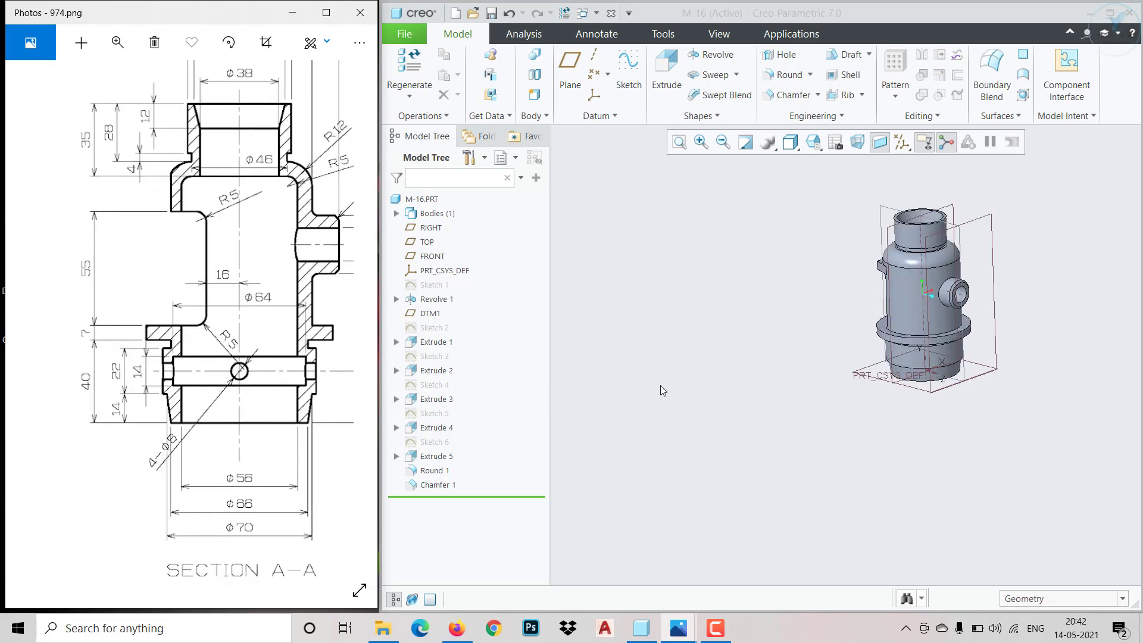
scroll(959, 360, "up", 4)
middle_click_drag(988, 426, 923, 418)
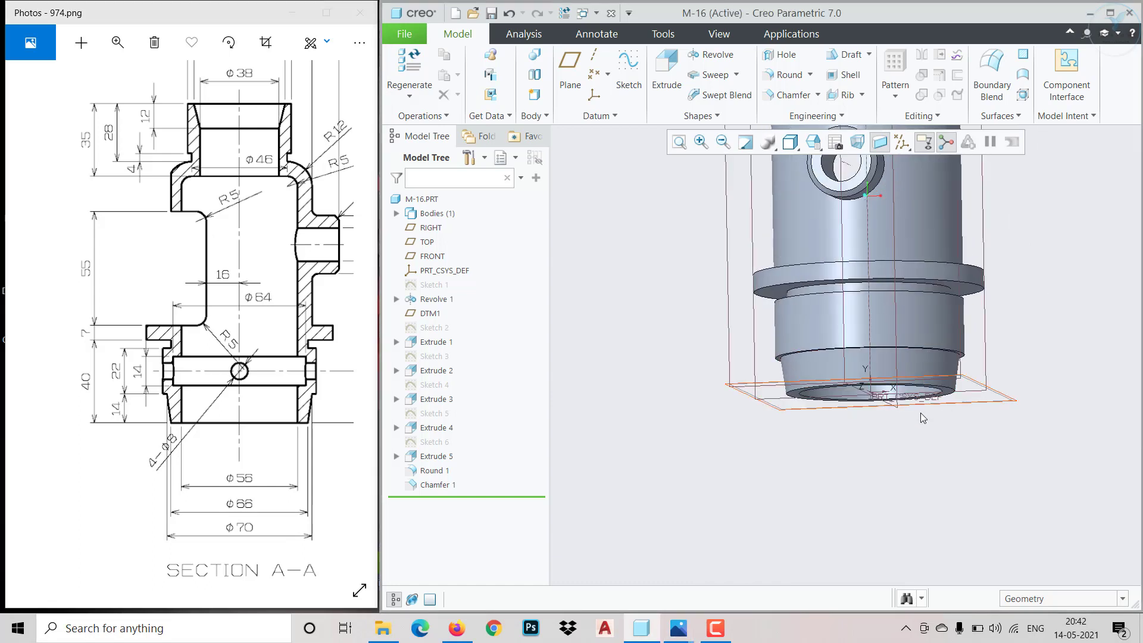
middle_click_drag(813, 316, 741, 367)
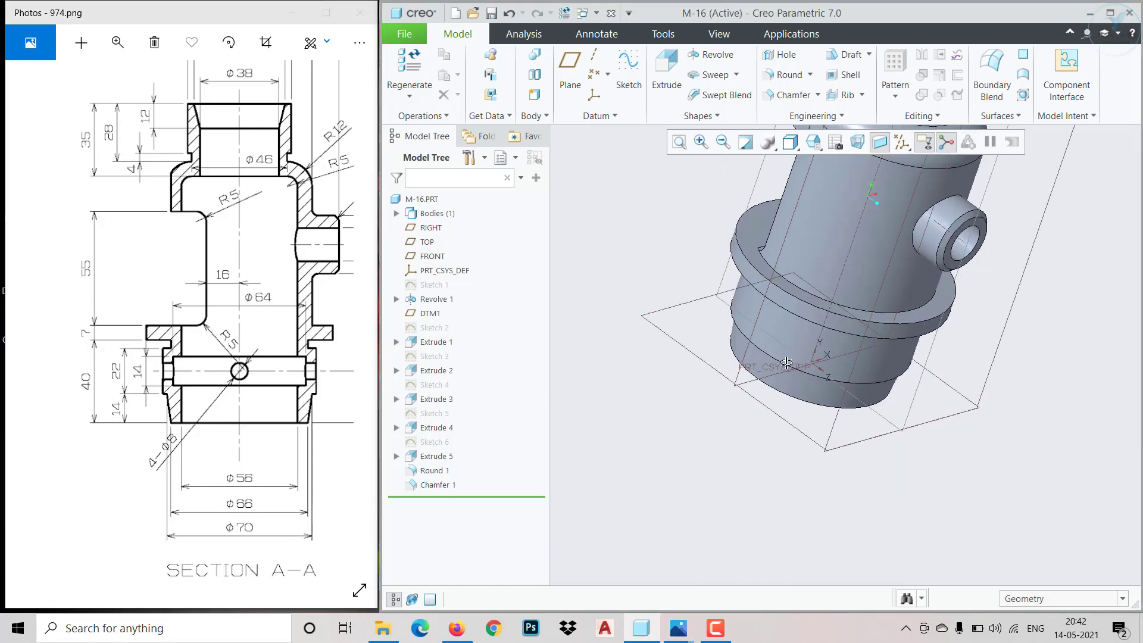
left_click(740, 371)
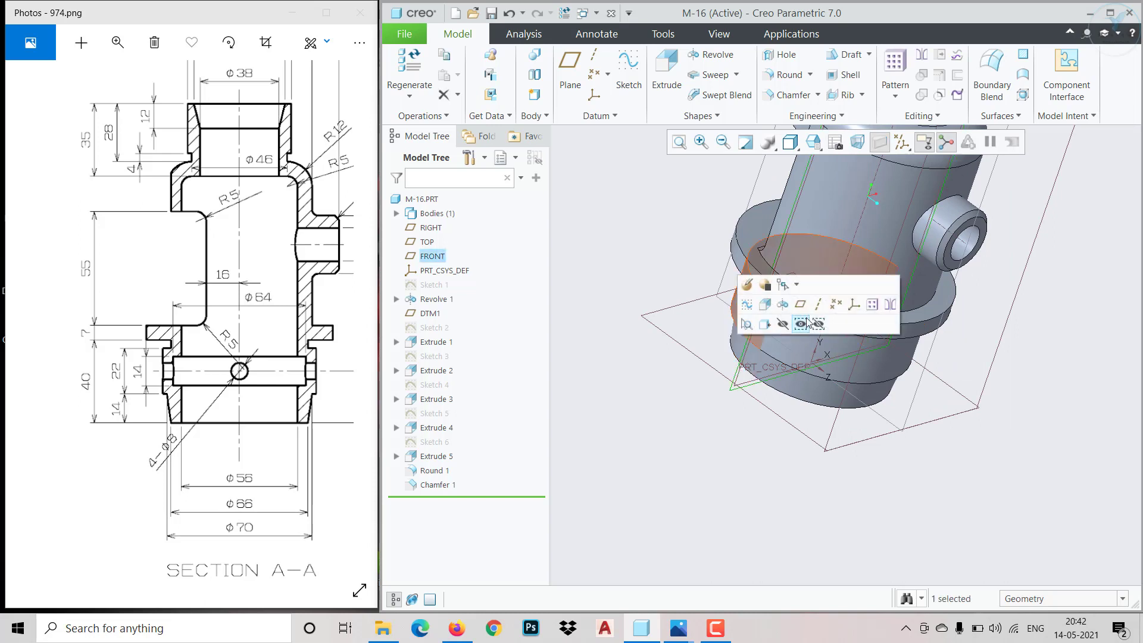
left_click(746, 304)
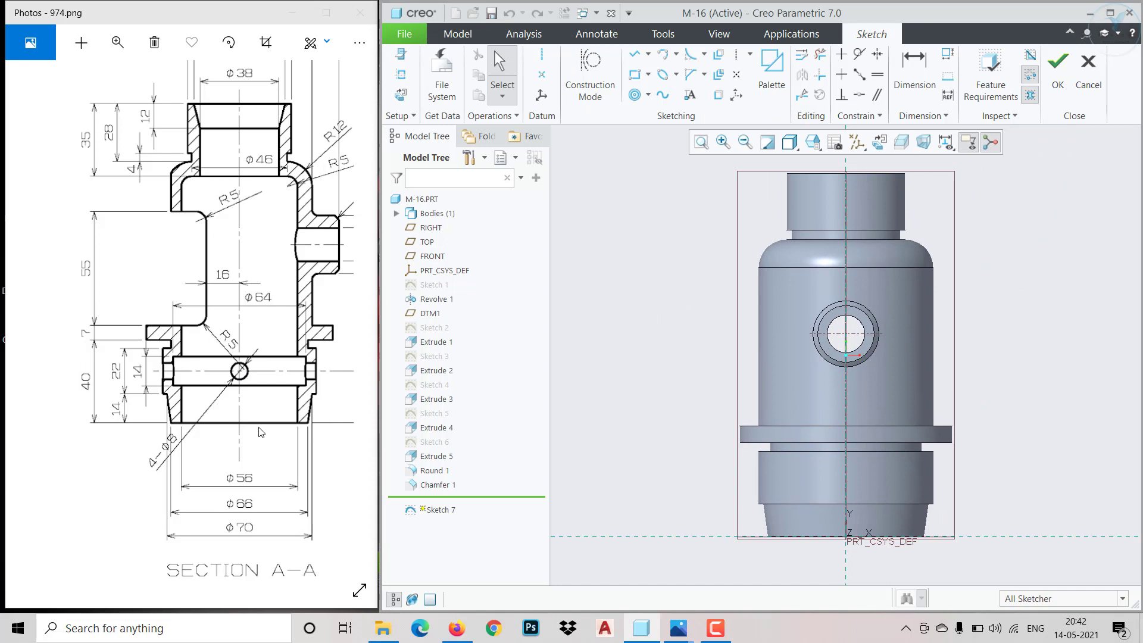
Sketch a circle centred on the vertical reference within the lower collar and set its diameter to 8 mm
left_click_drag(260, 432, 182, 452)
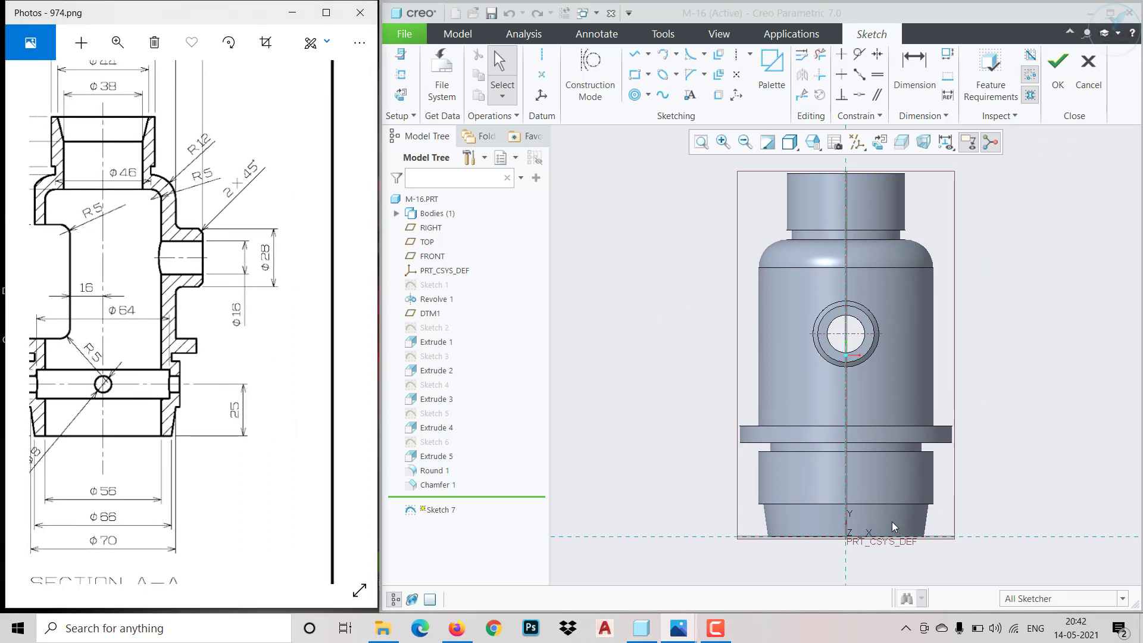
scroll(892, 519, "down", 2)
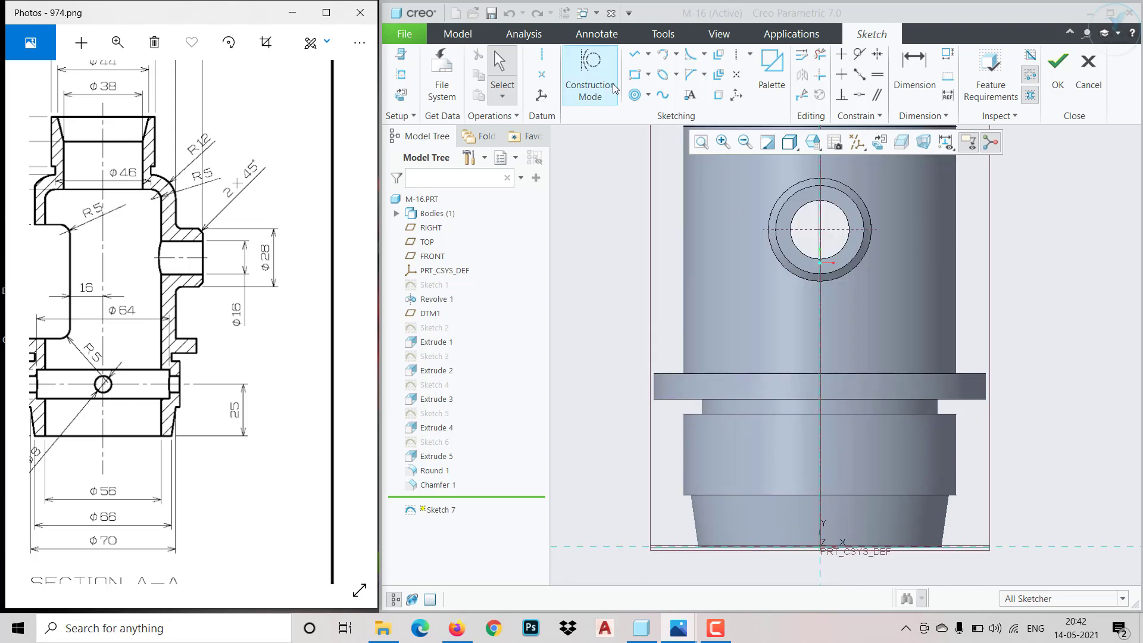
left_click(636, 95)
left_click(648, 95)
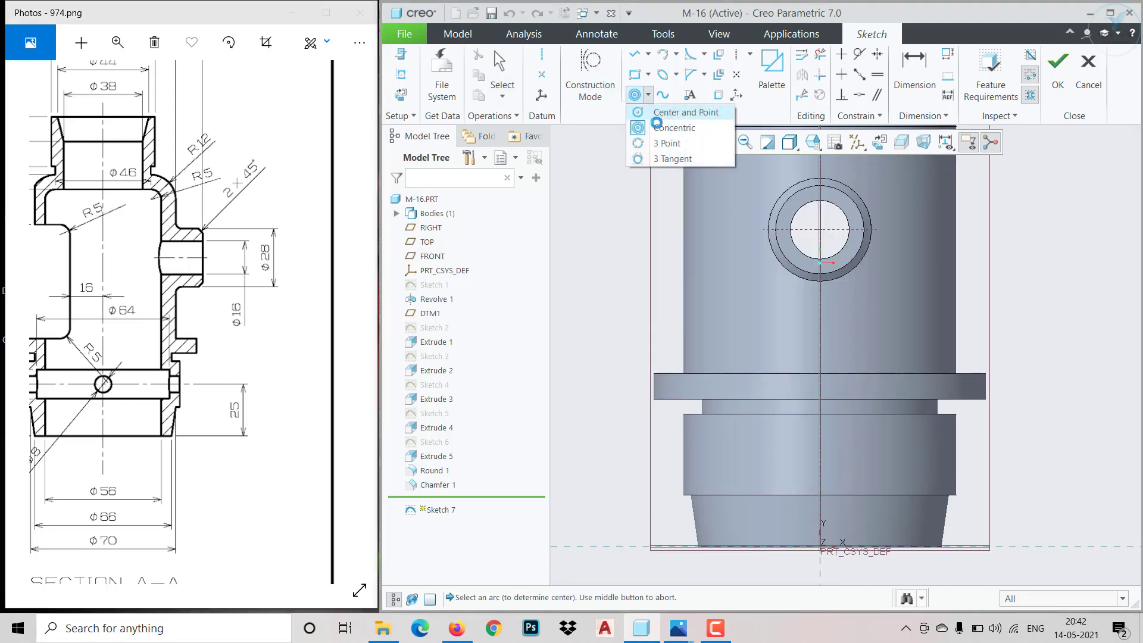
left_click(657, 117)
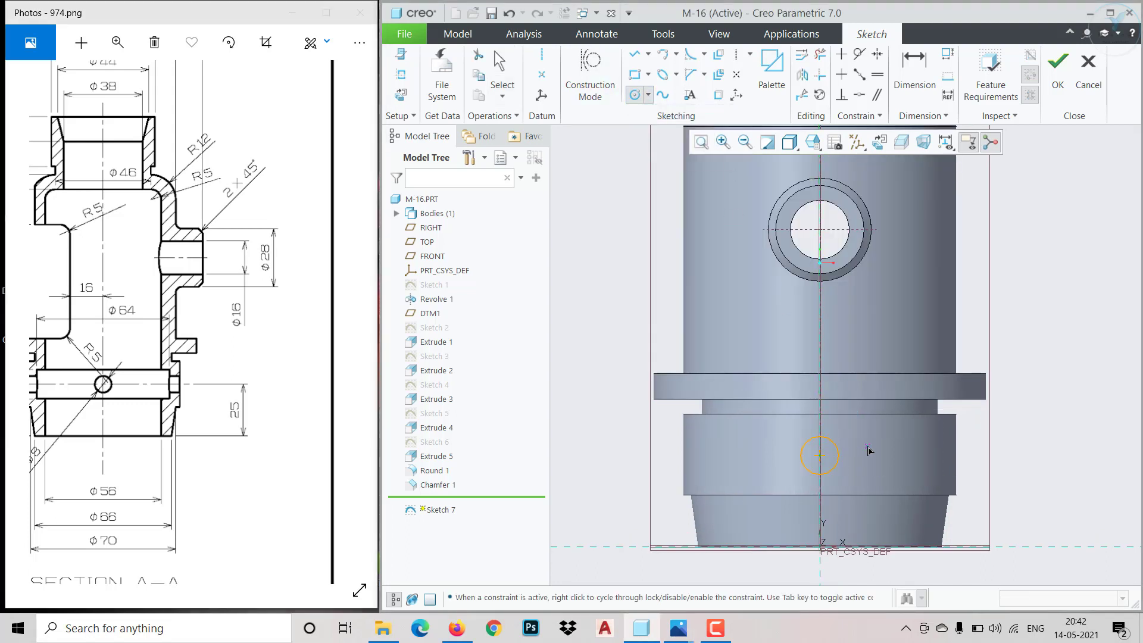
left_click(838, 457)
middle_click(837, 458)
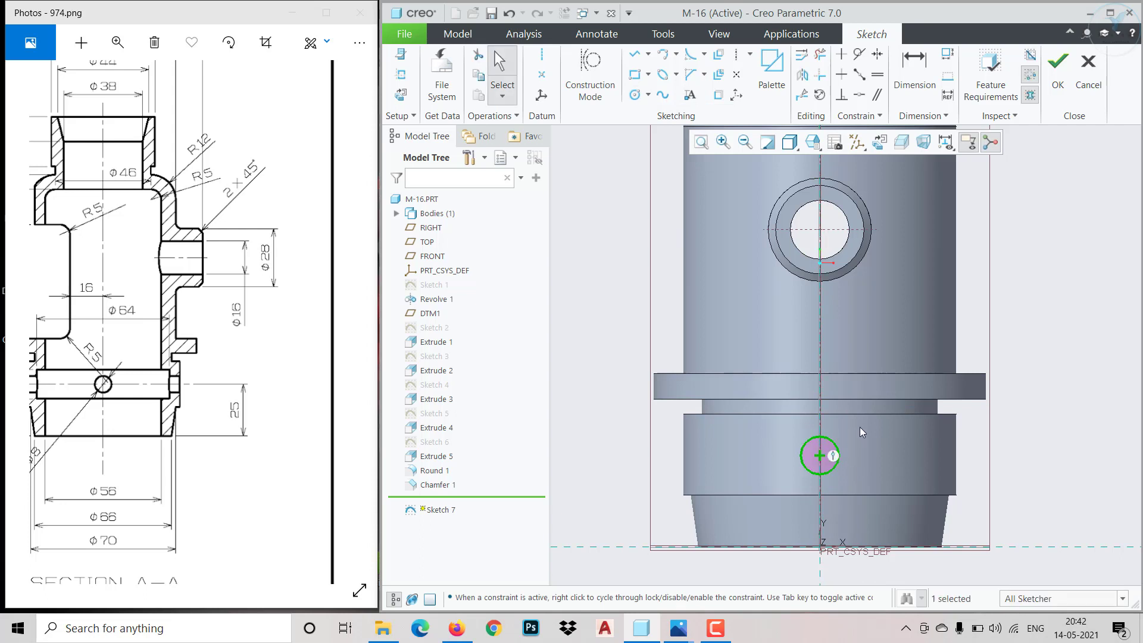
left_click(900, 397)
type("8")
key("Return")
Dimension the circle's centre 25 mm above the horizontal base reference and finish the sketch
key("d")
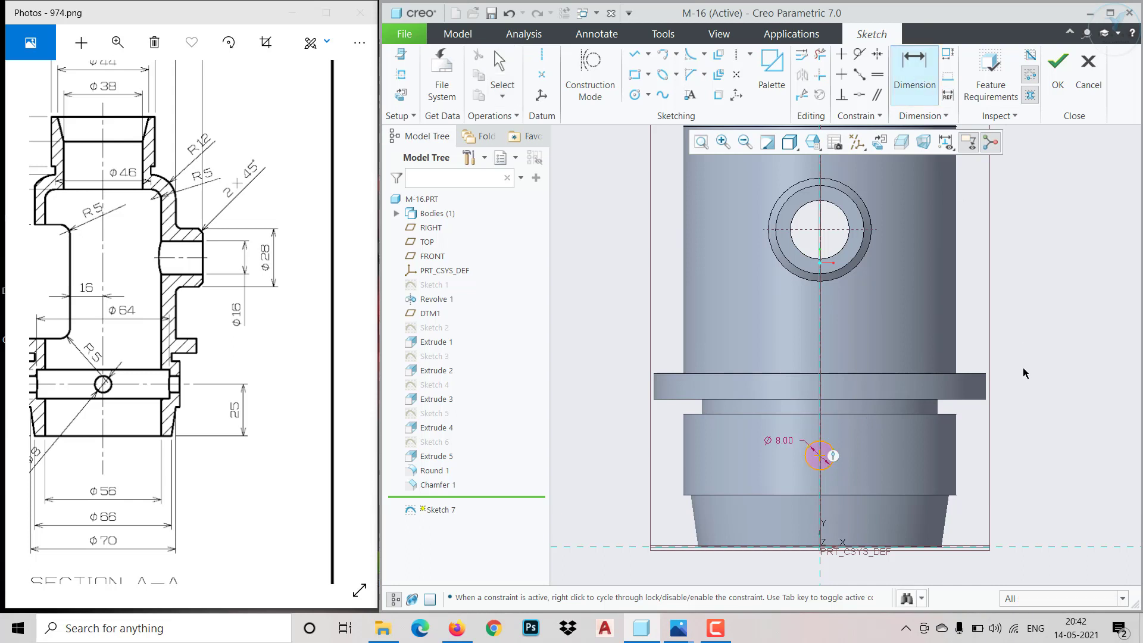
left_click(1033, 549)
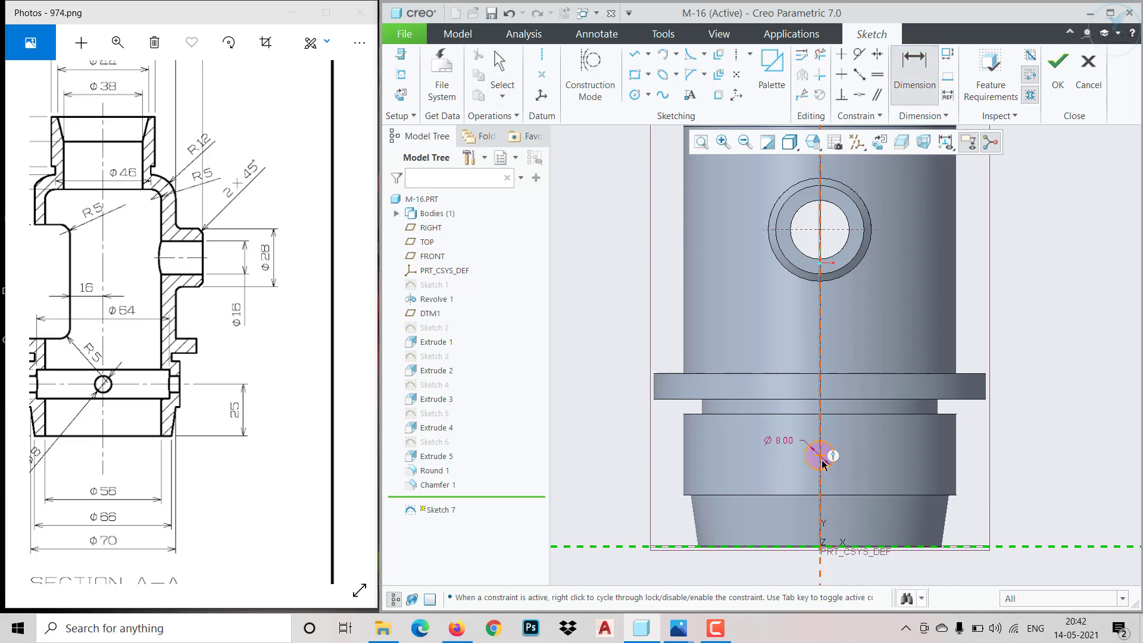
middle_click(1031, 485)
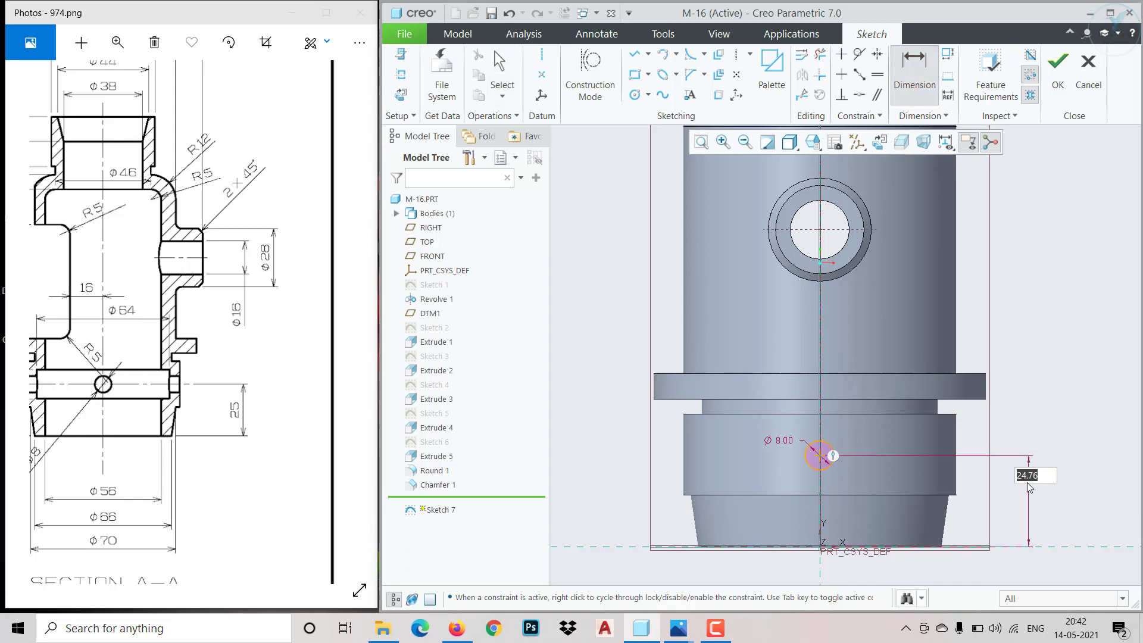
type("25")
key("Return")
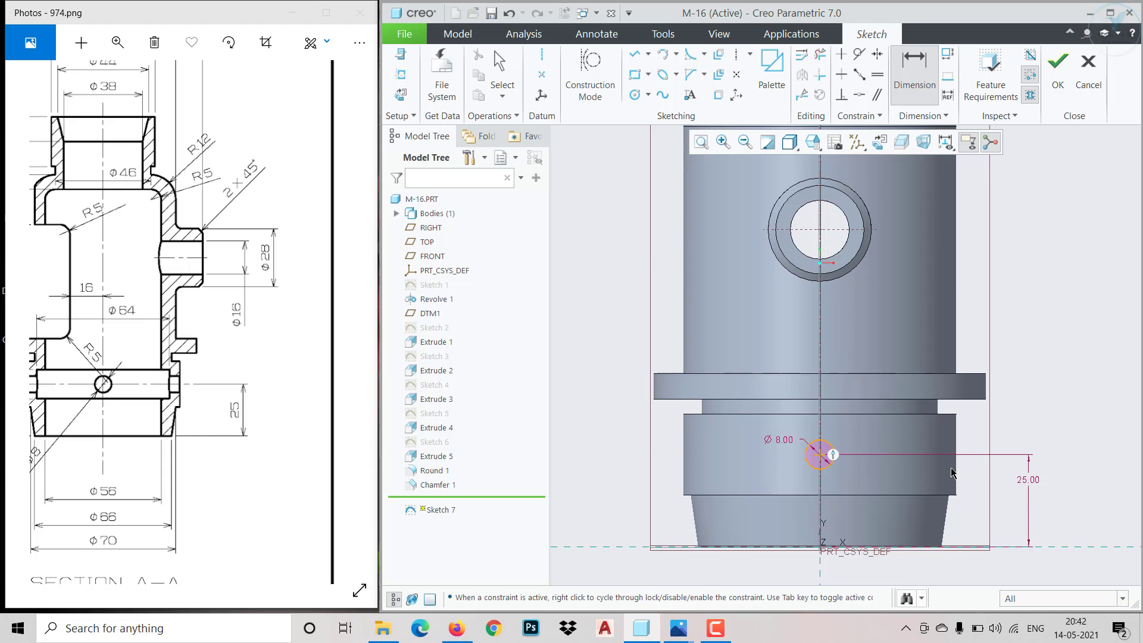
left_click(1057, 86)
Extrude the circle as a material-removing cut with the depth set to Through All
left_click(666, 74)
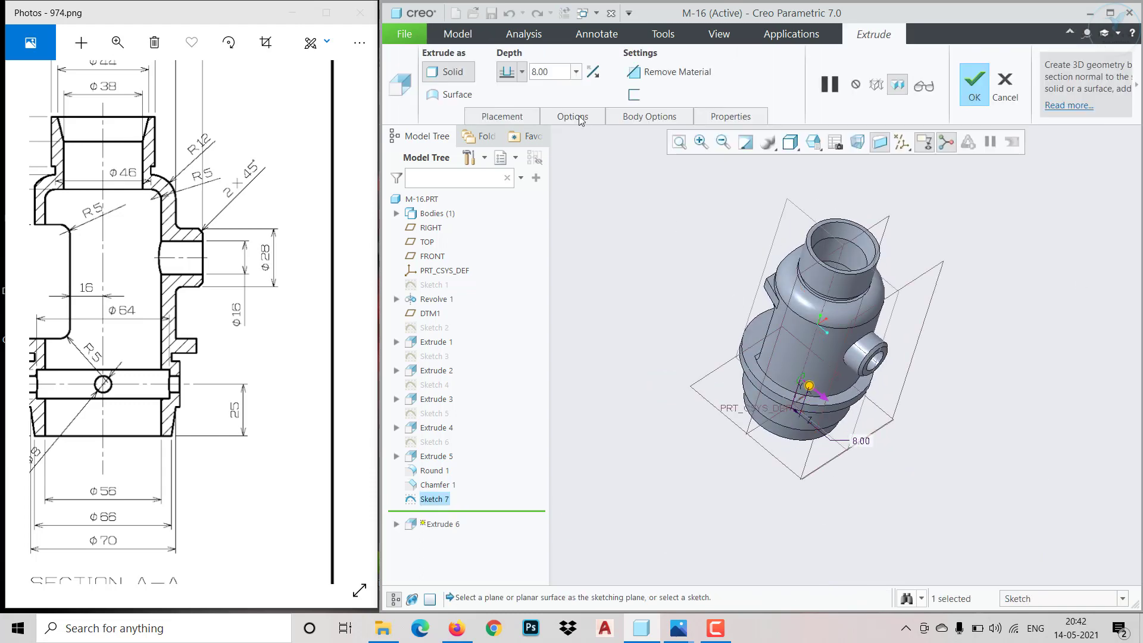
left_click(522, 72)
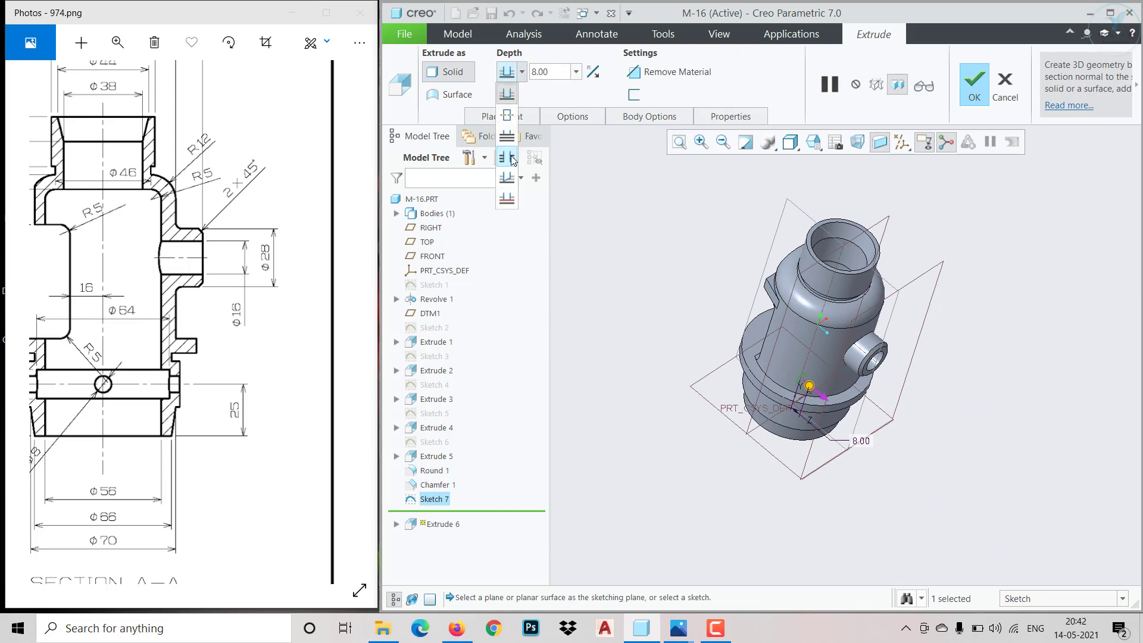
left_click(511, 158)
left_click(703, 77)
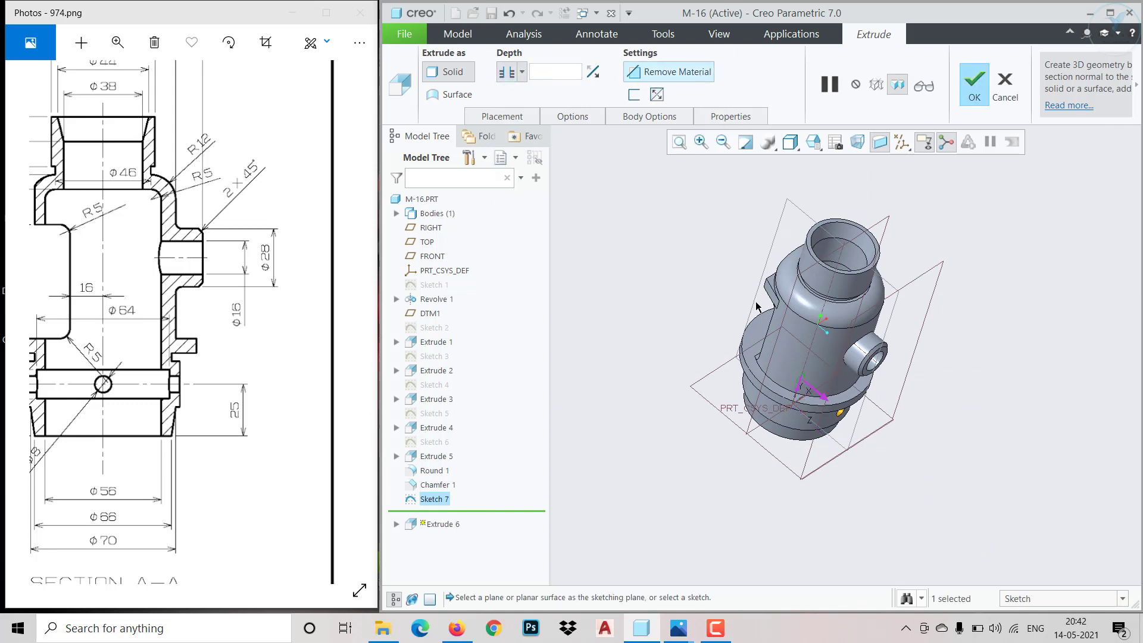
middle_click(977, 237)
Pattern the 8 mm hole cut around the part's central vertical axis with 4 members spaced 90° apart
middle_click_drag(985, 377, 950, 362)
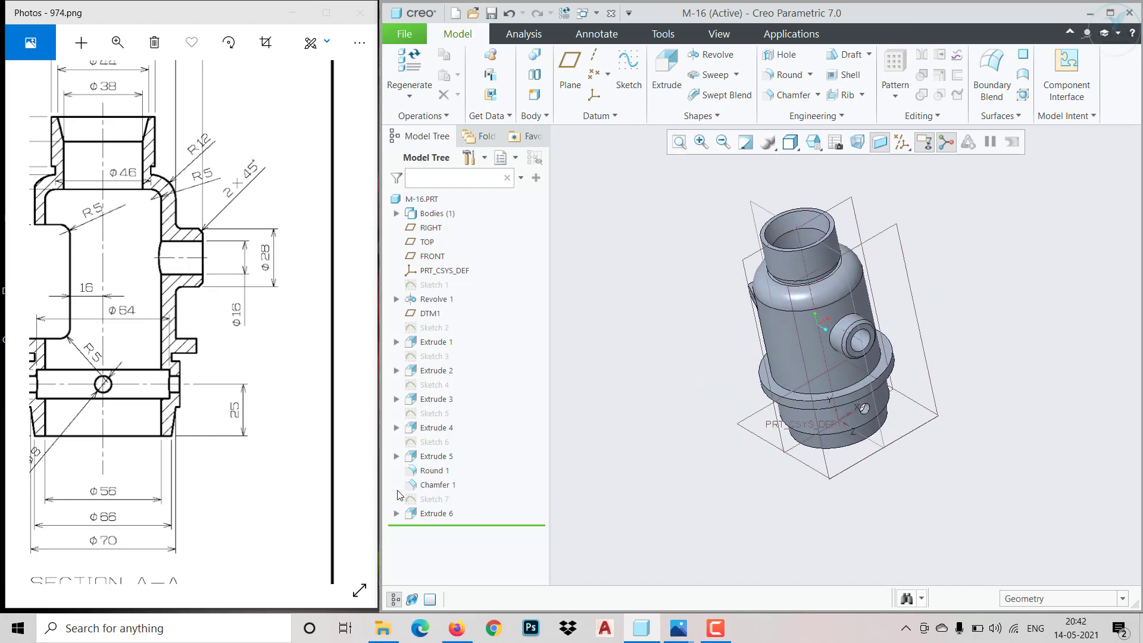
left_click(428, 515)
left_click(895, 96)
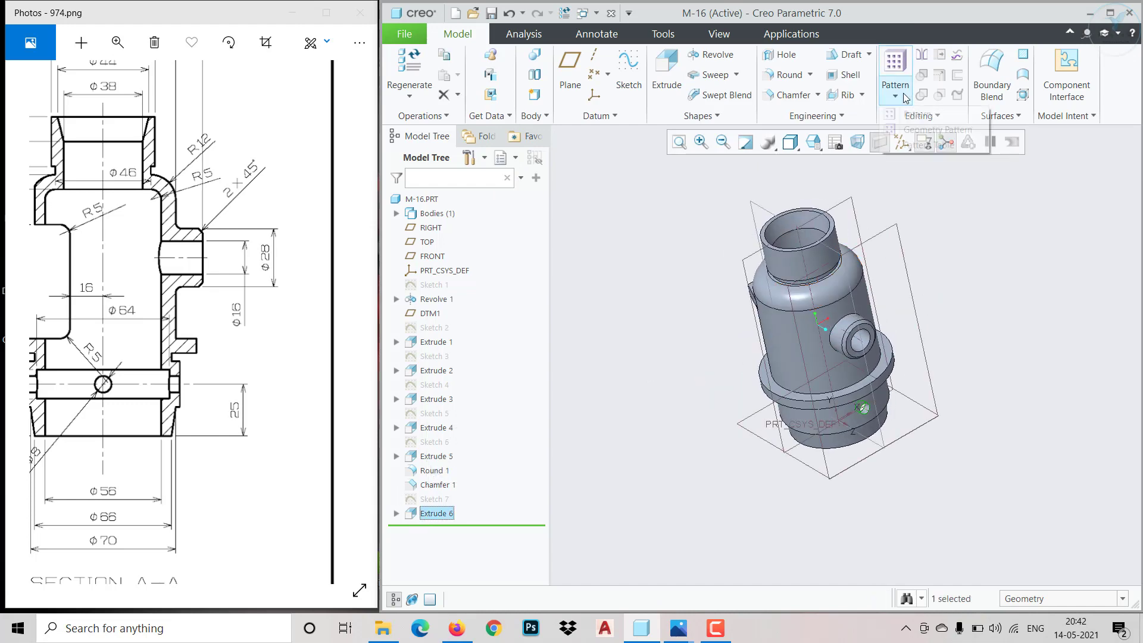
left_click(917, 115)
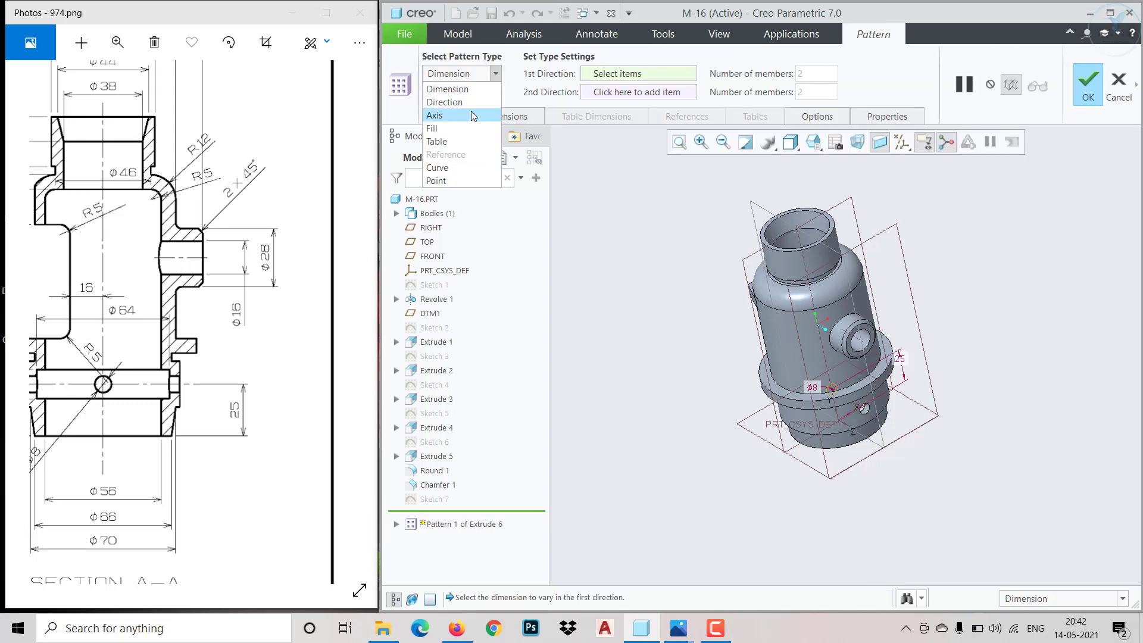
left_click(470, 115)
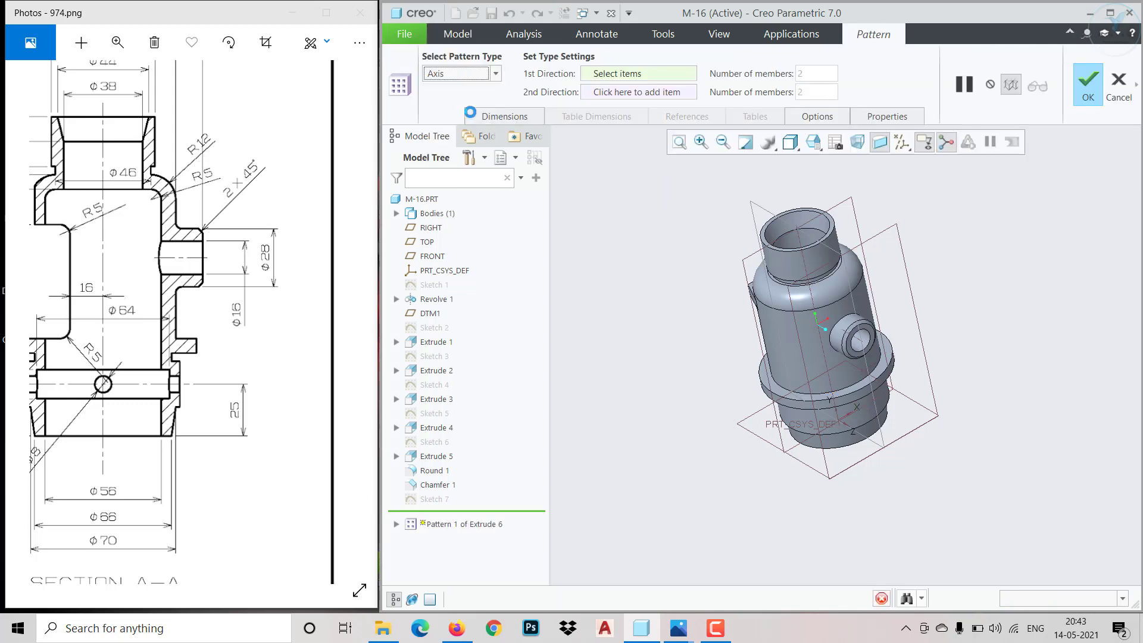
left_click(818, 317)
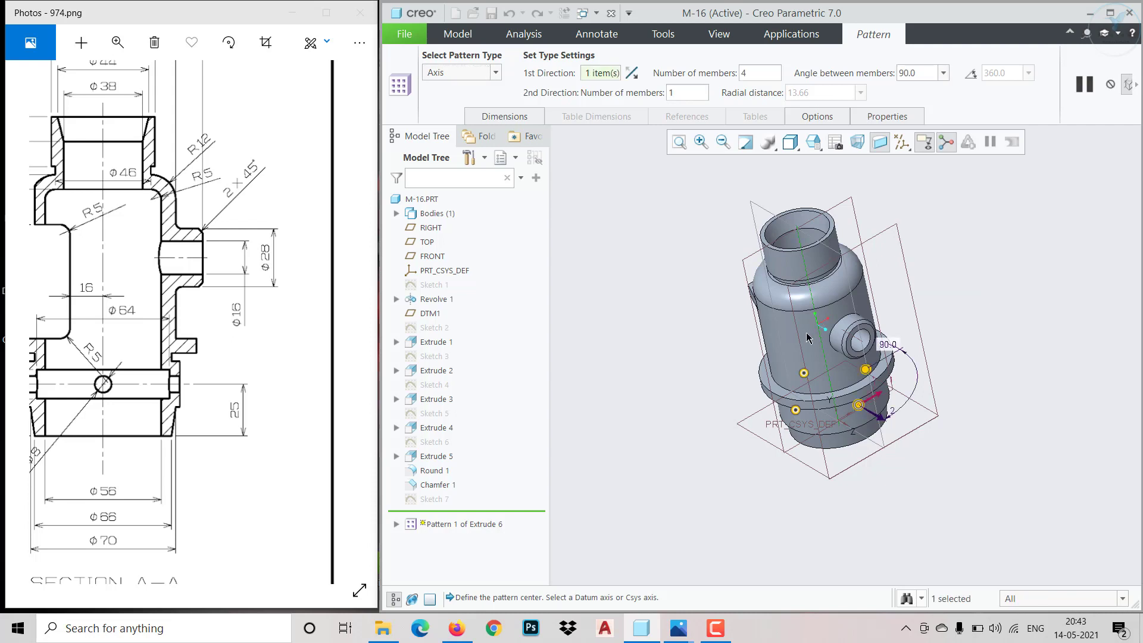
left_click(1139, 86)
left_click(828, 83)
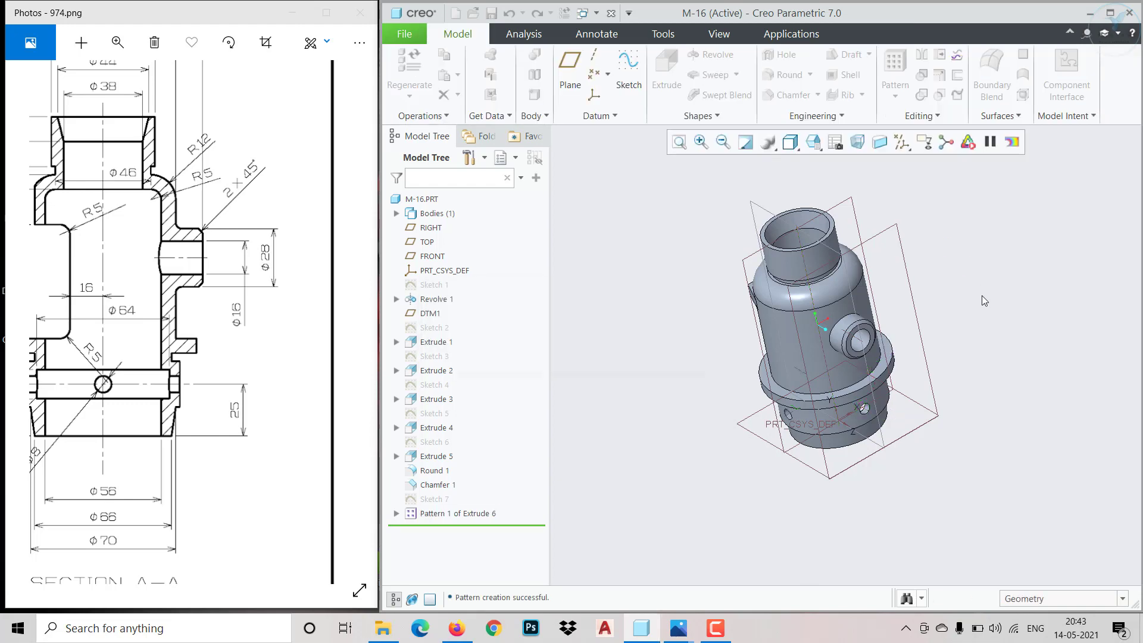
Create a planar cross-section of the part through the RIGHT datum plane with a 0.00 offset
middle_click_drag(981, 295, 776, 256)
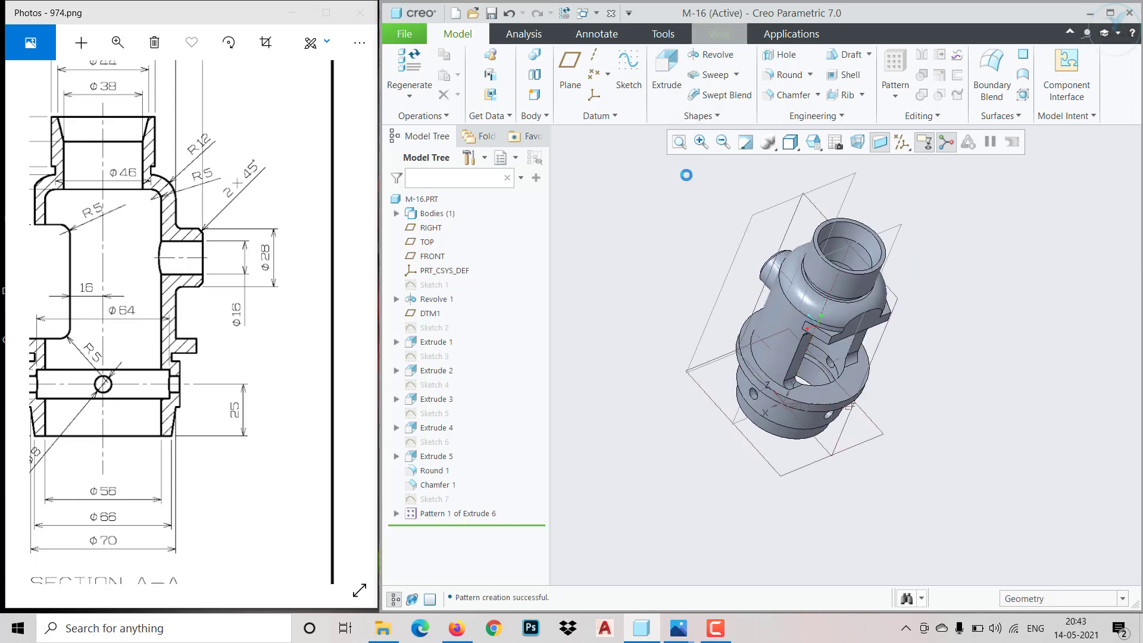
left_click(720, 34)
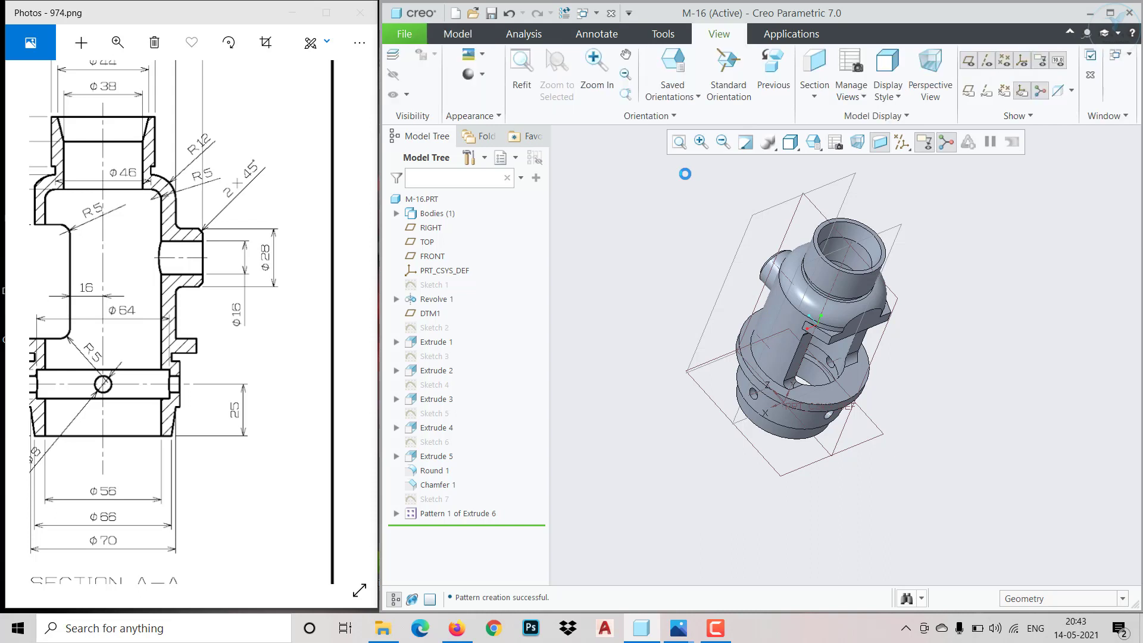
left_click(814, 96)
left_click(843, 115)
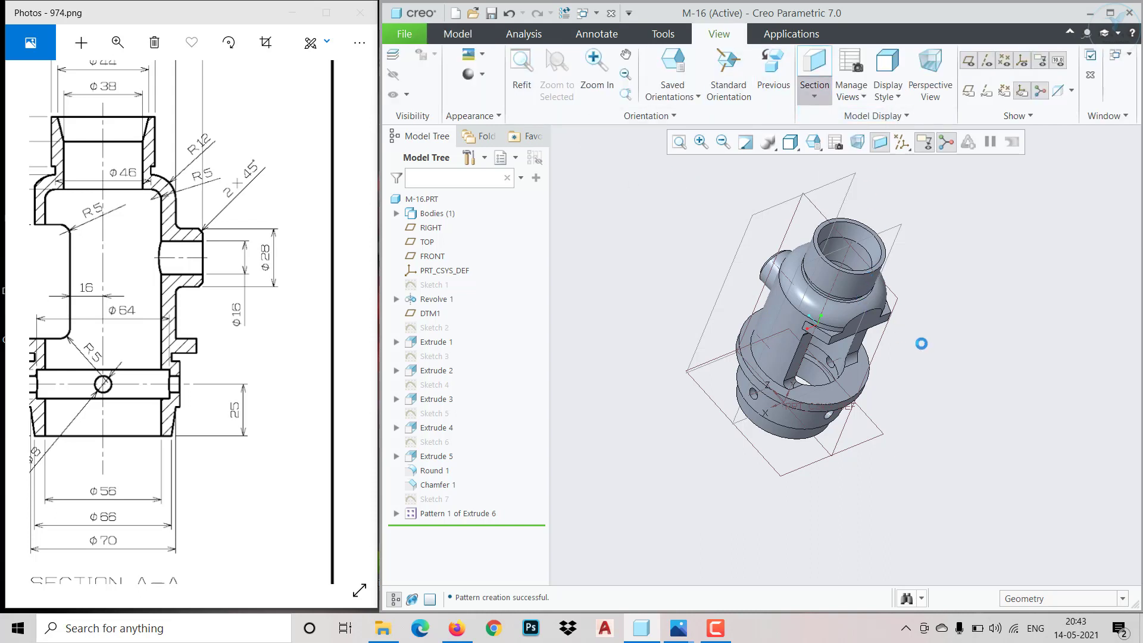
left_click(815, 208)
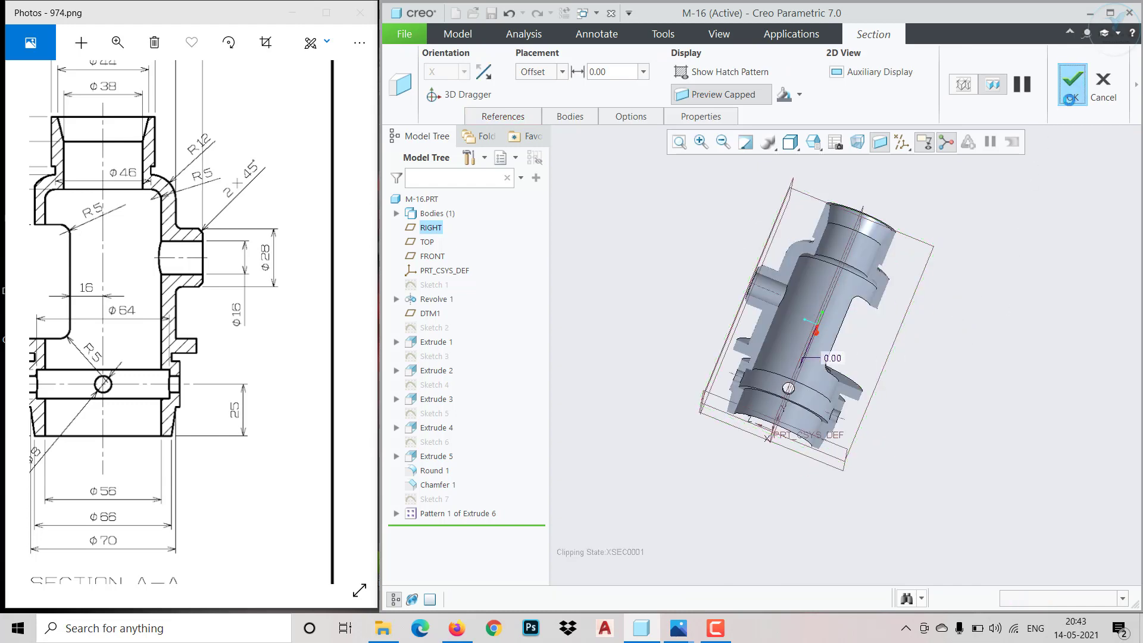
left_click(1072, 87)
Examine the sectioned model's interior and compare it with the reference drawing's isometric, front and section A-A views
scroll(805, 337, "down", 5)
mouse_move(741, 357)
middle_mouse_down()
mouse_move(816, 369)
mouse_move(767, 357)
mouse_move(789, 357)
mouse_move(778, 358)
middle_mouse_up()
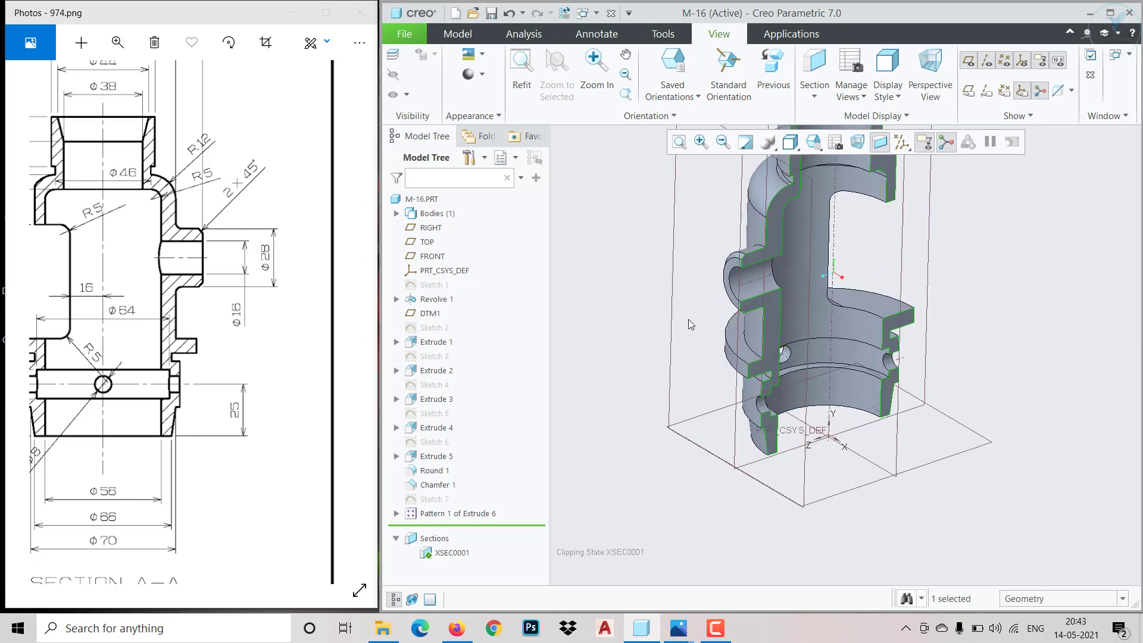
scroll(934, 248, "up", 3)
scroll(924, 252, "down", 3)
mouse_move(899, 236)
middle_mouse_down()
mouse_move(870, 215)
mouse_move(826, 245)
middle_mouse_up()
mouse_move(162, 416)
left_mouse_down()
mouse_move(262, 430)
mouse_move(205, 412)
mouse_move(221, 414)
left_mouse_up()
mouse_move(149, 410)
left_mouse_down()
mouse_move(256, 411)
mouse_move(233, 395)
left_mouse_up()
left_click_drag(88, 378, 225, 396)
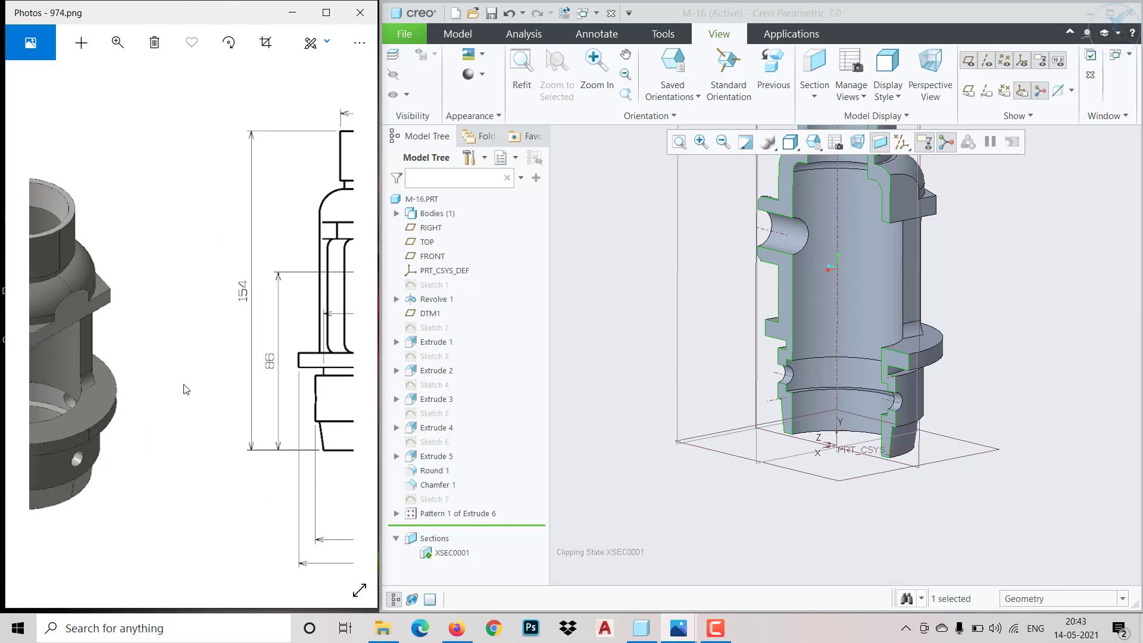
left_click_drag(157, 381, 208, 384)
left_click_drag(141, 409, 179, 416)
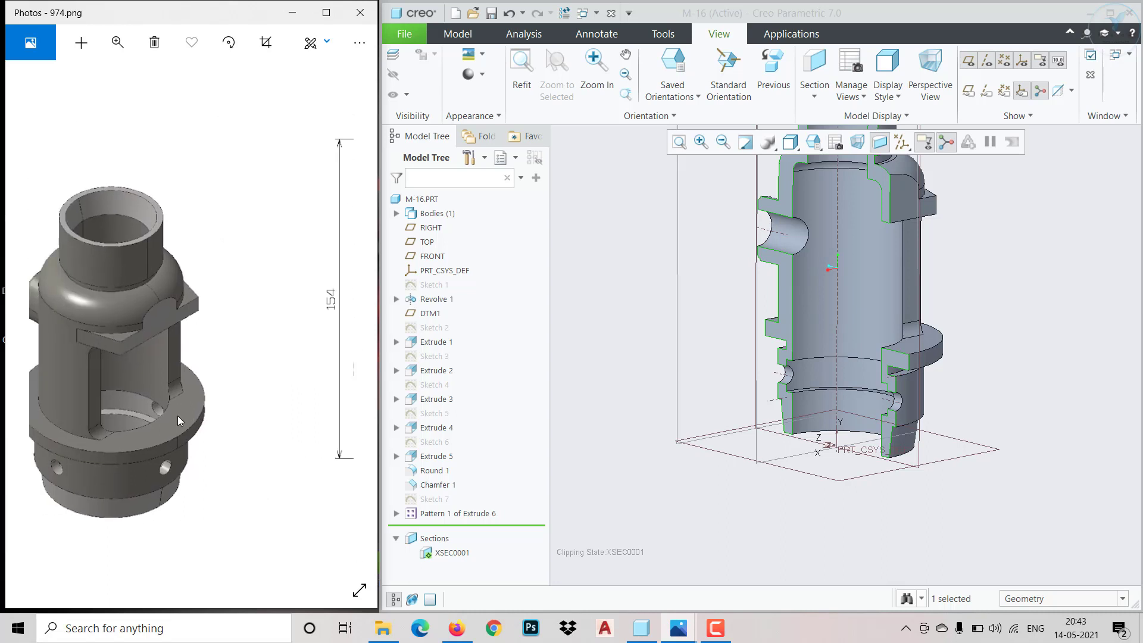
left_click_drag(113, 393, 204, 416)
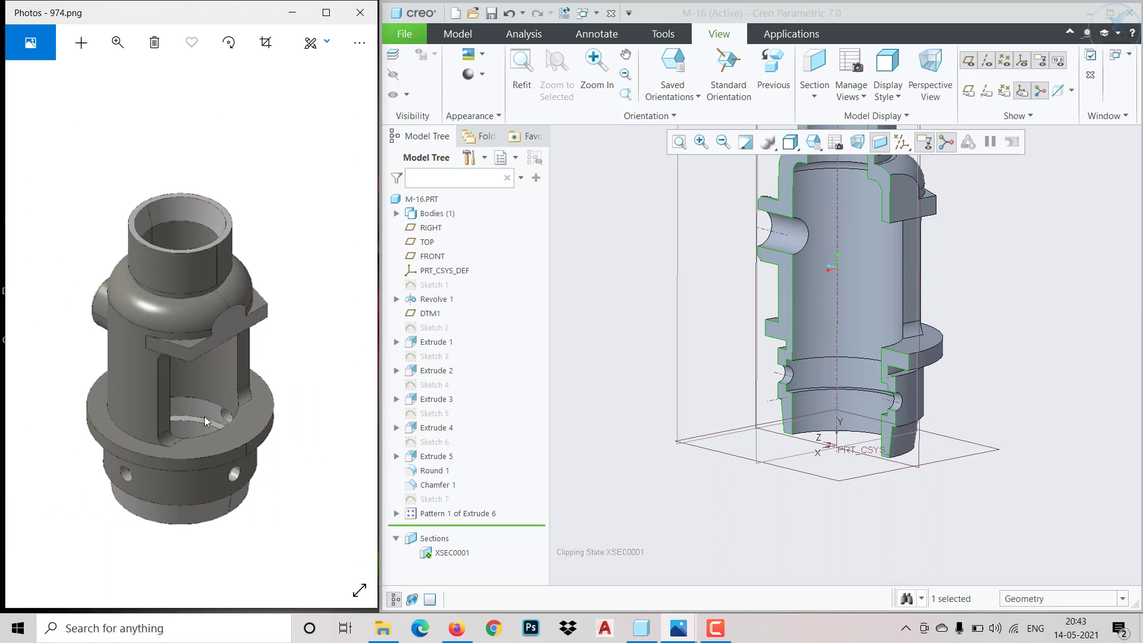
left_click_drag(76, 466, 37, 471)
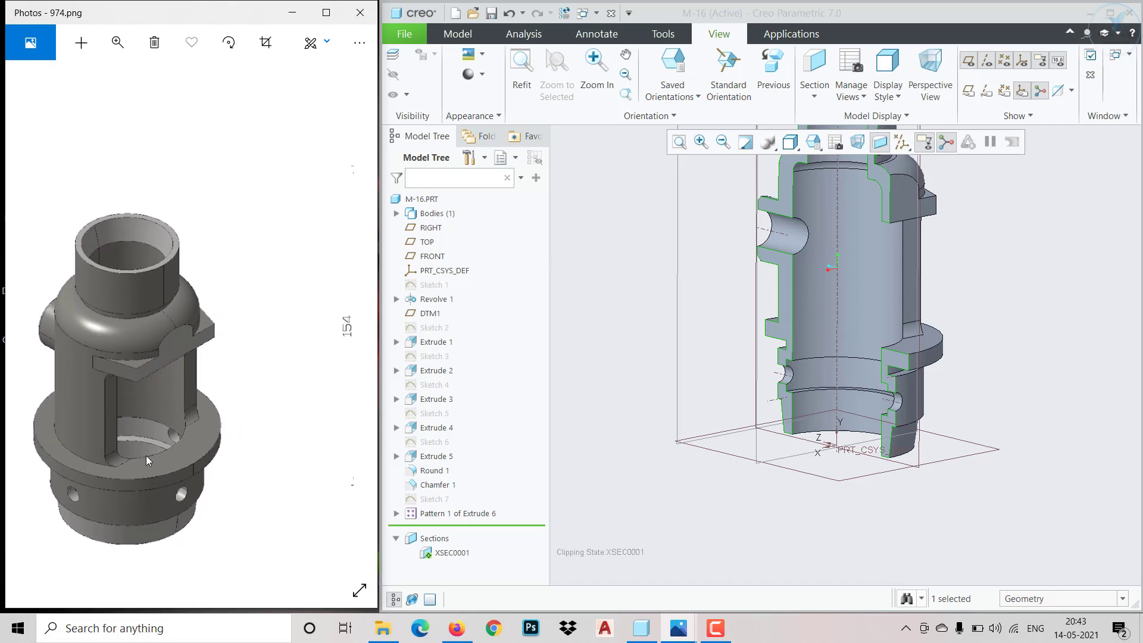
left_click_drag(146, 456, 74, 442)
mouse_move(241, 447)
left_mouse_down()
mouse_move(113, 432)
mouse_move(192, 468)
left_mouse_up()
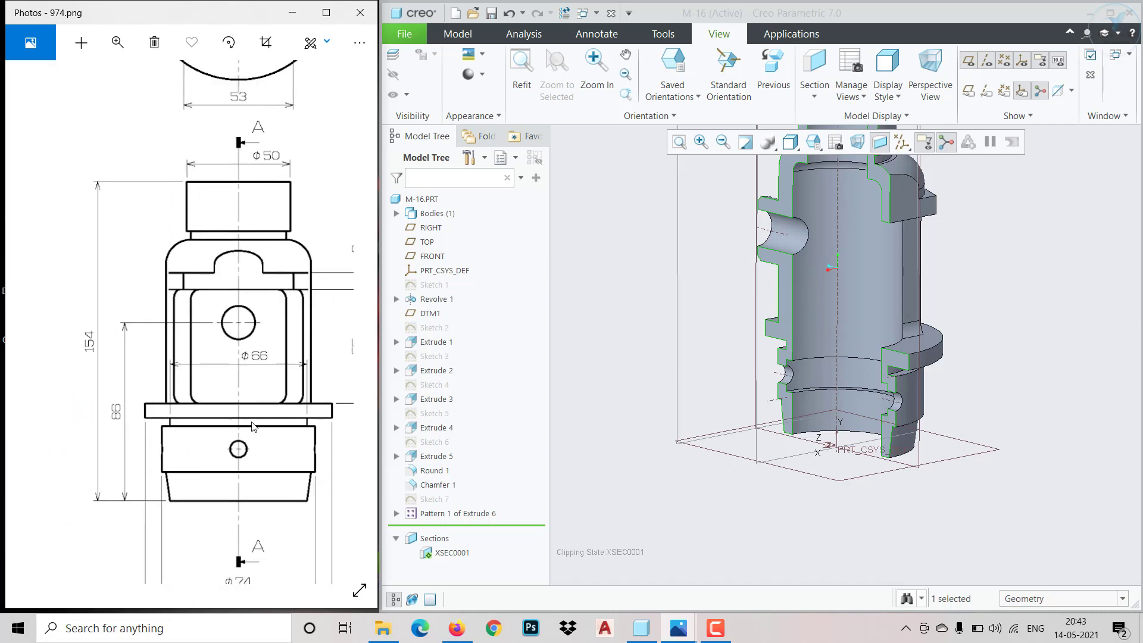
left_click_drag(277, 391, 203, 590)
left_click_drag(344, 402, 94, 344)
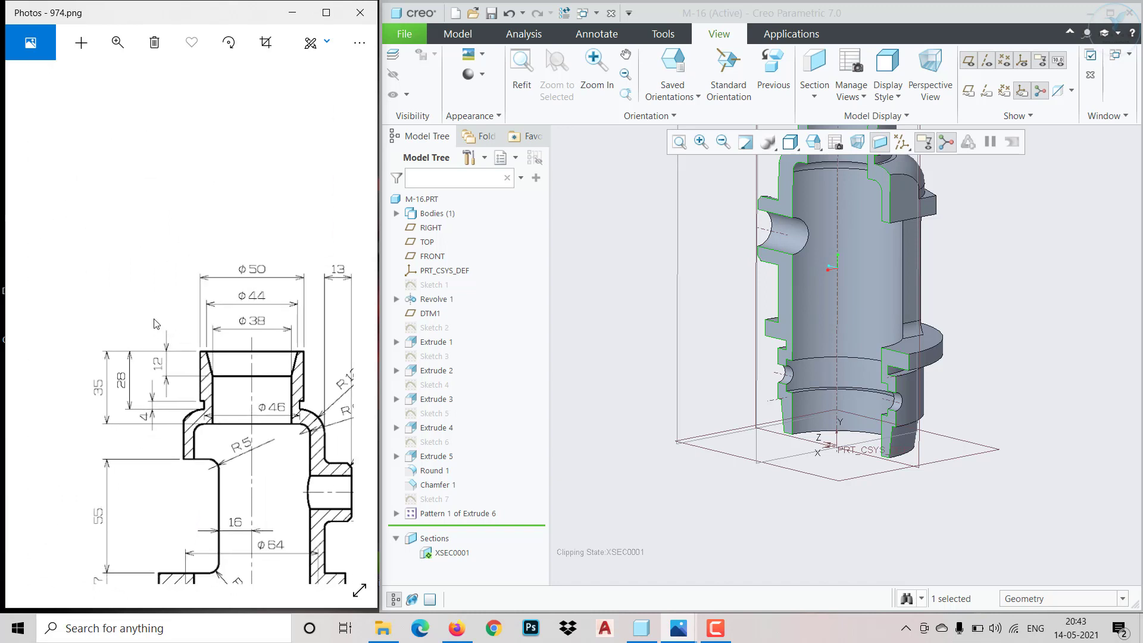
left_click_drag(198, 326, 165, 315)
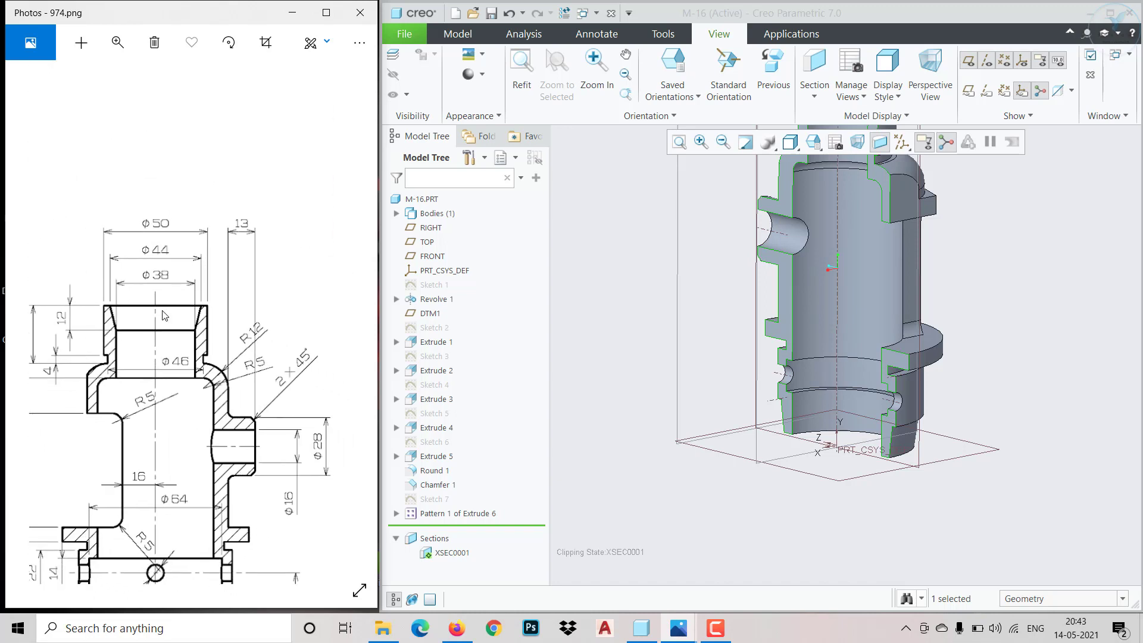